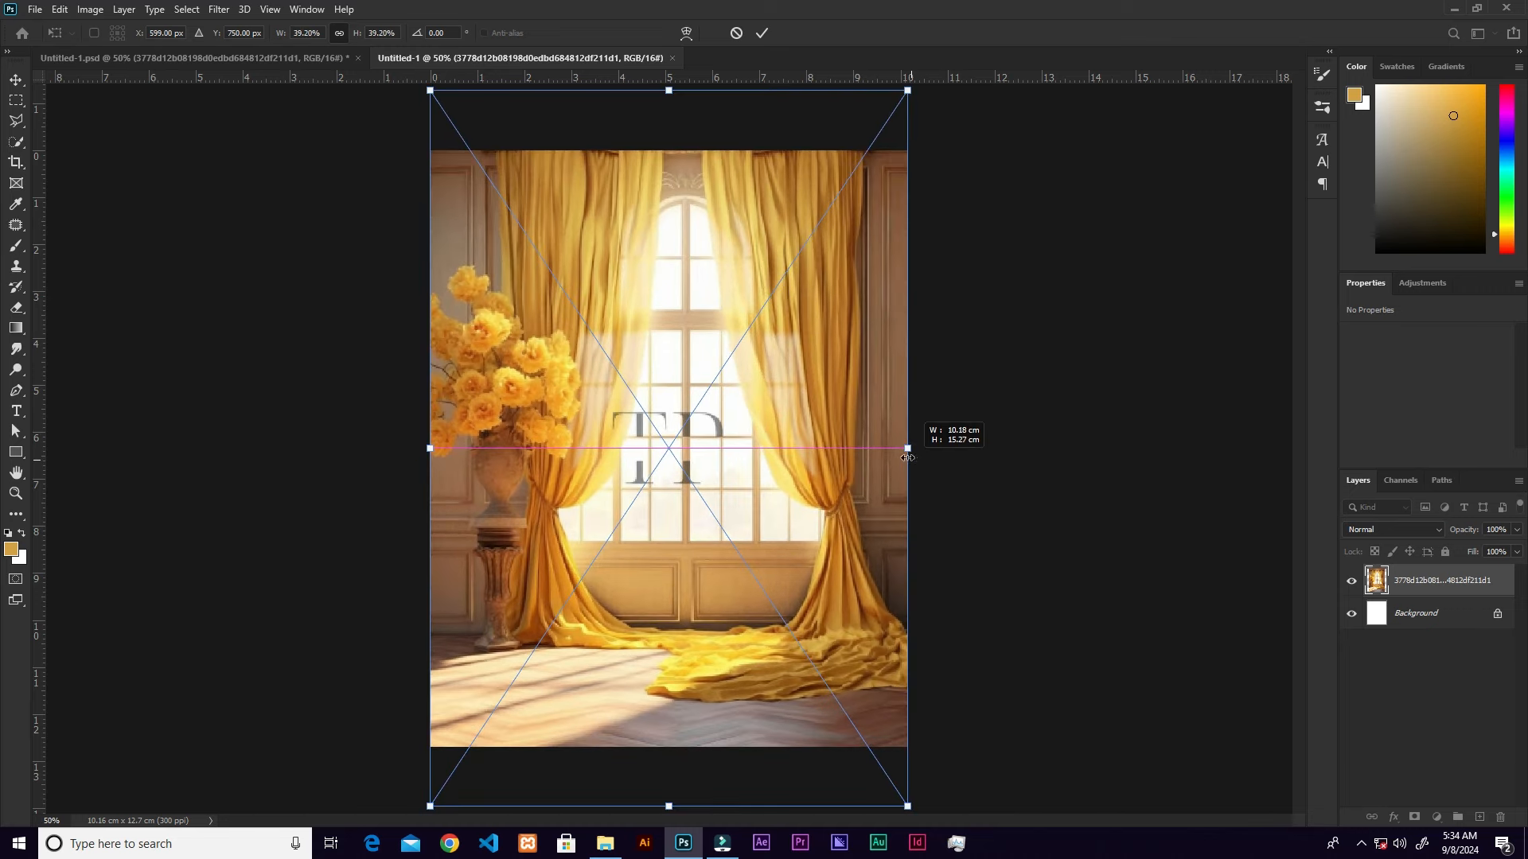
- Commit the placed curtain-and-window background image and apply a 5.0-pixel Gaussian Blur to it
{"action": "left_click", "coordinate": [765, 37]}
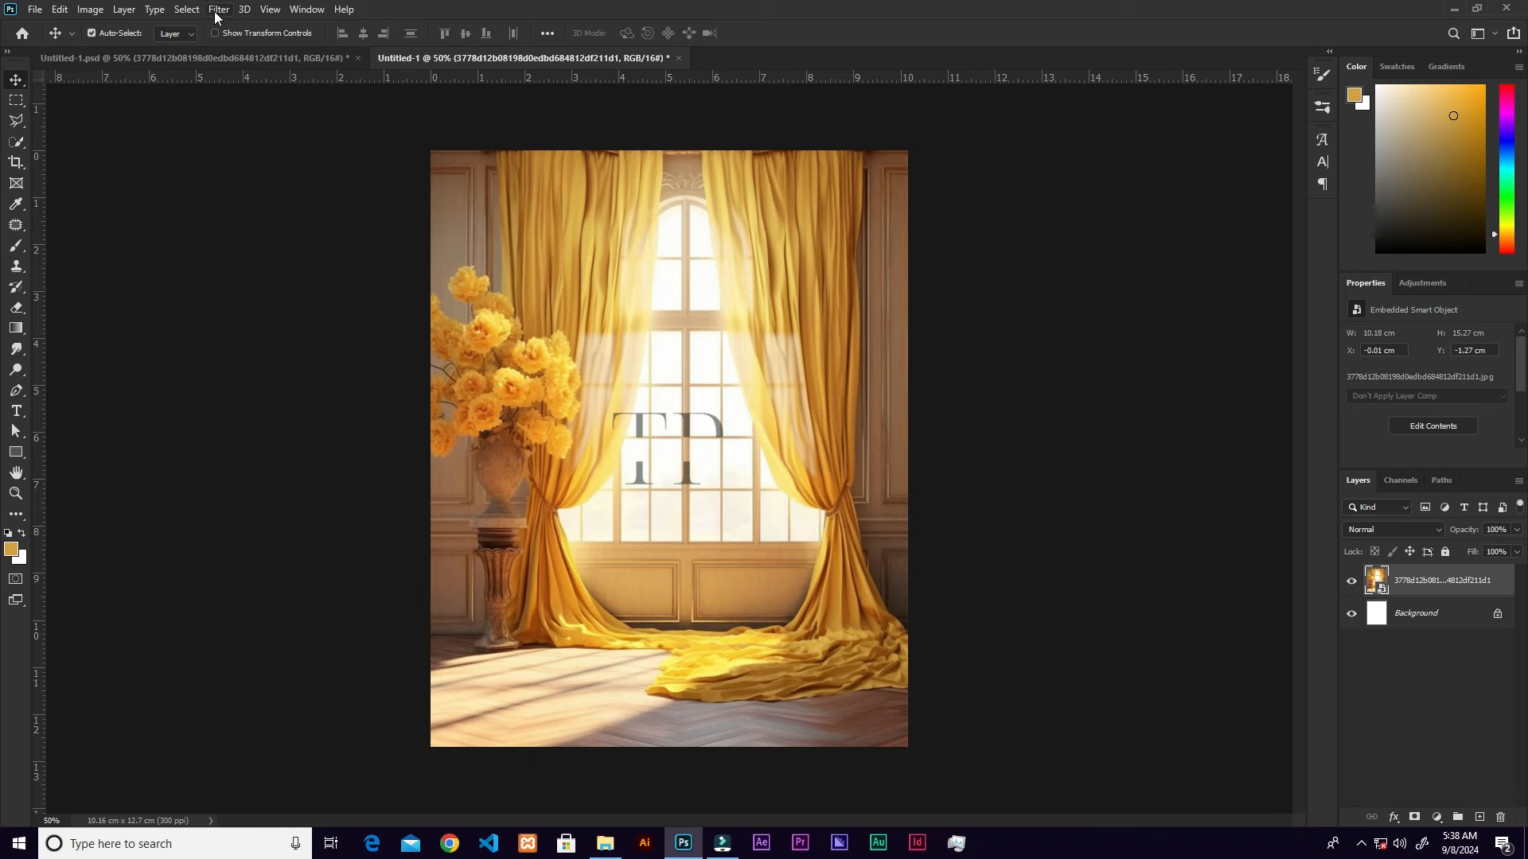
{"action": "left_click", "coordinate": [215, 11]}
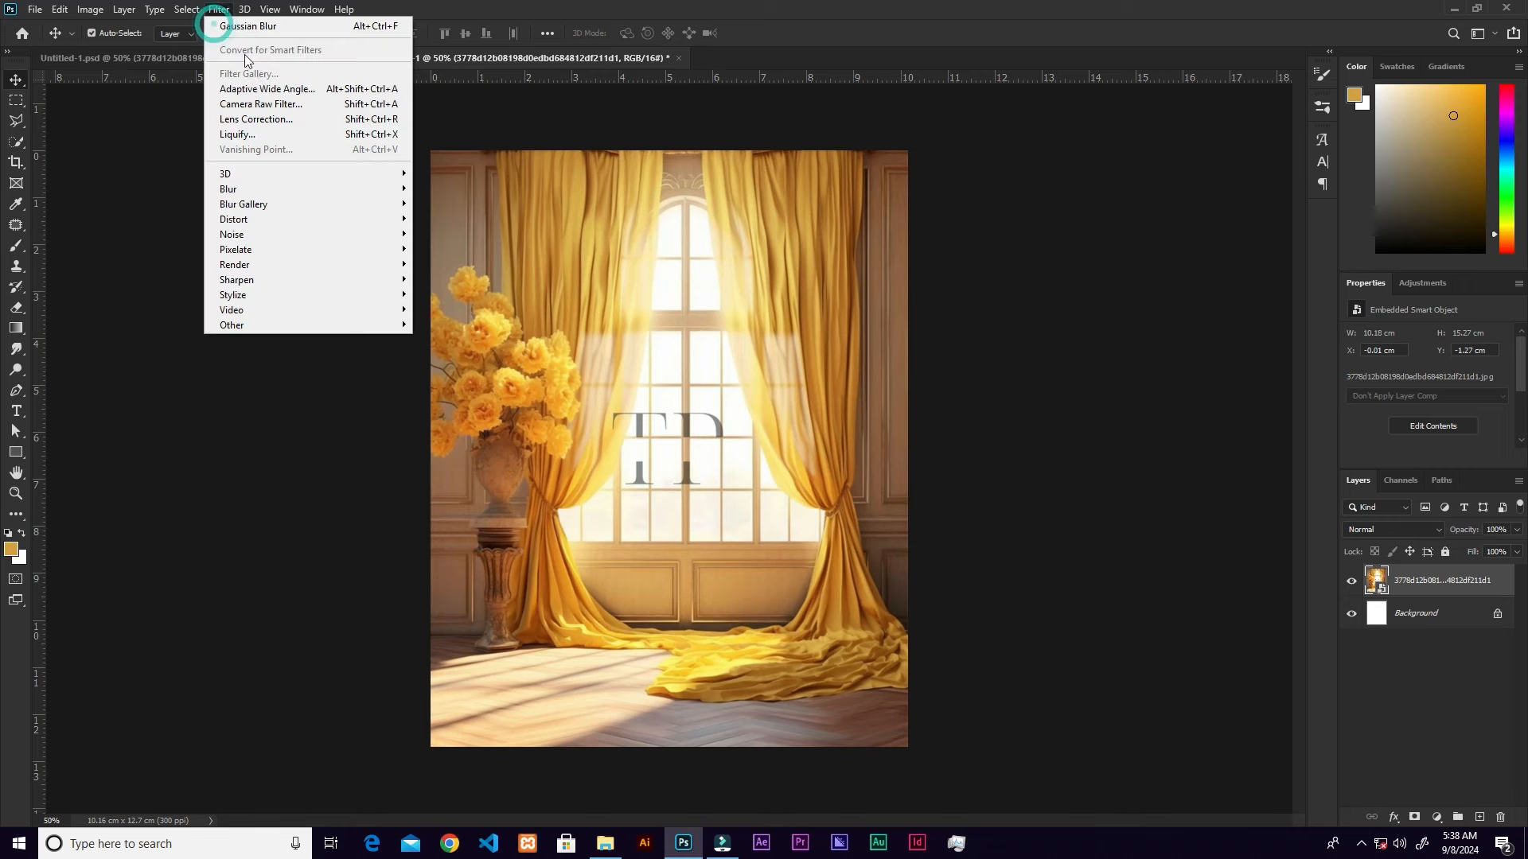
{"action": "mouse_move", "coordinate": [241, 189]}
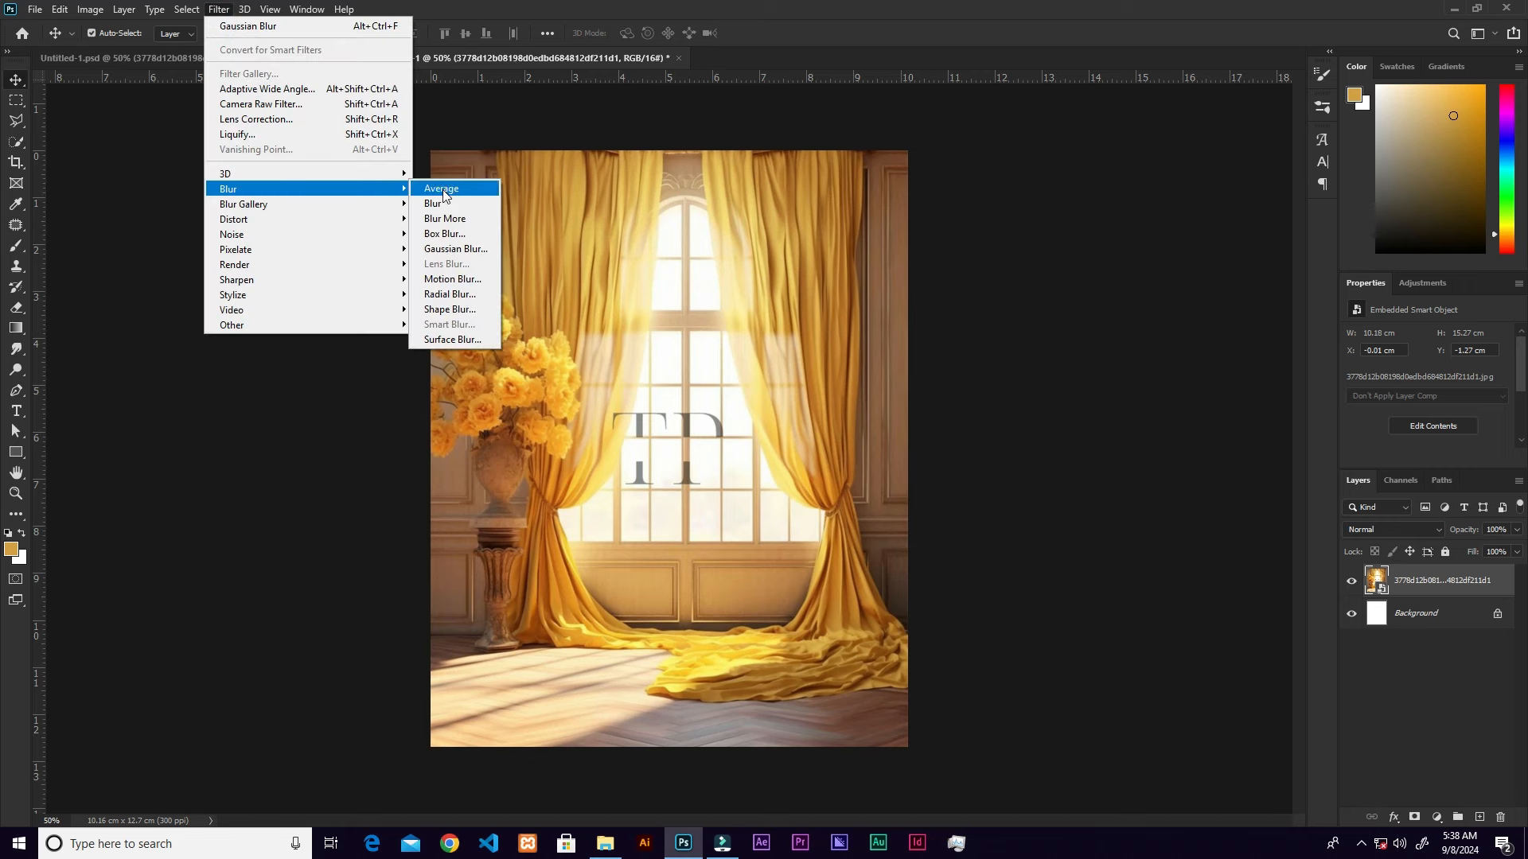
{"action": "left_click", "coordinate": [443, 253]}
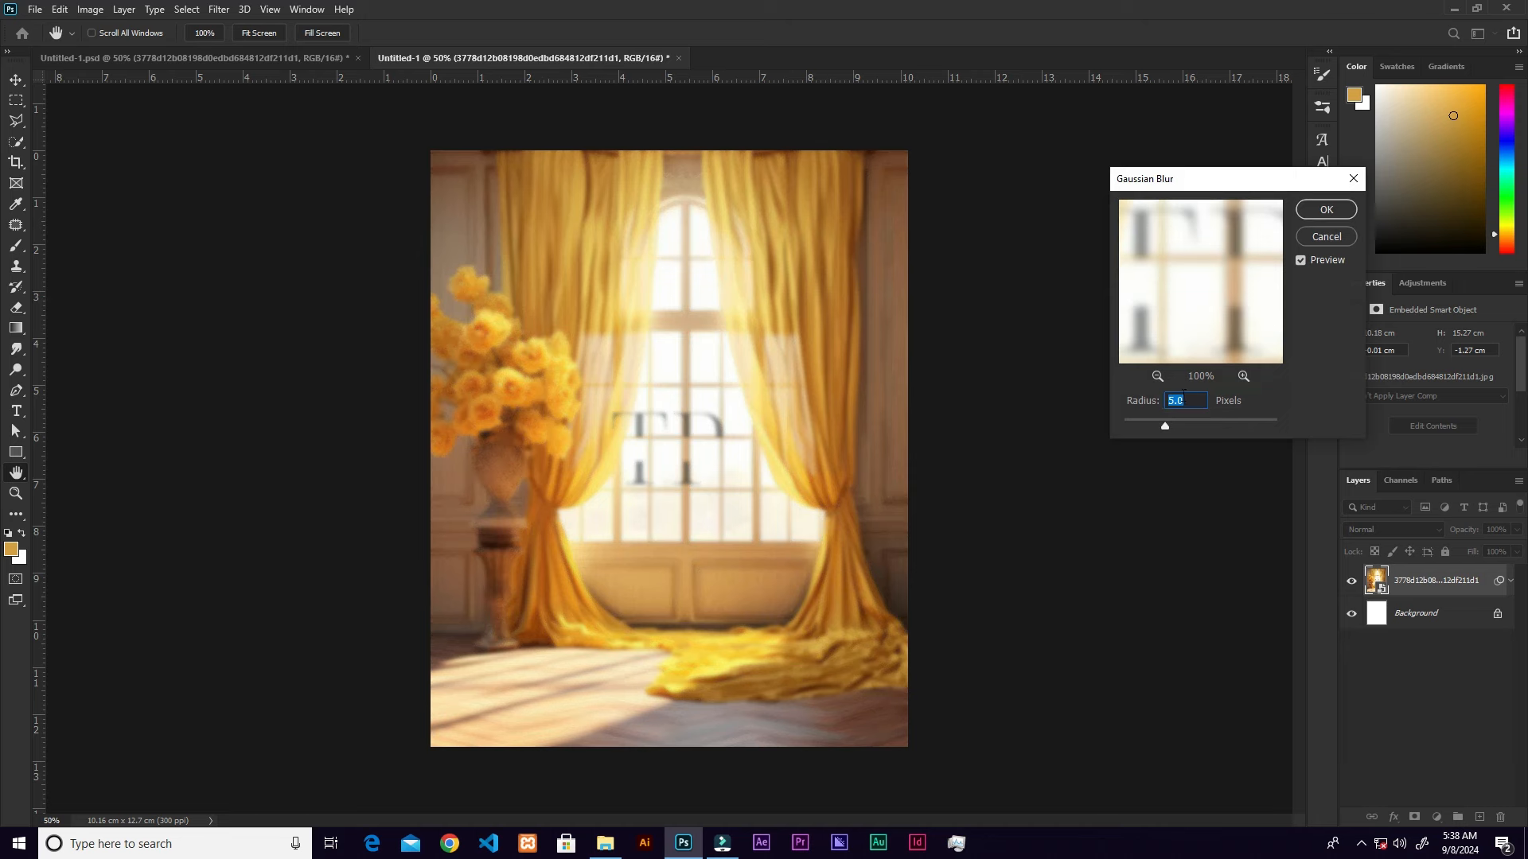
{"action": "left_click_drag", "start_coordinate": [1199, 406], "coordinate": [1088, 410]}
{"action": "left_click", "coordinate": [1331, 209]}
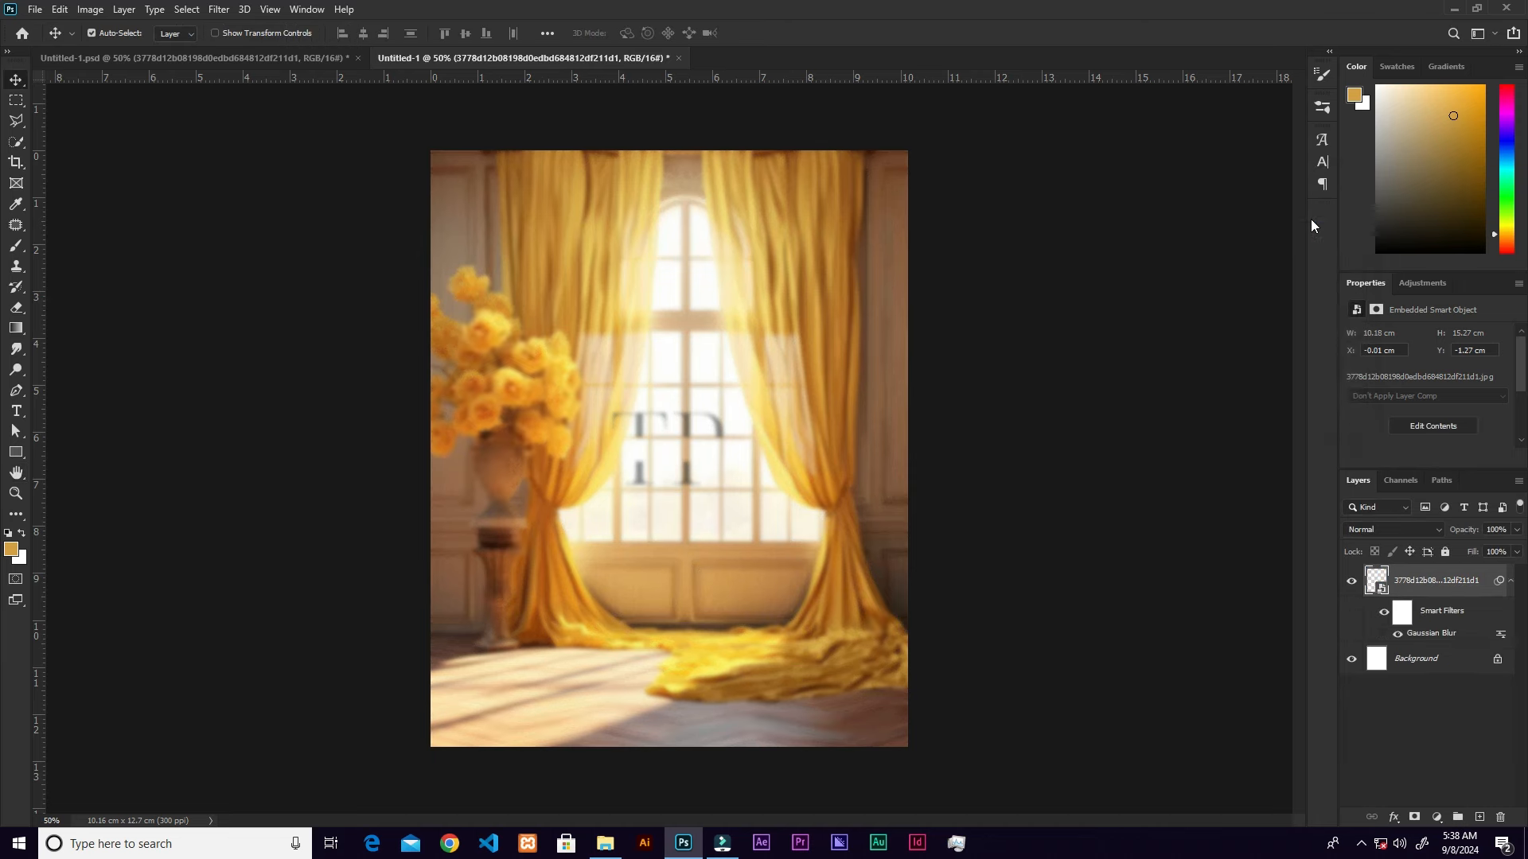
{"action": "key", "text": "ctrl+0"}
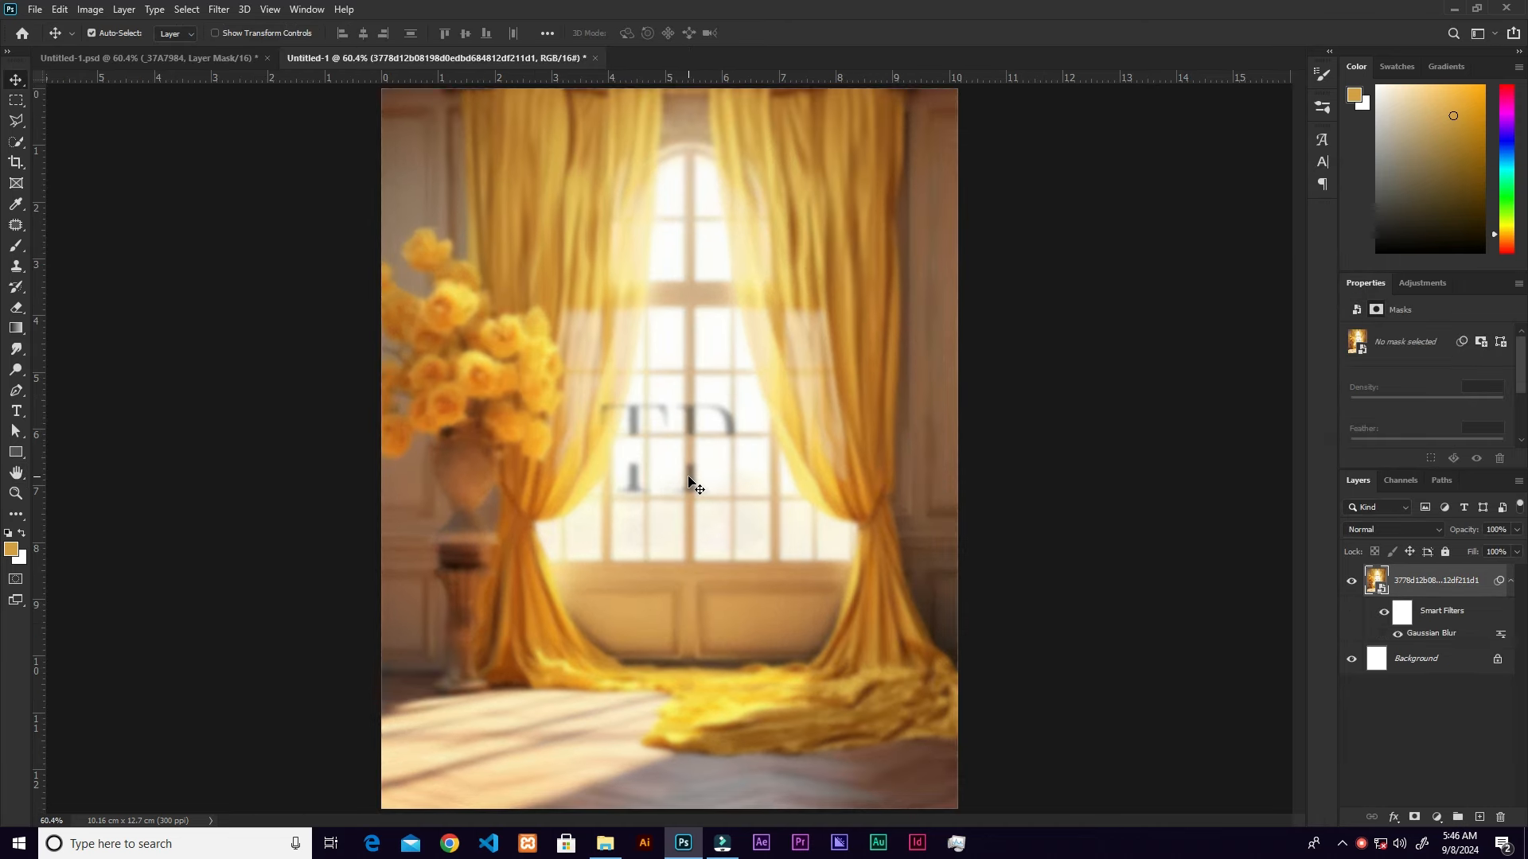
- Place the _37A7984 photo from the project folder, scaled to about 29% at the upper right of the canvas
{"action": "left_click", "coordinate": [604, 844]}
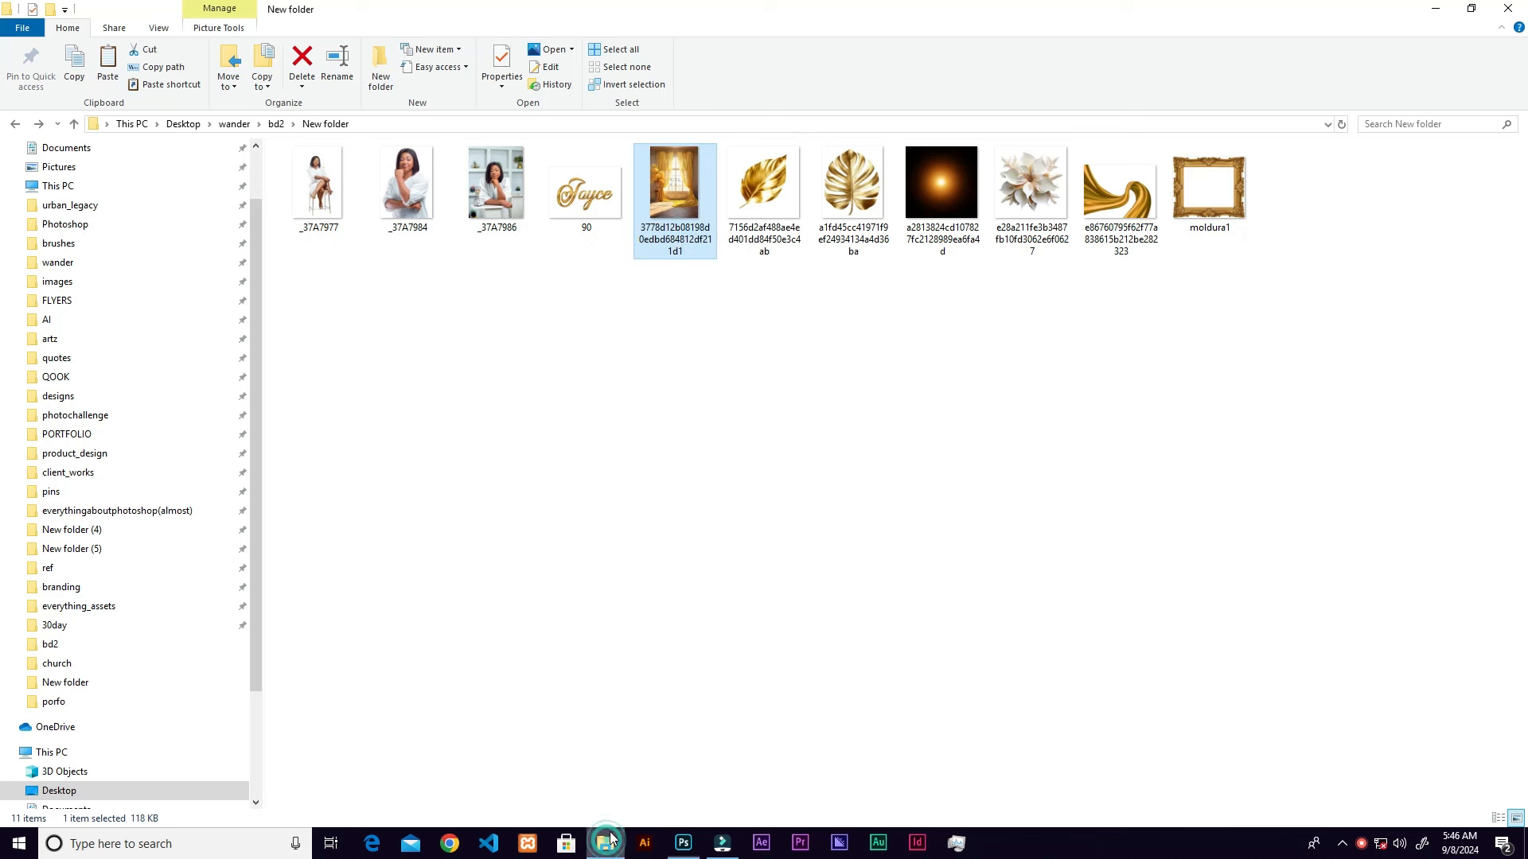
{"action": "left_click_drag", "start_coordinate": [420, 177], "coordinate": [671, 700]}
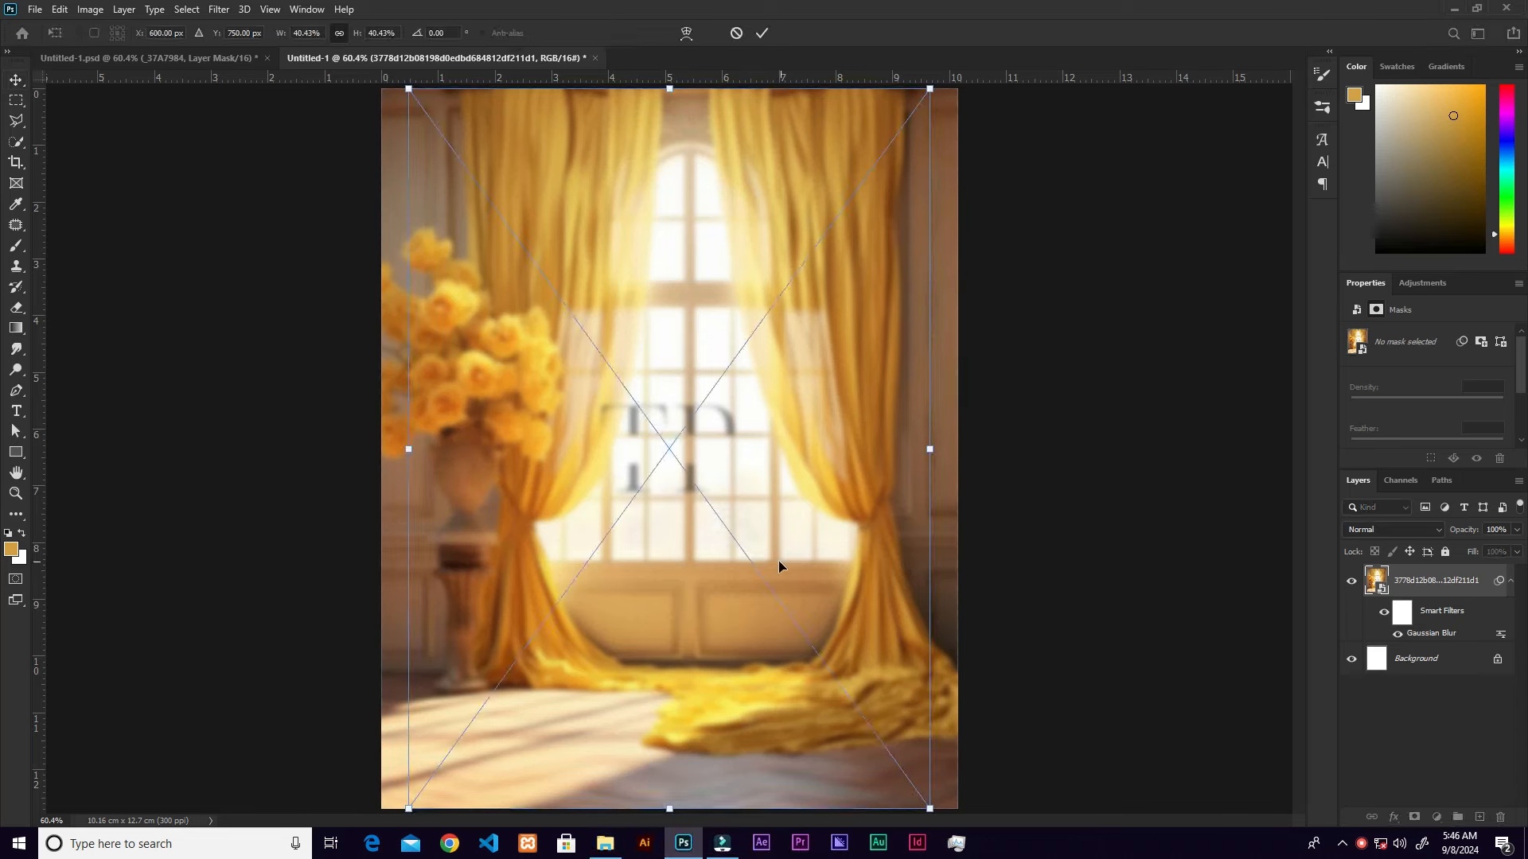
{"action": "left_click_drag", "start_coordinate": [432, 799], "coordinate": [693, 646]}
{"action": "left_click_drag", "start_coordinate": [736, 476], "coordinate": [779, 498]}
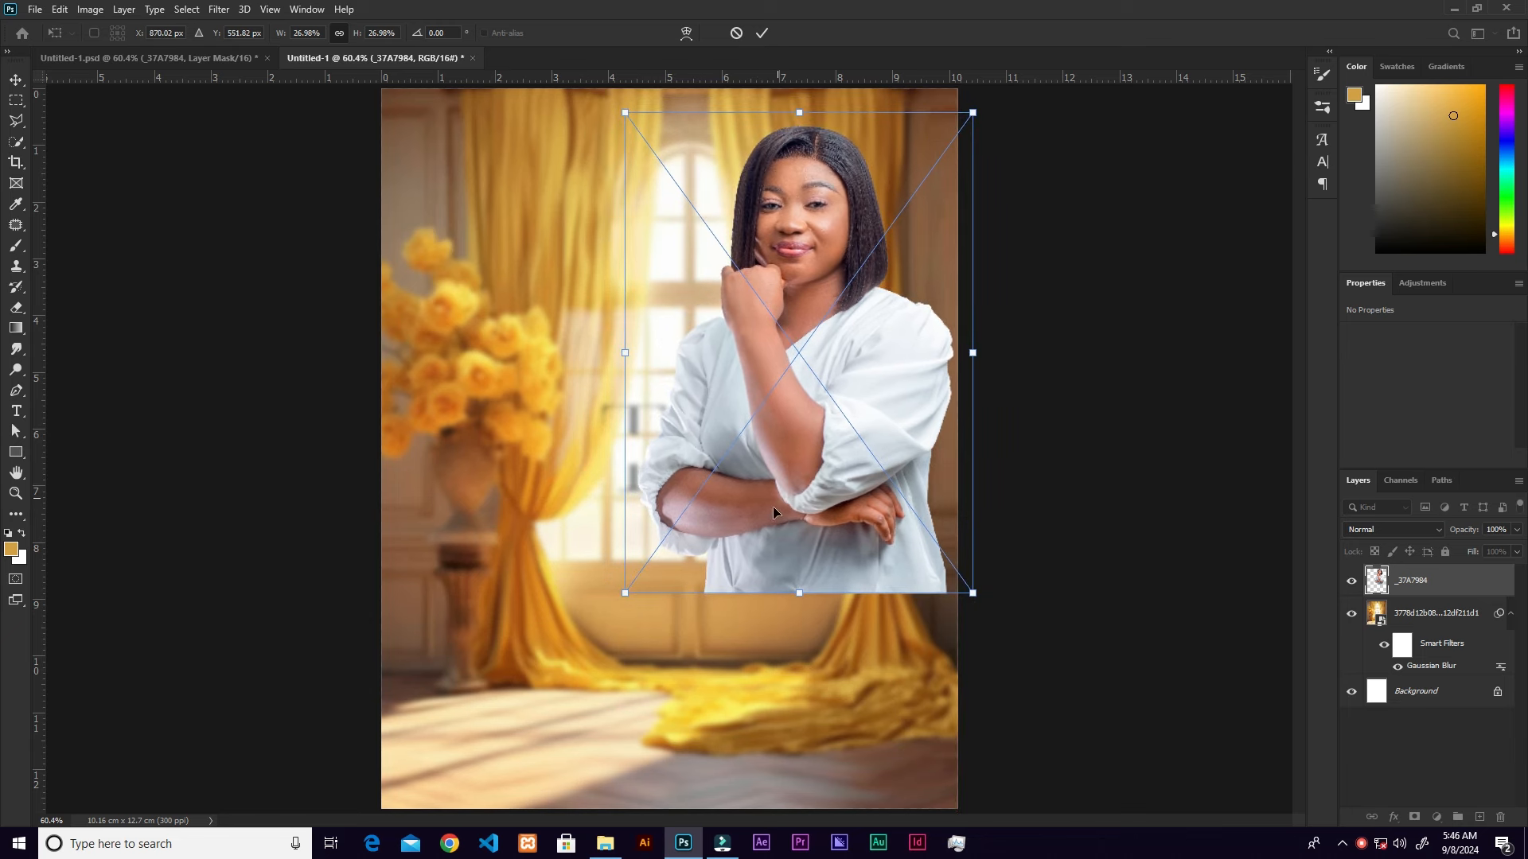
{"action": "left_click_drag", "start_coordinate": [676, 596], "coordinate": [678, 615]}
{"action": "left_click_drag", "start_coordinate": [607, 114], "coordinate": [602, 98]}
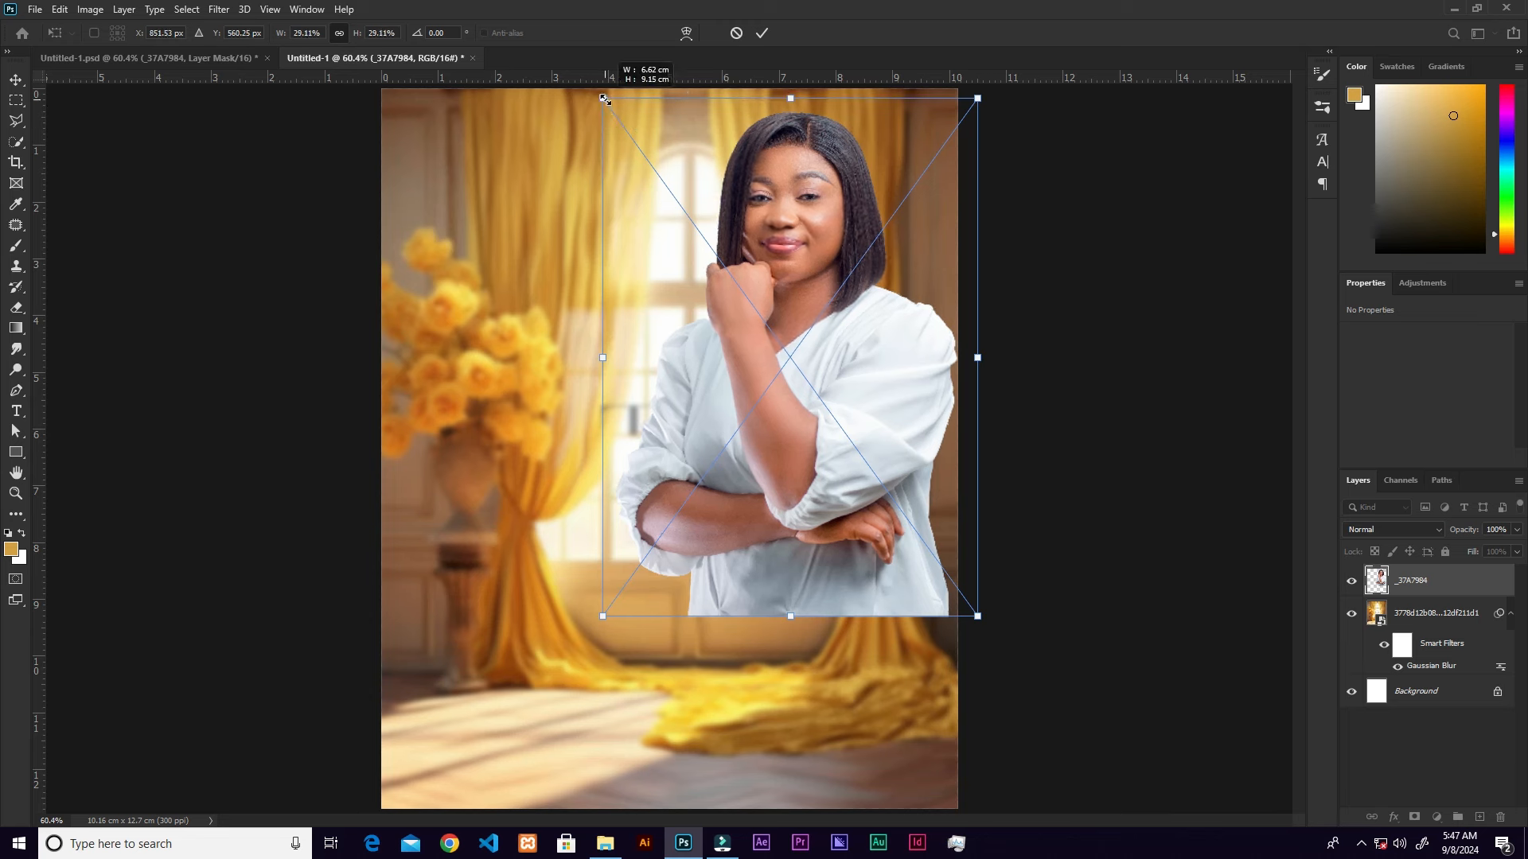
{"action": "left_click", "coordinate": [762, 33]}
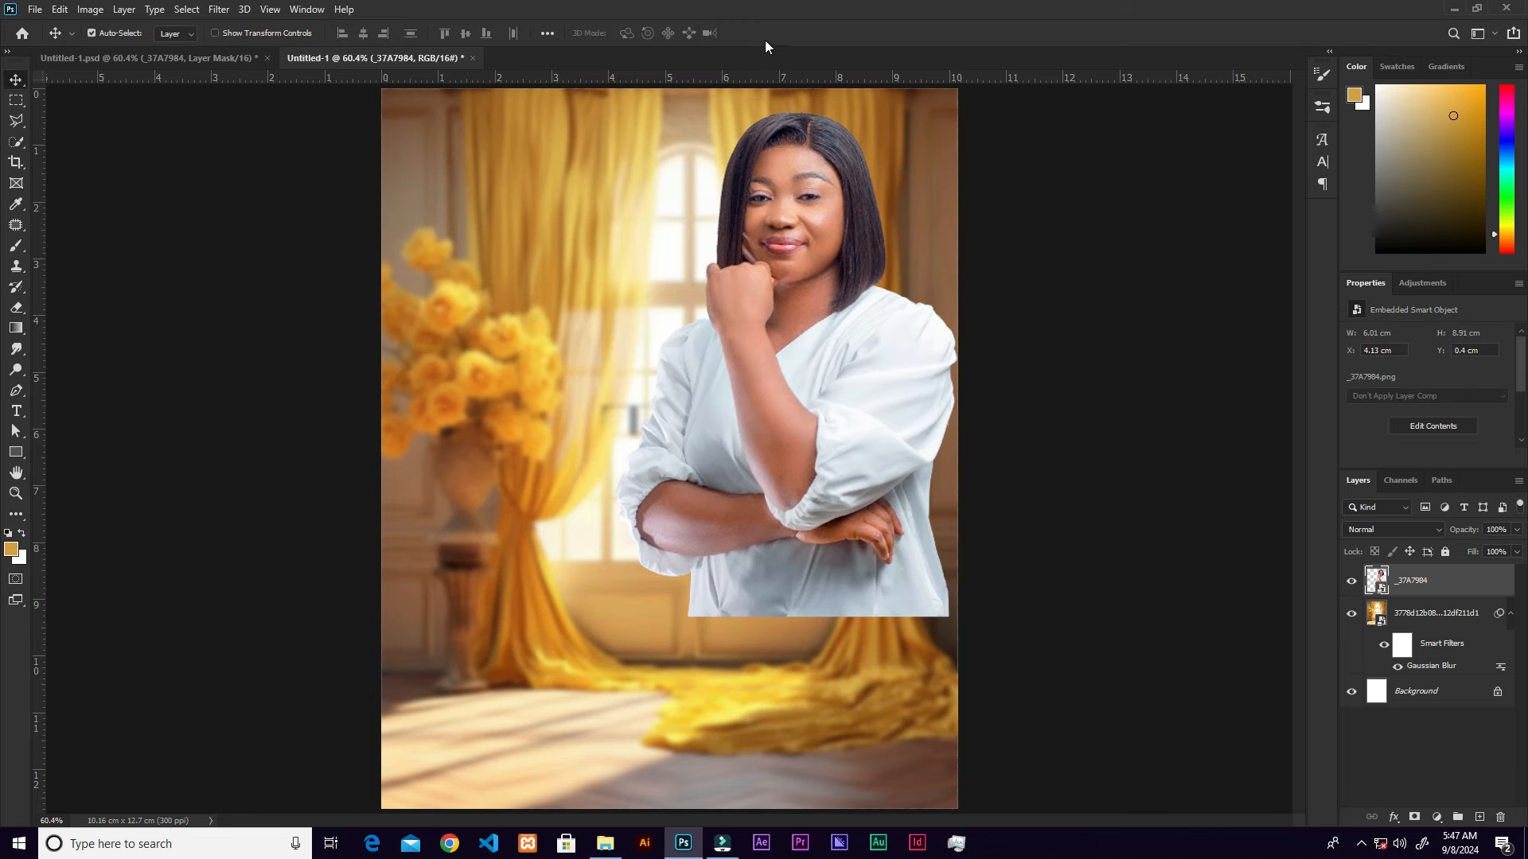
- Add a layer mask to the _37A7984 photo and fade out its lower edge with a large soft black brush
{"action": "left_click", "coordinate": [1415, 818]}
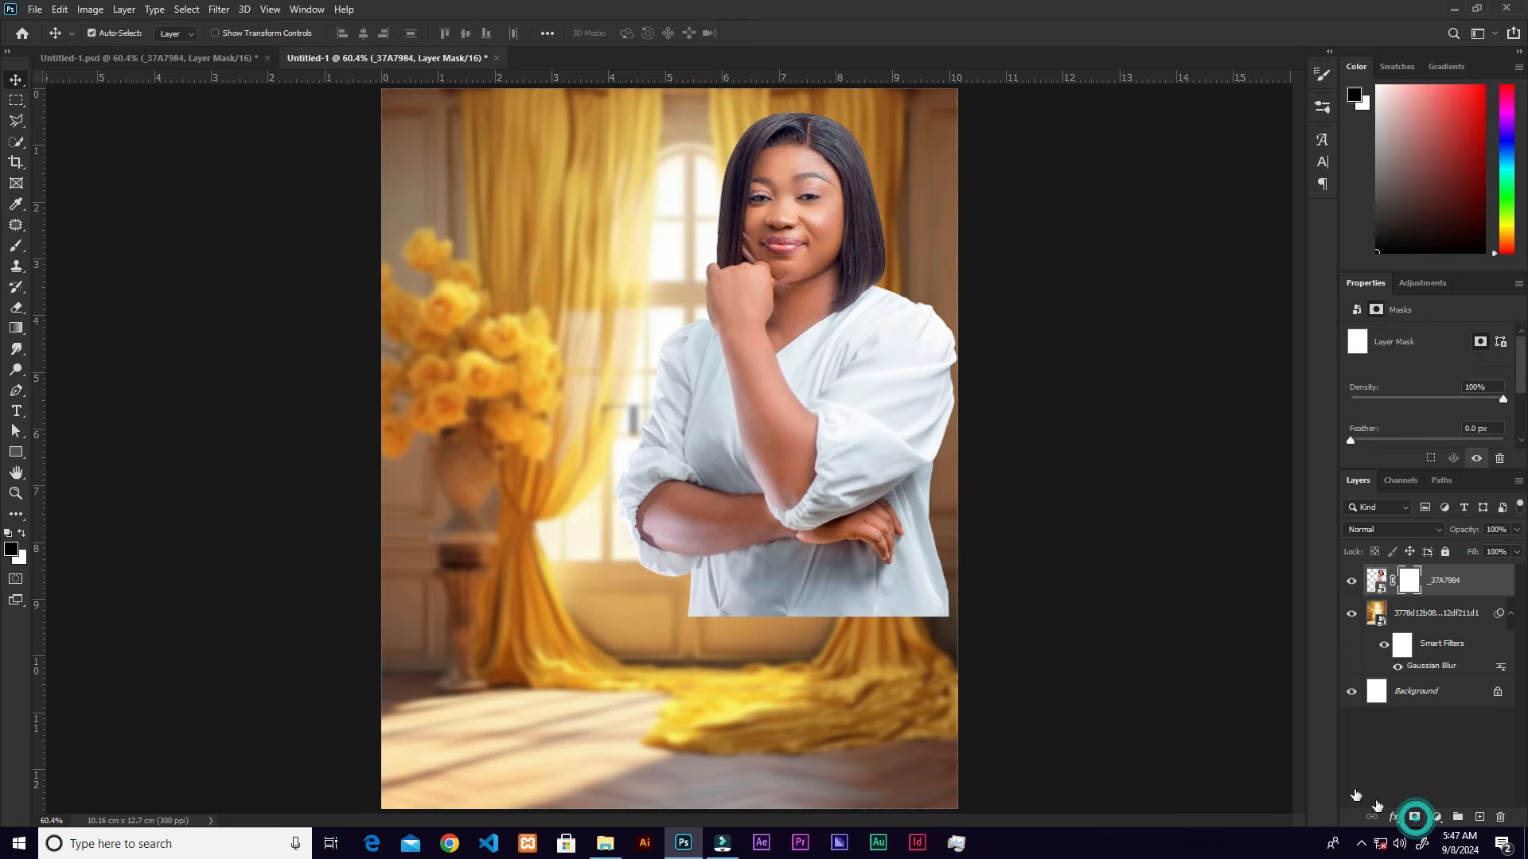
{"action": "key", "text": "b"}
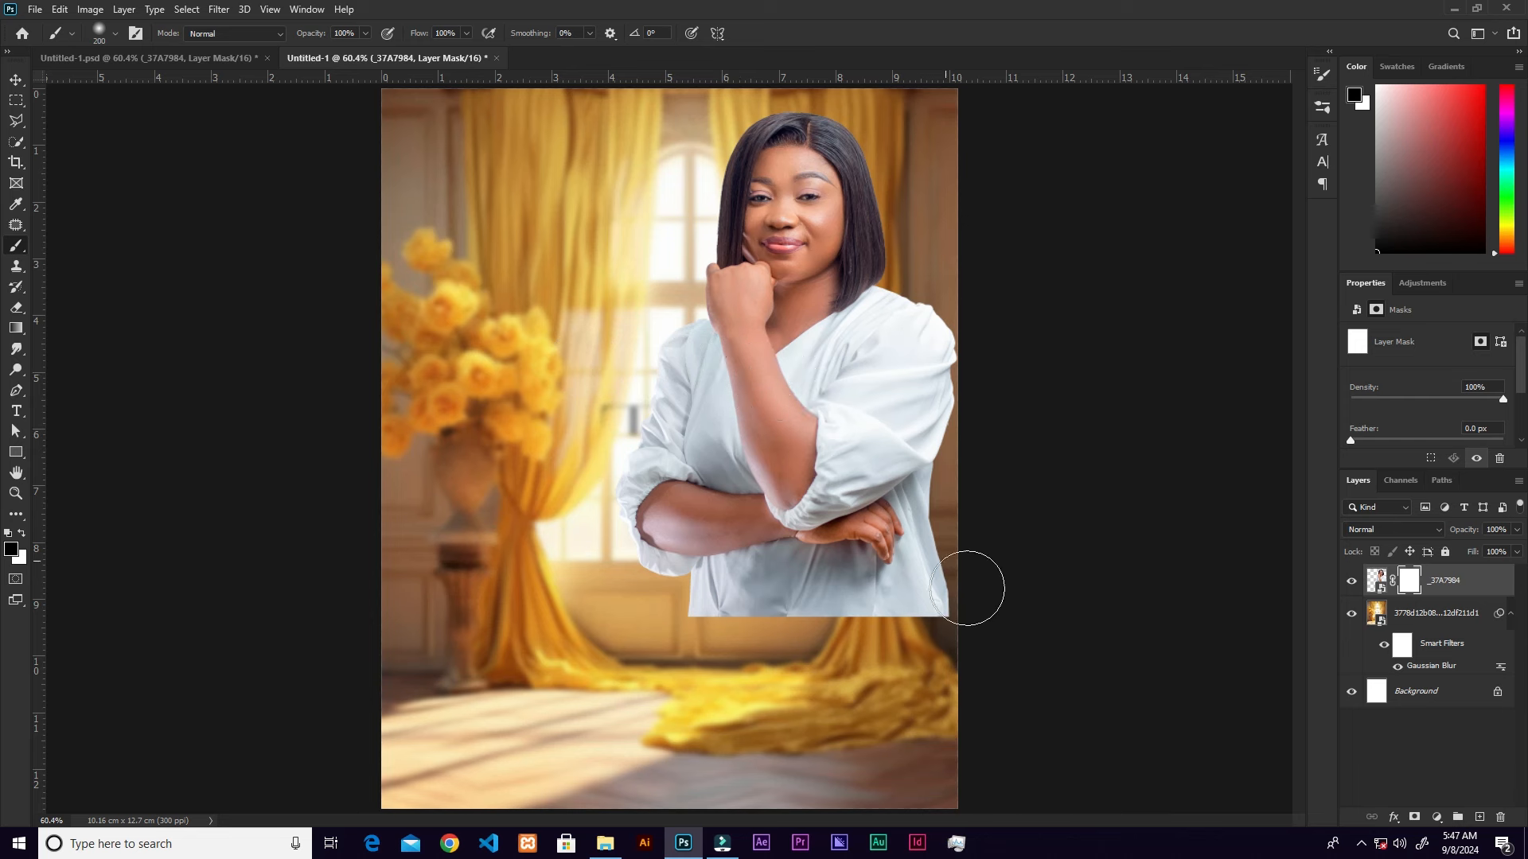
{"action": "key", "text": "bracketright"}
{"action": "key", "text": "bracketright"}
{"action": "key", "text": "bracketright"}
{"action": "key", "text": "bracketright"}
{"action": "mouse_move", "coordinate": [982, 617]}
{"action": "left_mouse_down"}
{"action": "mouse_move", "coordinate": [659, 623]}
{"action": "mouse_move", "coordinate": [971, 607]}
{"action": "left_mouse_up"}
{"action": "key", "text": "v"}
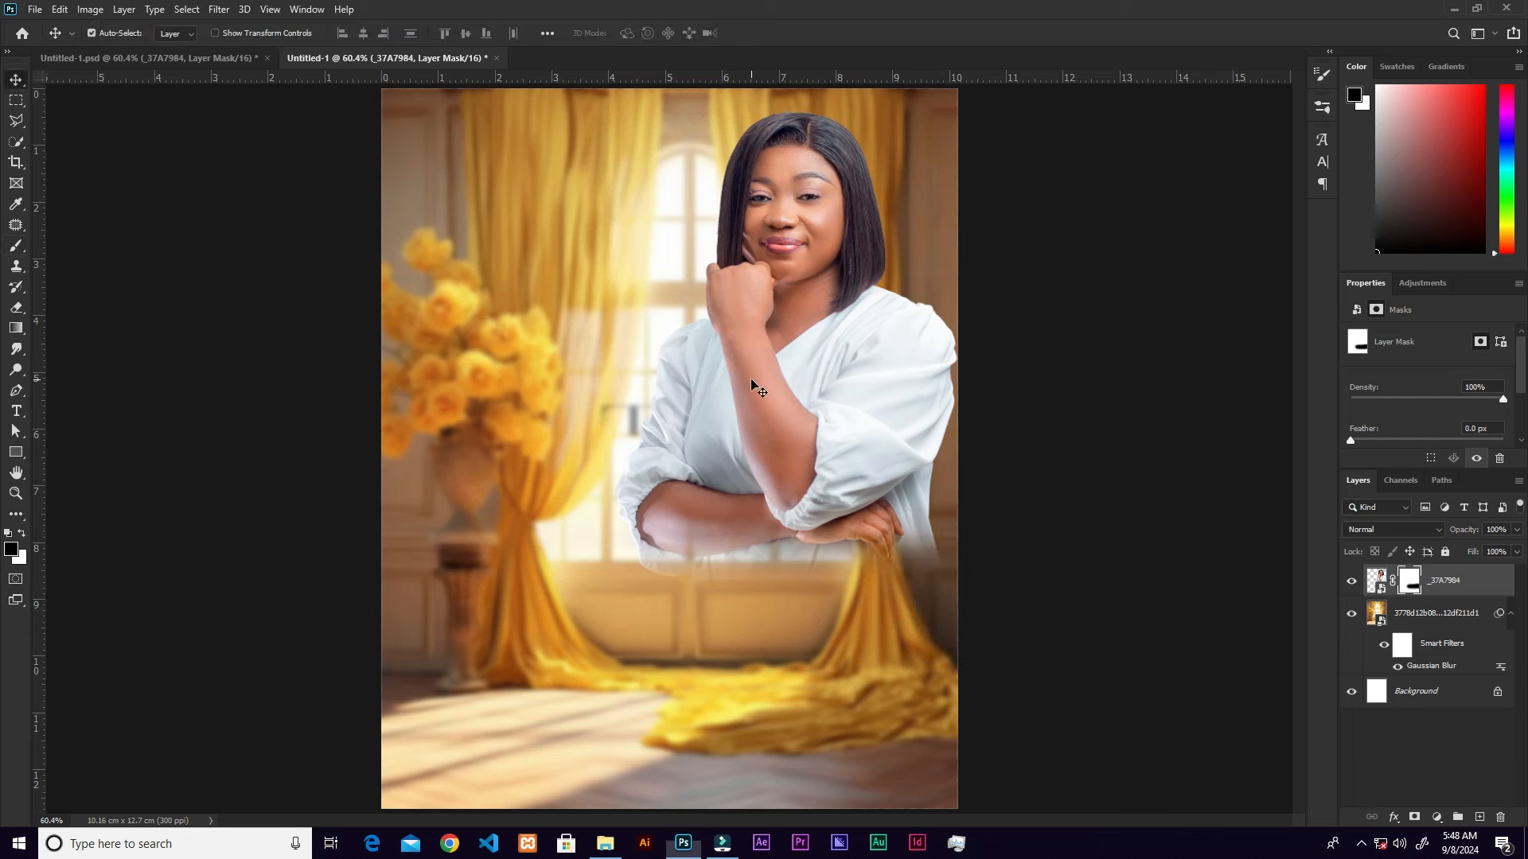
- Start a Camera Raw Filter on the _37A7984 photo itself, setting exposure to +0.45 and contrast to +28
{"action": "left_click", "coordinate": [1375, 581]}
{"action": "left_click", "coordinate": [216, 10]}
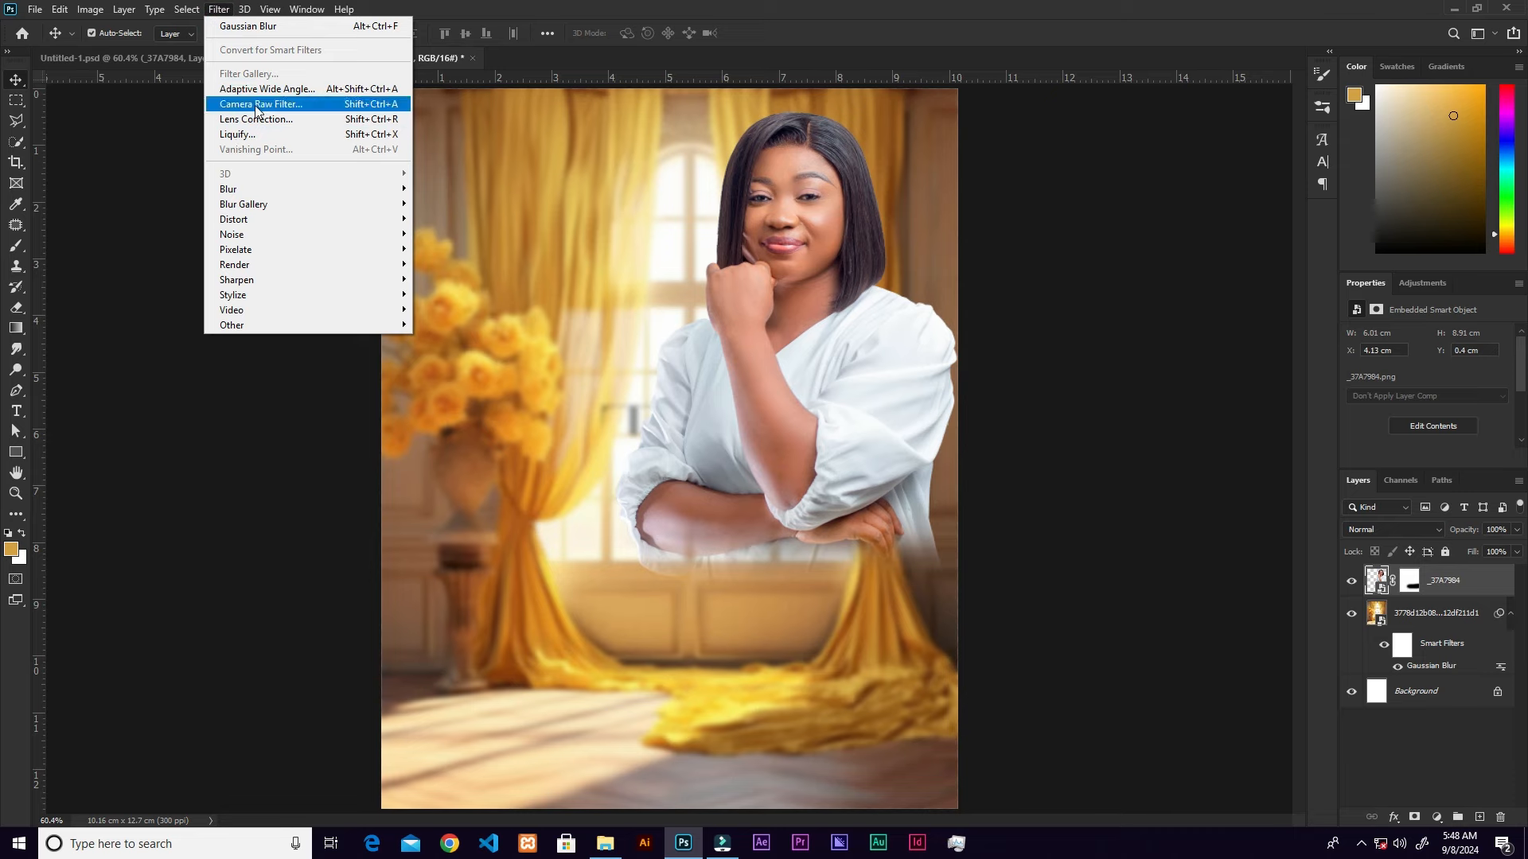
{"action": "left_click", "coordinate": [256, 105]}
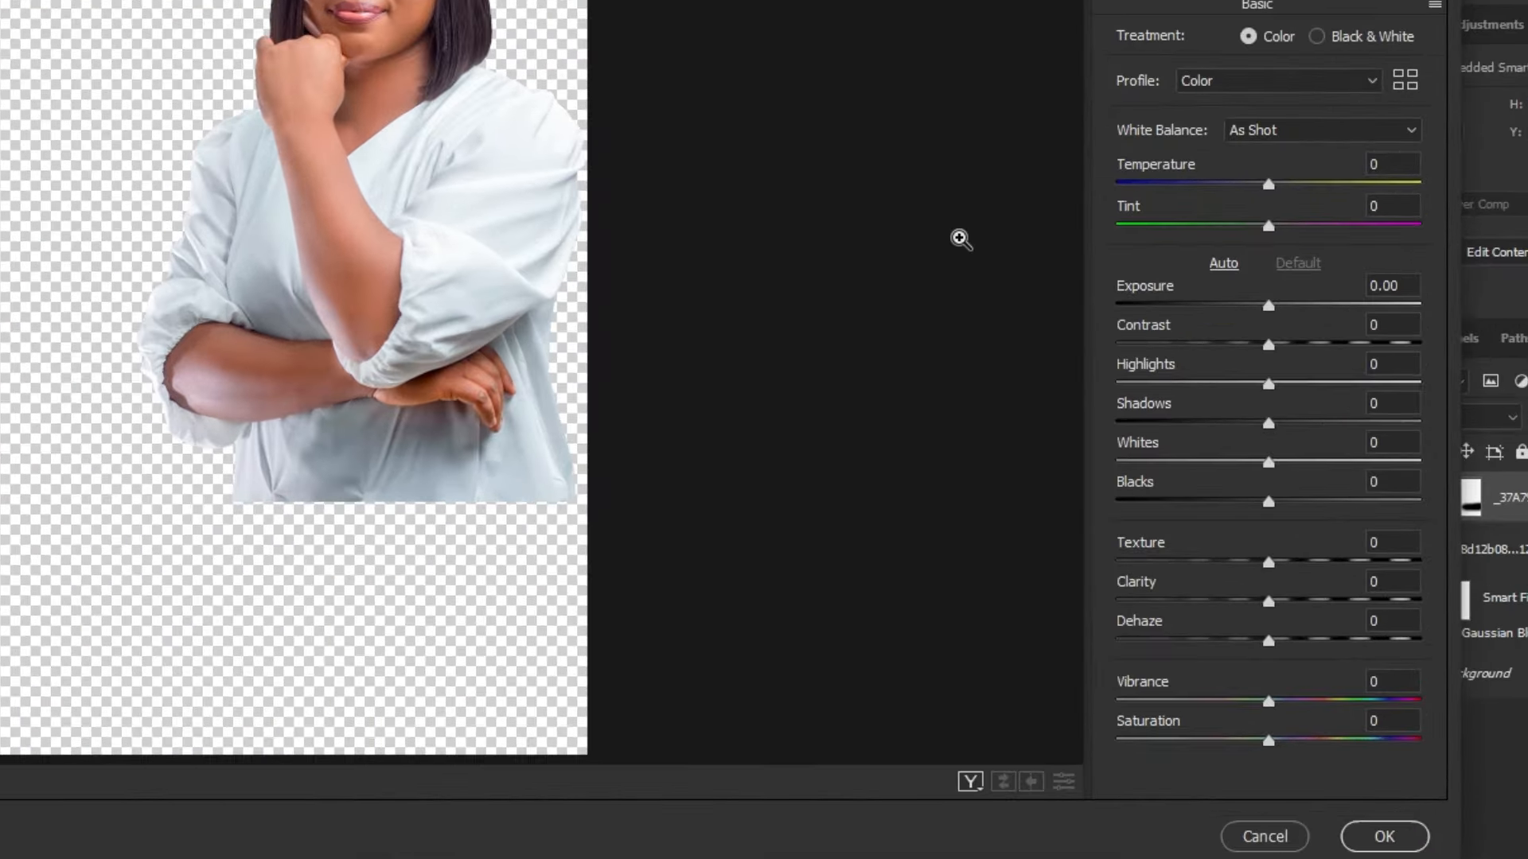
{"action": "left_click", "coordinate": [1404, 285]}
{"action": "type", "text": "0.45"}
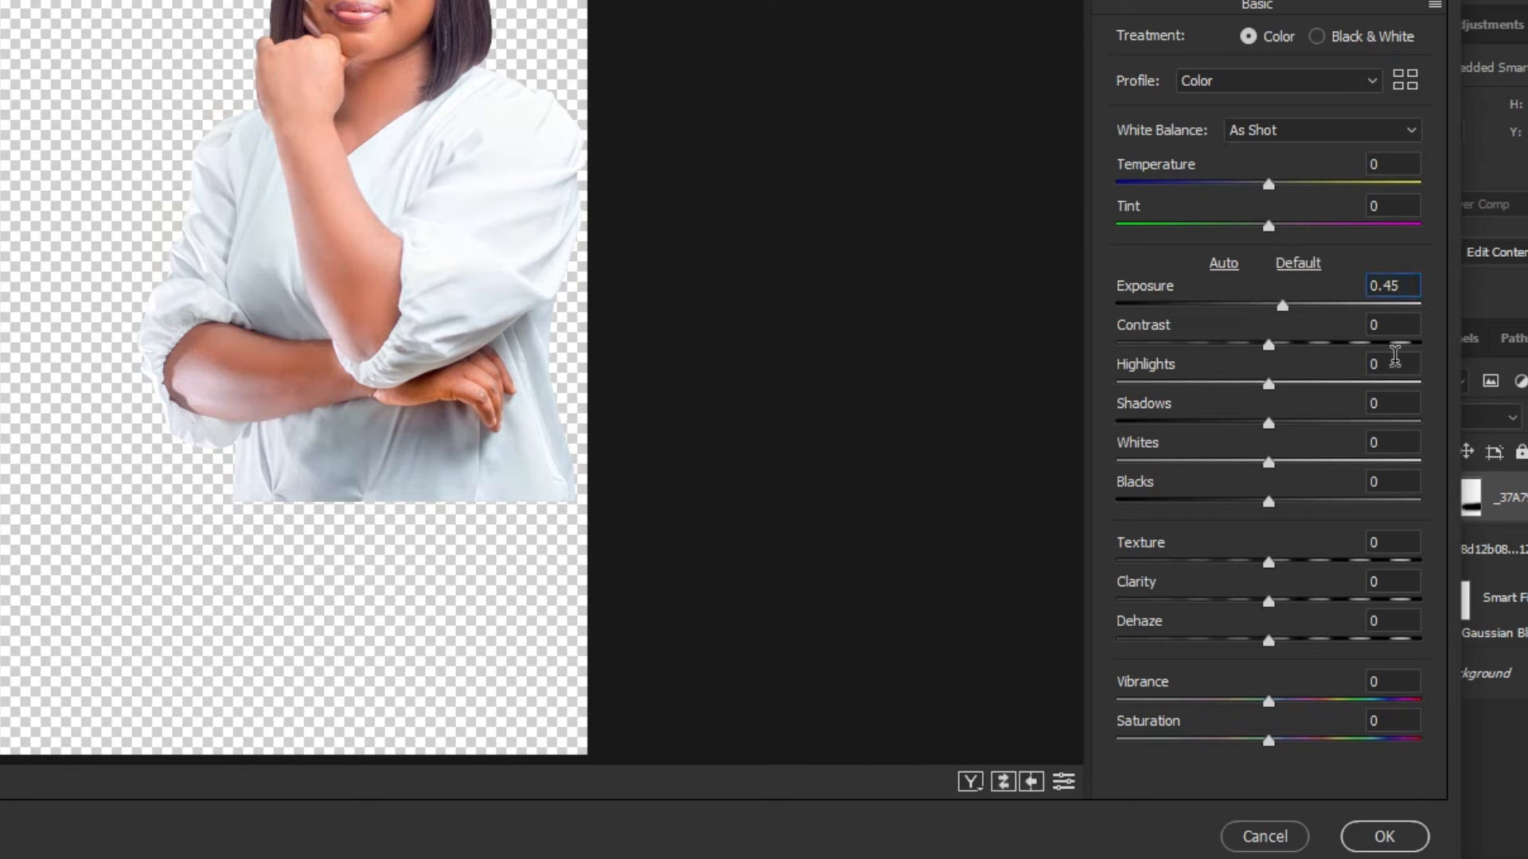
{"action": "left_click", "coordinate": [1388, 324]}
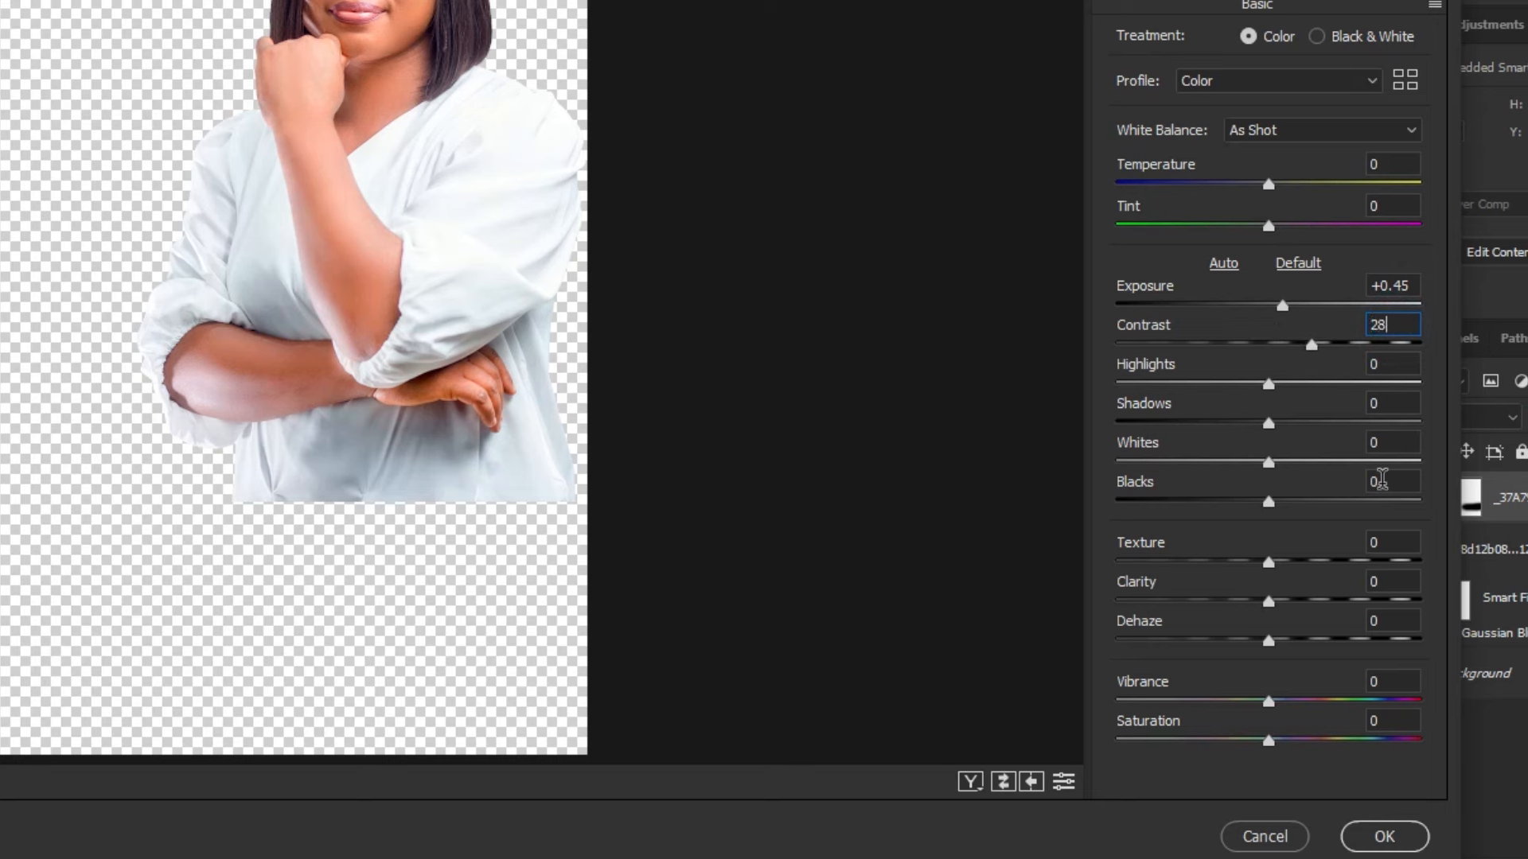
- Set texture to +53, clarity to +72, dehaze to +1 and vibrance to +29, and apply the Camera Raw Filter
{"action": "left_click", "coordinate": [1391, 543]}
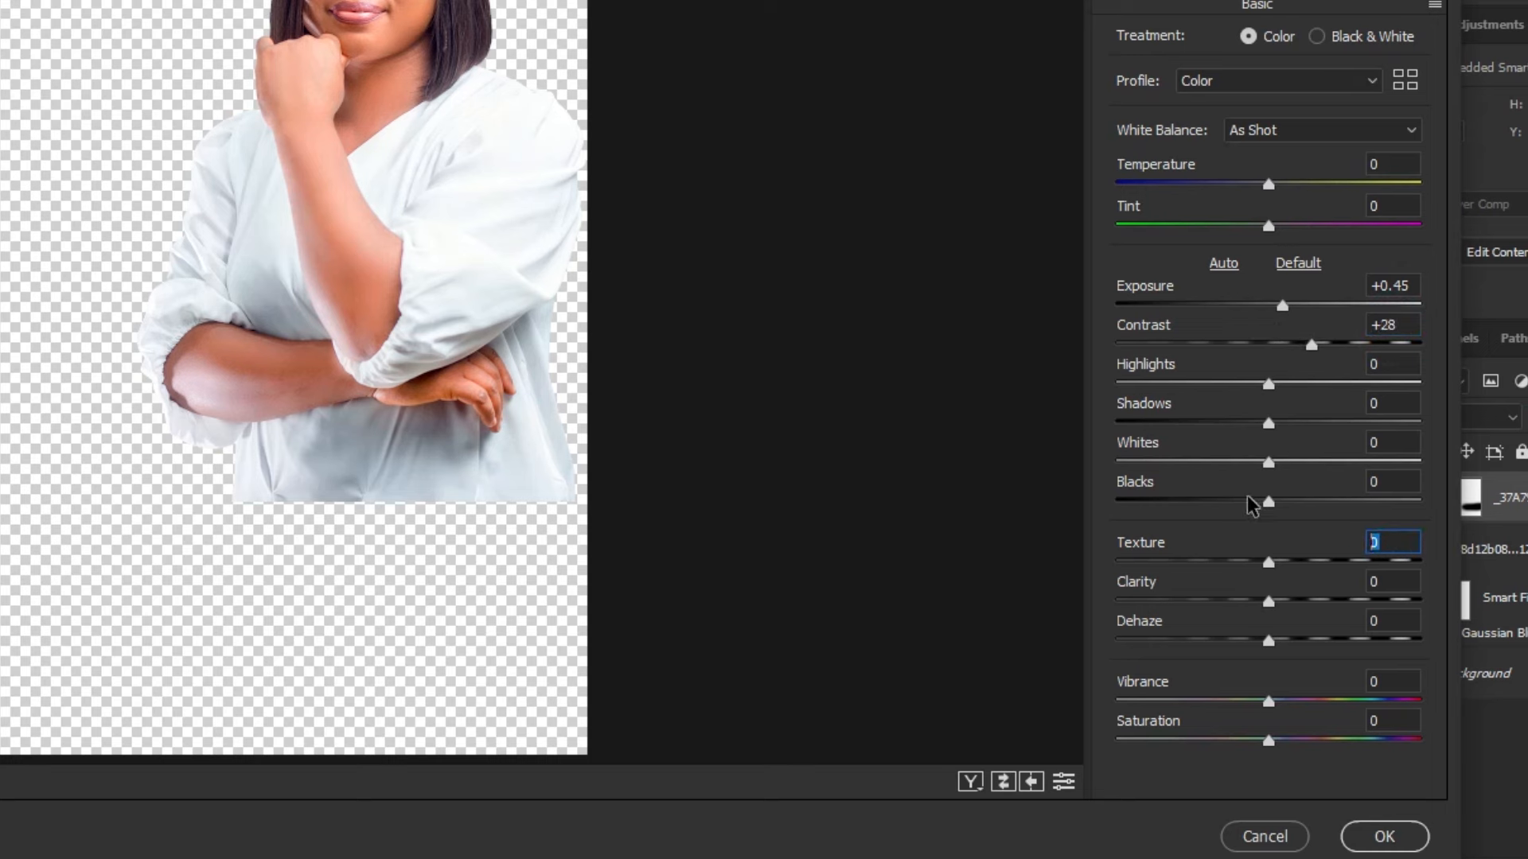
{"action": "type", "text": "53"}
{"action": "left_click", "coordinate": [1394, 584]}
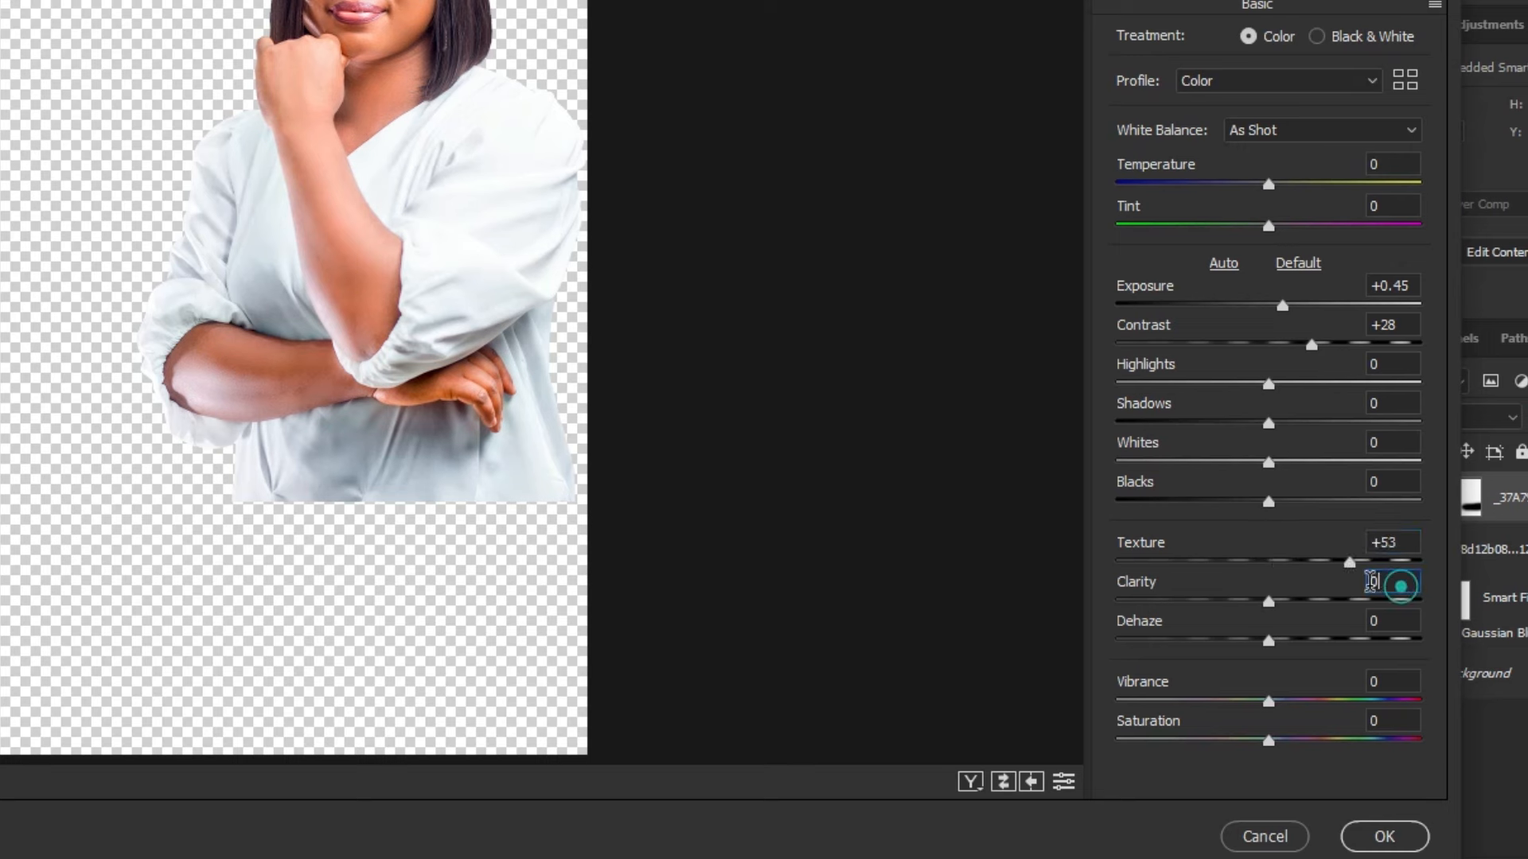
{"action": "type", "text": "72"}
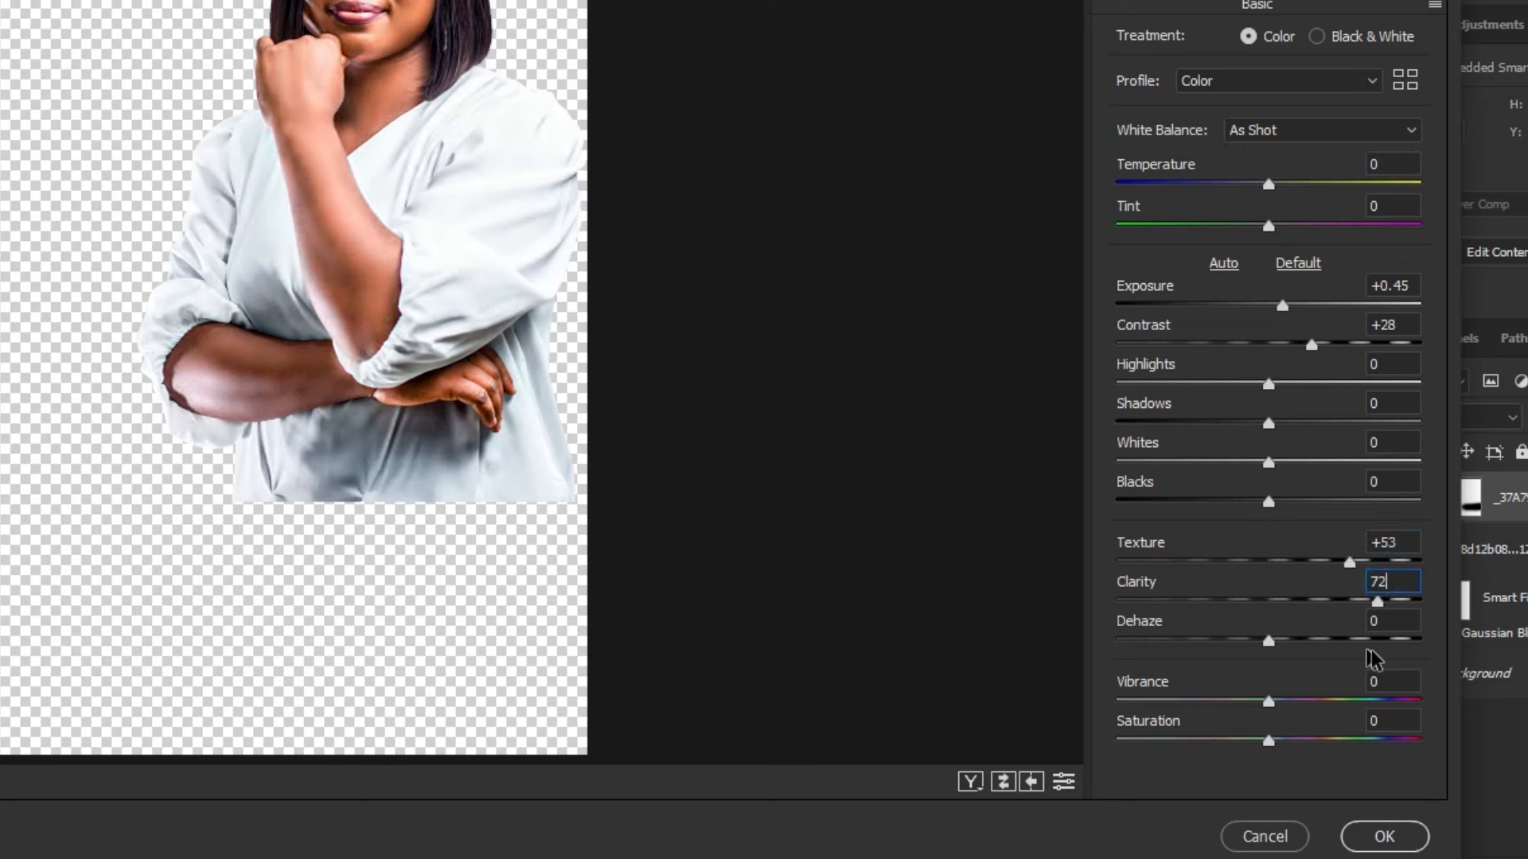
{"action": "left_click", "coordinate": [1404, 626]}
{"action": "type", "text": "1"}
{"action": "left_click", "coordinate": [1388, 684]}
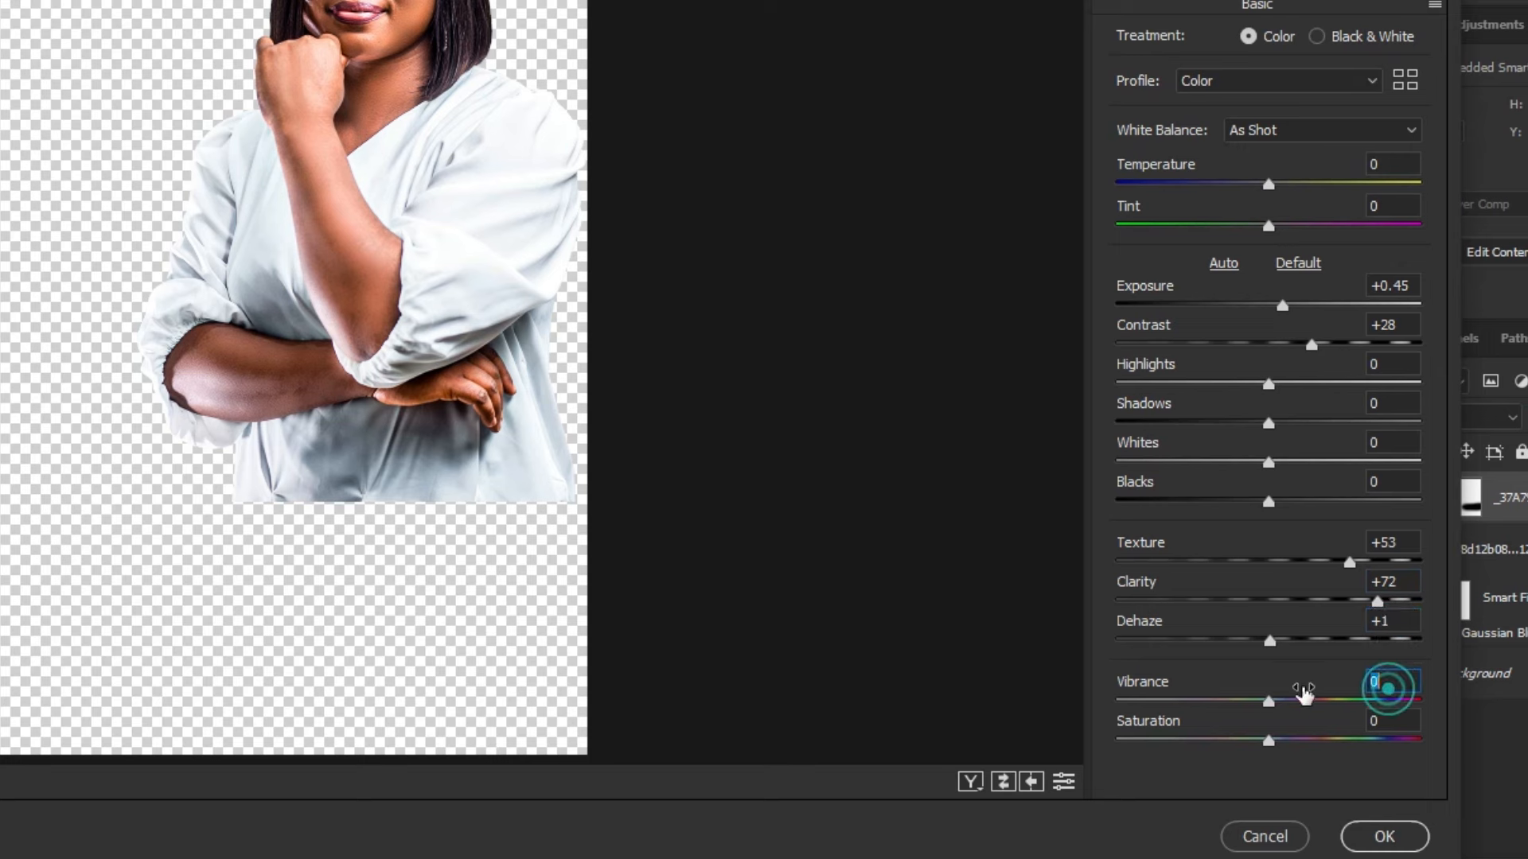
{"action": "type", "text": "29"}
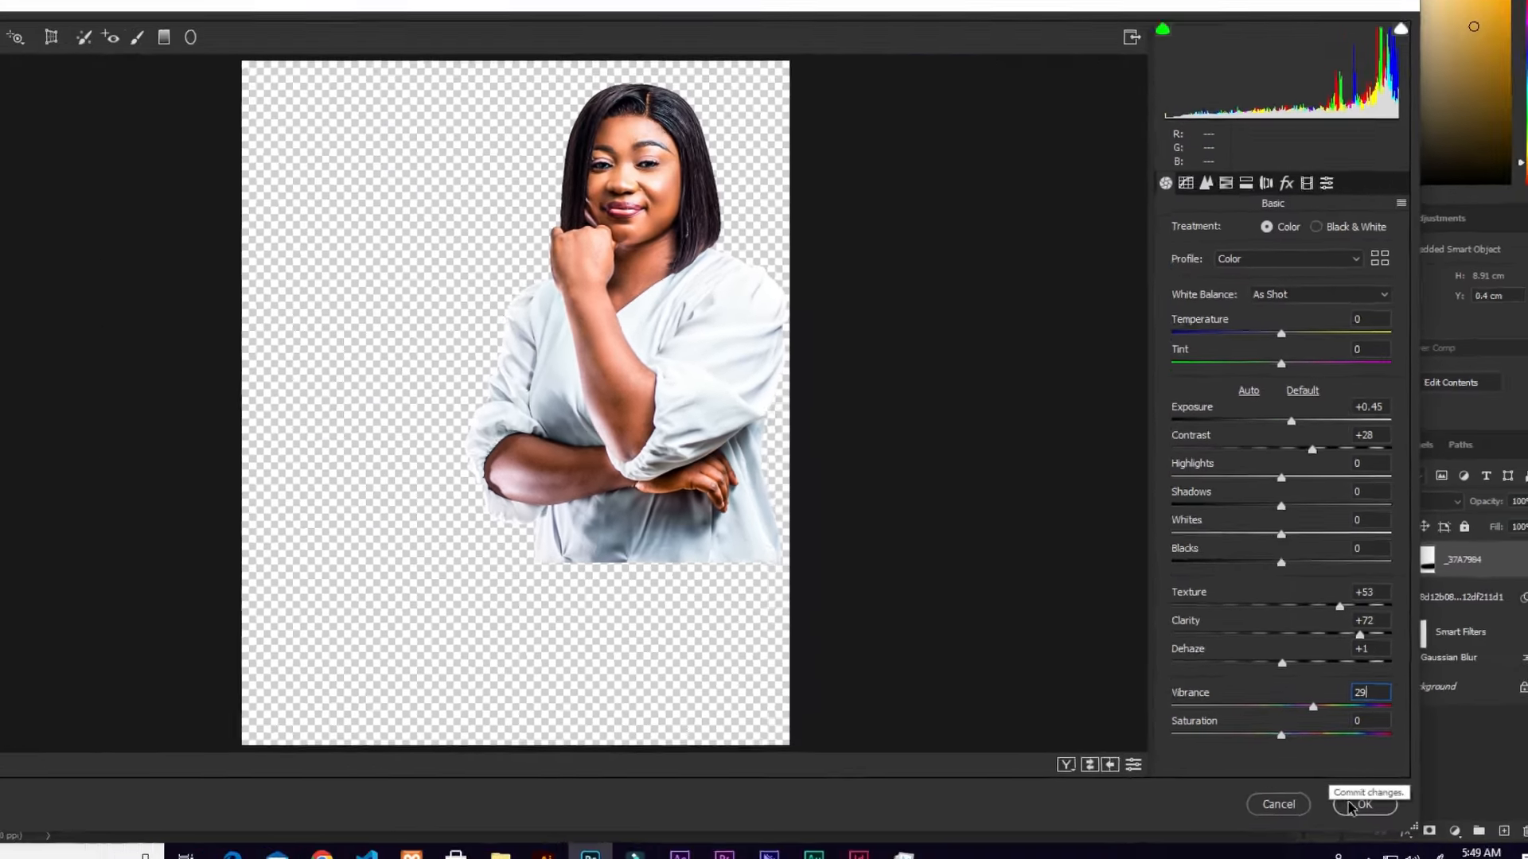
{"action": "left_click", "coordinate": [1369, 837]}
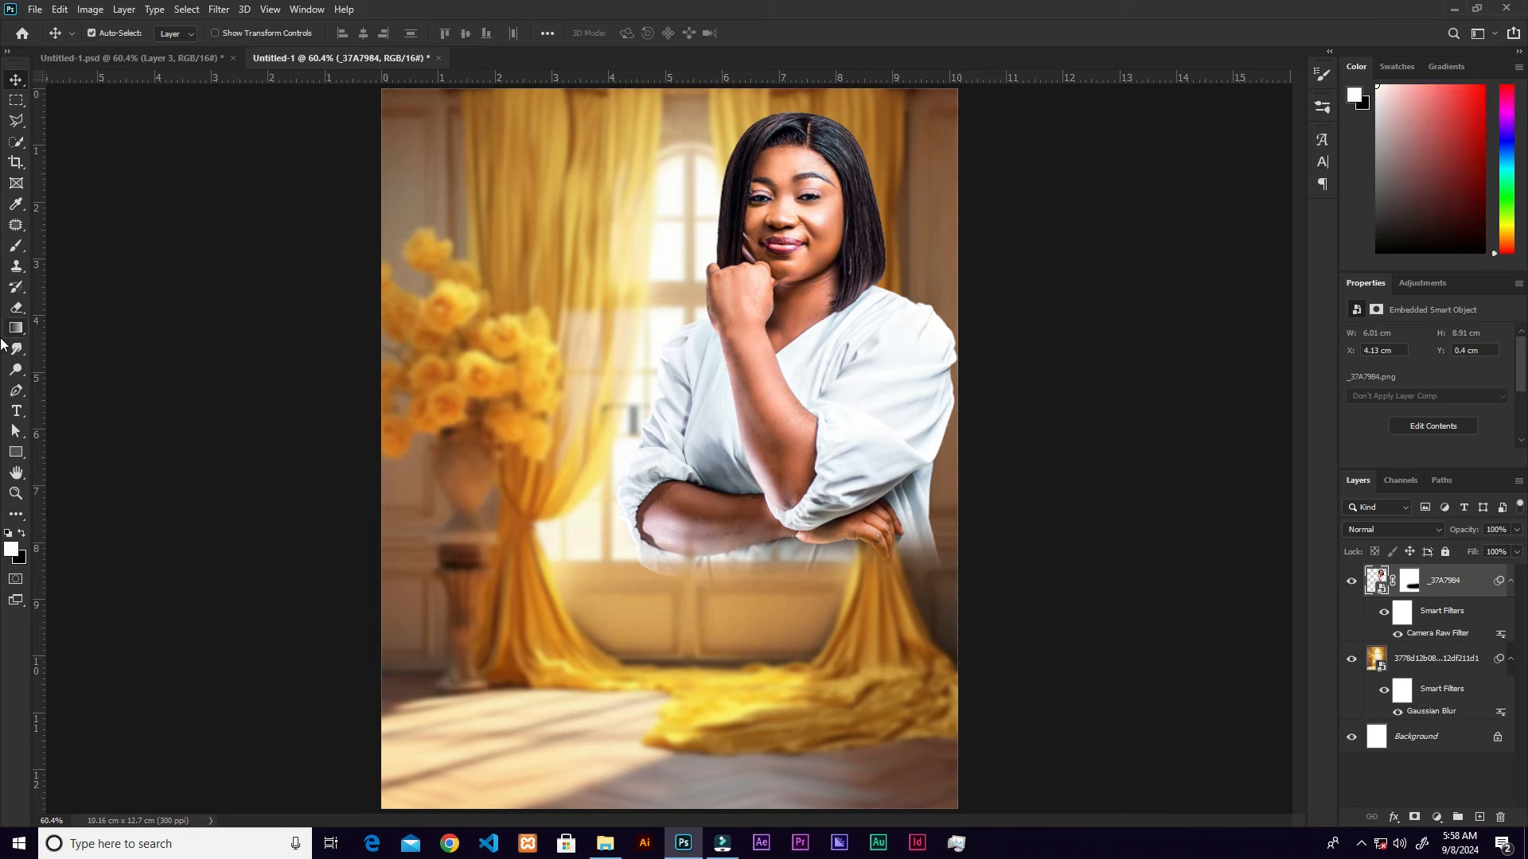
- Fill a new top layer with a white-to-transparent gradient rising from the canvas's lower edge, and set its opacity to 74%
{"action": "left_click", "coordinate": [25, 328]}
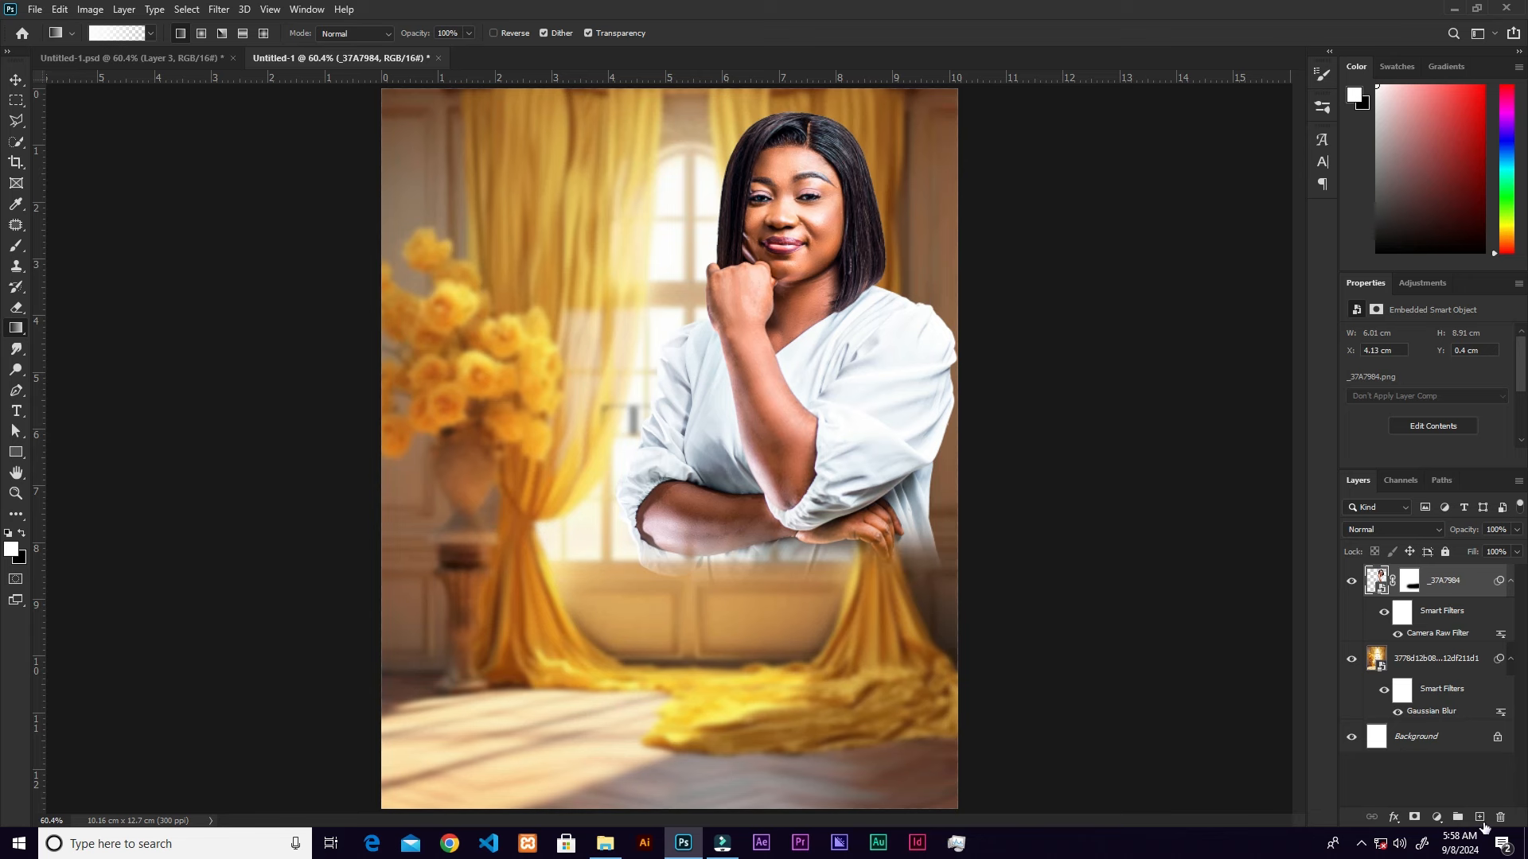
{"action": "left_click", "coordinate": [1479, 817]}
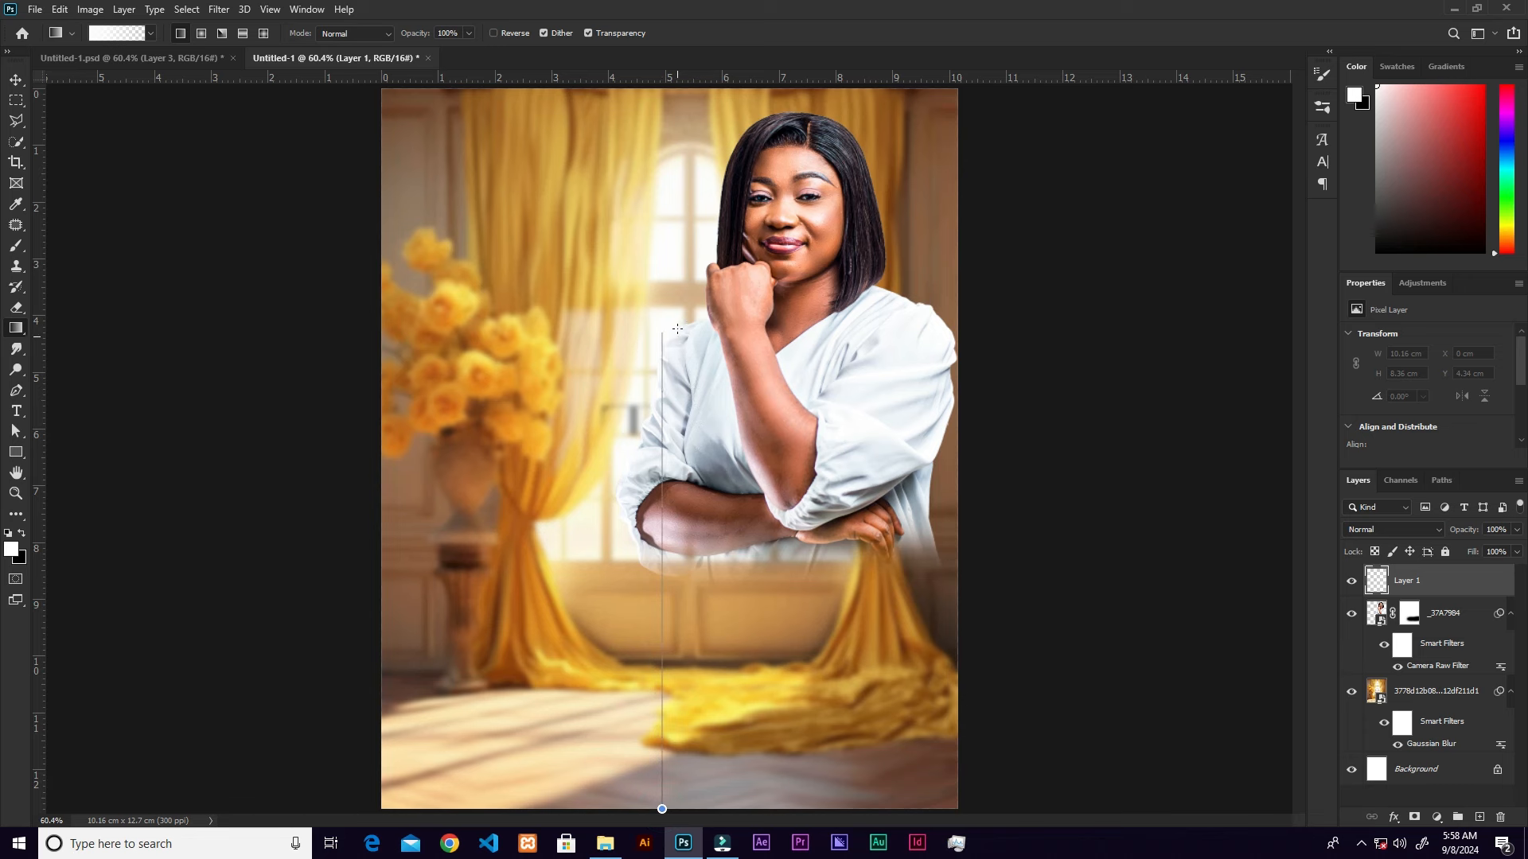
{"action": "left_click_drag", "start_coordinate": [676, 326], "coordinate": [670, 326]}
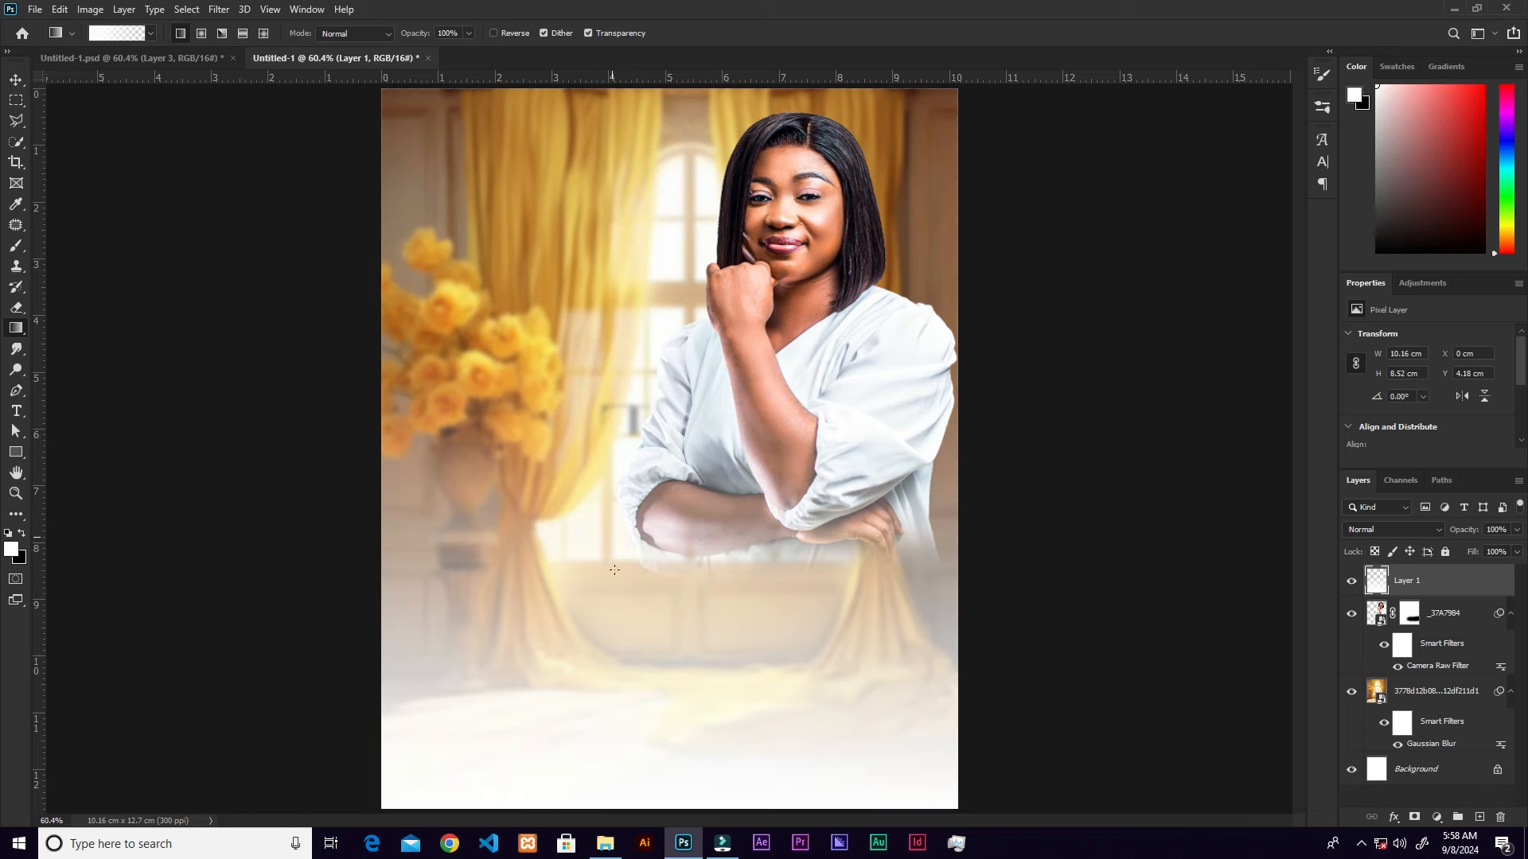
{"action": "left_click", "coordinate": [1517, 551]}
{"action": "left_click_drag", "start_coordinate": [1511, 550], "coordinate": [1496, 549]}
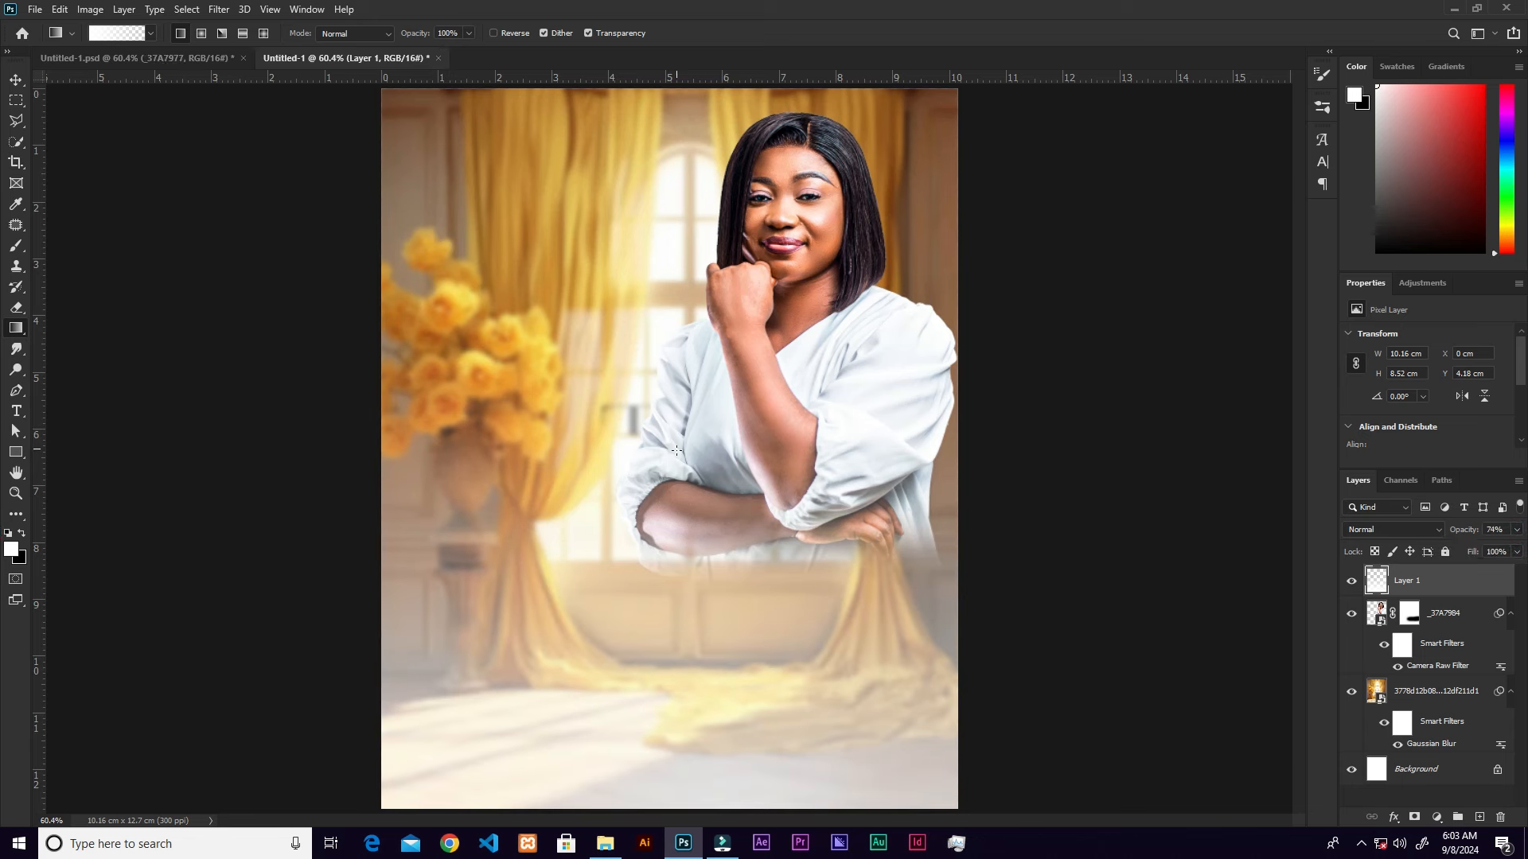
- Place the seated photo _37A7977 from the project folder, scaled to about 19% in the lower left of the canvas
{"action": "left_click", "coordinate": [605, 843]}
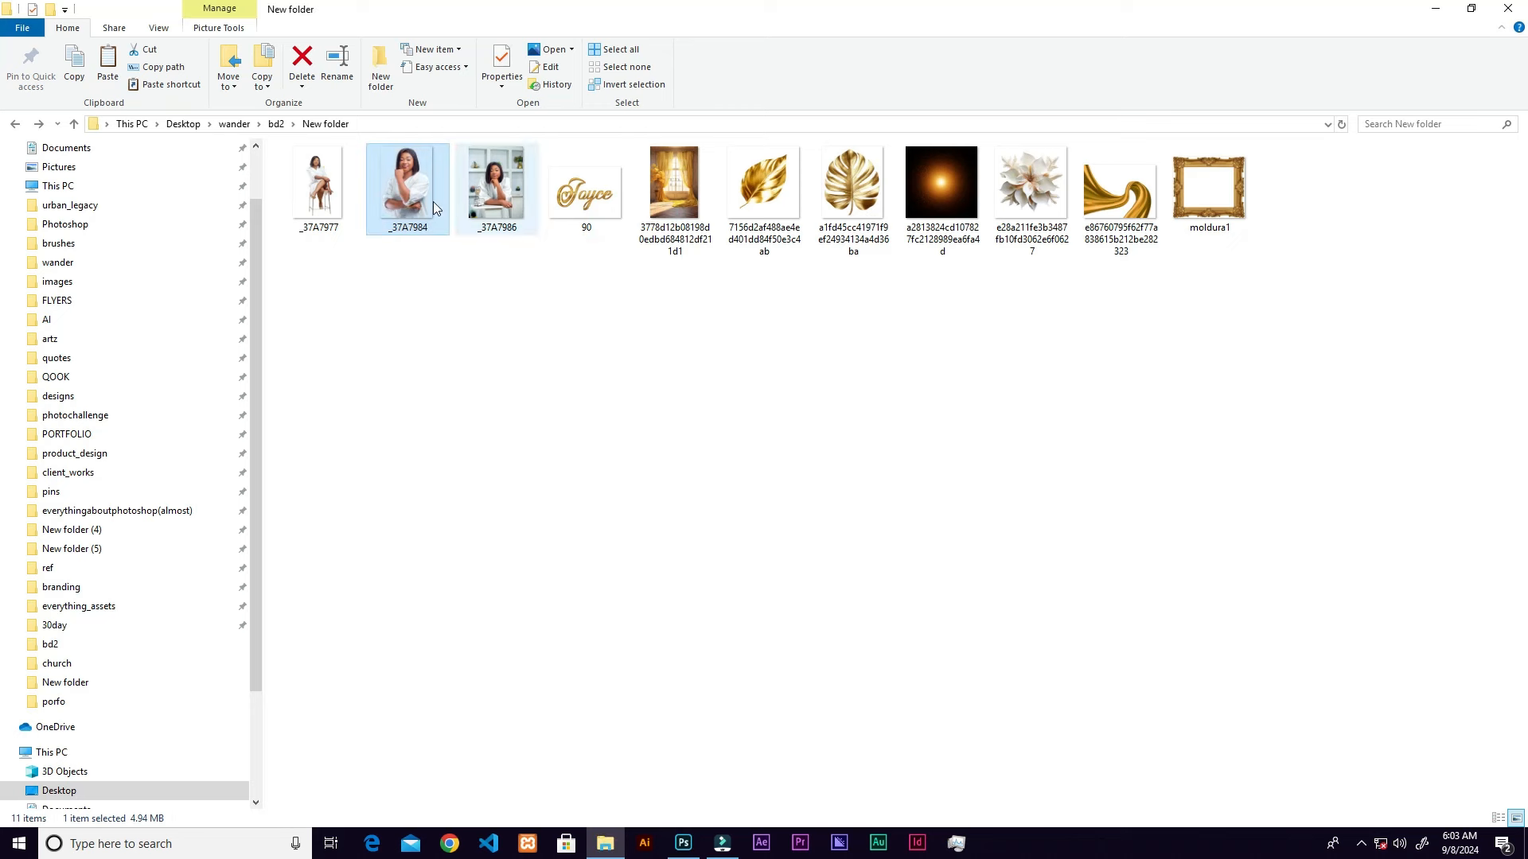
{"action": "left_click", "coordinate": [330, 222]}
{"action": "left_click_drag", "start_coordinate": [331, 223], "coordinate": [659, 483]}
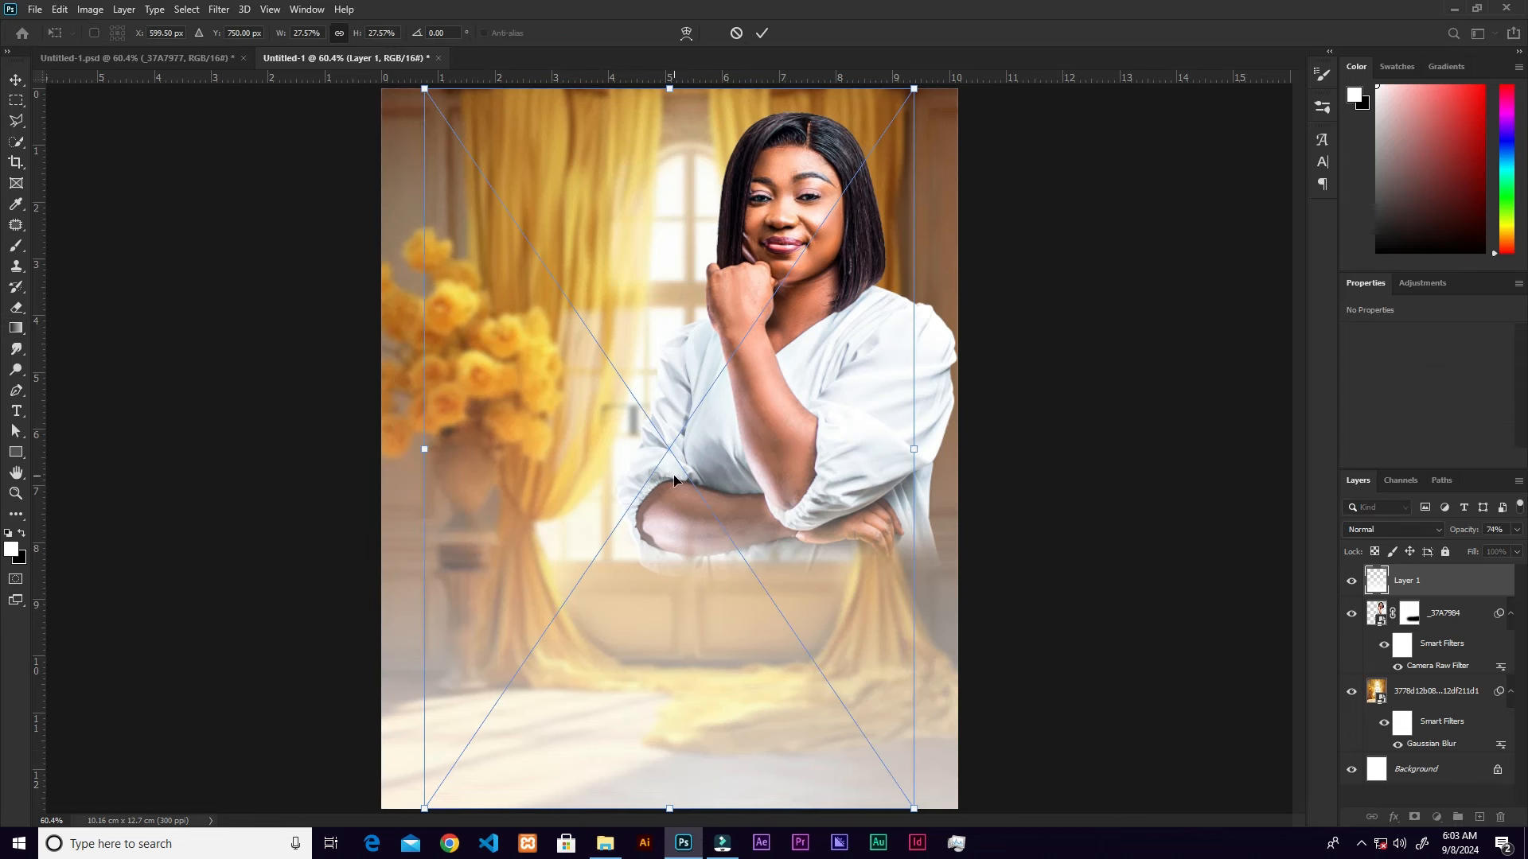
{"action": "left_click_drag", "start_coordinate": [914, 90], "coordinate": [674, 256]}
{"action": "left_click_drag", "start_coordinate": [592, 455], "coordinate": [483, 475]}
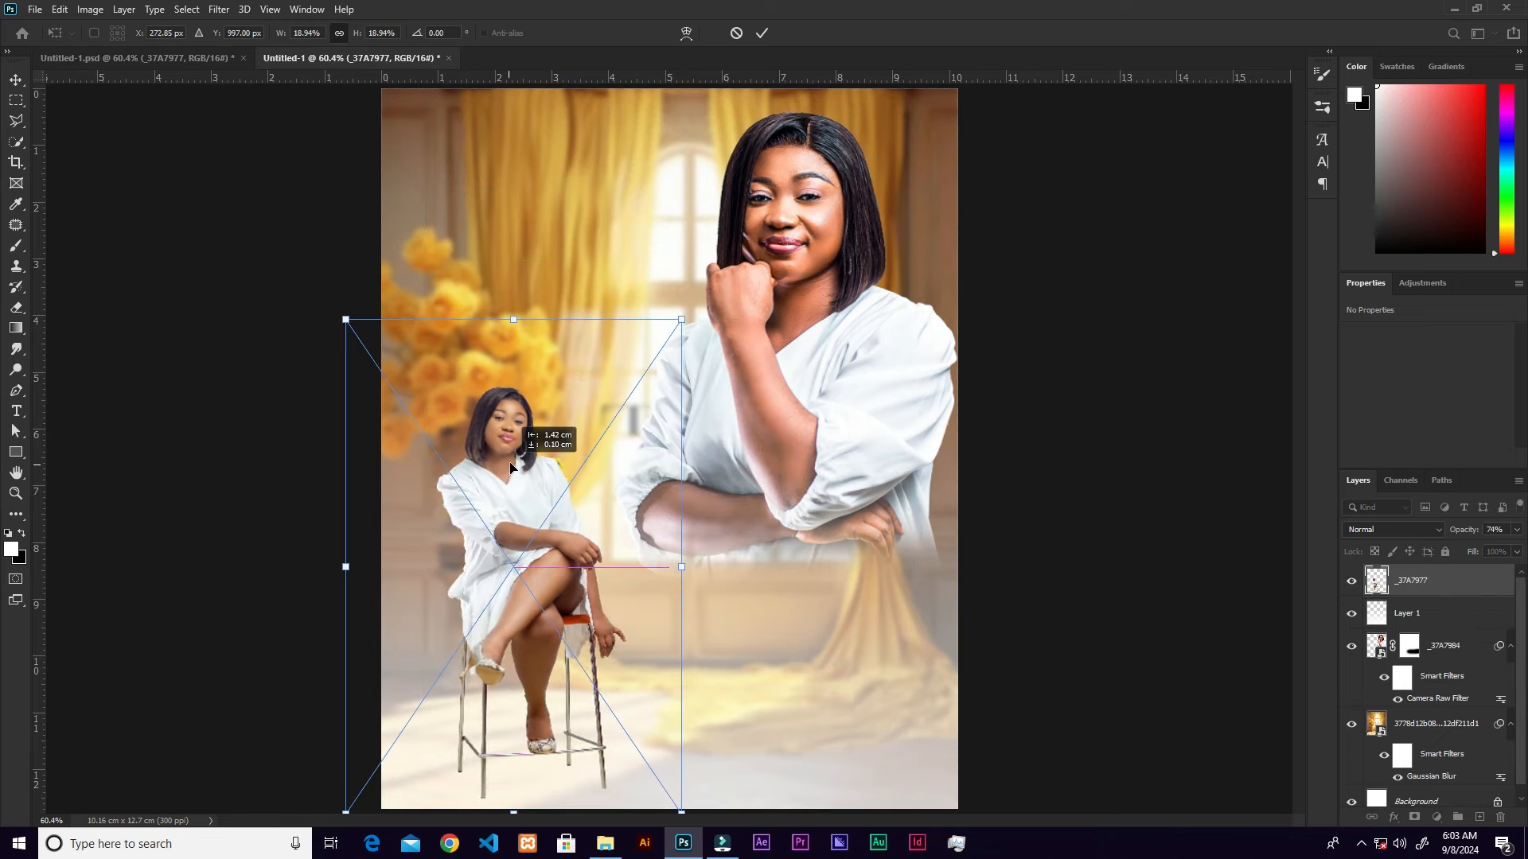
- Shrink the seated photo to about 17.5%, fine-tune its position near the canvas's lower edge and commit the placement
{"action": "left_click_drag", "start_coordinate": [515, 318], "coordinate": [523, 346]}
{"action": "left_click_drag", "start_coordinate": [532, 510], "coordinate": [540, 487]}
{"action": "left_click_drag", "start_coordinate": [512, 339], "coordinate": [511, 343]}
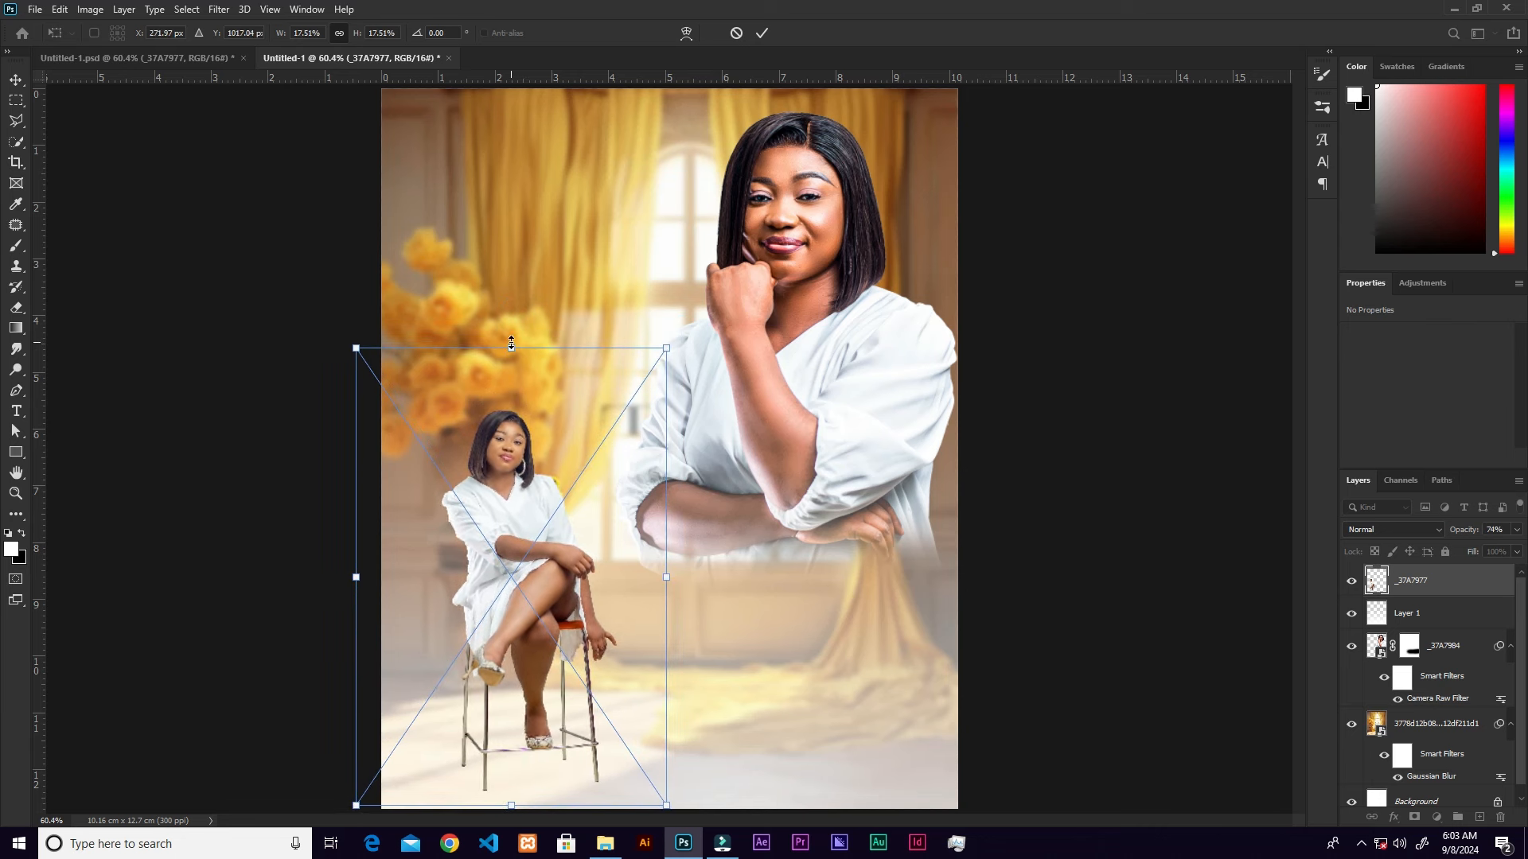
{"action": "key", "text": "Down"}
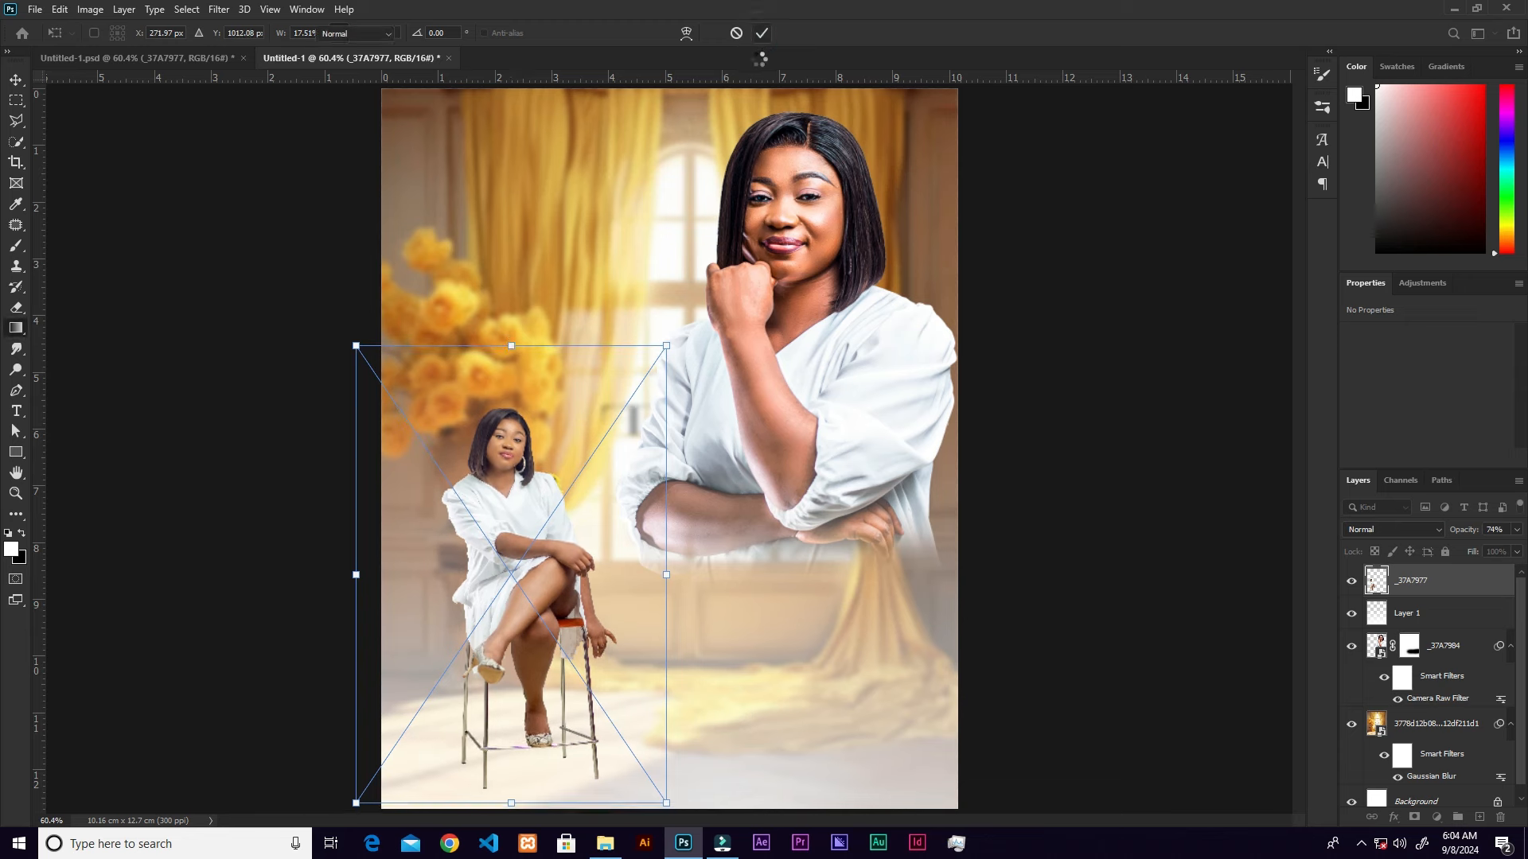
{"action": "left_click", "coordinate": [762, 33]}
{"action": "key", "text": "g"}
{"action": "key", "text": "v"}
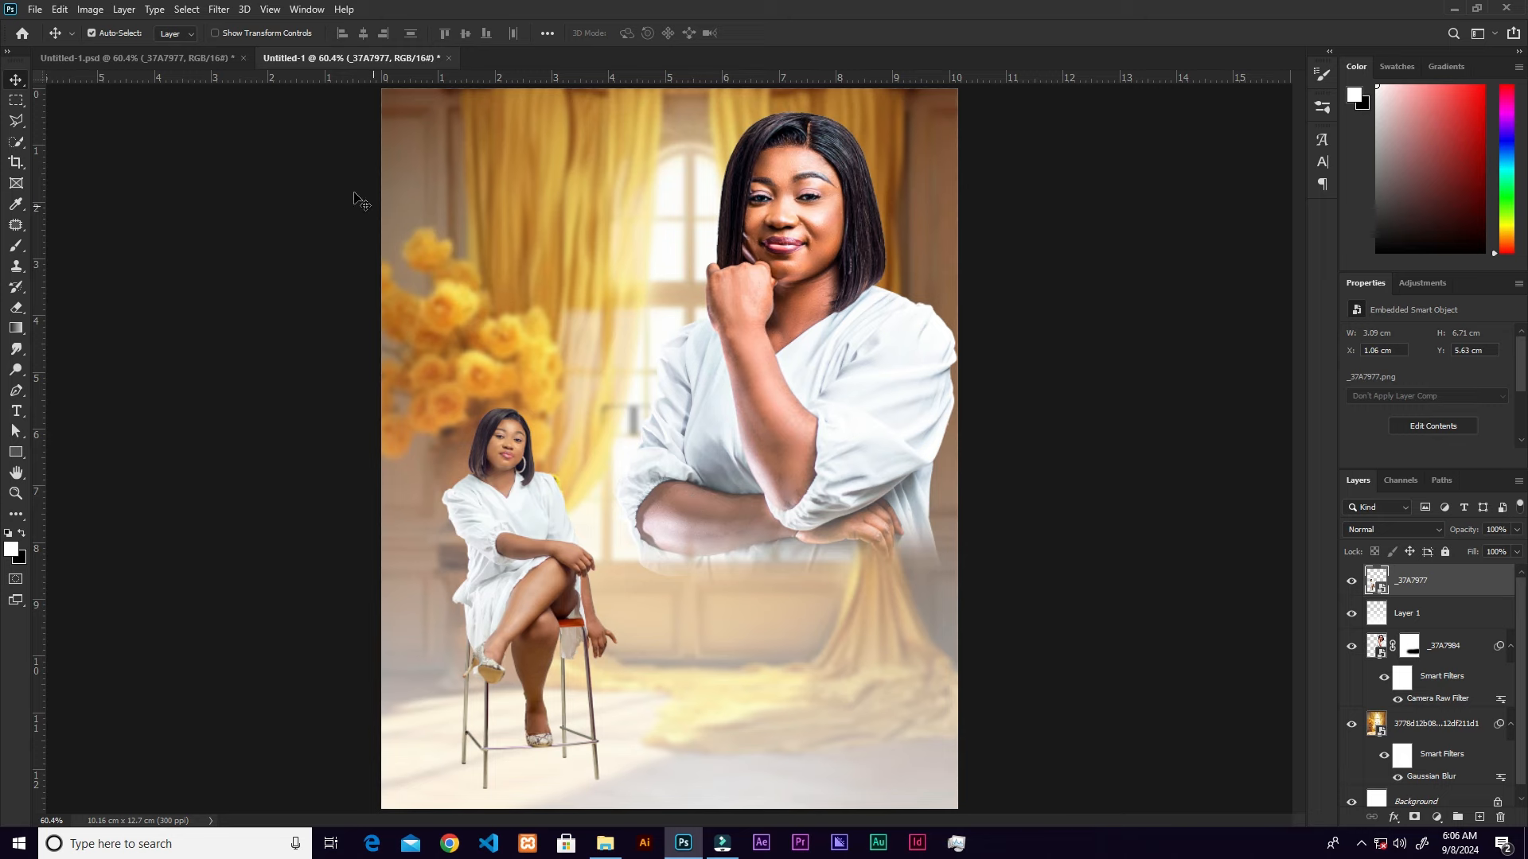
- Apply a Camera Raw Filter to the seated photo with exposure +0.15, contrast +28, clarity +45 and vibrance +39
{"action": "left_click", "coordinate": [219, 8]}
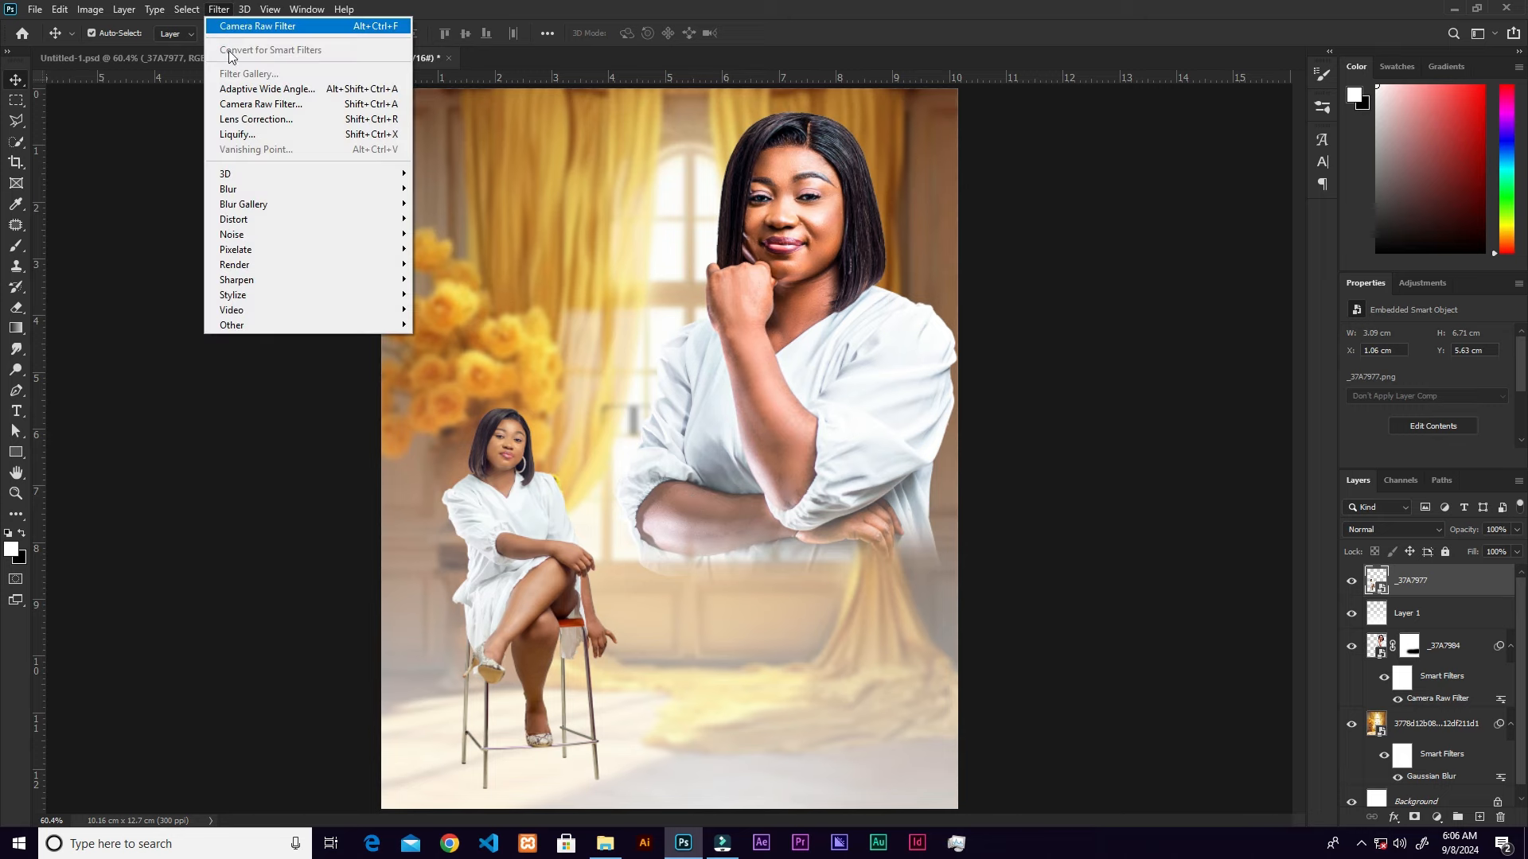
{"action": "left_click", "coordinate": [256, 105]}
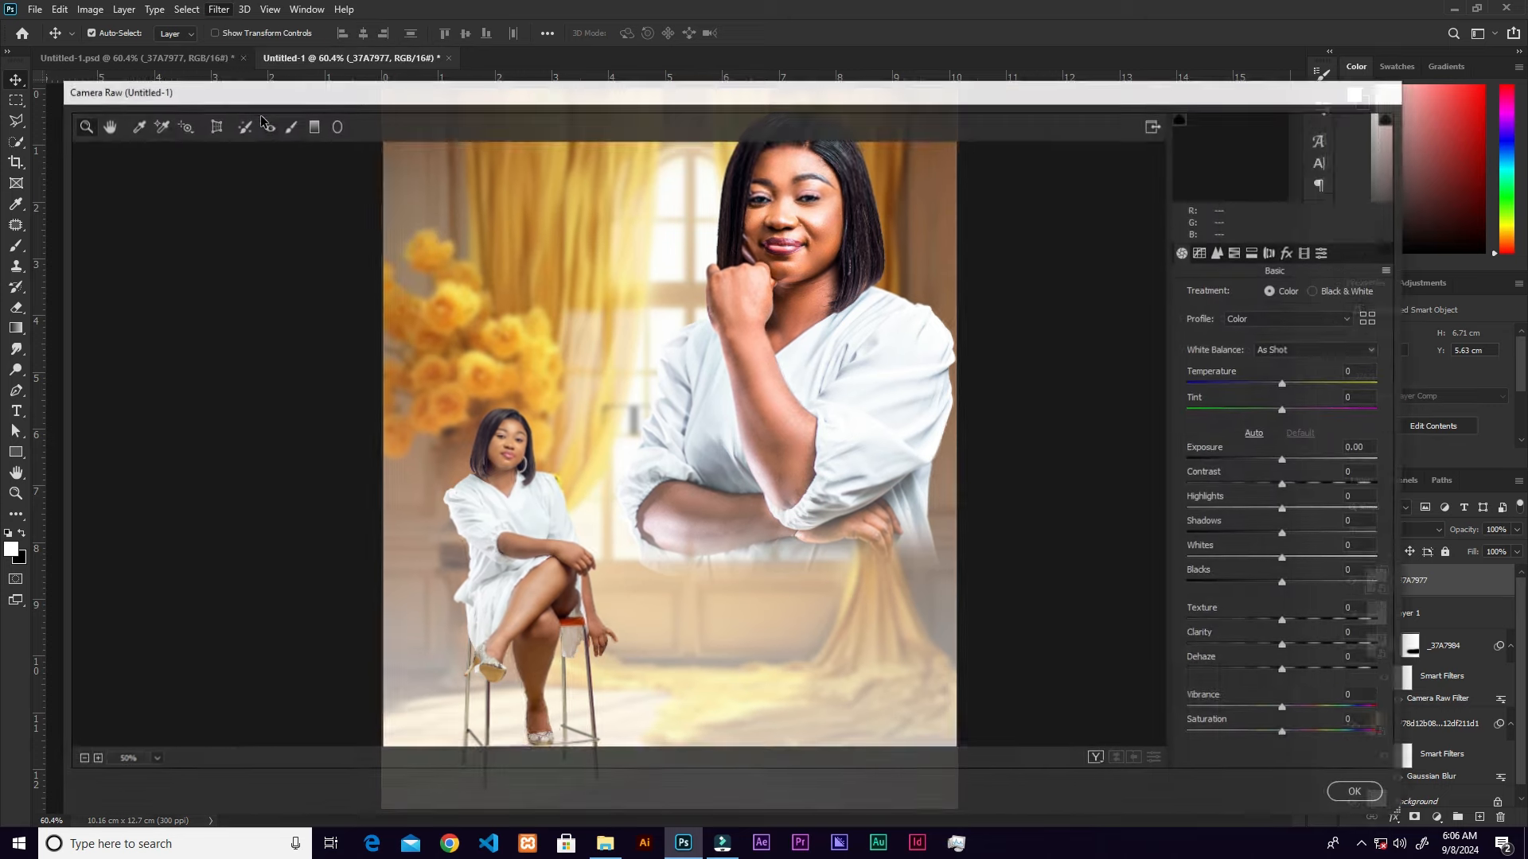
{"action": "left_click", "coordinate": [1362, 442]}
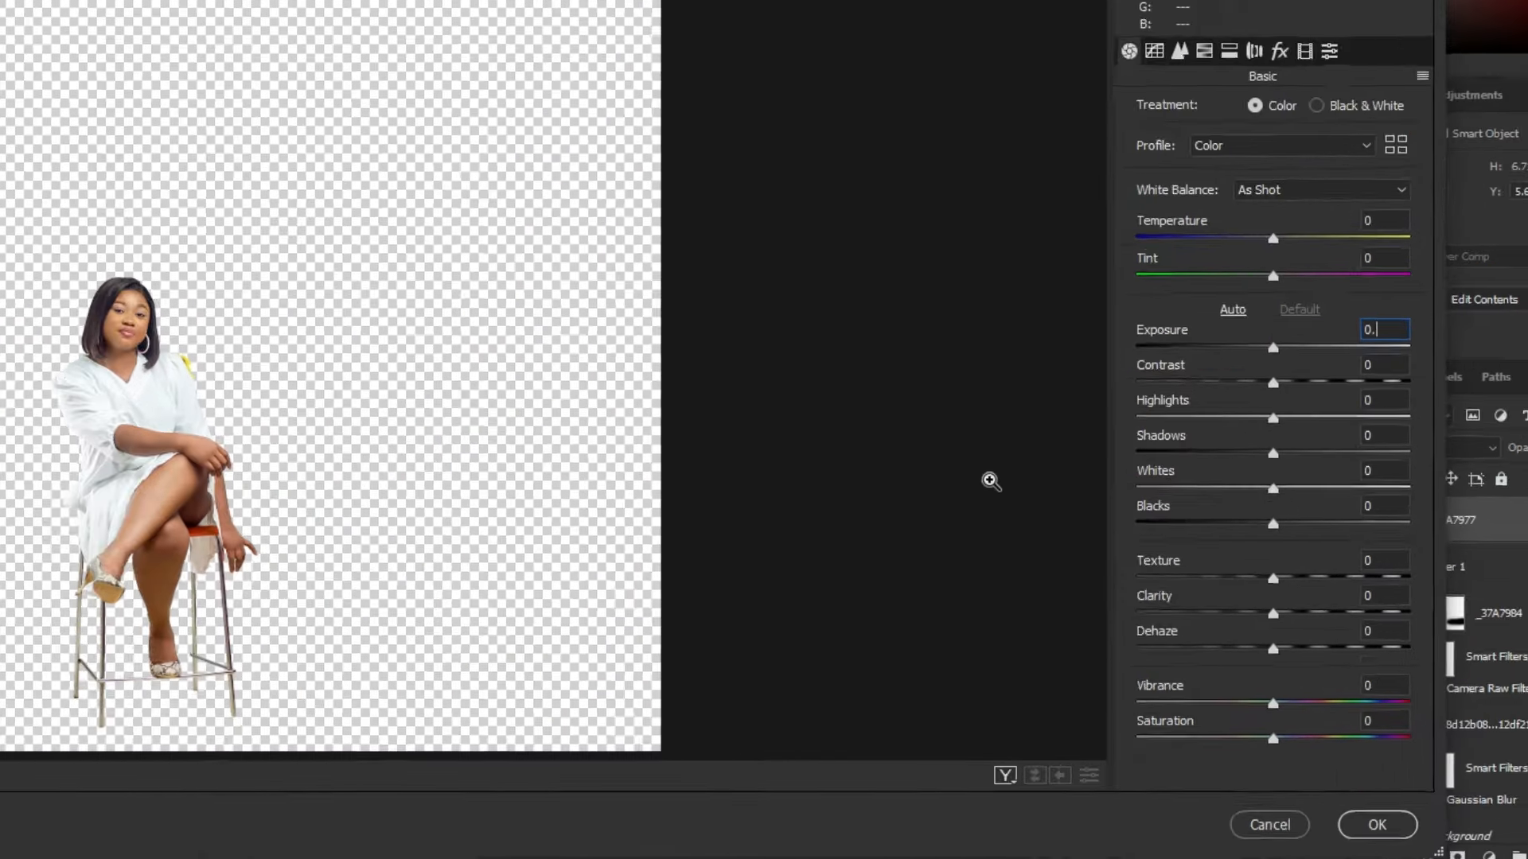
{"action": "type", "text": "0.15"}
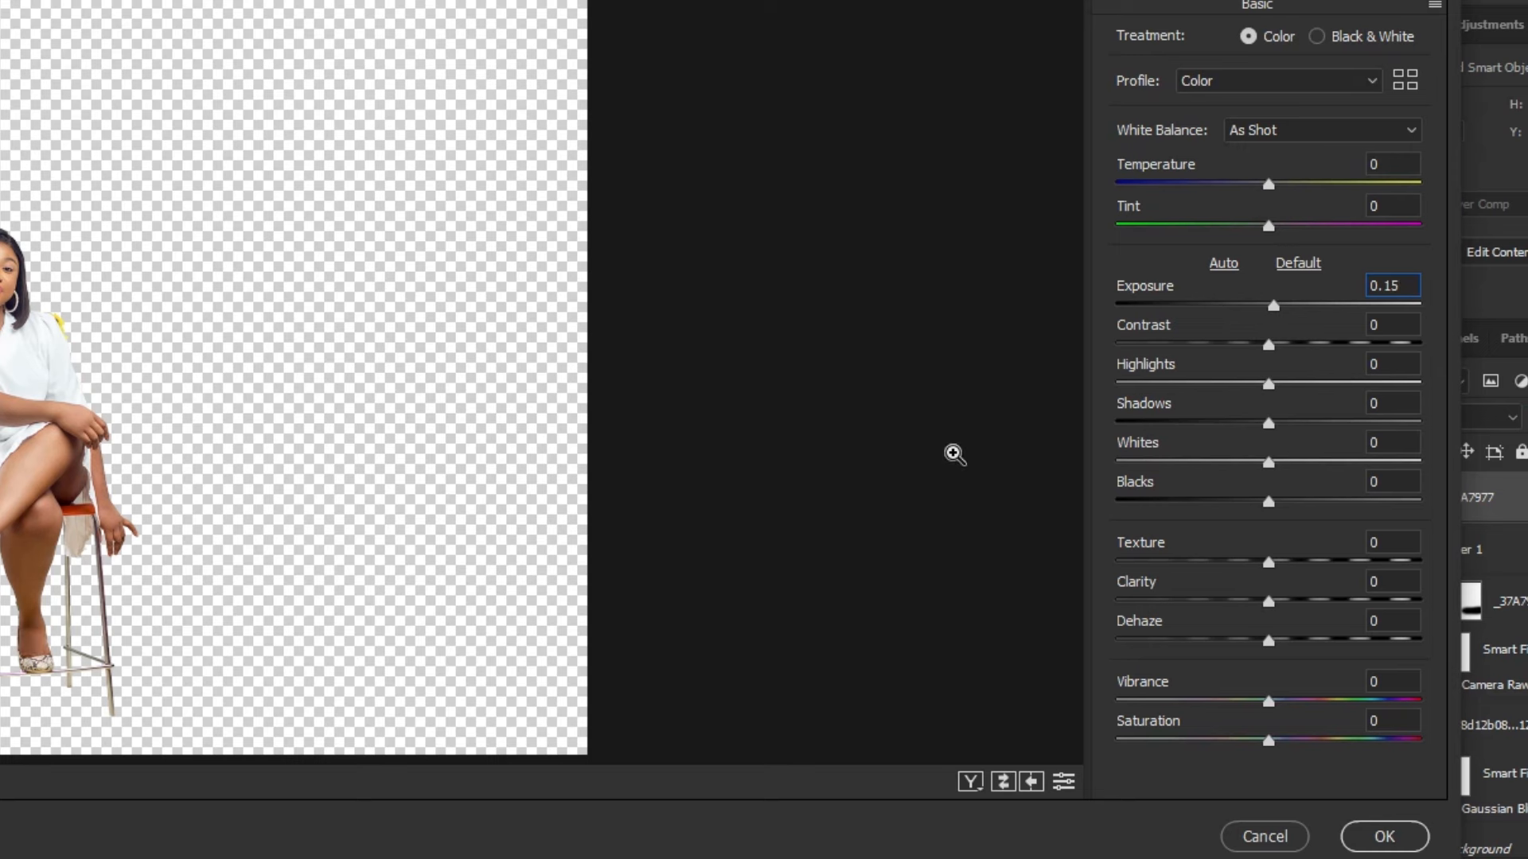
{"action": "left_click", "coordinate": [1383, 325]}
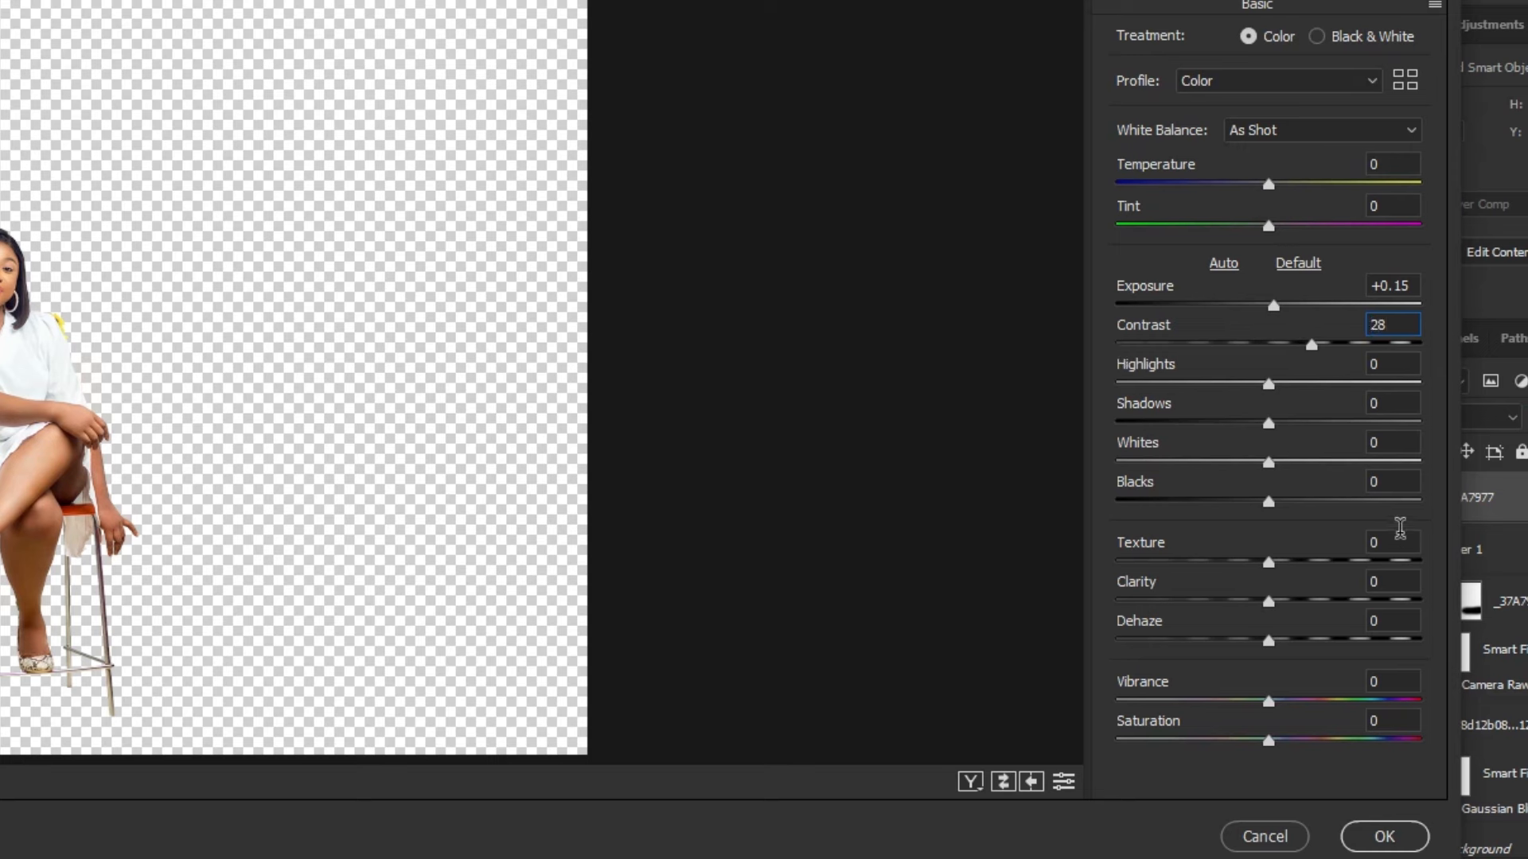
{"action": "left_click", "coordinate": [1391, 582]}
{"action": "type", "text": "45"}
{"action": "left_click", "coordinate": [1389, 681]}
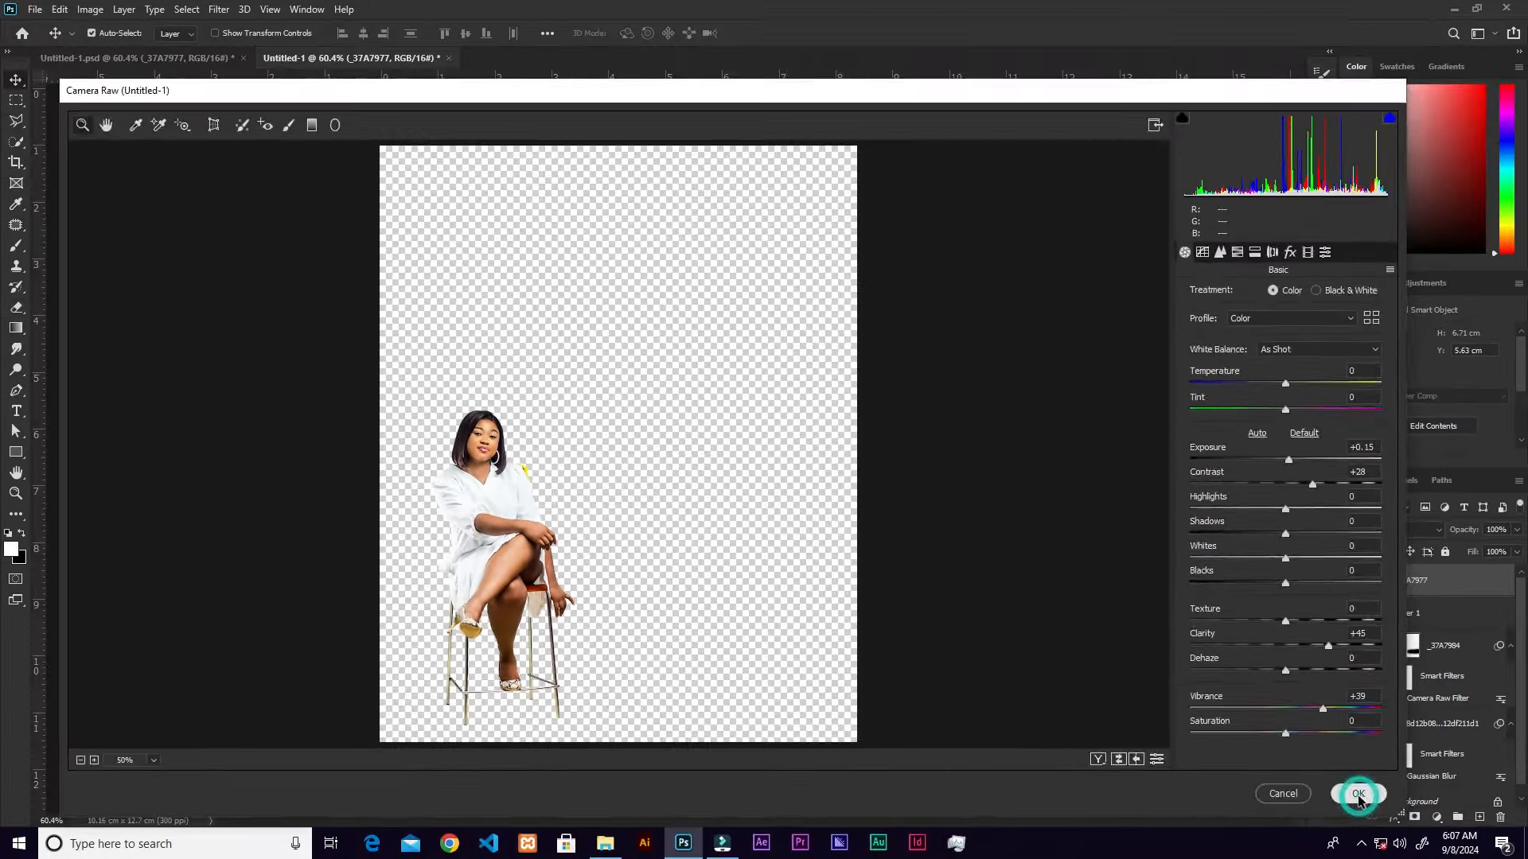
{"action": "left_click", "coordinate": [1384, 836]}
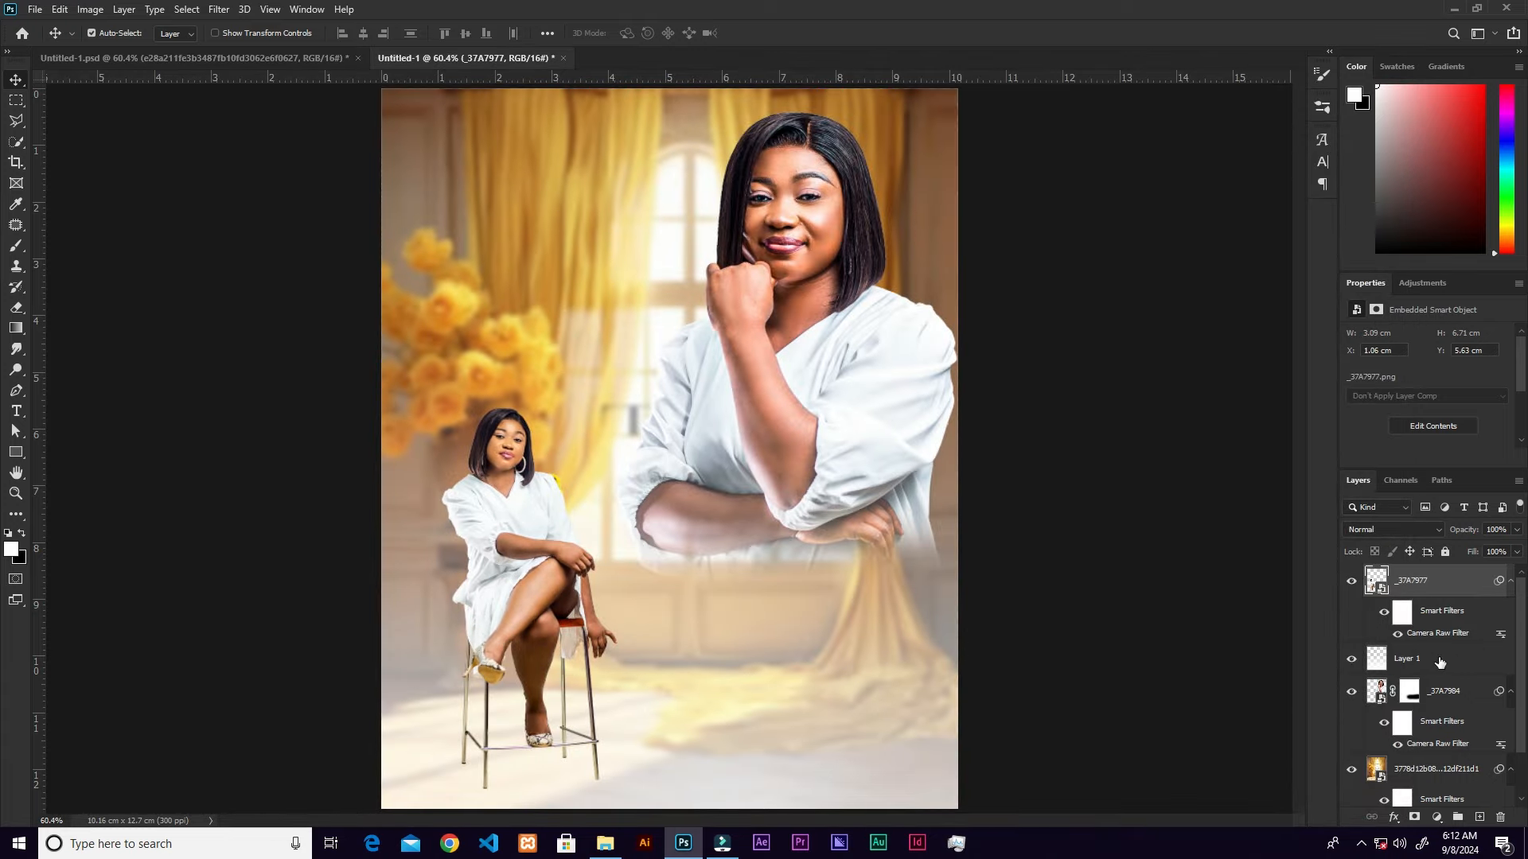
- Place the white flower image e28a211fe3b3487fb10fd3062e6f0627 directly above Layer 1, scaled to about 28.8% behind the seated woman
{"action": "left_click", "coordinate": [1437, 665]}
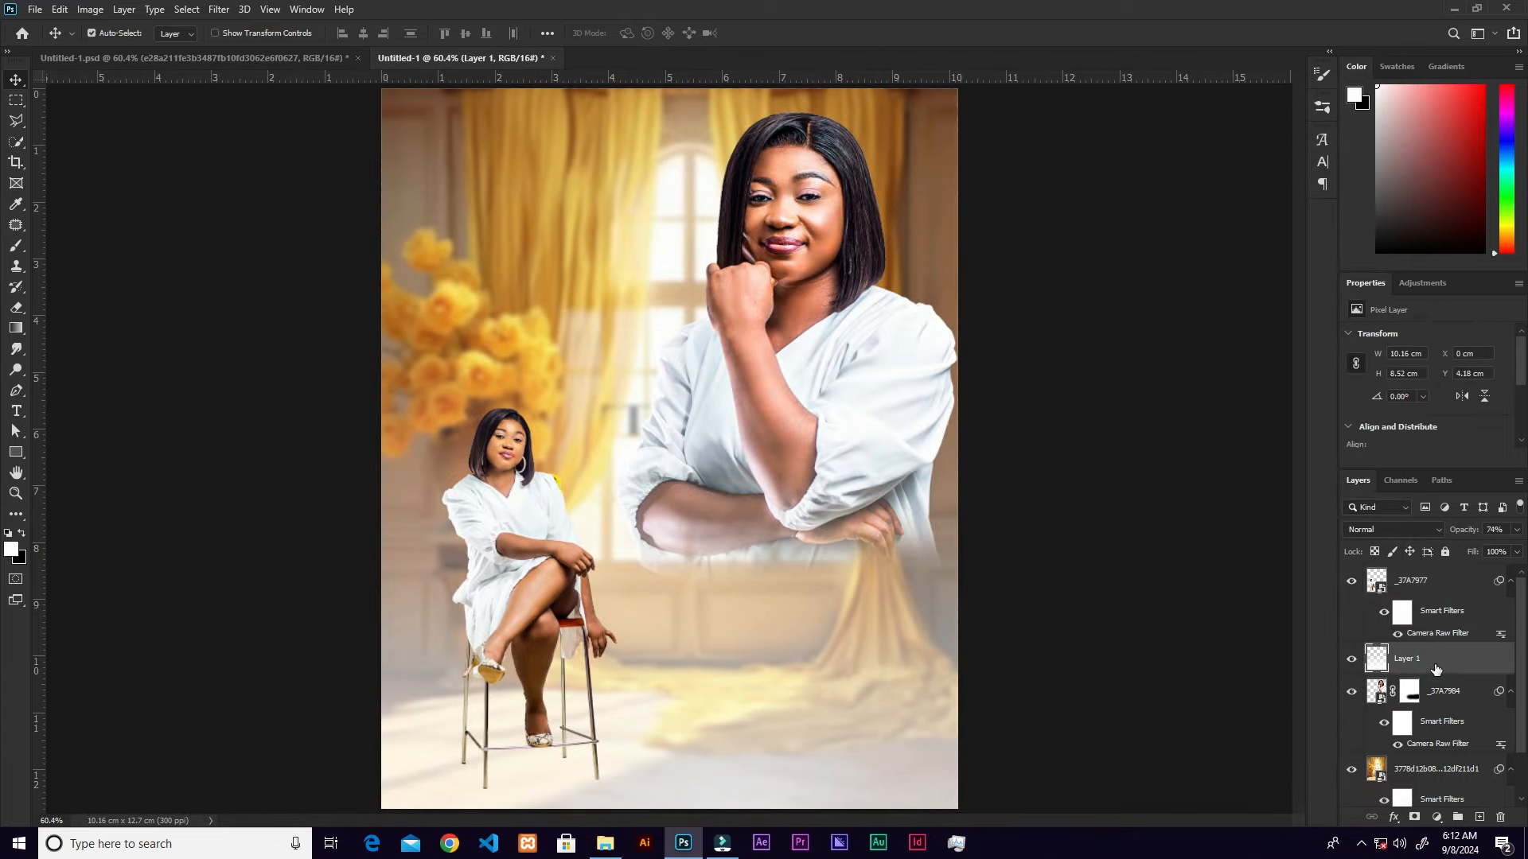
{"action": "left_click", "coordinate": [606, 835]}
{"action": "left_click_drag", "start_coordinate": [1043, 191], "coordinate": [816, 440]}
{"action": "left_click_drag", "start_coordinate": [957, 449], "coordinate": [780, 471]}
{"action": "left_click_drag", "start_coordinate": [669, 405], "coordinate": [652, 428]}
{"action": "left_click_drag", "start_coordinate": [761, 671], "coordinate": [787, 700]}
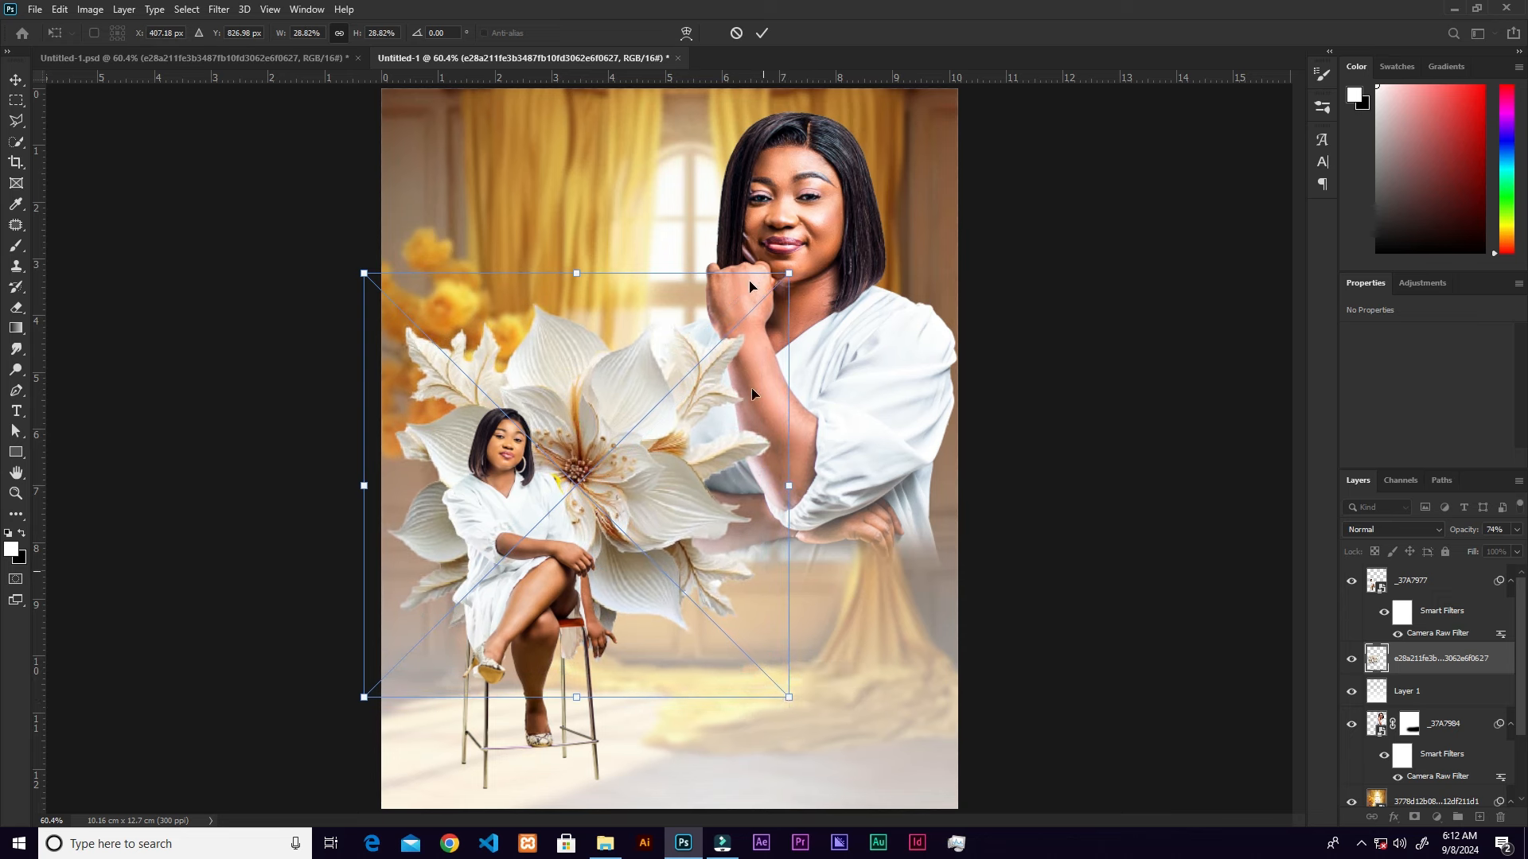
{"action": "left_click", "coordinate": [761, 33]}
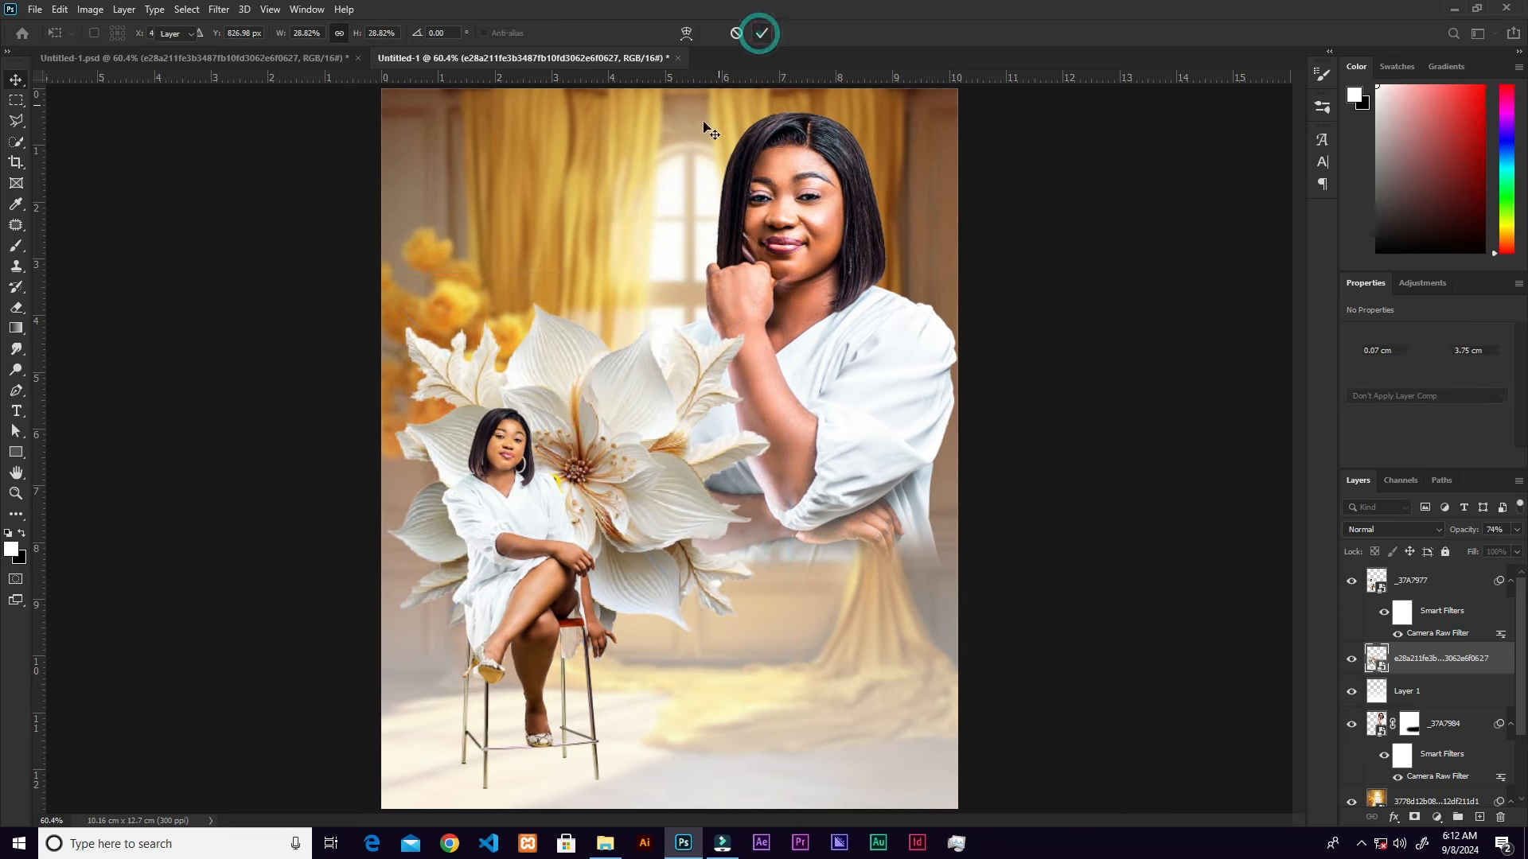
- Apply a Gaussian Blur with a 7-pixel radius to the white flower layer
{"action": "left_click", "coordinate": [219, 9]}
{"action": "mouse_move", "coordinate": [268, 189]}
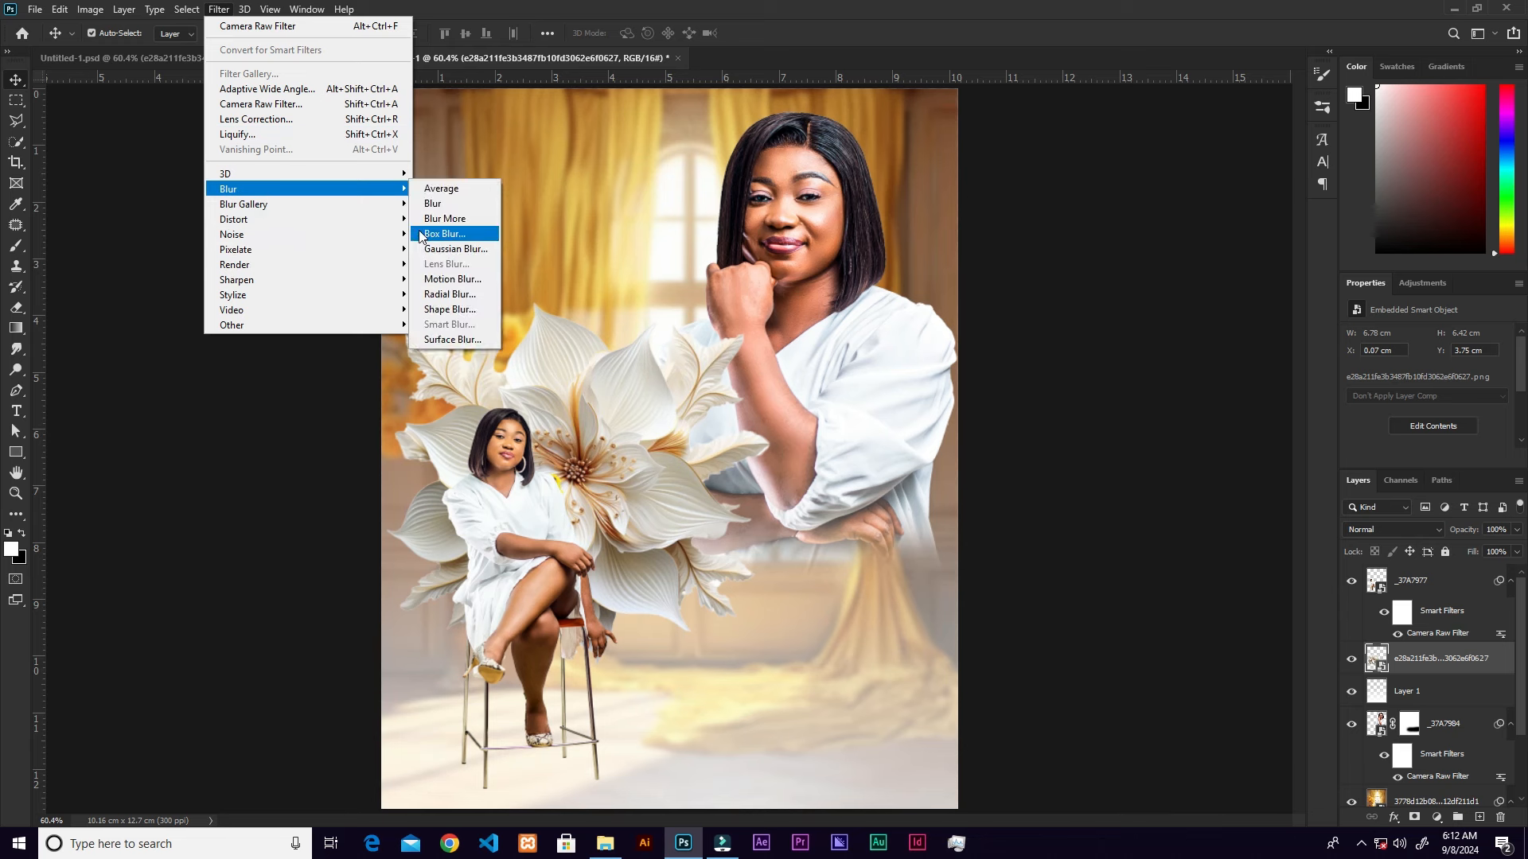
{"action": "left_click", "coordinate": [455, 249]}
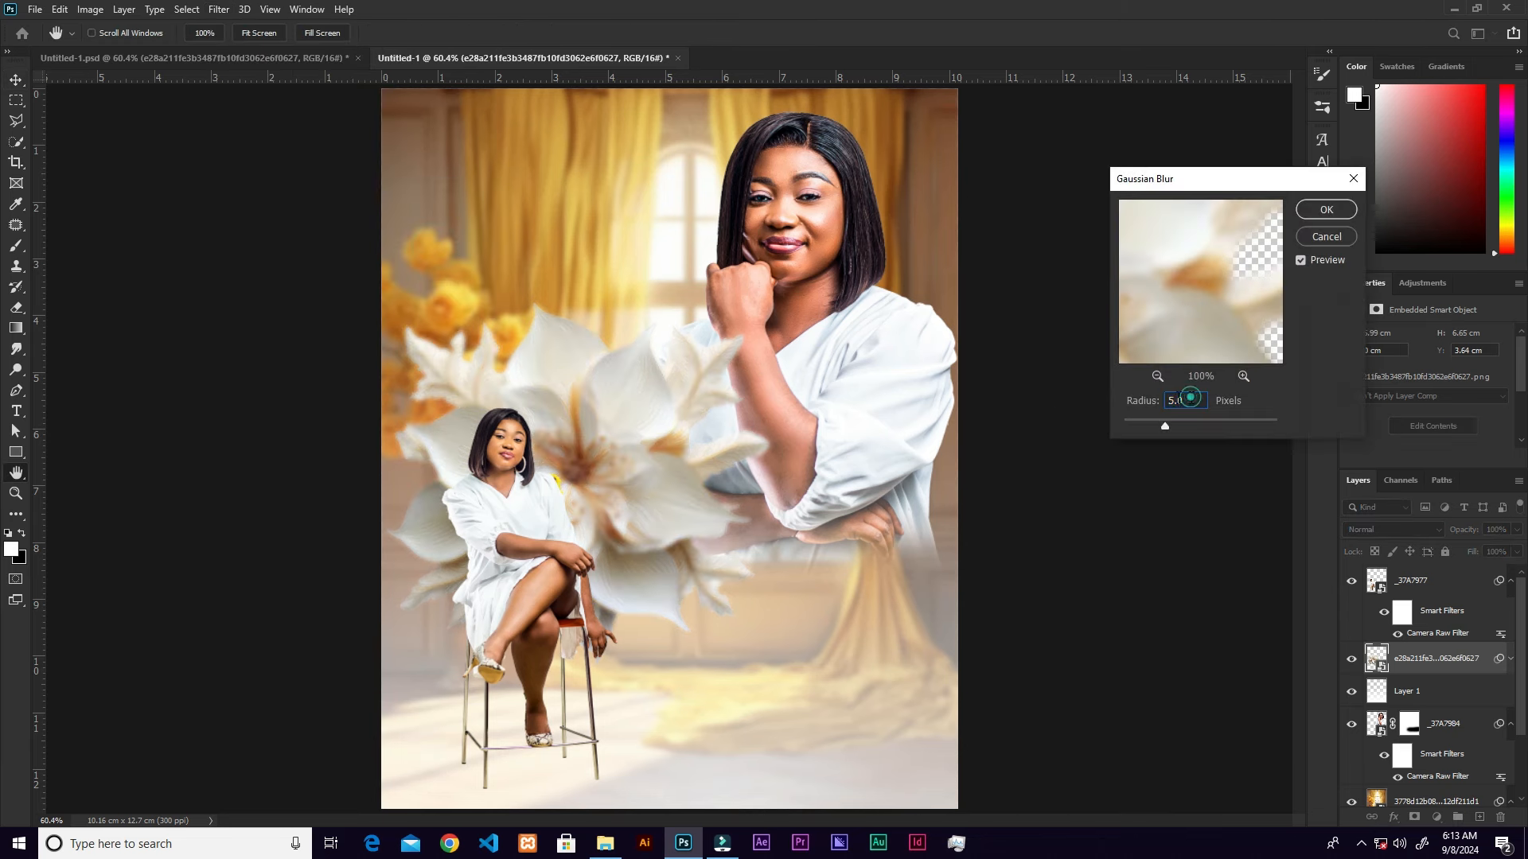
{"action": "type", "text": "7"}
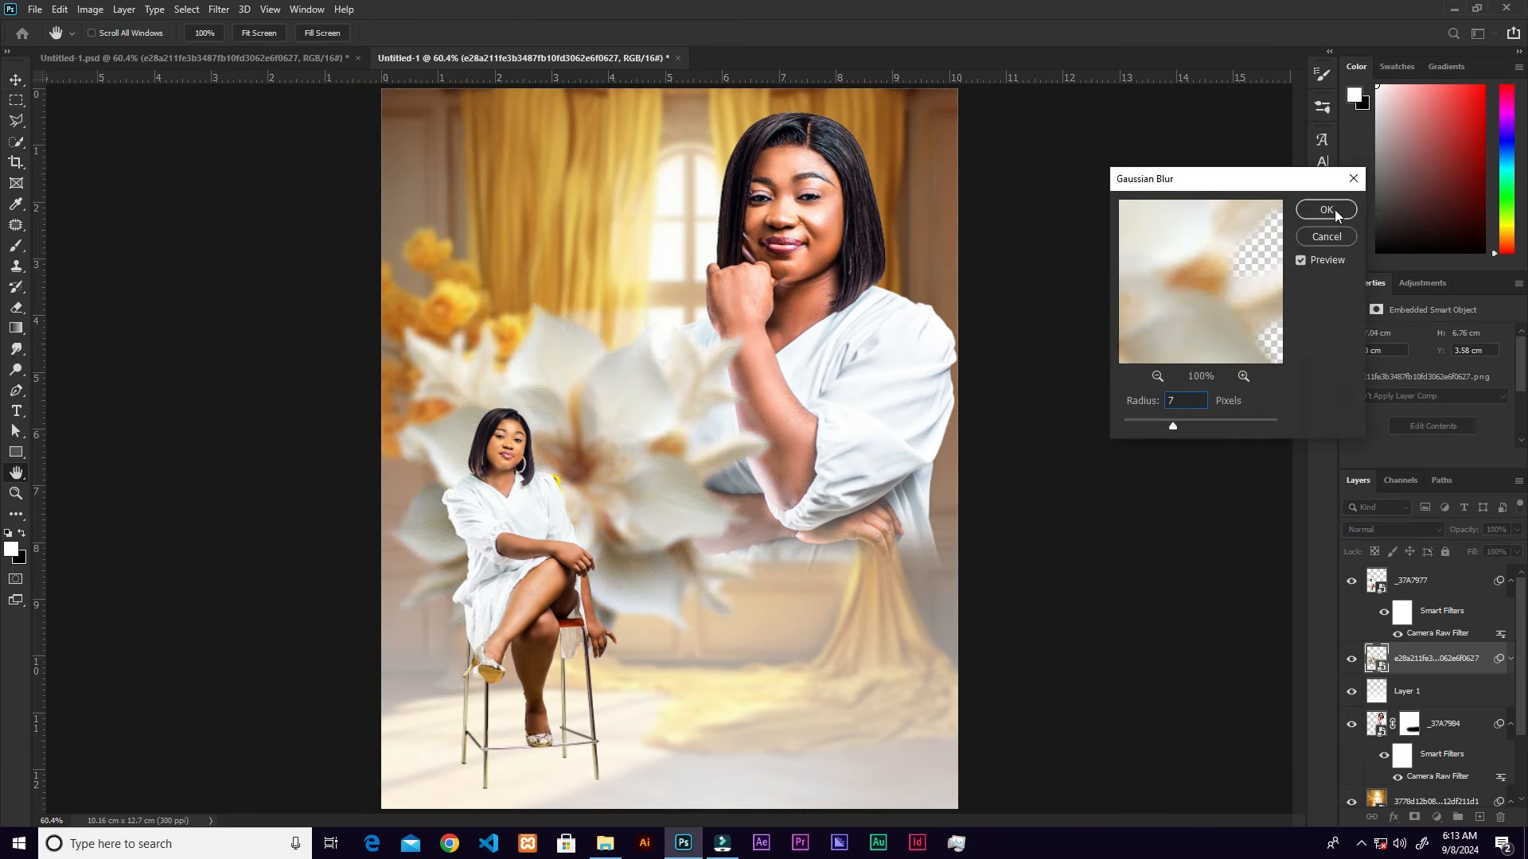
{"action": "left_click", "coordinate": [1327, 210]}
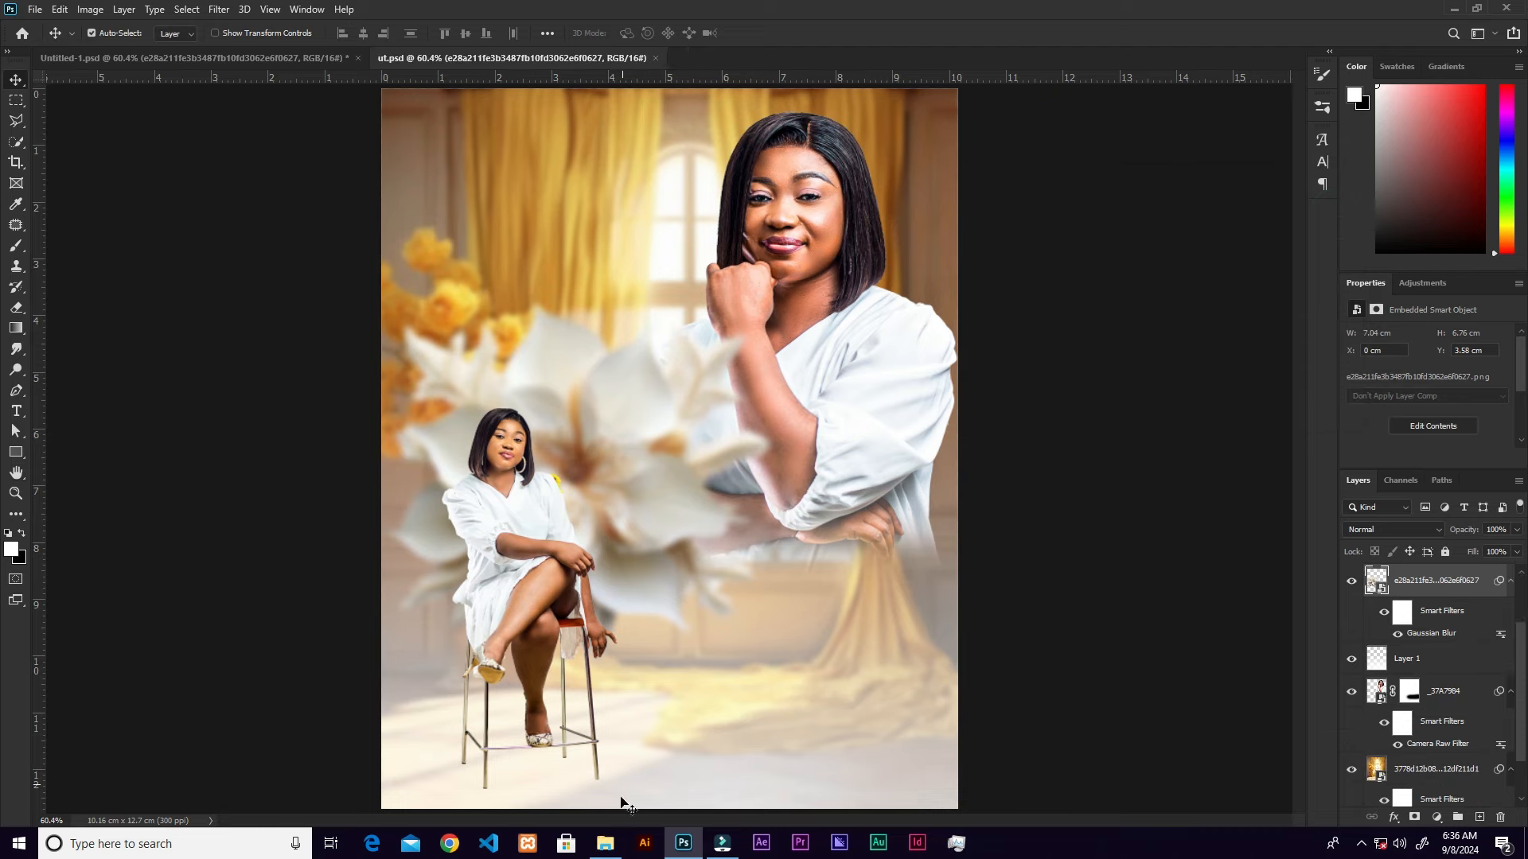
- Place the gold frame moldura1 above the flower layer, scaled to about 10% and rotated 76.85°, above and behind the seated woman
{"action": "left_click", "coordinate": [604, 842]}
{"action": "left_click_drag", "start_coordinate": [1227, 205], "coordinate": [859, 333]}
{"action": "left_click_drag", "start_coordinate": [971, 194], "coordinate": [713, 372]}
{"action": "left_click_drag", "start_coordinate": [720, 203], "coordinate": [748, 239]}
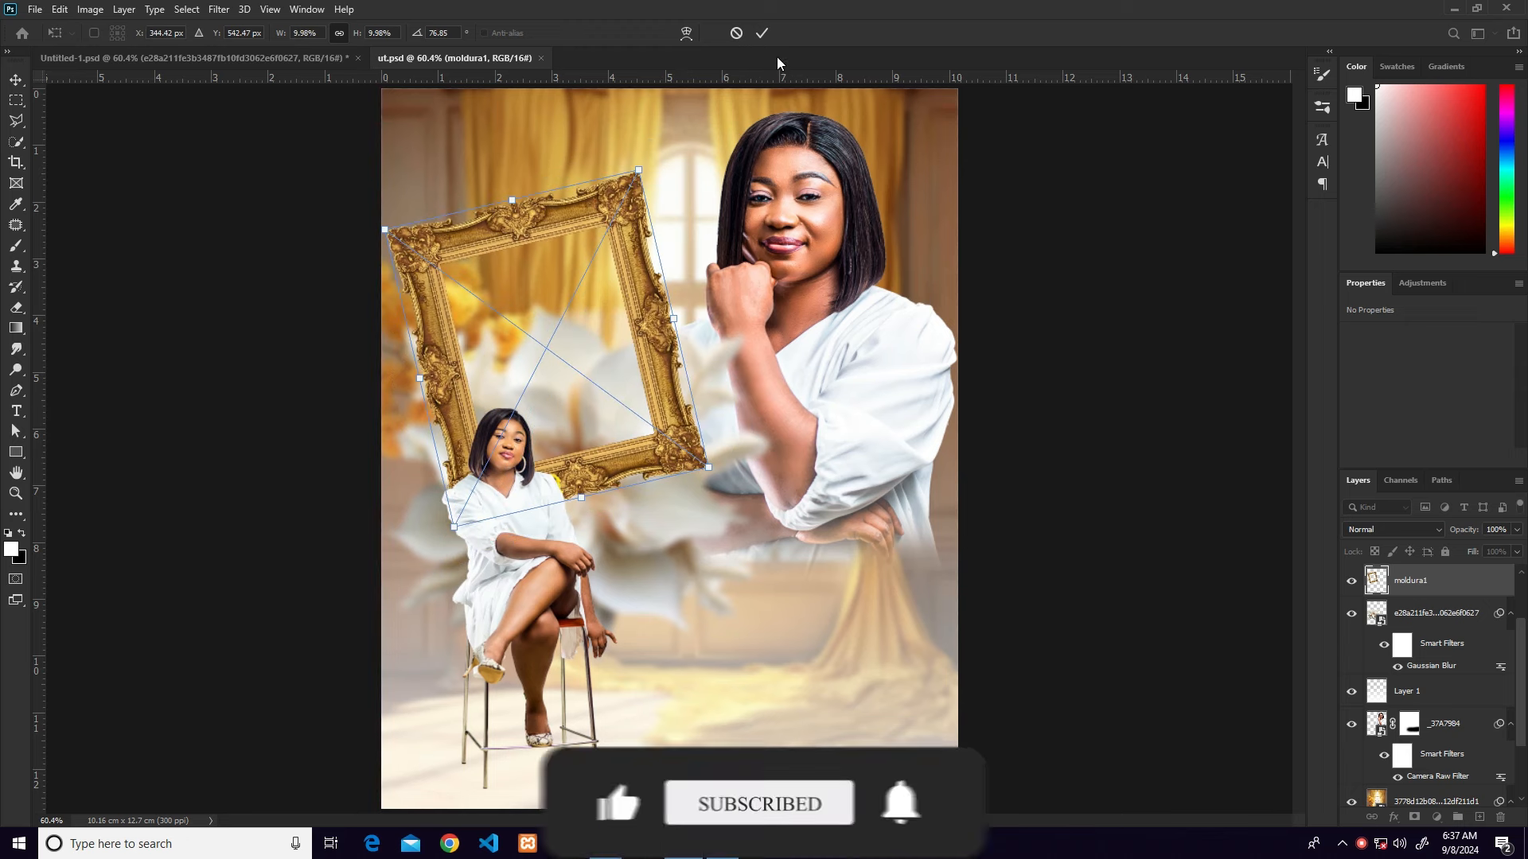
{"action": "left_click", "coordinate": [763, 33]}
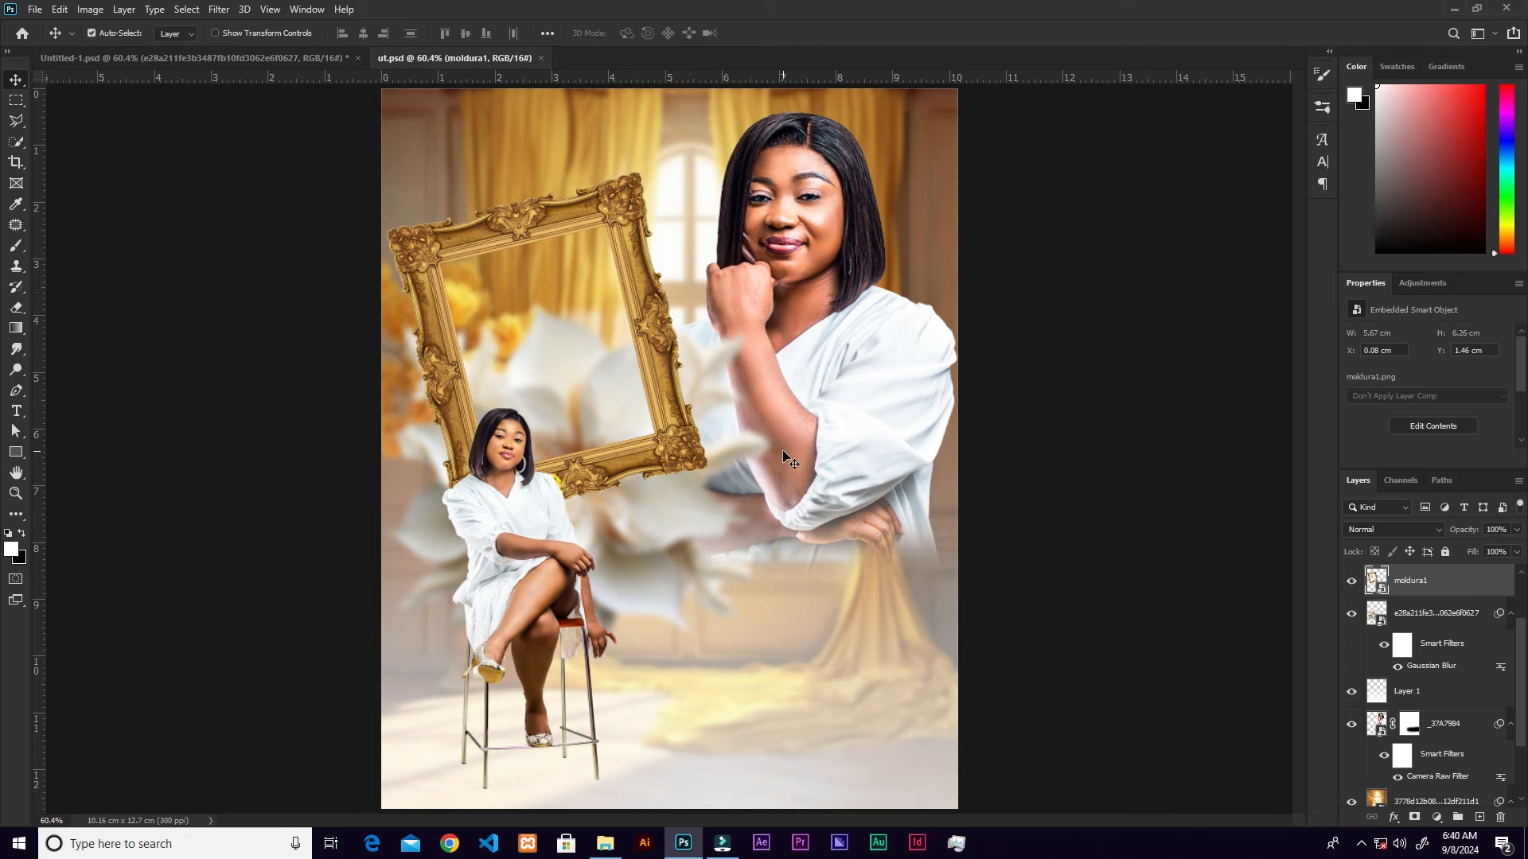
- Activate the Pen tool and select the blurred flower layer beneath the frame
{"action": "key", "text": "p"}
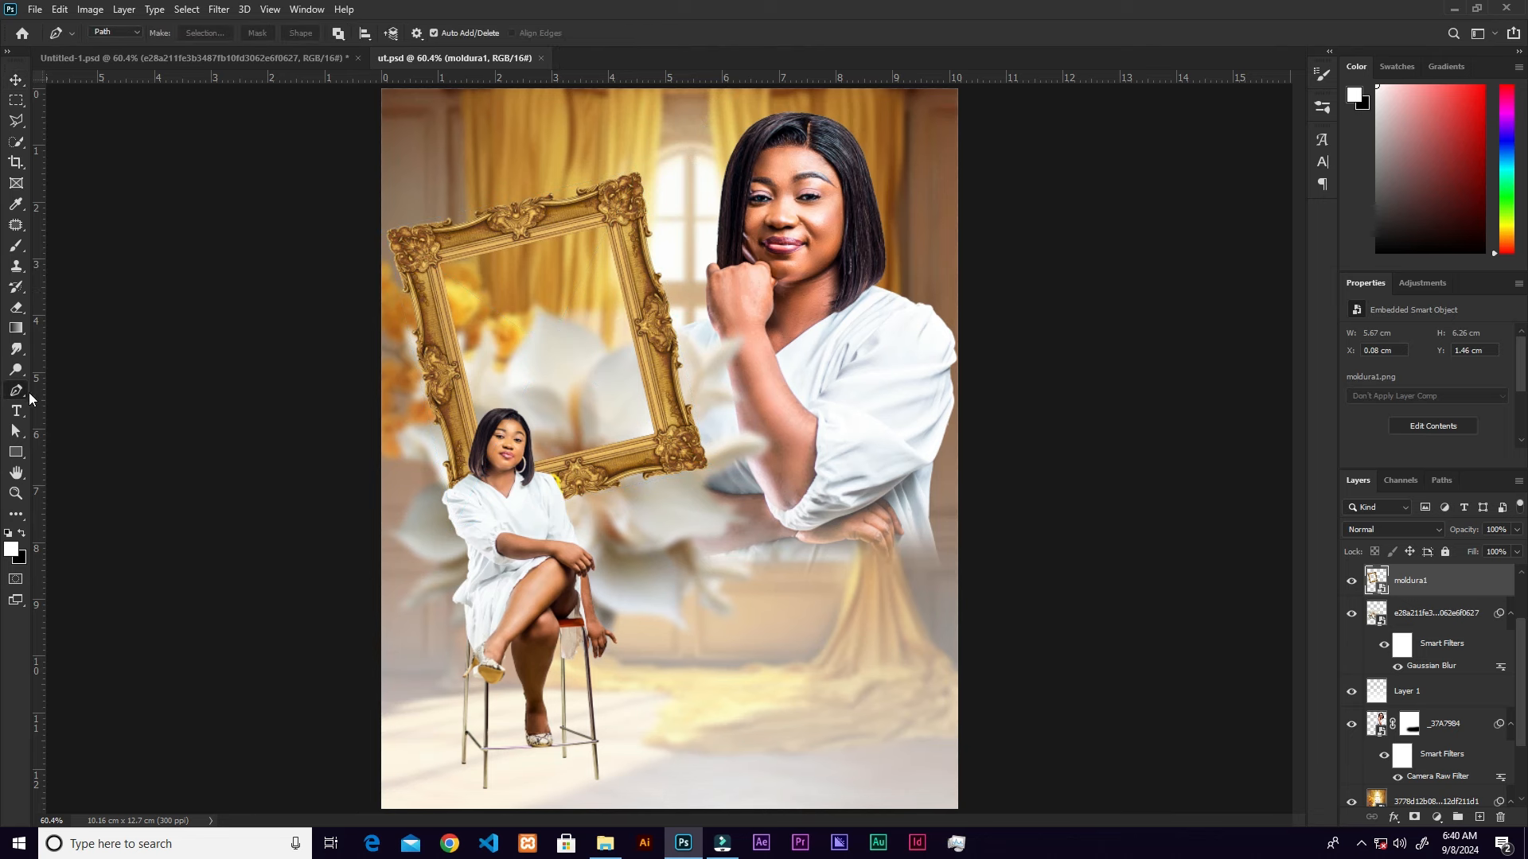
{"action": "left_click", "coordinate": [1428, 620]}
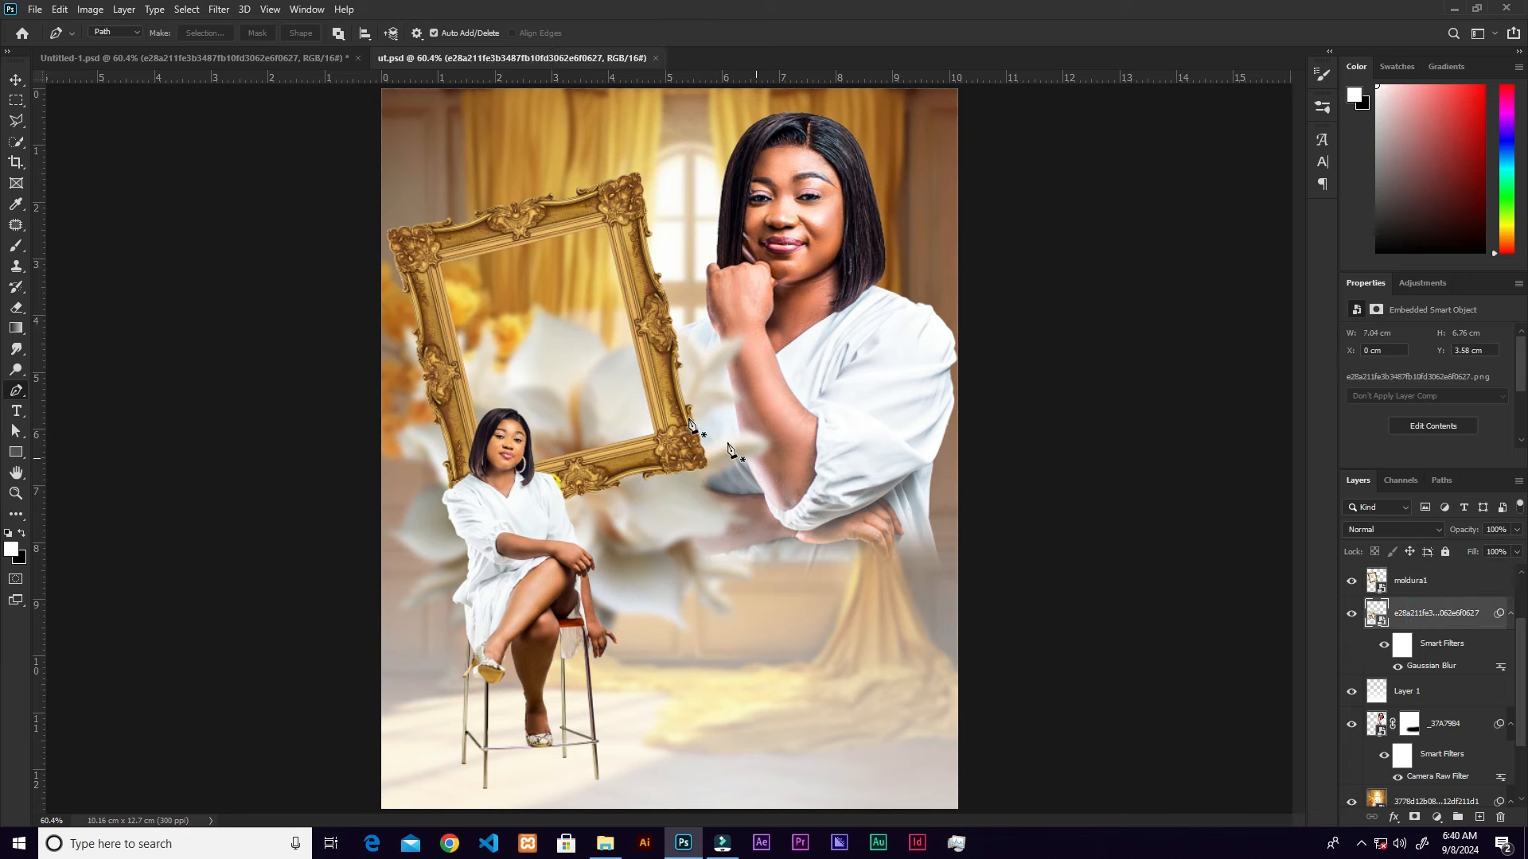
{"action": "left_click", "coordinate": [416, 251]}
{"action": "left_click", "coordinate": [619, 198]}
{"action": "left_click", "coordinate": [682, 449]}
{"action": "left_click", "coordinate": [486, 498]}
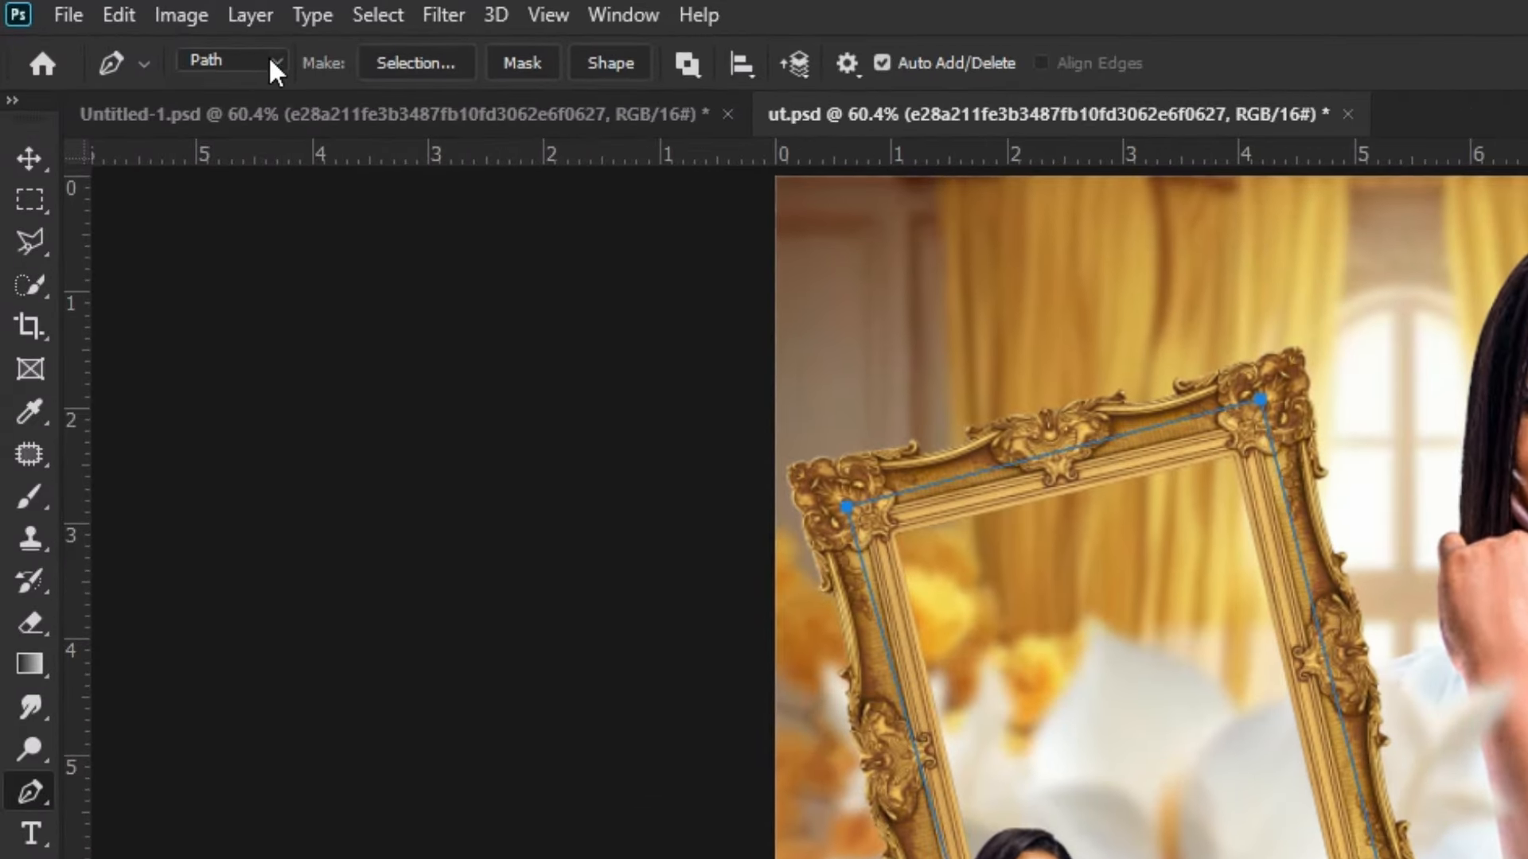
- Set the Pen tool to Shape mode and draw a closed white four-cornered shape along the gold frame's borders, filling its opening
{"action": "left_click", "coordinate": [270, 56]}
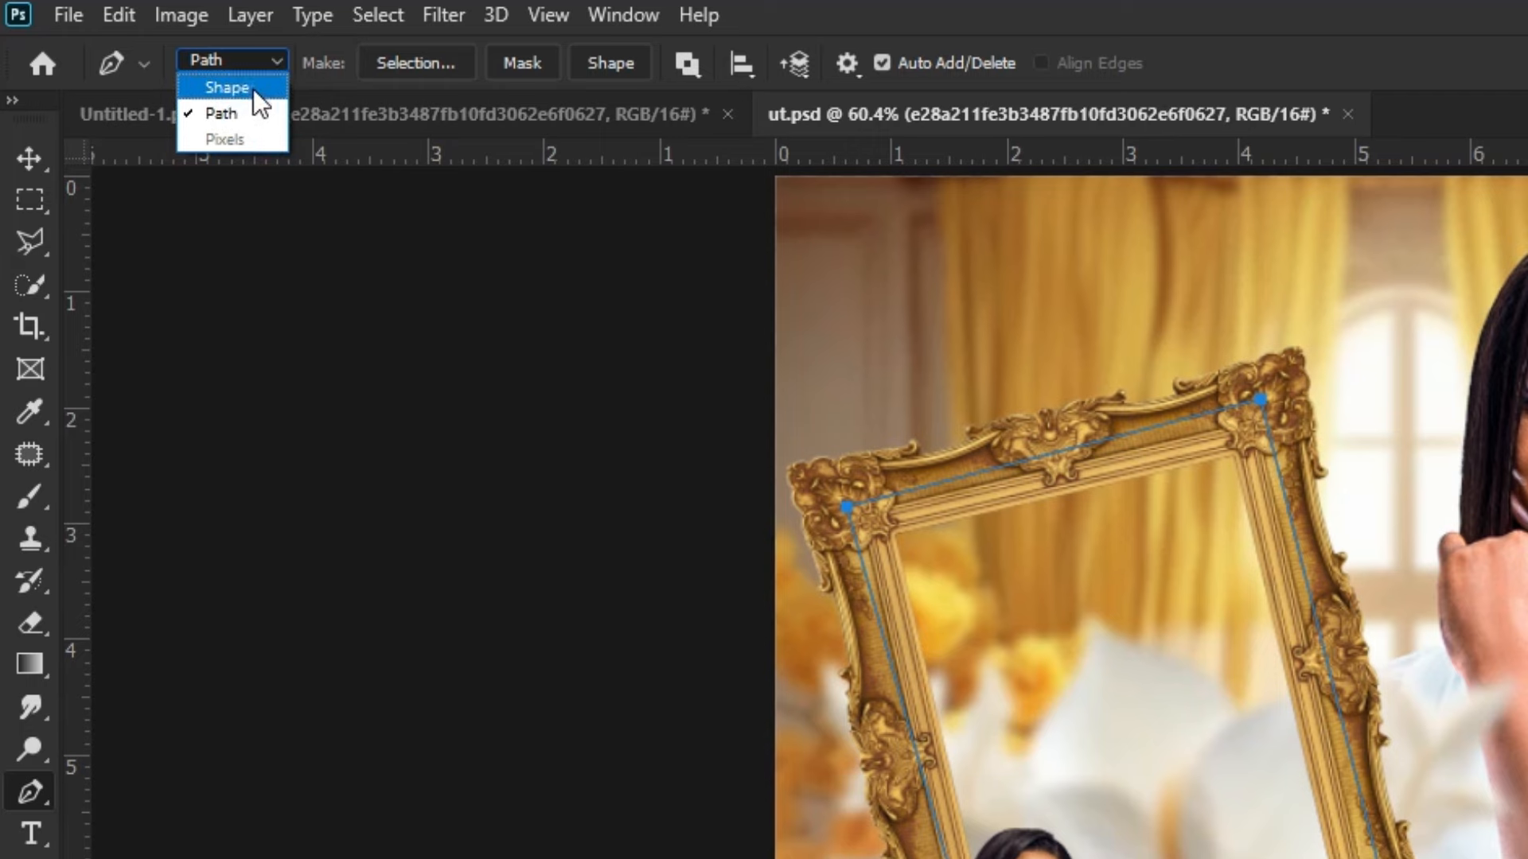
{"action": "left_click", "coordinate": [253, 89]}
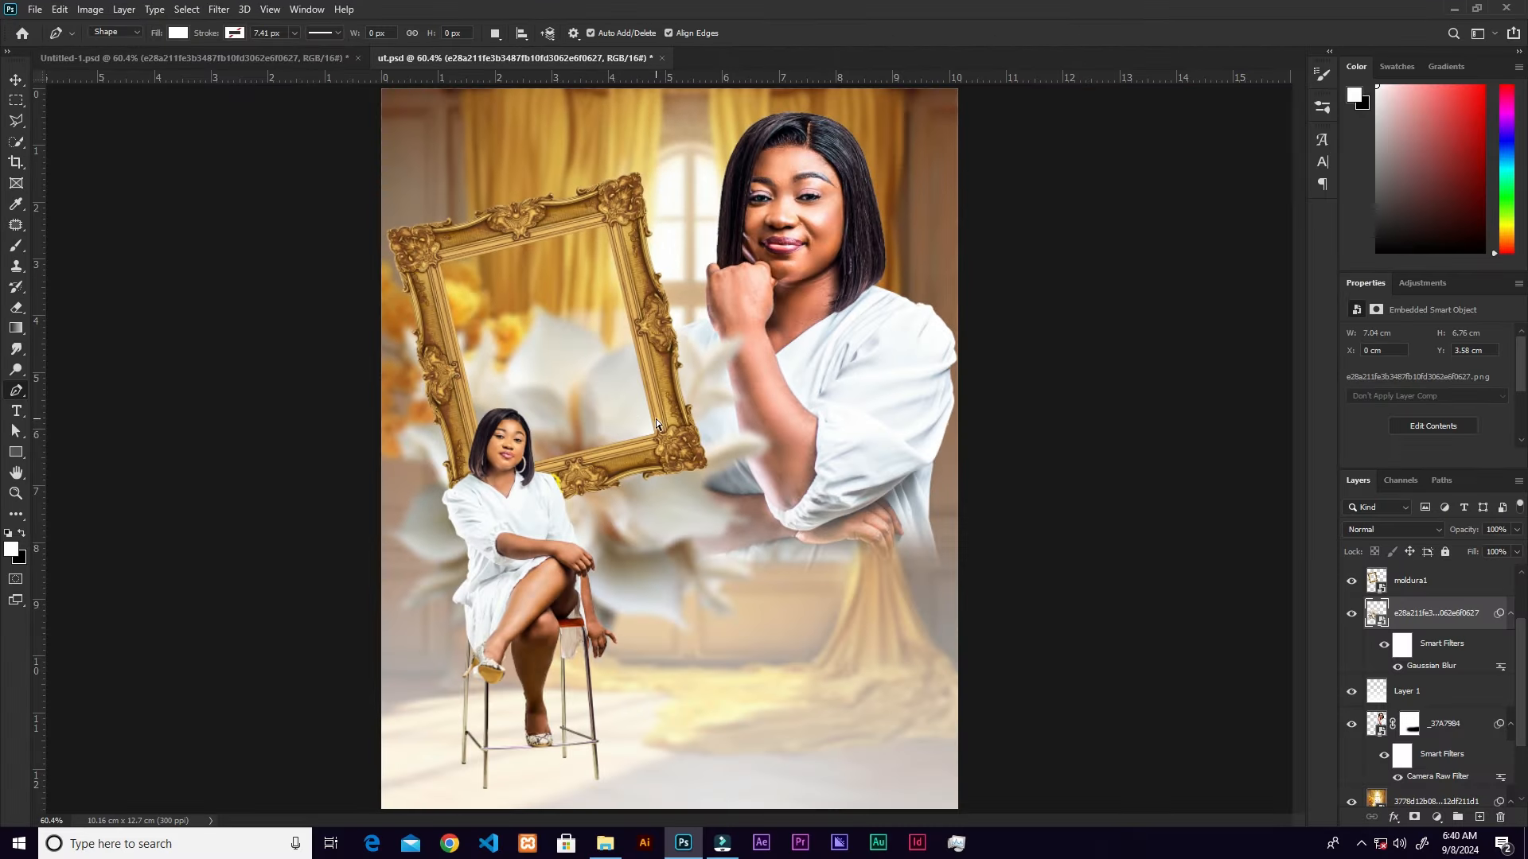
{"action": "left_click", "coordinate": [419, 251]}
{"action": "left_click", "coordinate": [625, 202]}
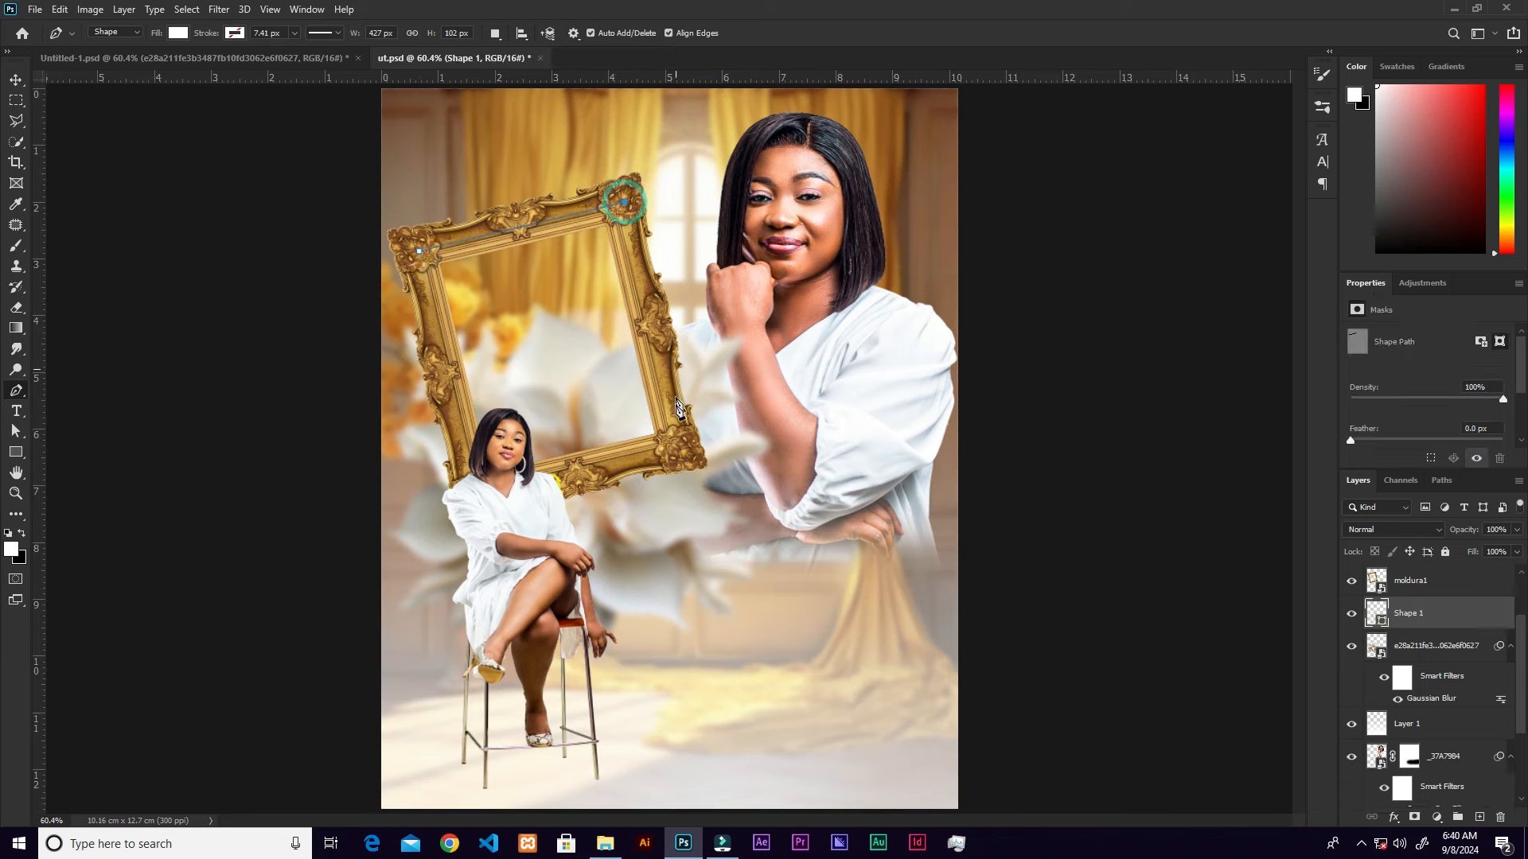
{"action": "left_click", "coordinate": [682, 448]}
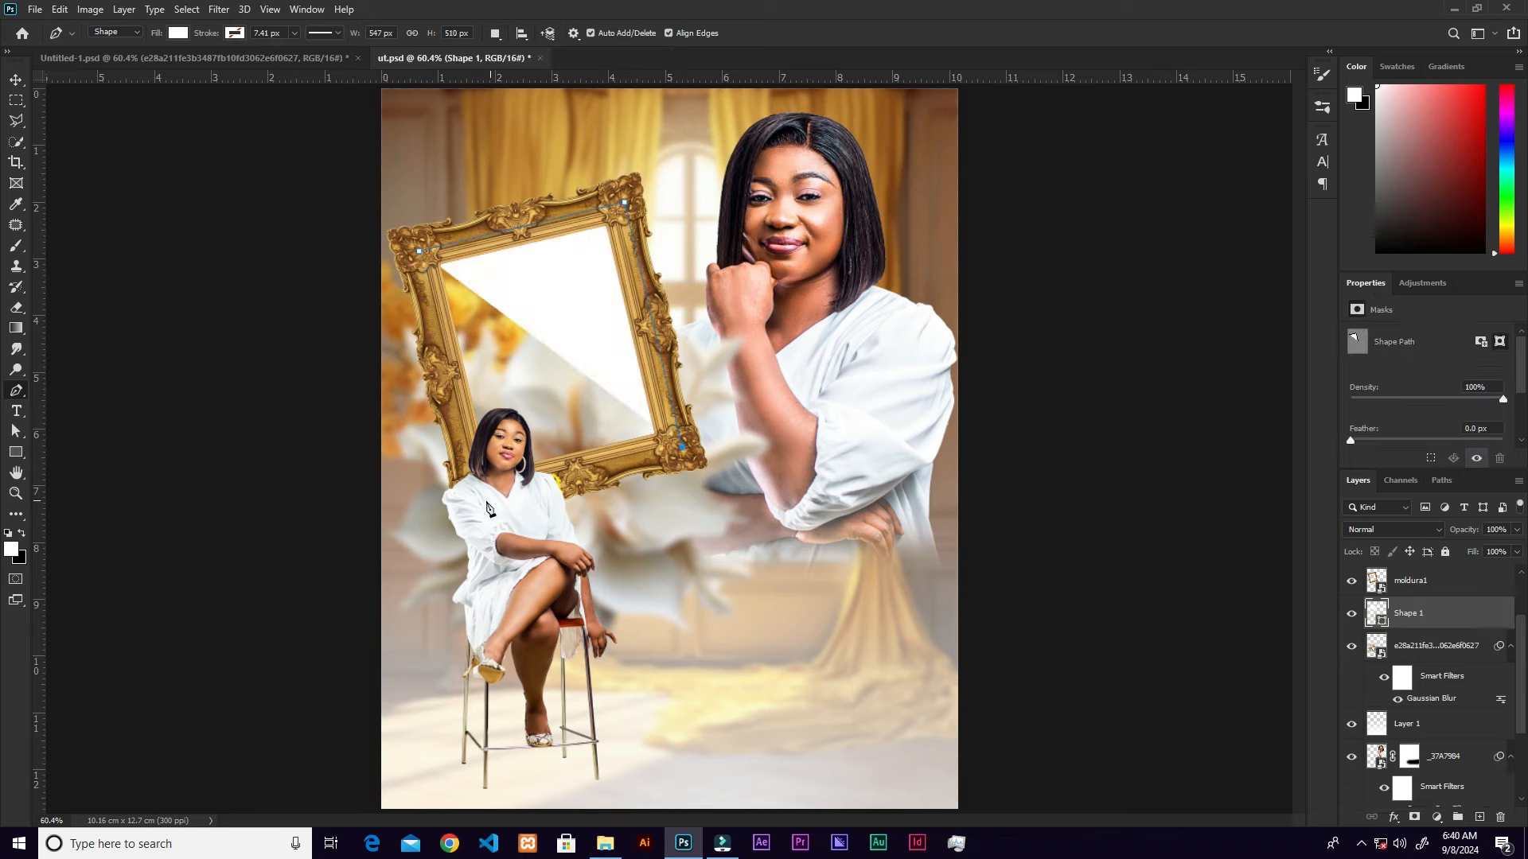
{"action": "left_click", "coordinate": [473, 502]}
{"action": "left_click", "coordinate": [420, 253]}
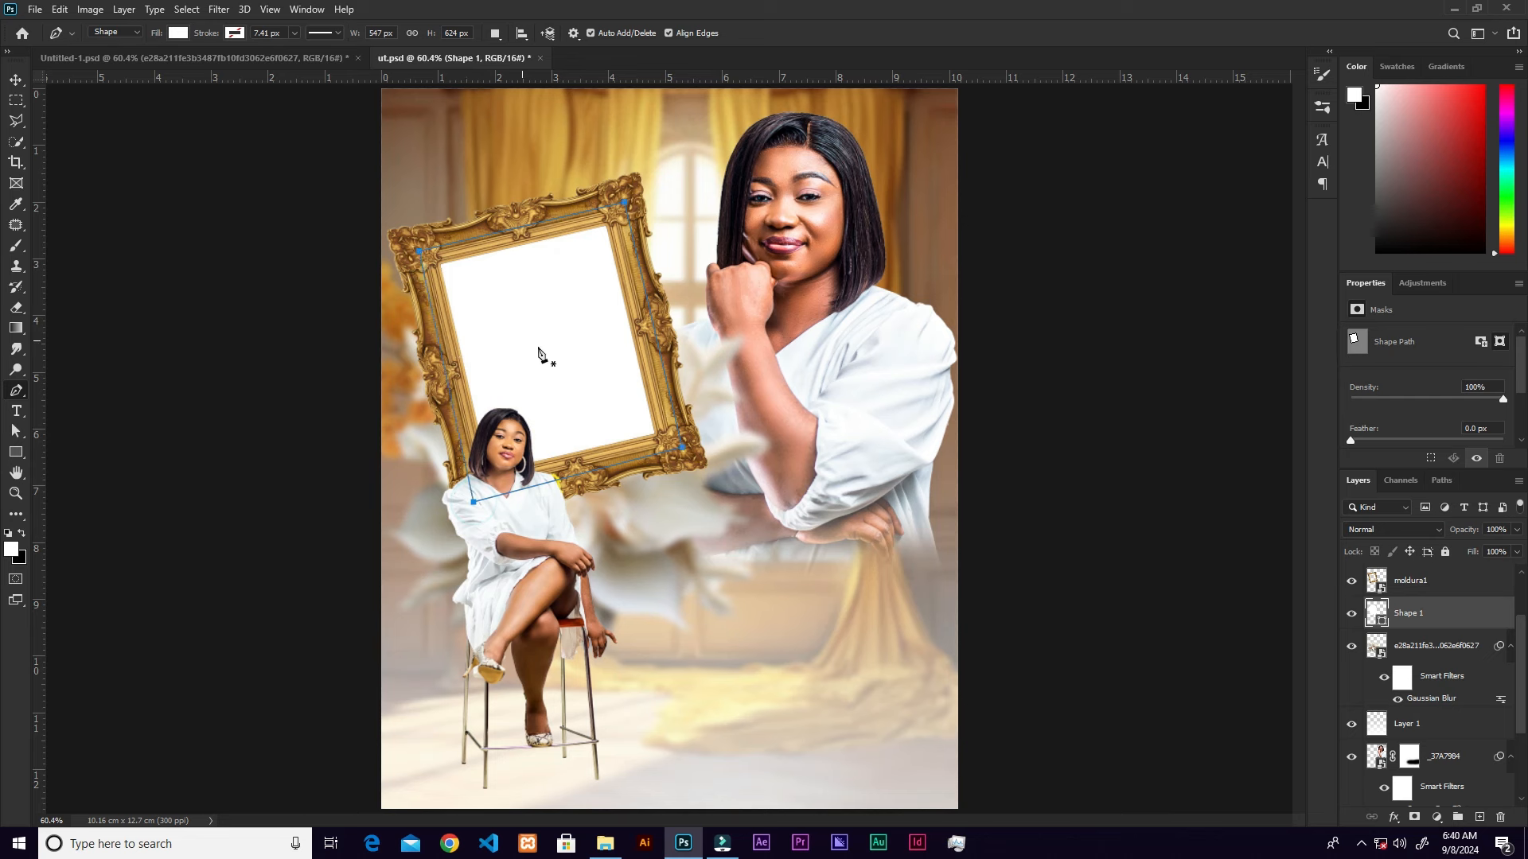
{"action": "key", "text": "v"}
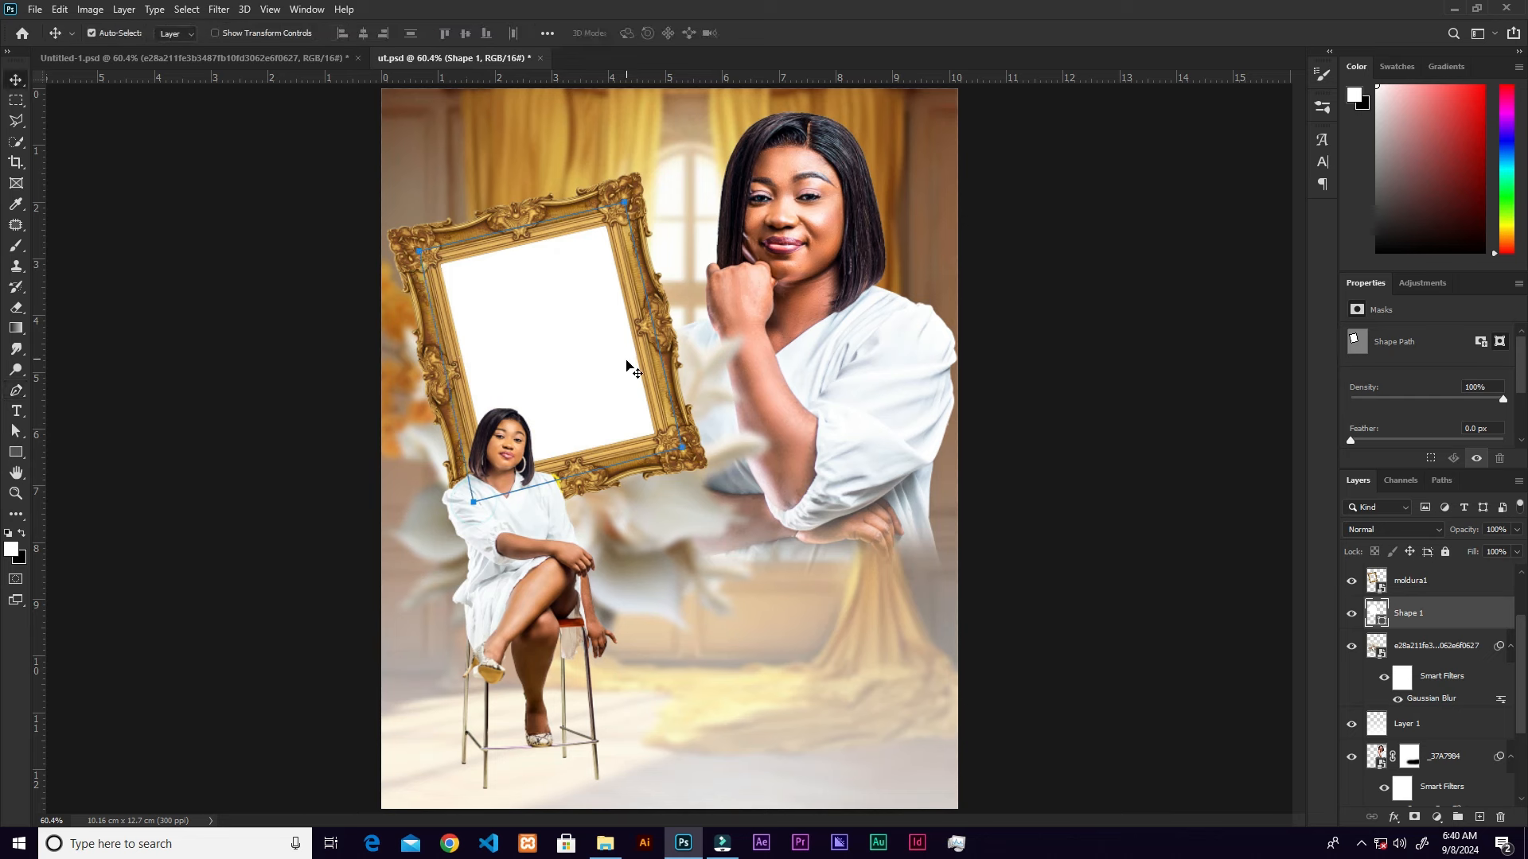
- Place the photo _37A7986 above the white shape, tilted and scaled to cover the gold frame's opening, and commit it
{"action": "left_click", "coordinate": [605, 845]}
{"action": "left_click_drag", "start_coordinate": [497, 187], "coordinate": [686, 615]}
{"action": "left_click_drag", "start_coordinate": [945, 450], "coordinate": [849, 396]}
{"action": "left_click_drag", "start_coordinate": [756, 492], "coordinate": [637, 396]}
{"action": "left_click", "coordinate": [762, 33]}
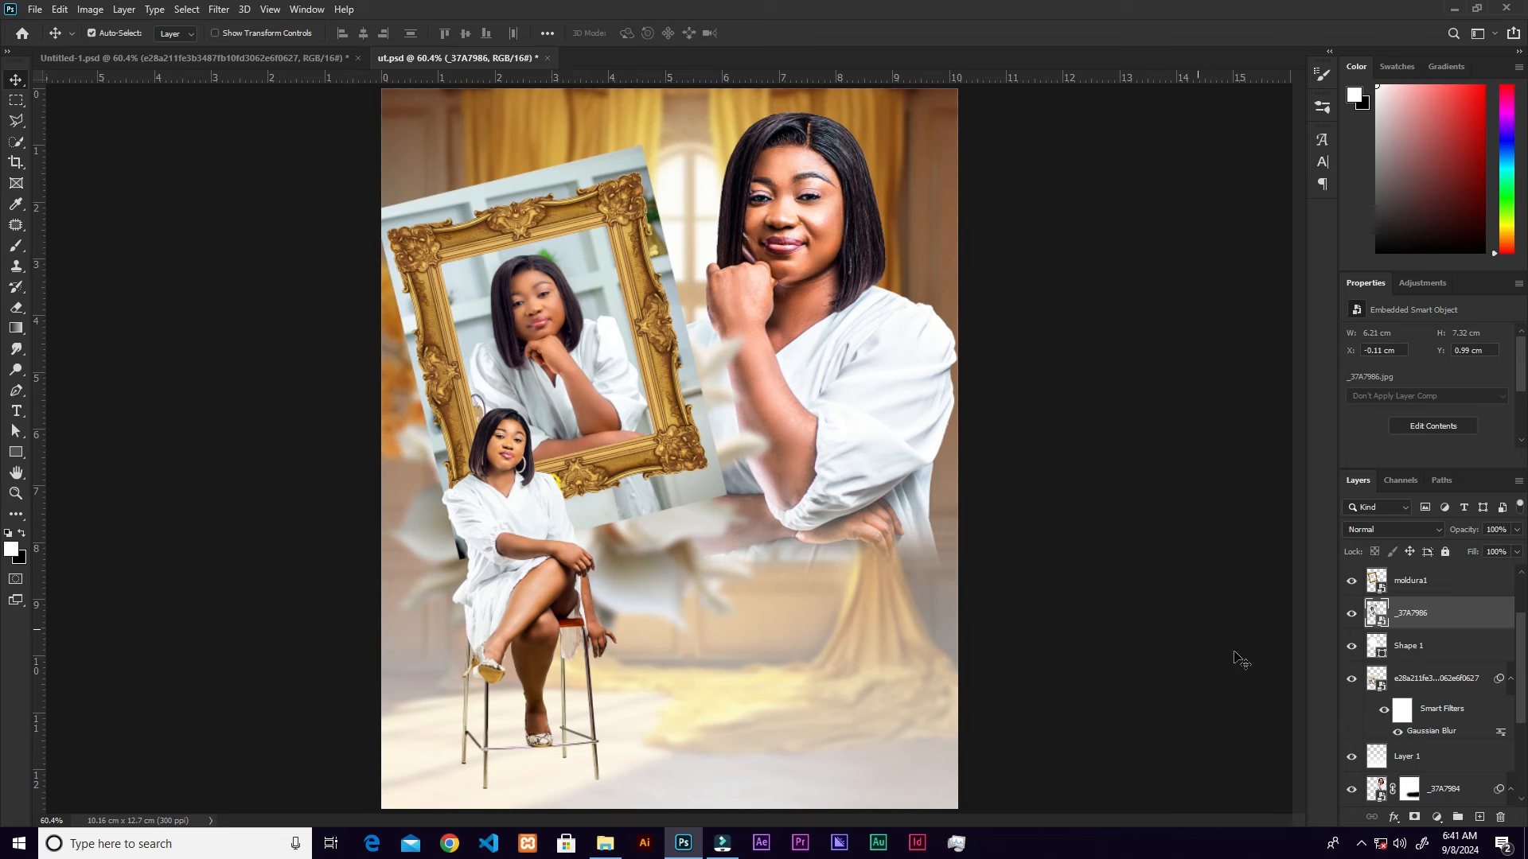
{"action": "left_click_drag", "start_coordinate": [1441, 633], "coordinate": [1440, 627]}
{"action": "left_click", "coordinate": [1442, 628], "text": "alt"}
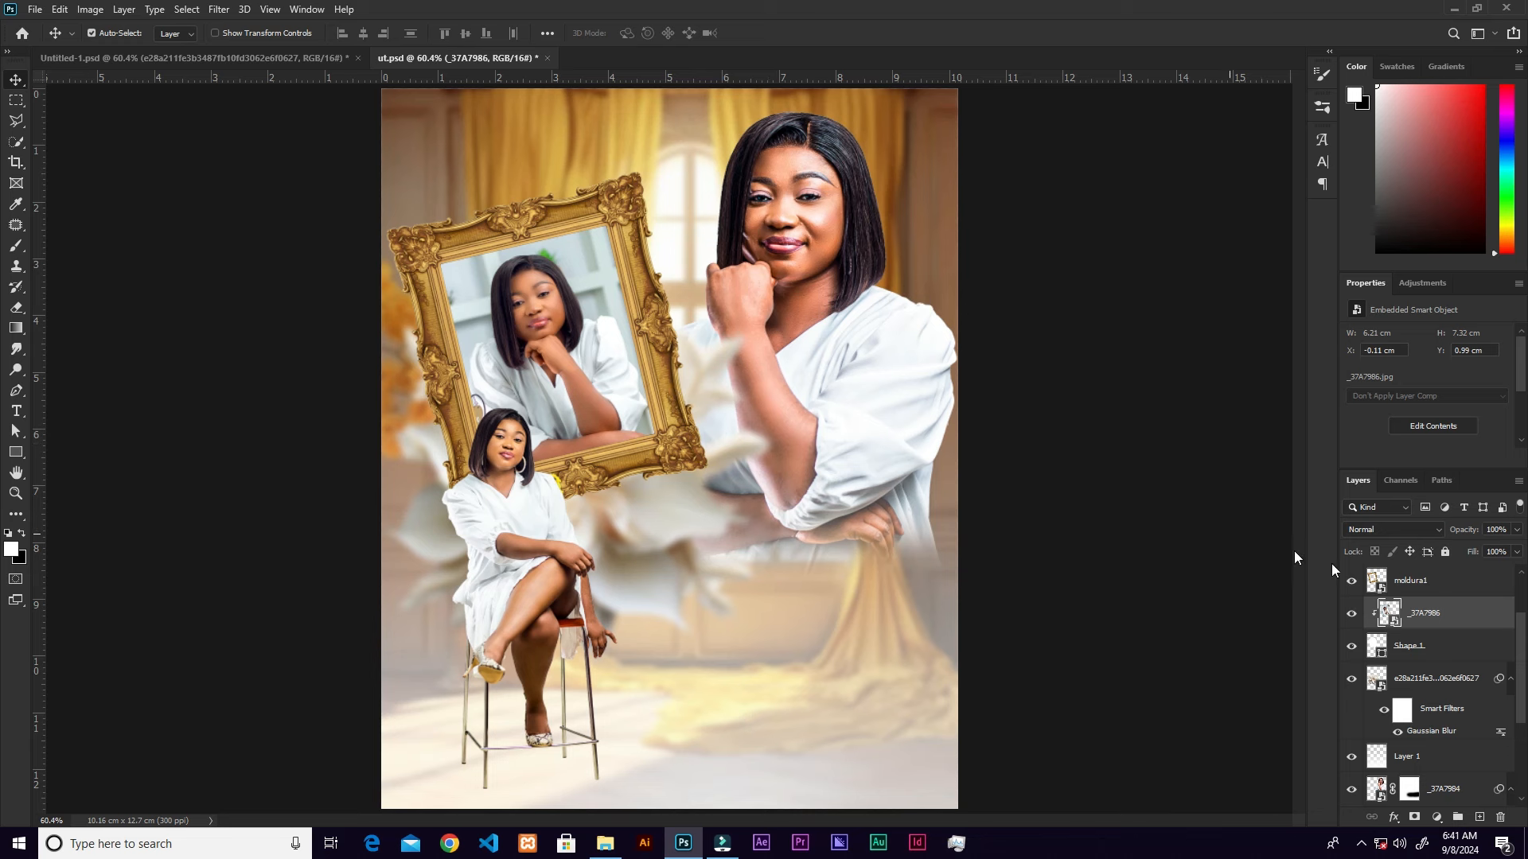
{"action": "left_click", "coordinate": [1352, 581]}
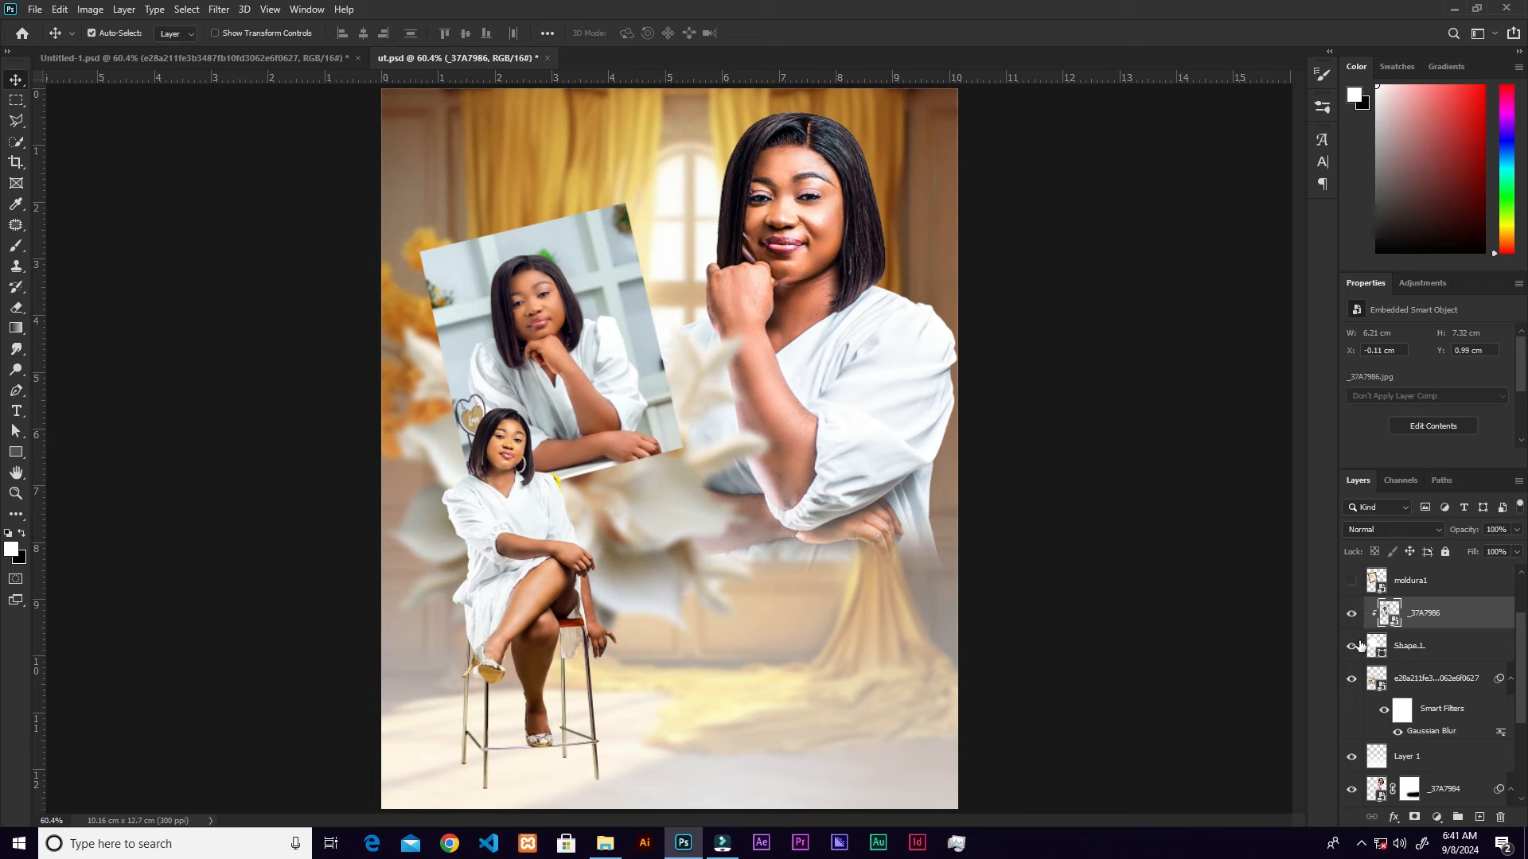
{"action": "key", "text": "ctrl+alt+g"}
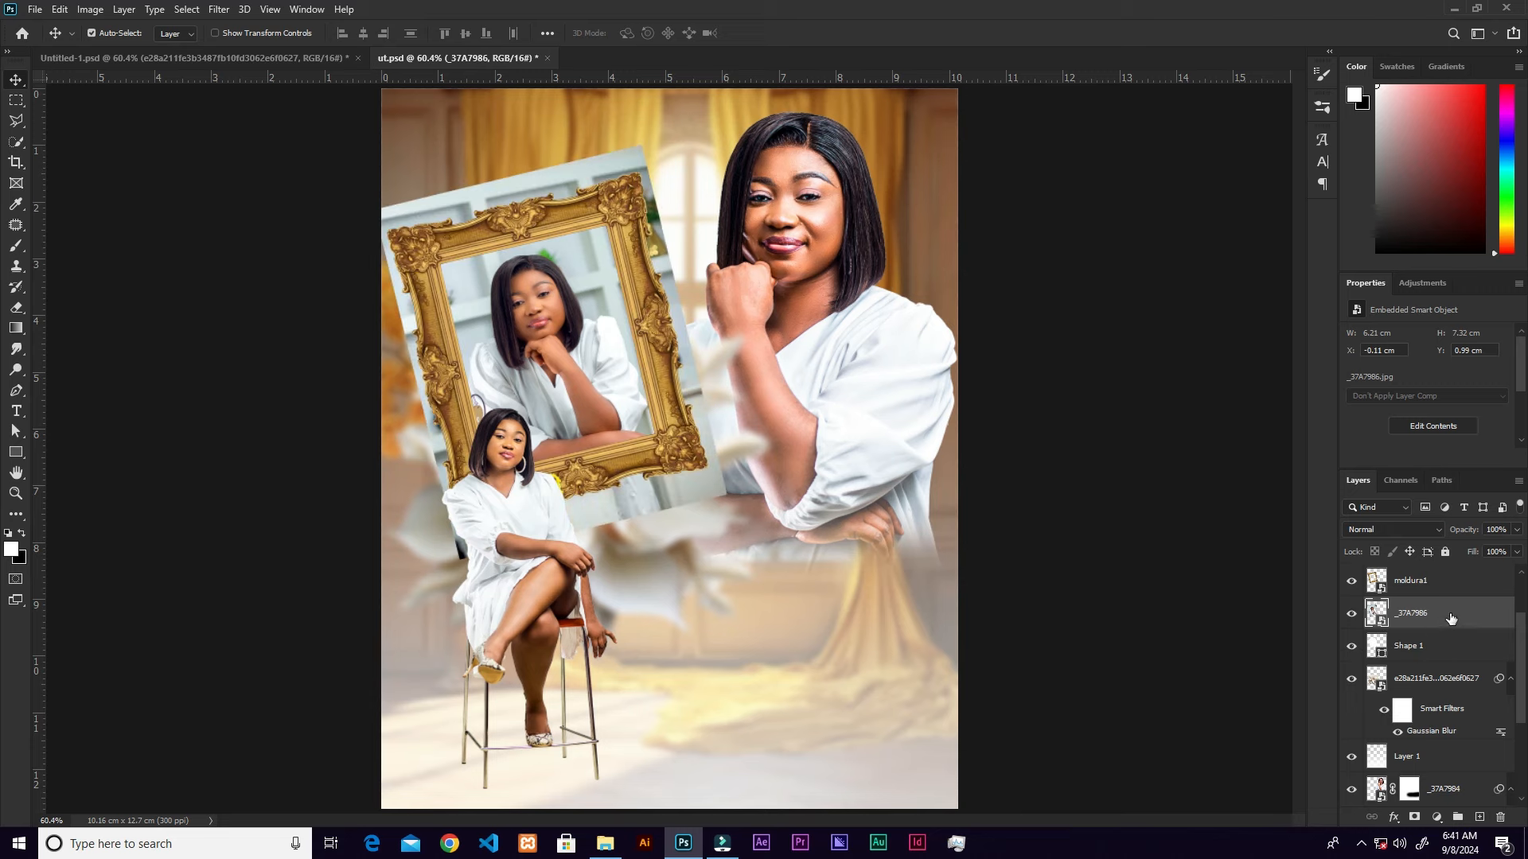
- Create a clipping mask that confines the _37A7986 photo to the white shape below it
{"action": "right_click", "coordinate": [1448, 613]}
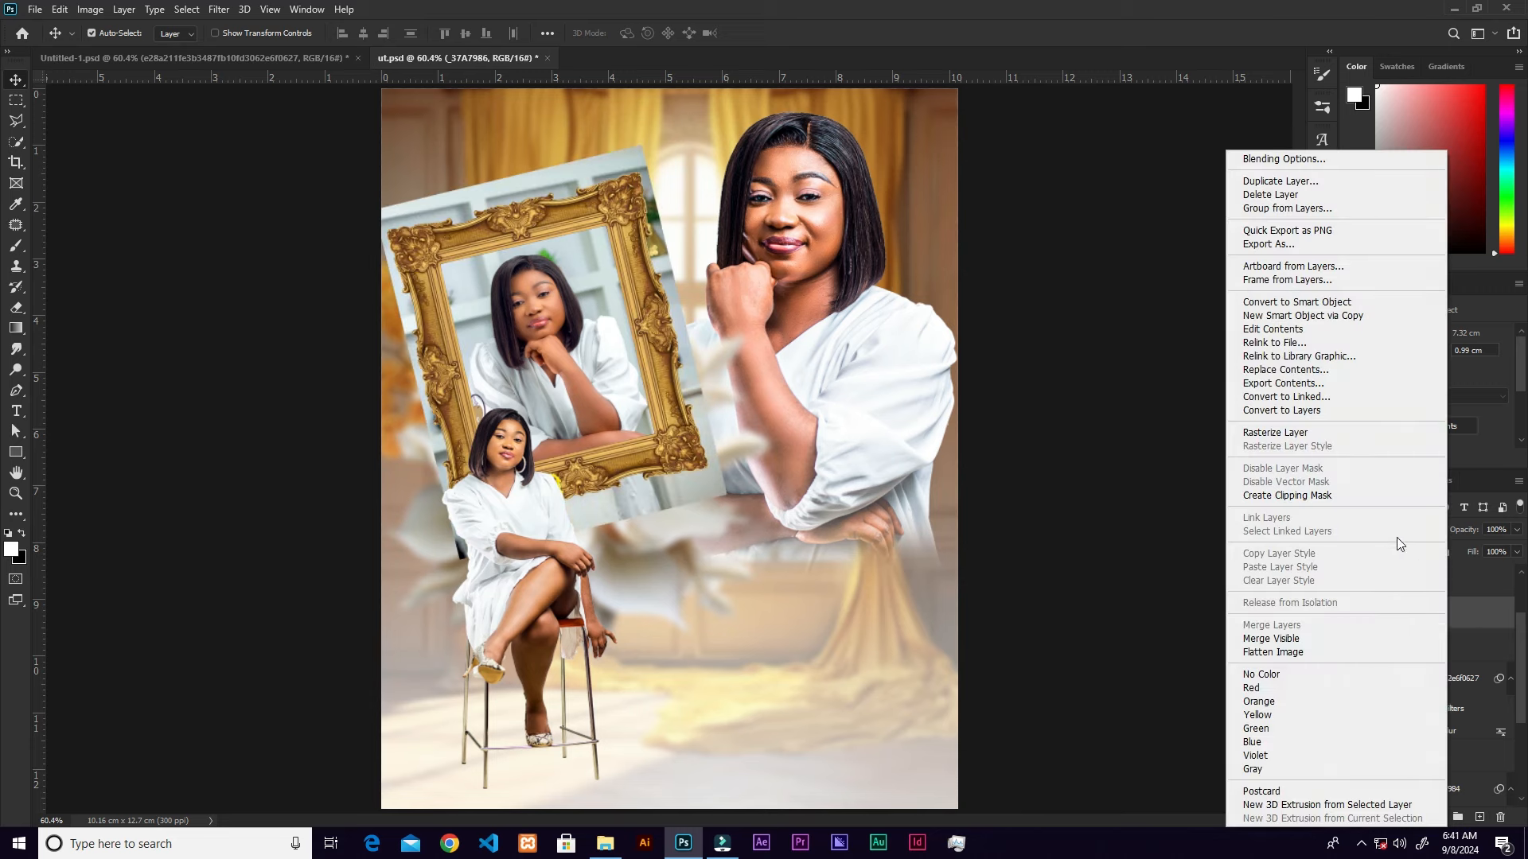
{"action": "left_click", "coordinate": [1302, 502]}
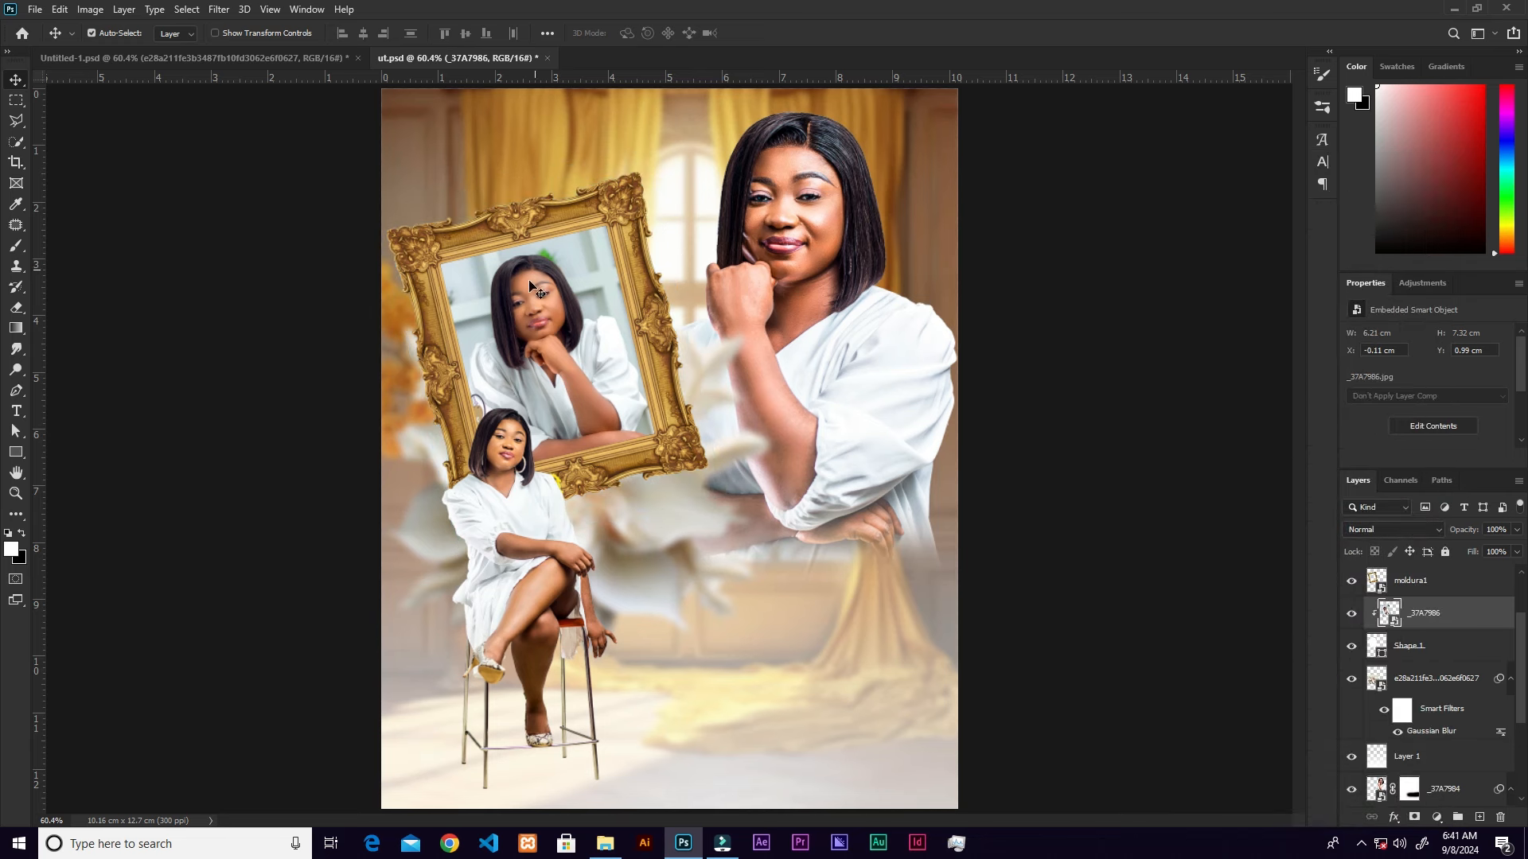
- Link the moldura1, _37A7986 and Shape 1 layers and try moving them together
{"action": "left_click", "coordinate": [1441, 581]}
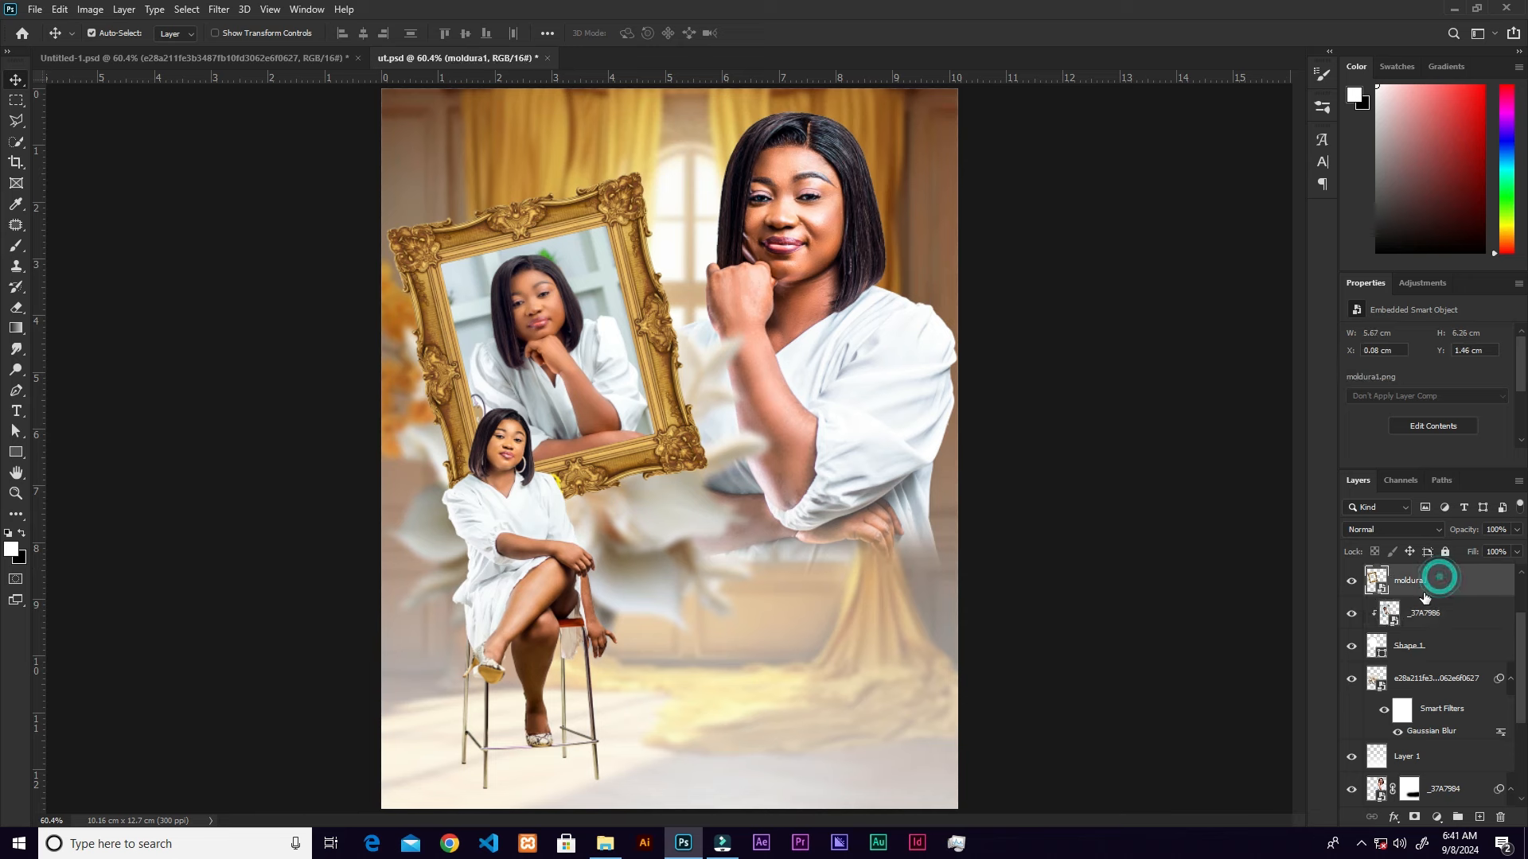
{"action": "left_click", "coordinate": [1350, 582]}
{"action": "left_click", "coordinate": [1350, 581]}
{"action": "left_click", "coordinate": [1446, 660], "text": "shift"}
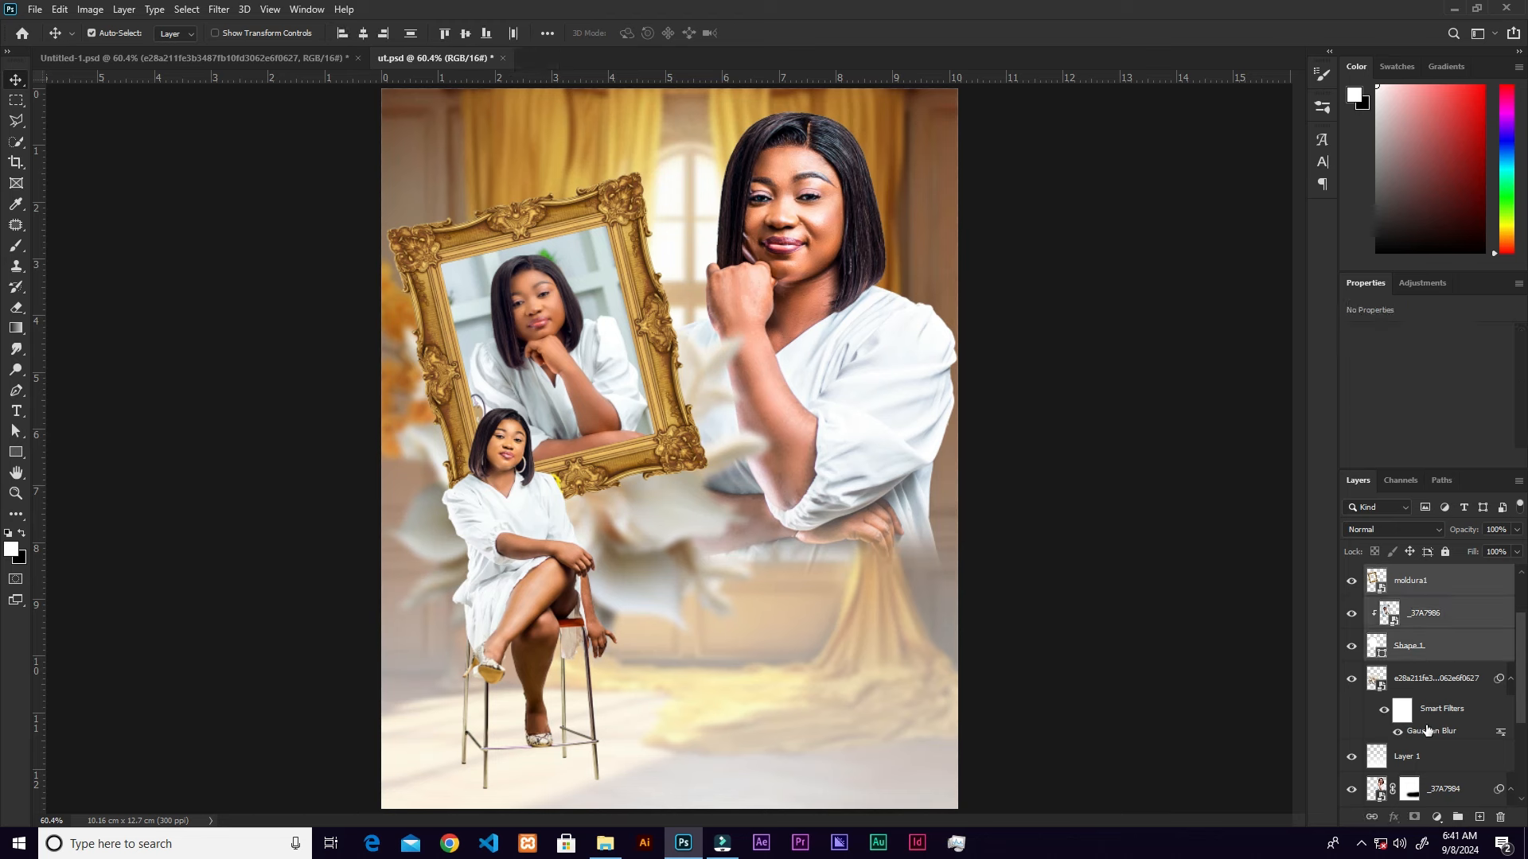
{"action": "left_click", "coordinate": [1371, 819]}
{"action": "left_click_drag", "start_coordinate": [576, 326], "coordinate": [617, 390]}
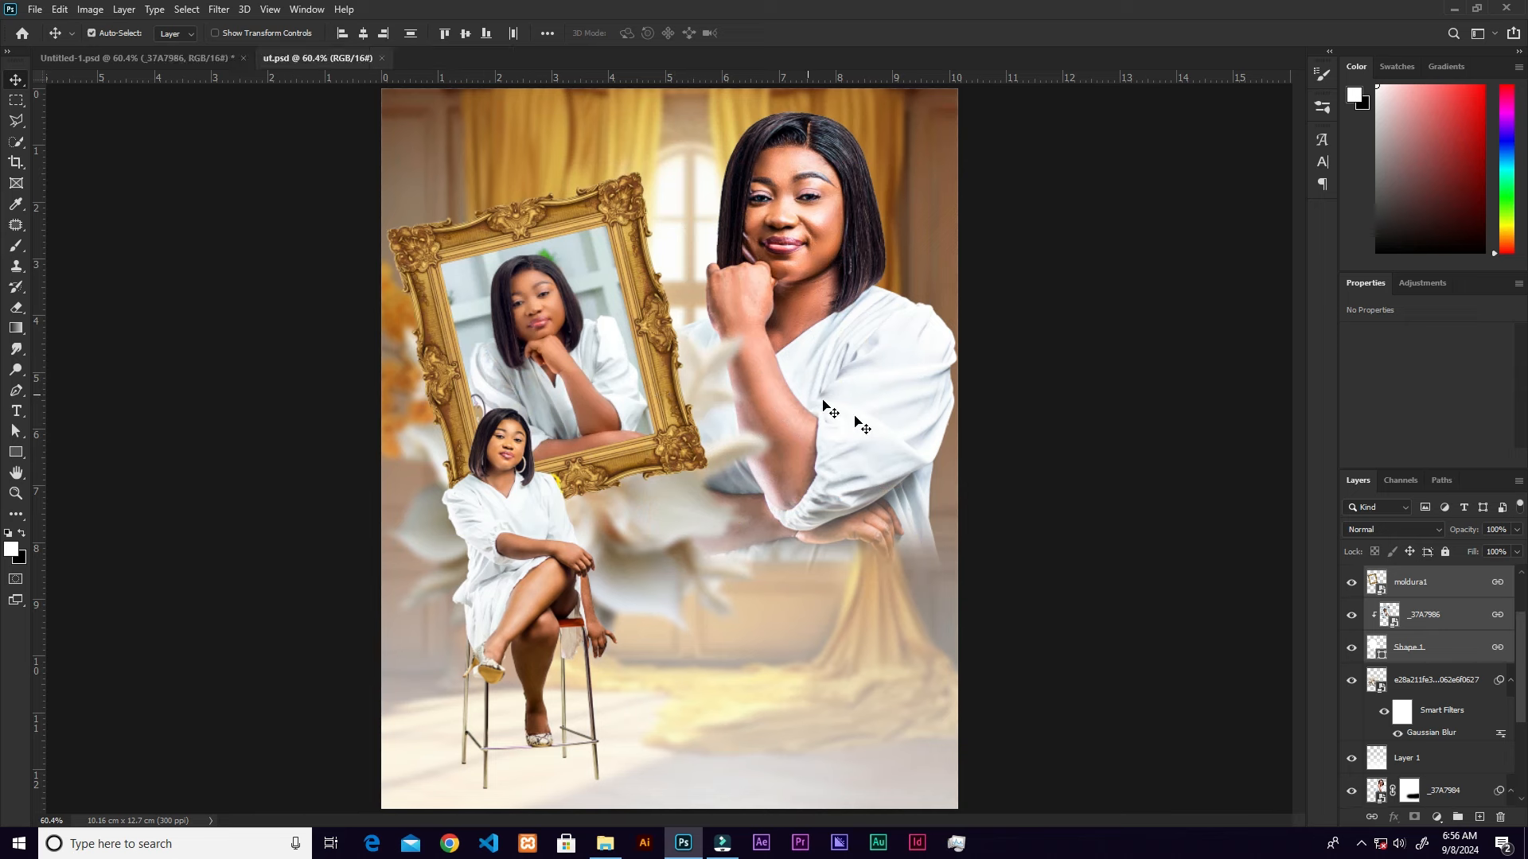
- Open the _37A7986 photo in the Camera Raw filter and set exposure to +0.50 and contrast to +29
{"action": "left_click", "coordinate": [1453, 615]}
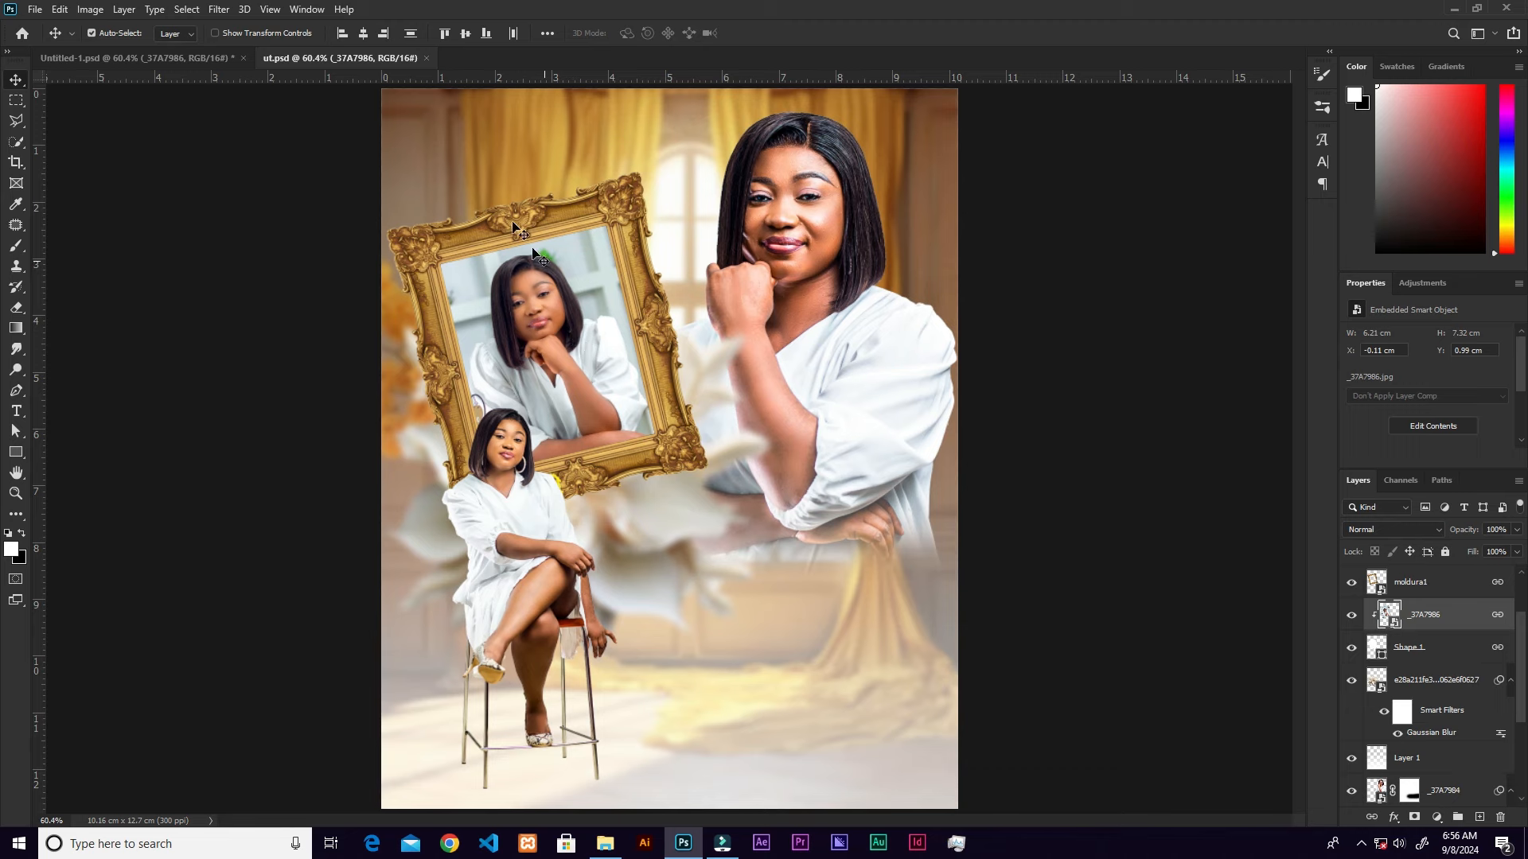
{"action": "left_click", "coordinate": [220, 10]}
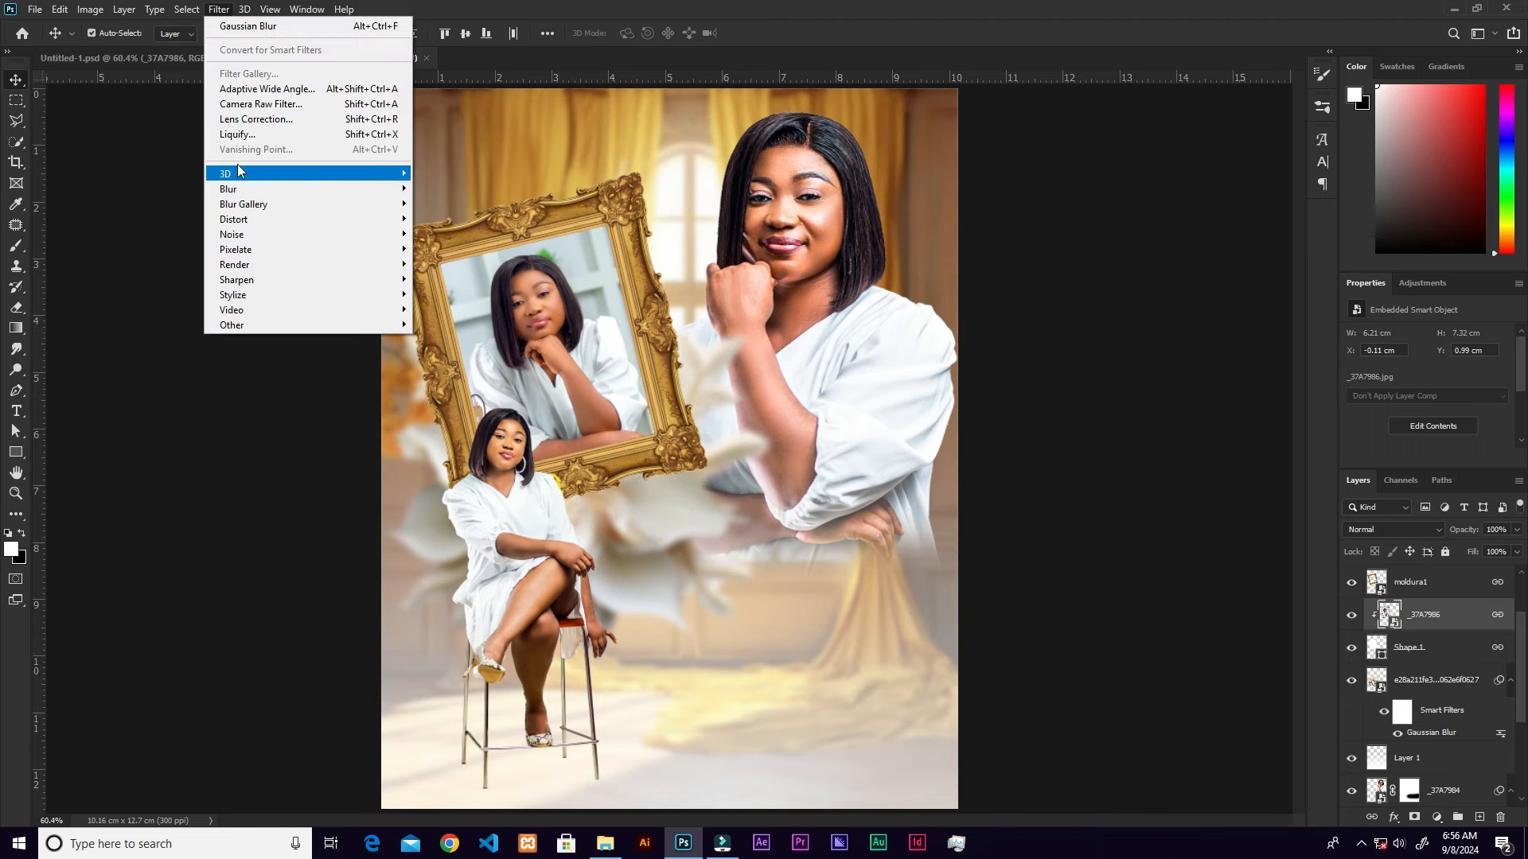
{"action": "left_click", "coordinate": [258, 105]}
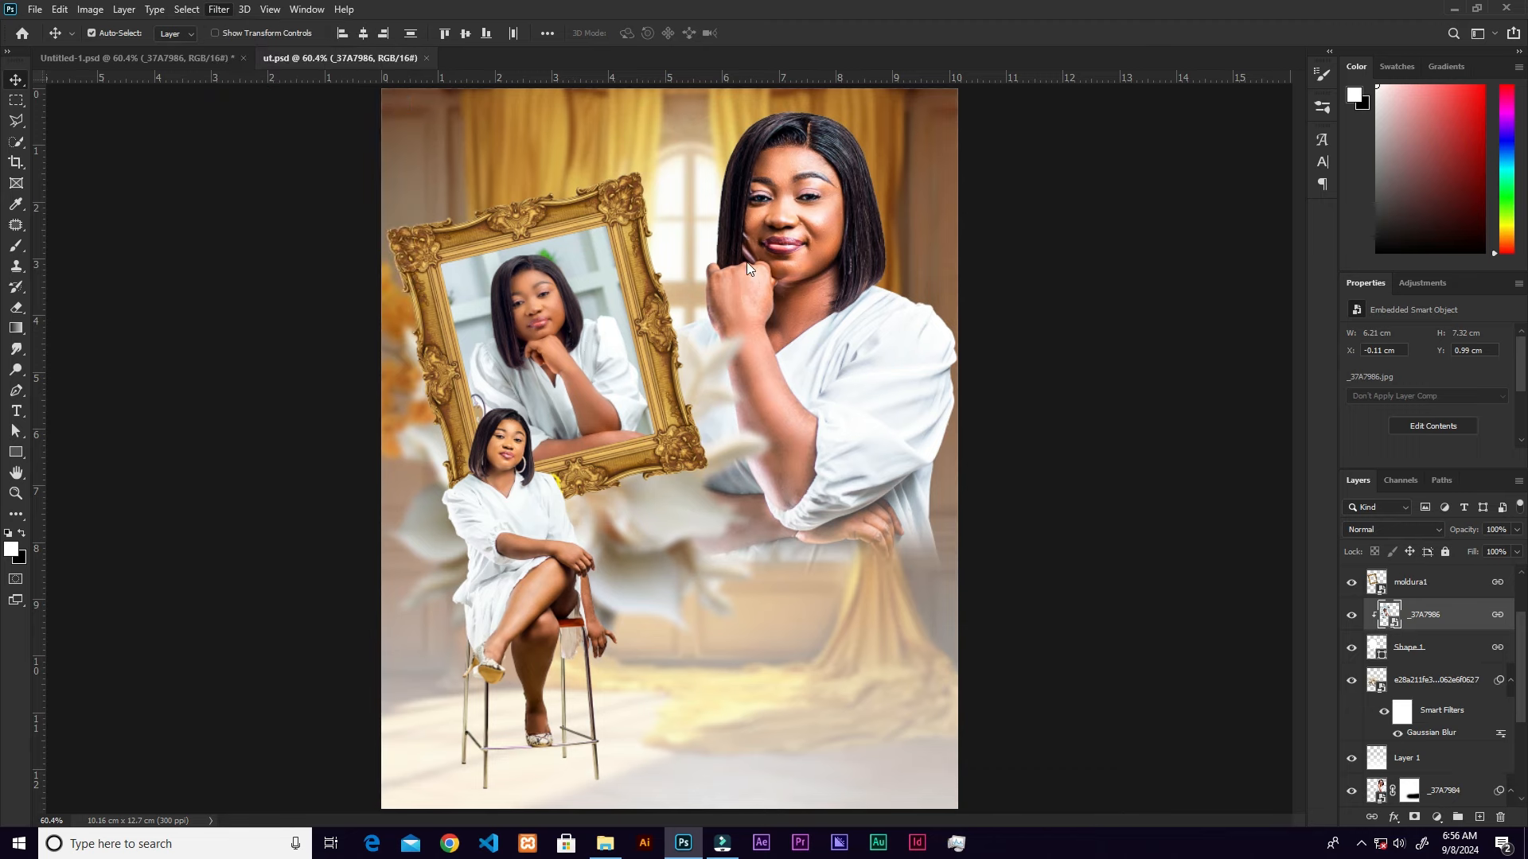
{"action": "left_click", "coordinate": [1375, 447]}
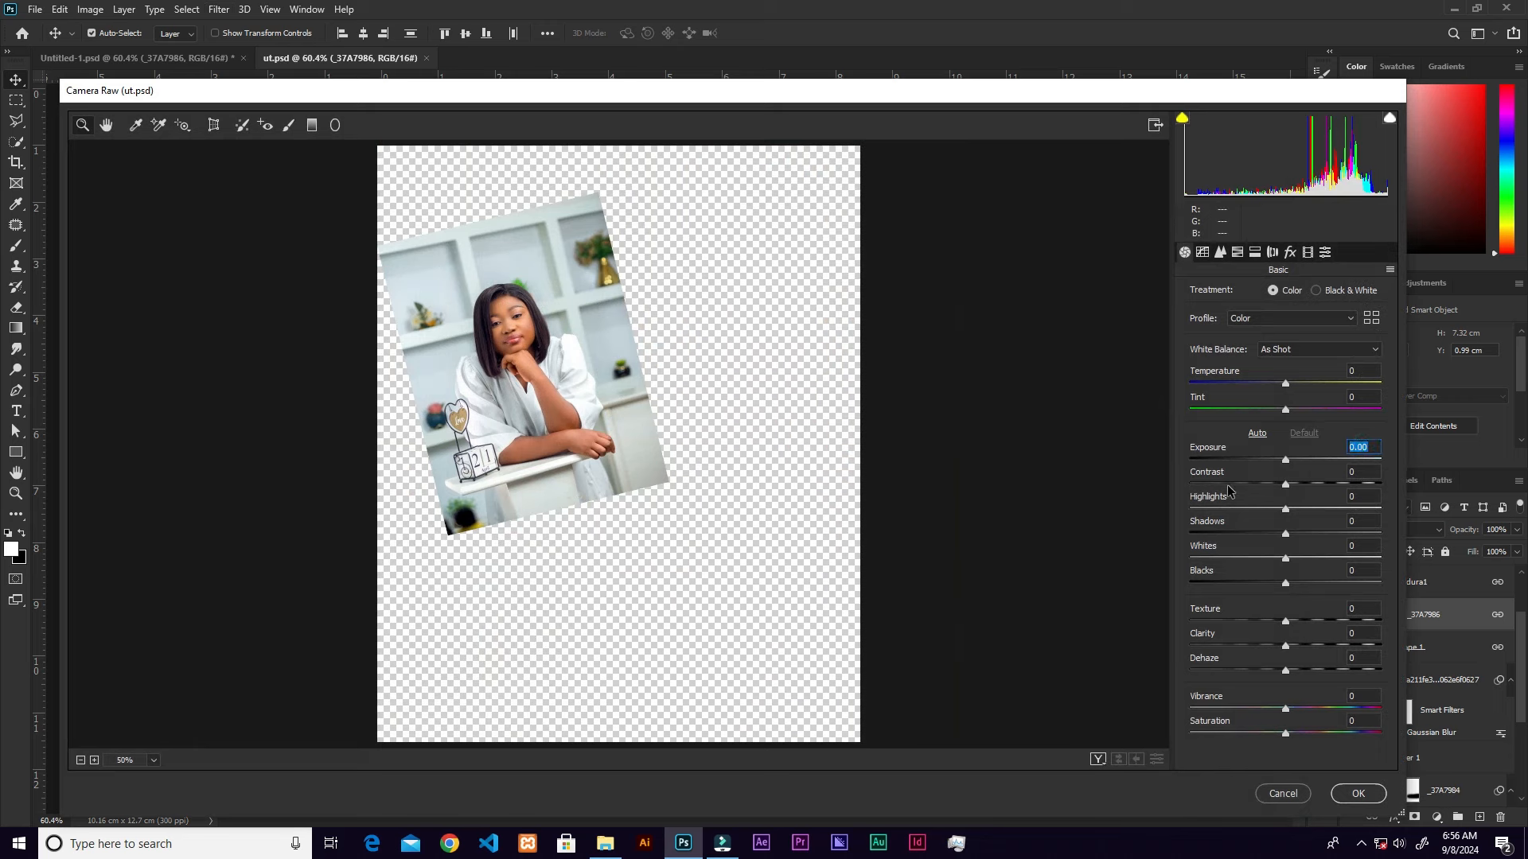
{"action": "type", "text": "0.50"}
{"action": "left_click", "coordinate": [1367, 471]}
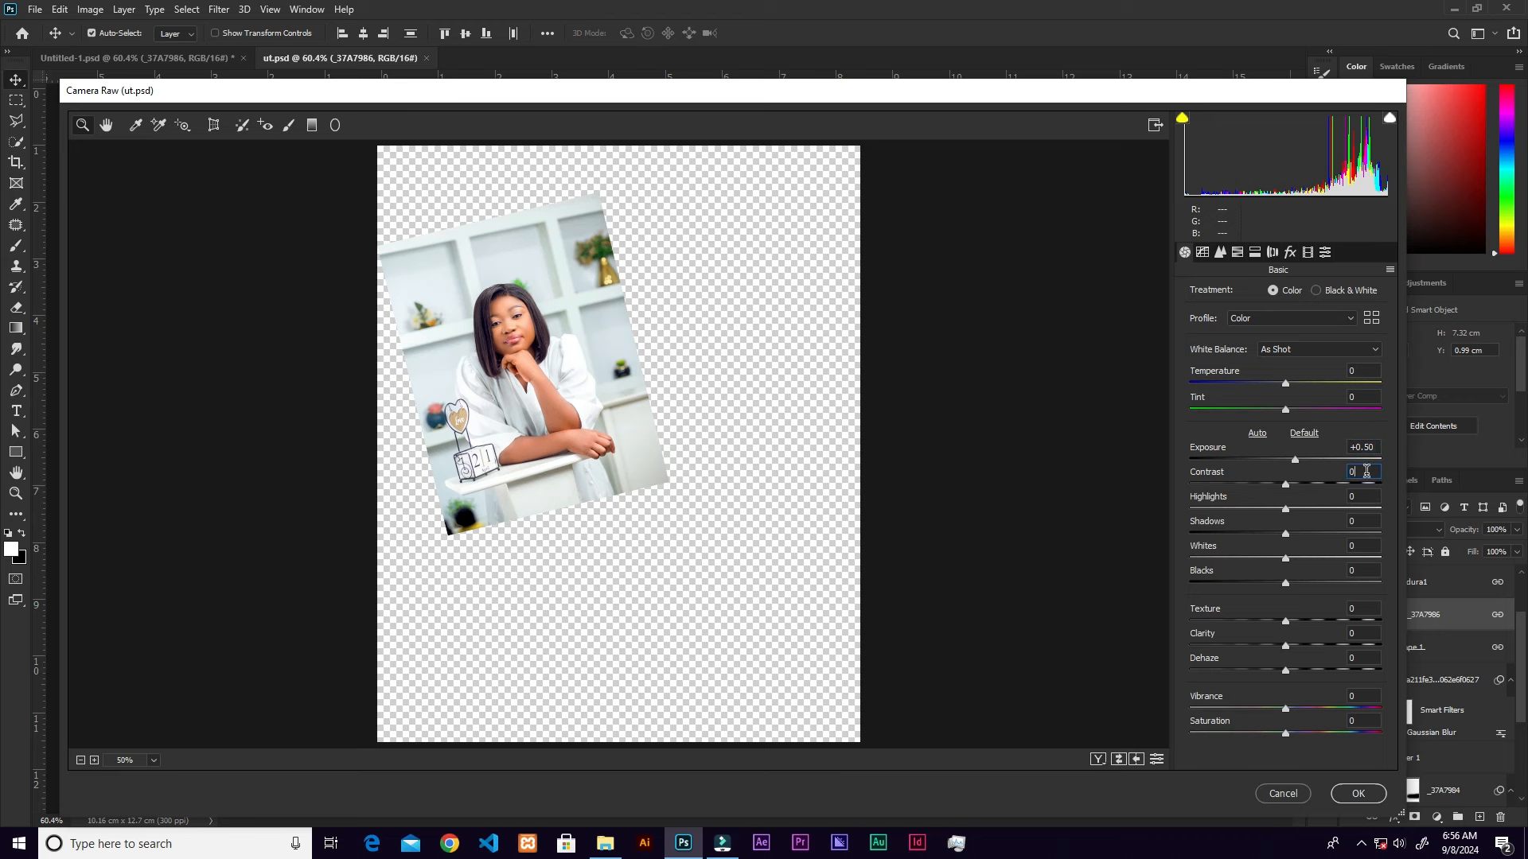
{"action": "type", "text": "29"}
- Set the photo's clarity to +45 and apply the Camera Raw adjustments
{"action": "left_click", "coordinate": [1364, 610]}
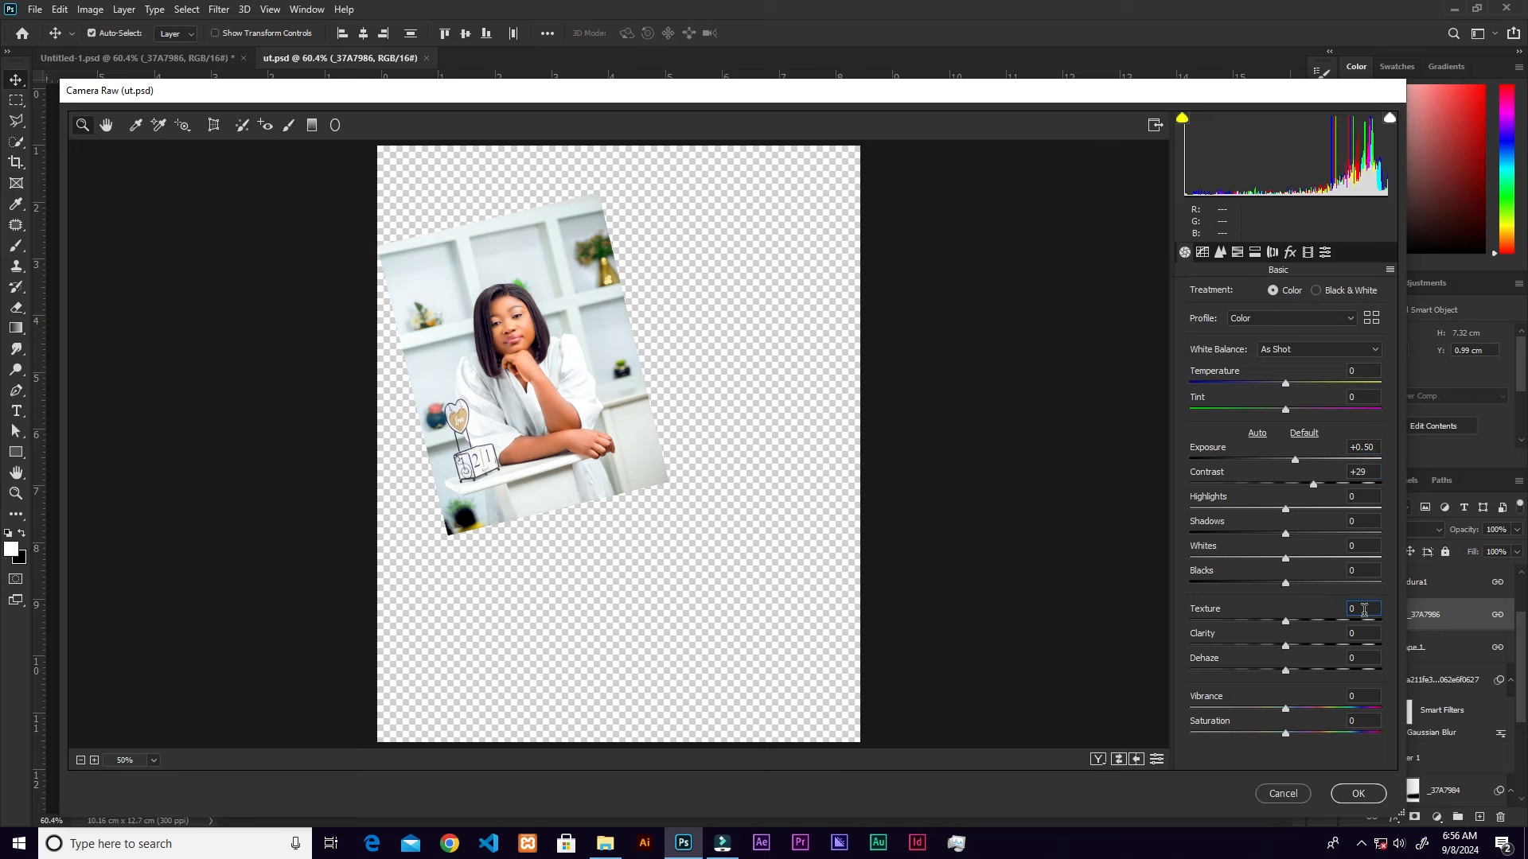
{"action": "left_click", "coordinate": [1360, 634]}
{"action": "type", "text": "45"}
{"action": "left_click", "coordinate": [1355, 697]}
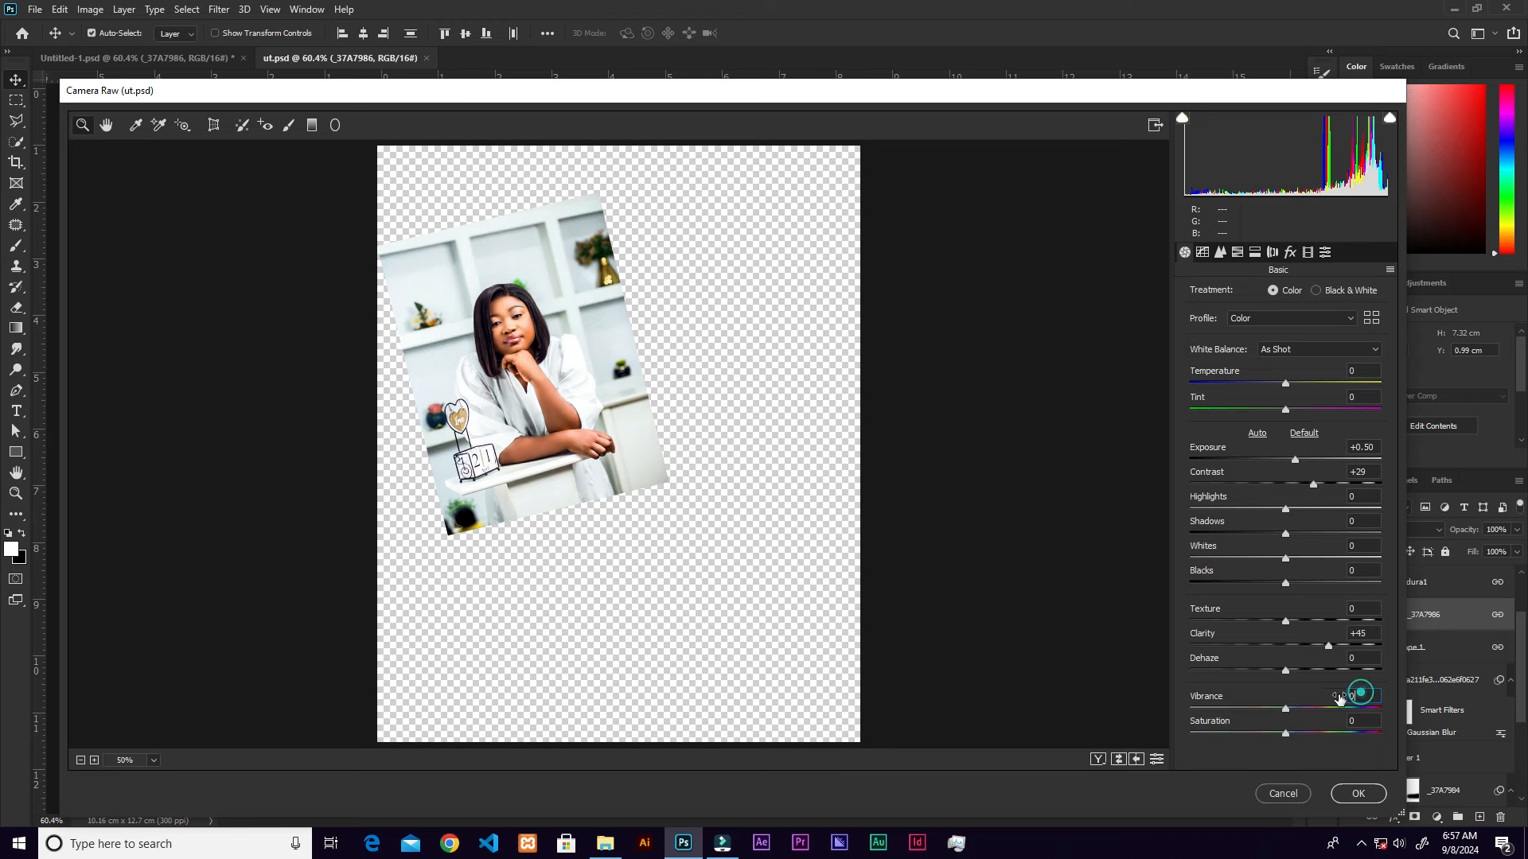
{"action": "double_click", "coordinate": [1356, 697]}
{"action": "left_click", "coordinate": [1358, 794]}
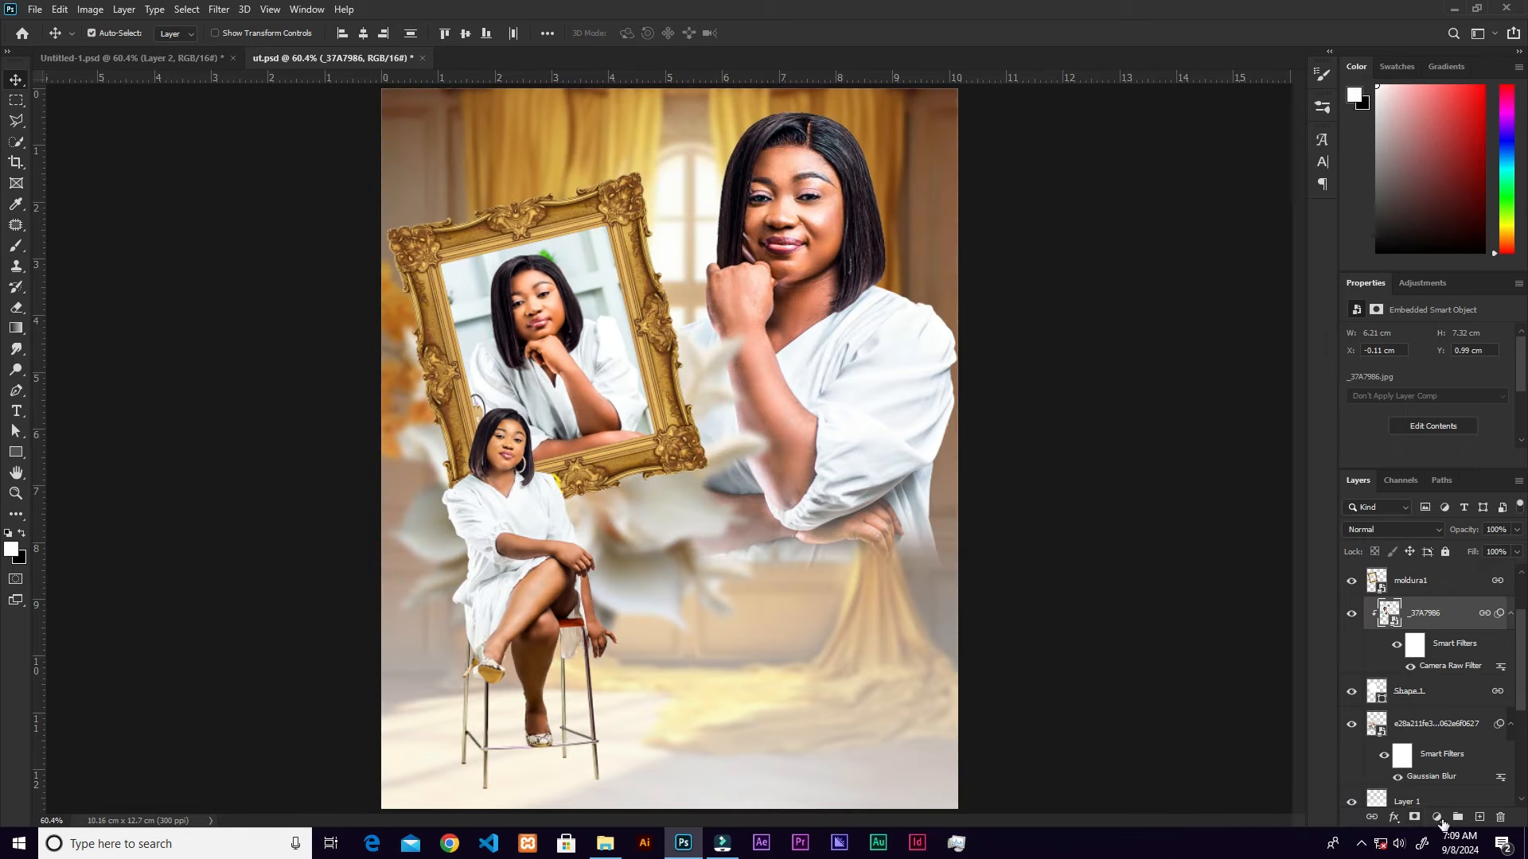
- Add a new layer above moldura1 and stamp white clouds across the lower half of the flyer with the 3200 px cloud brush
{"action": "left_click", "coordinate": [1409, 576]}
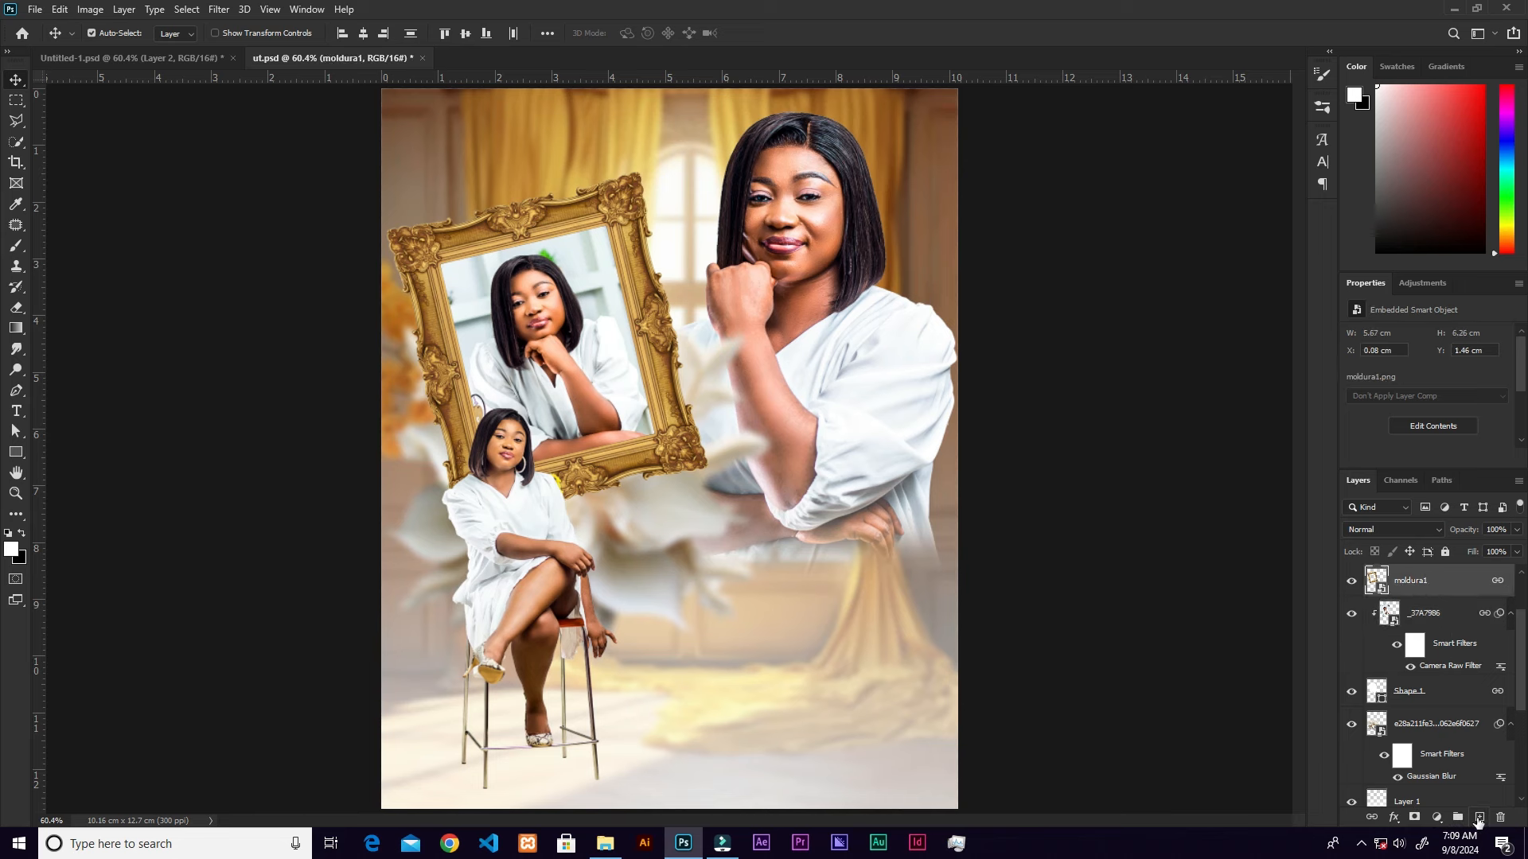
{"action": "left_click", "coordinate": [1478, 818]}
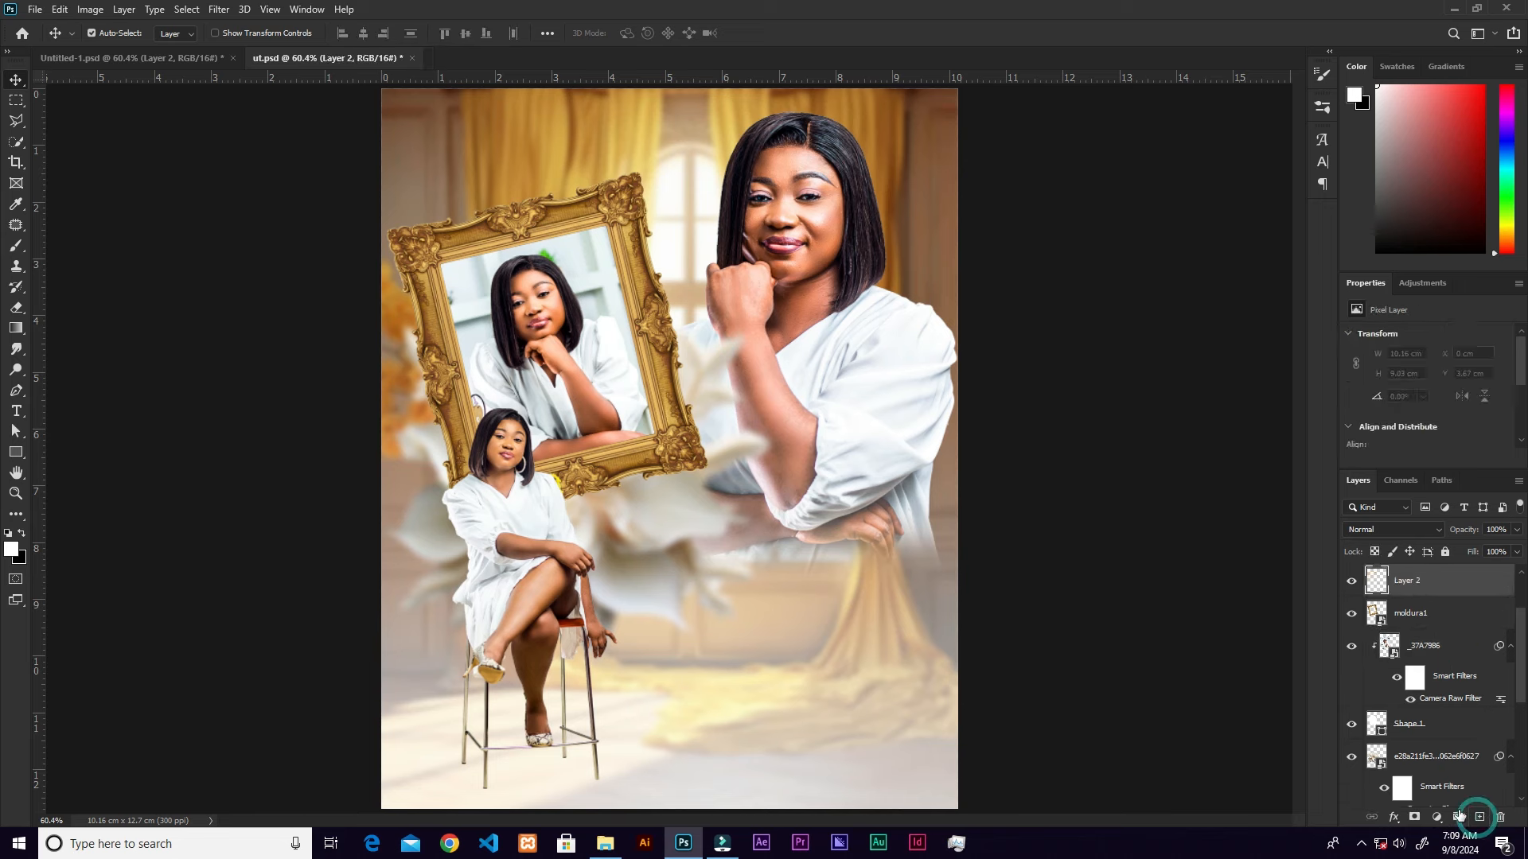
{"action": "left_click", "coordinate": [16, 248]}
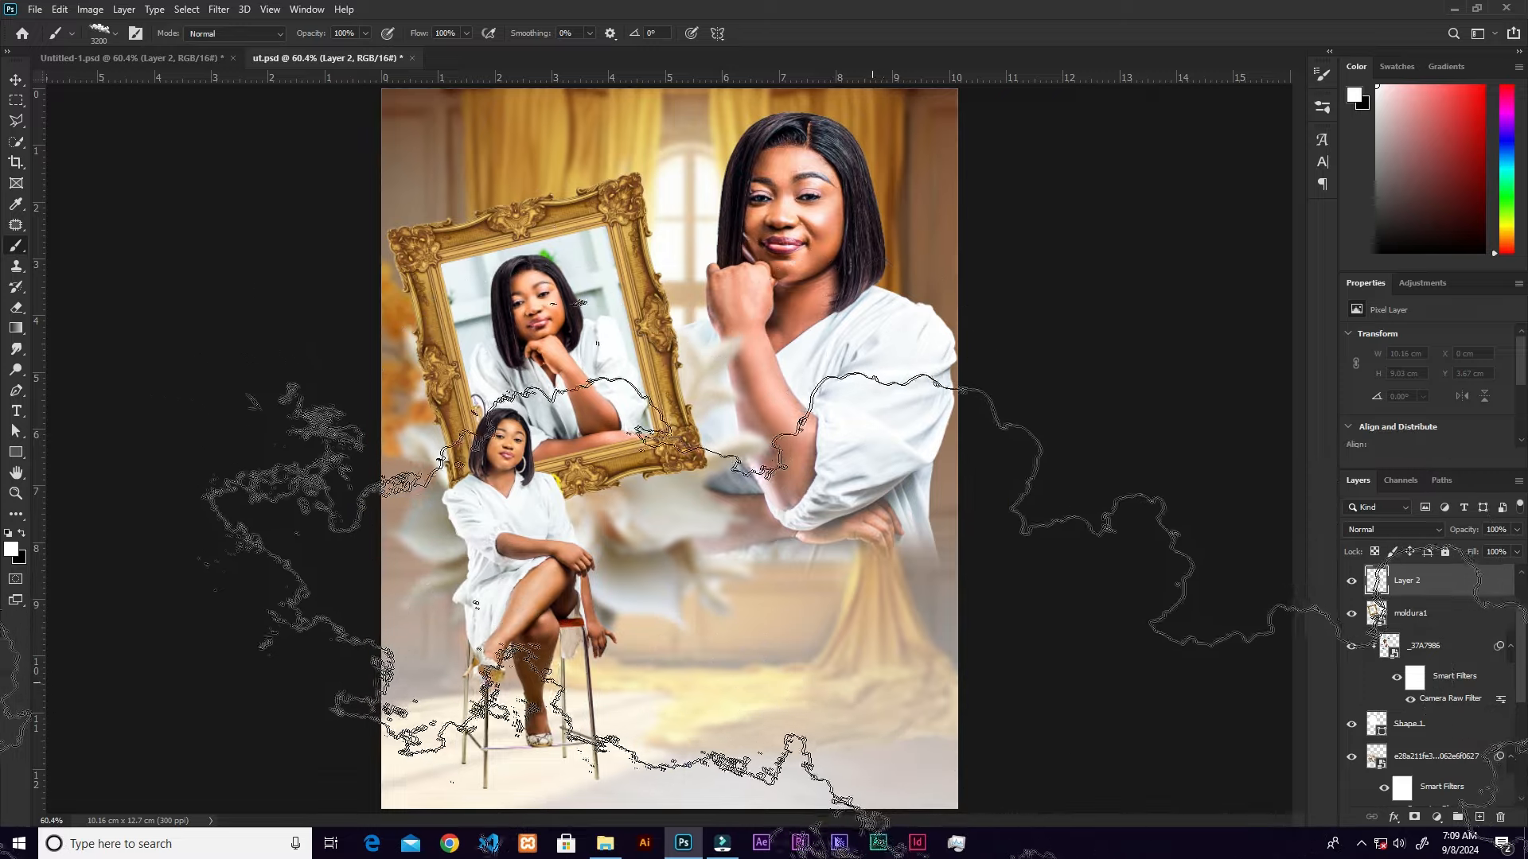
{"action": "left_click", "coordinate": [897, 696]}
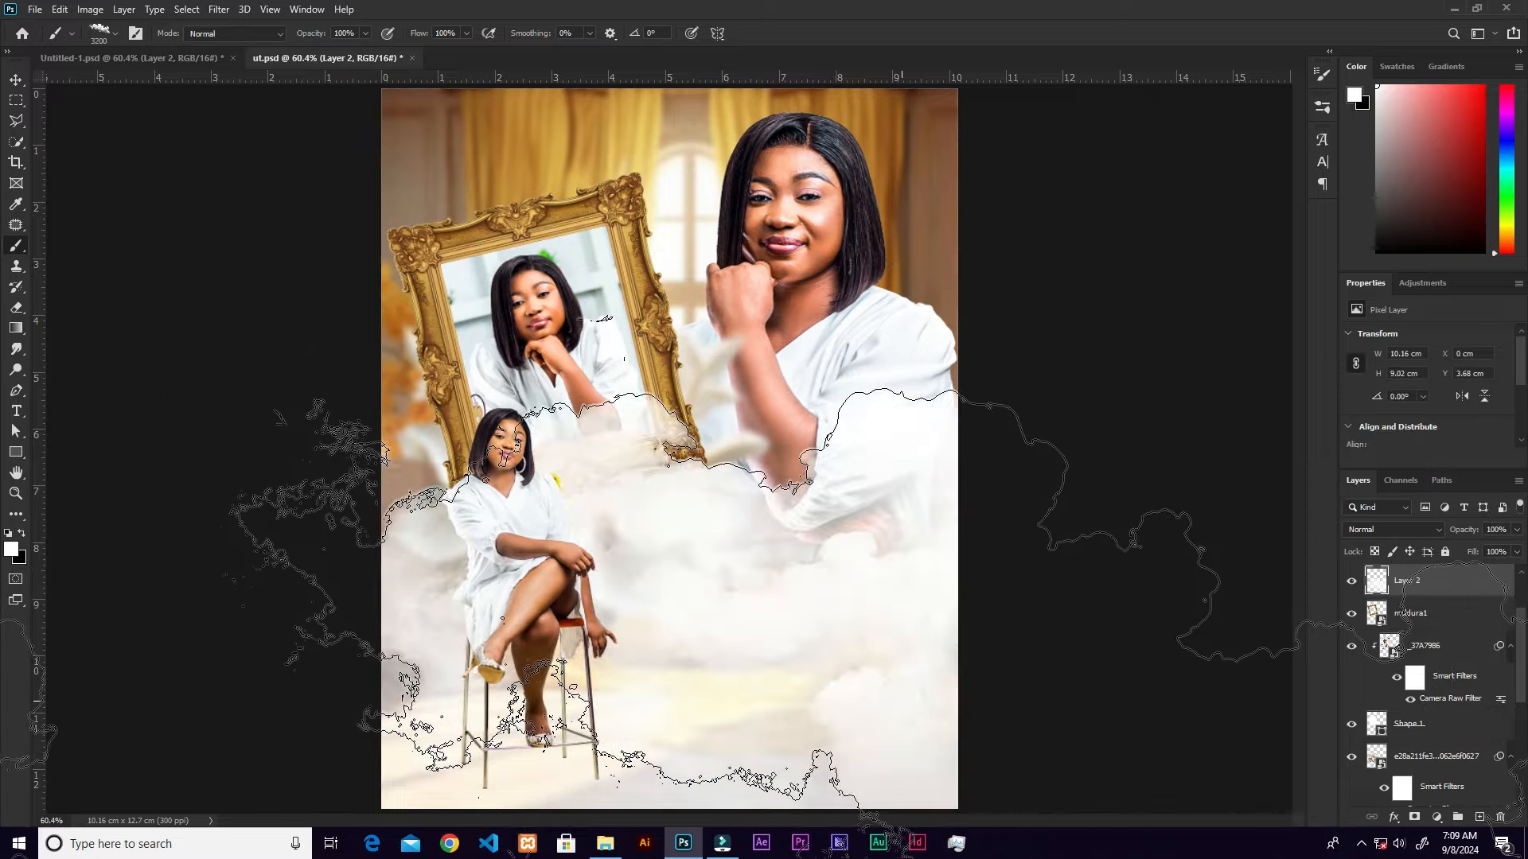
{"action": "key", "text": "v"}
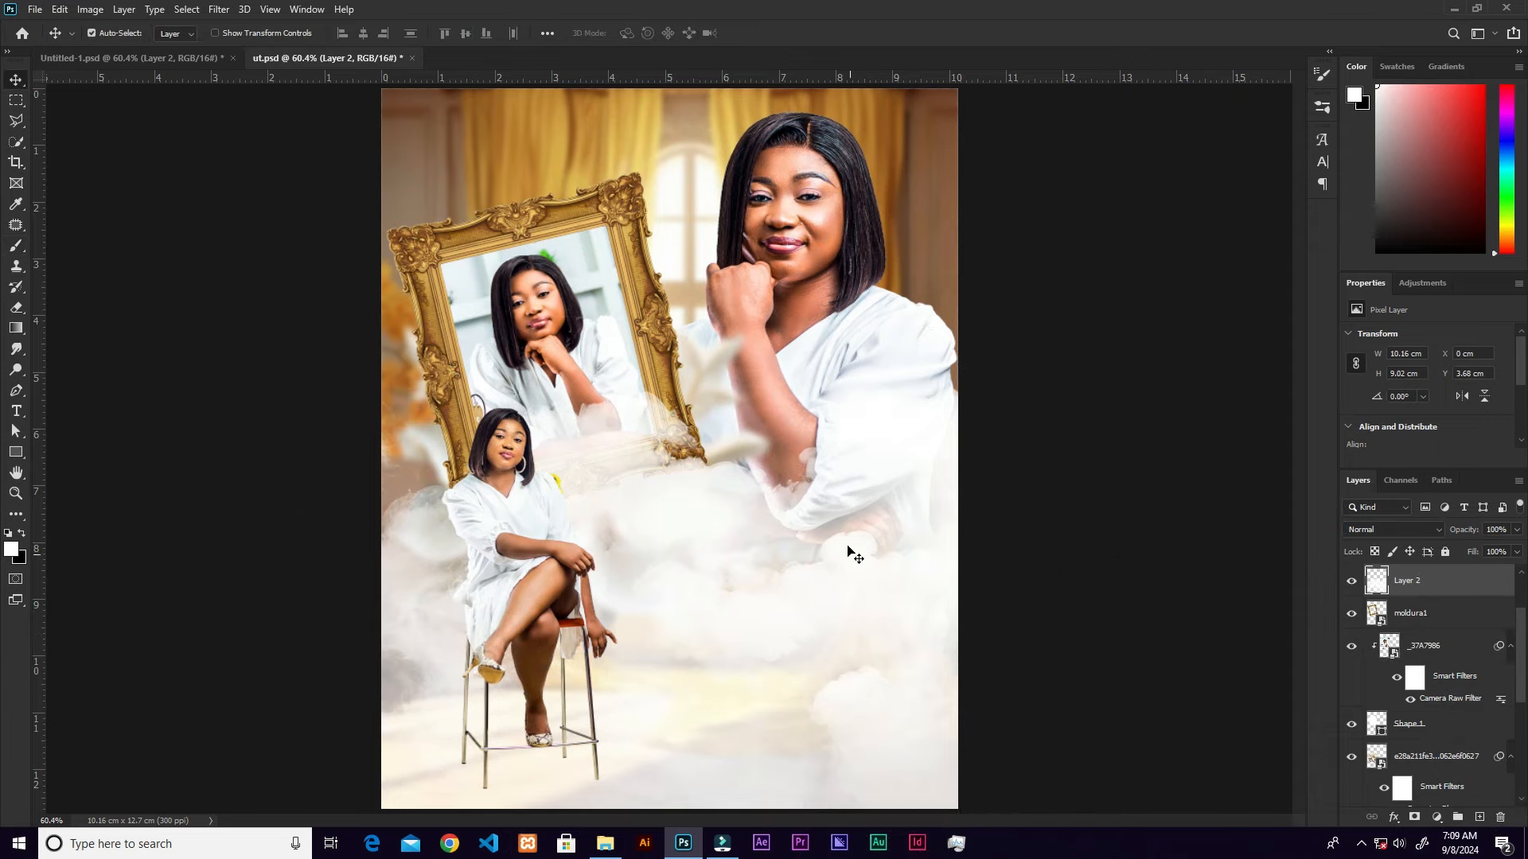
- Enlarge the cloud layer to about 128.5% so it extends past the canvas edges, and commit the transform
{"action": "key", "text": "ctrl+minus"}
{"action": "key", "text": "ctrl+minus"}
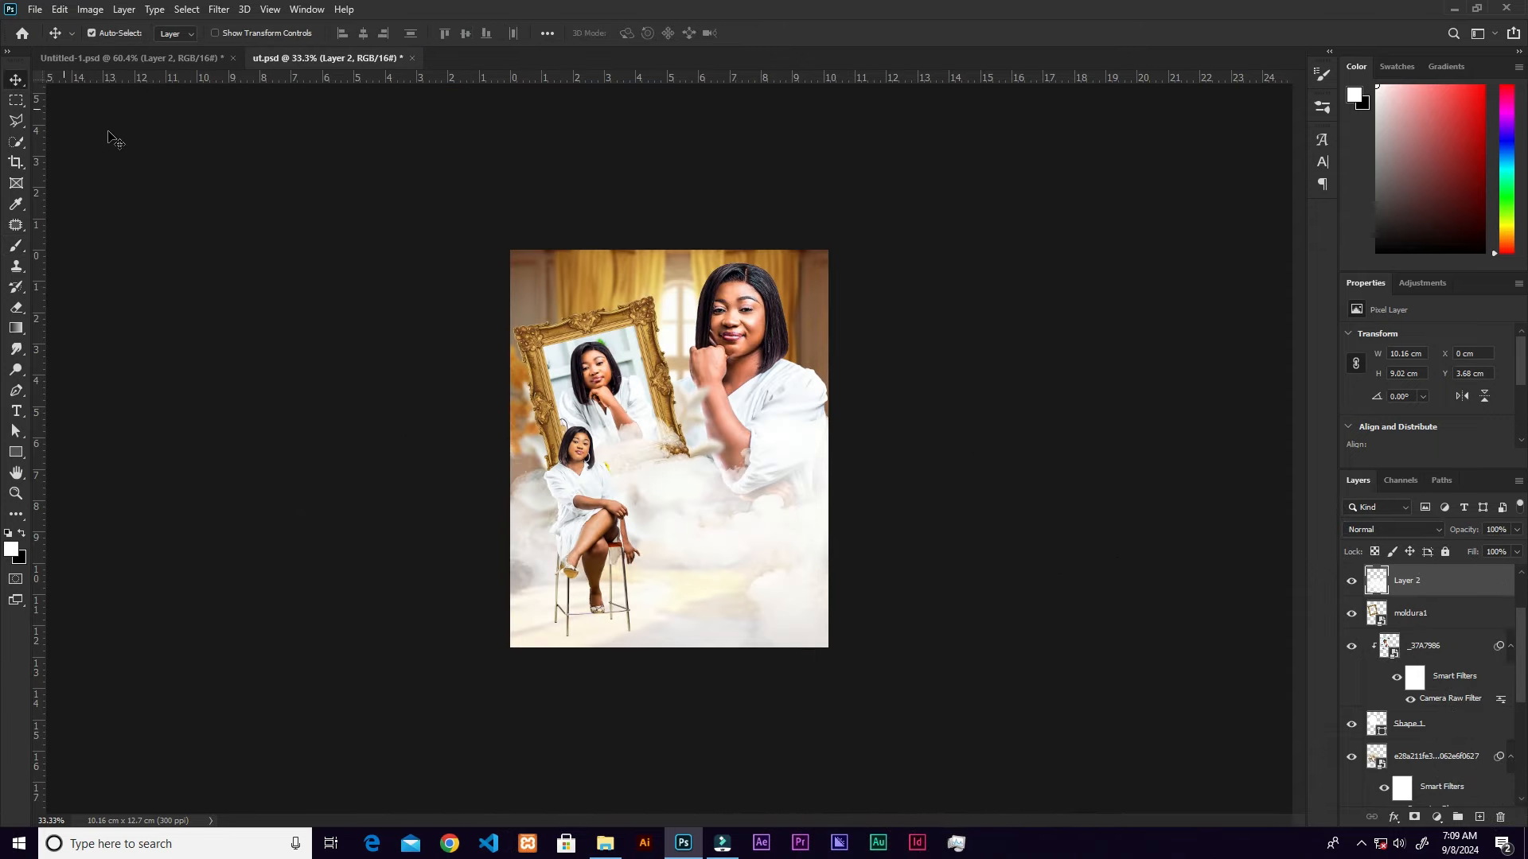
{"action": "key", "text": "ctrl+t"}
{"action": "left_click_drag", "start_coordinate": [832, 509], "coordinate": [805, 539]}
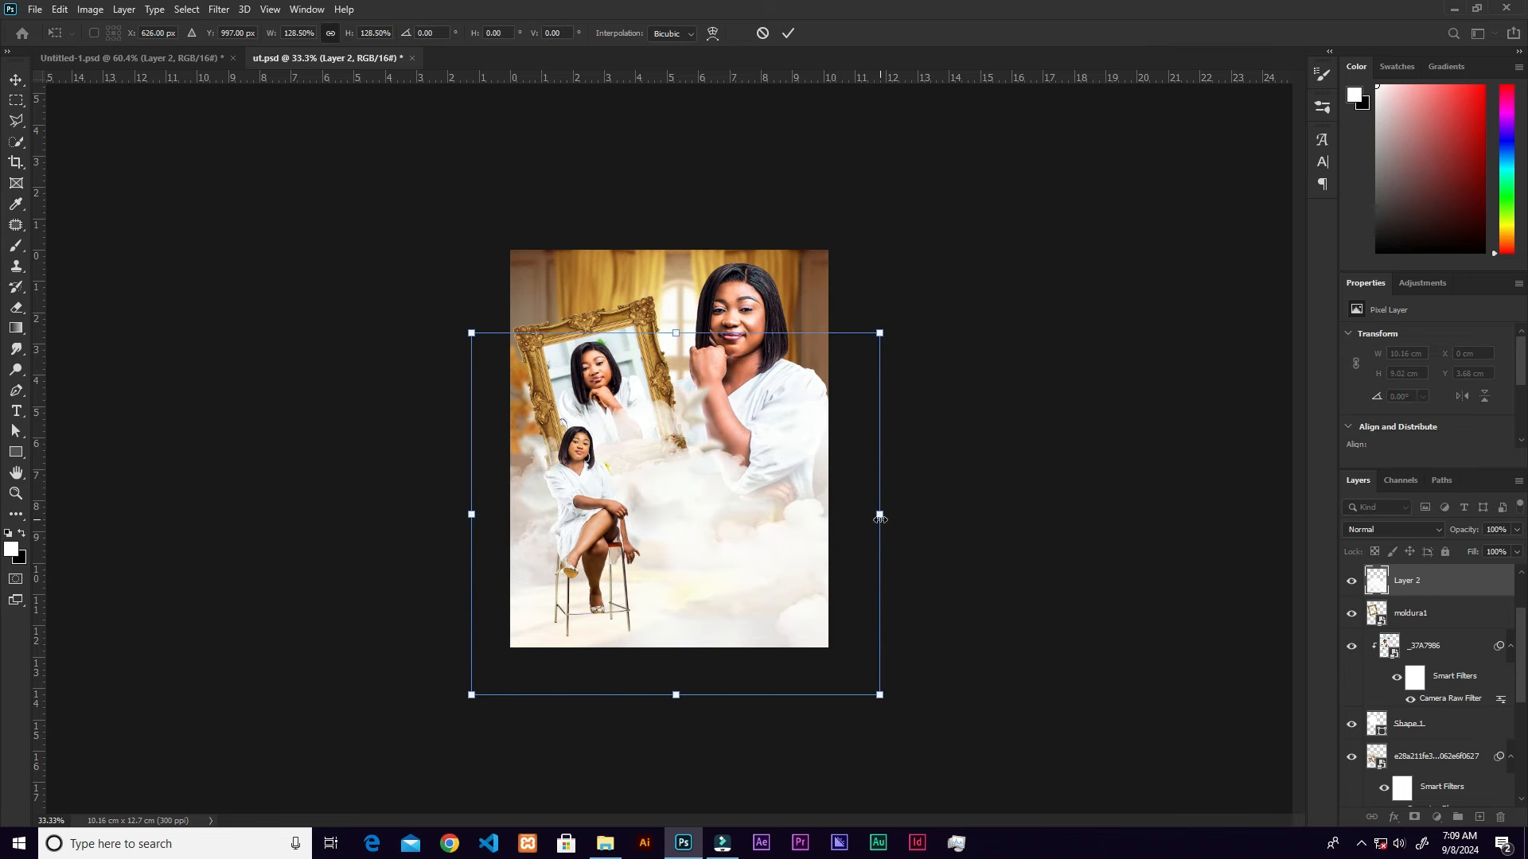
{"action": "left_click", "coordinate": [788, 33]}
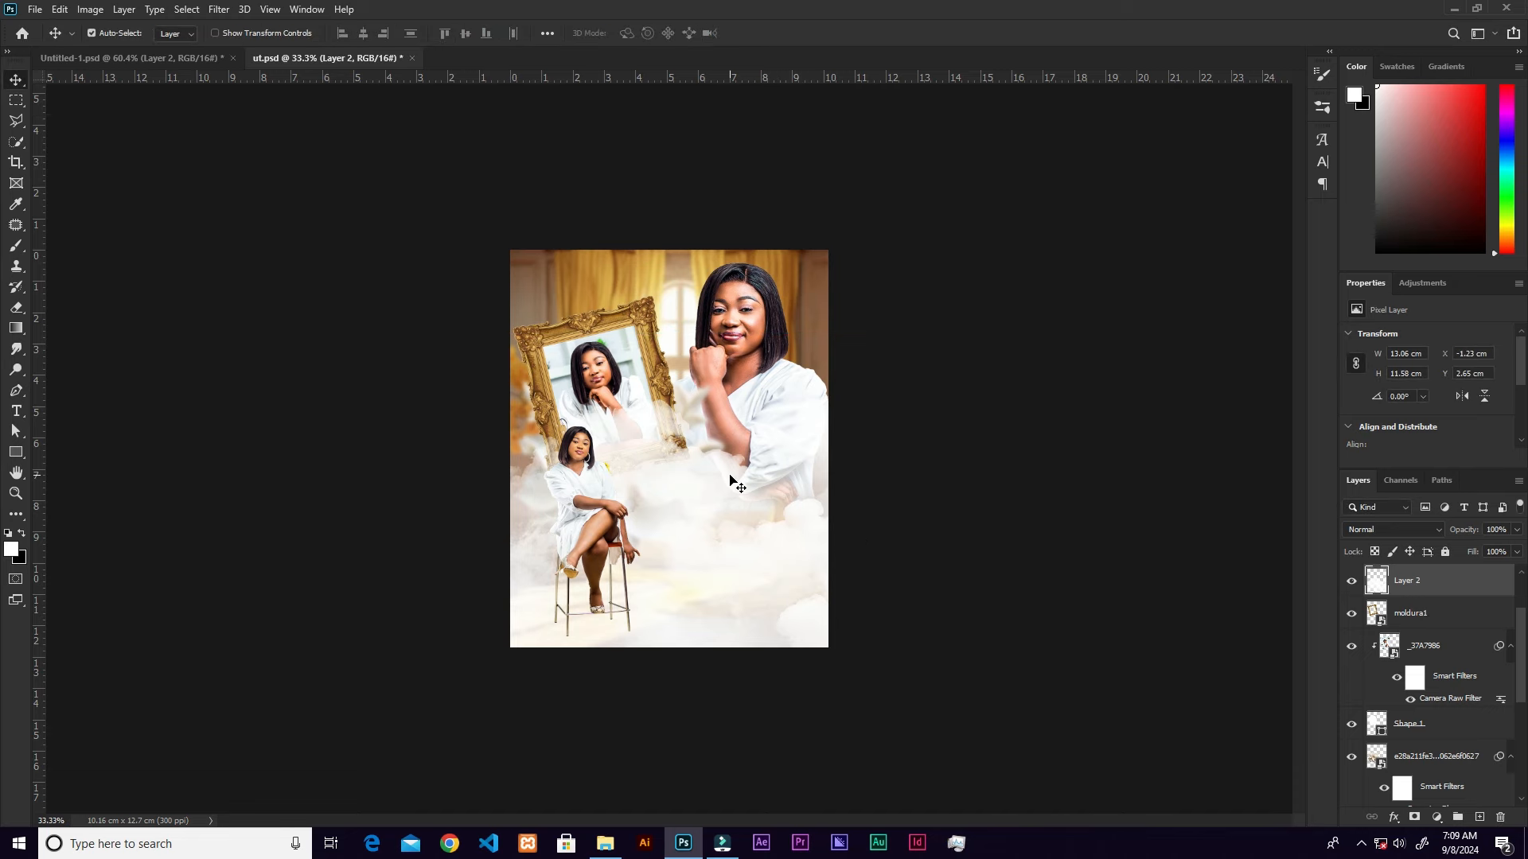
{"action": "key", "text": "ctrl+0"}
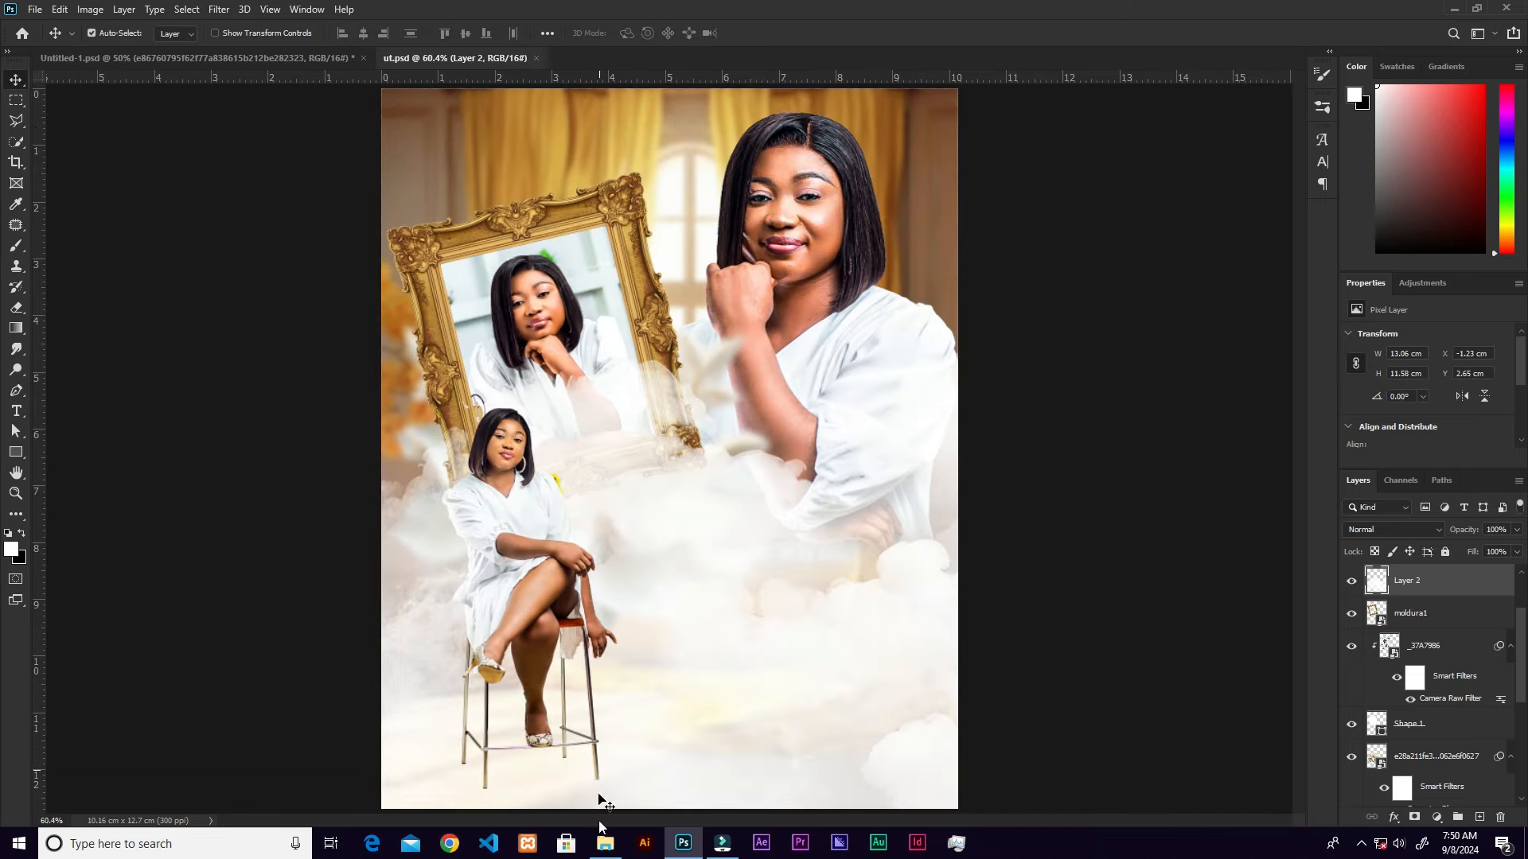
- Place the gold fabric image e86760795f62f77a838615b212be282323 in the flyer's lower-left corner behind the stool, scaled to about 30.65%
{"action": "left_click", "coordinate": [607, 842]}
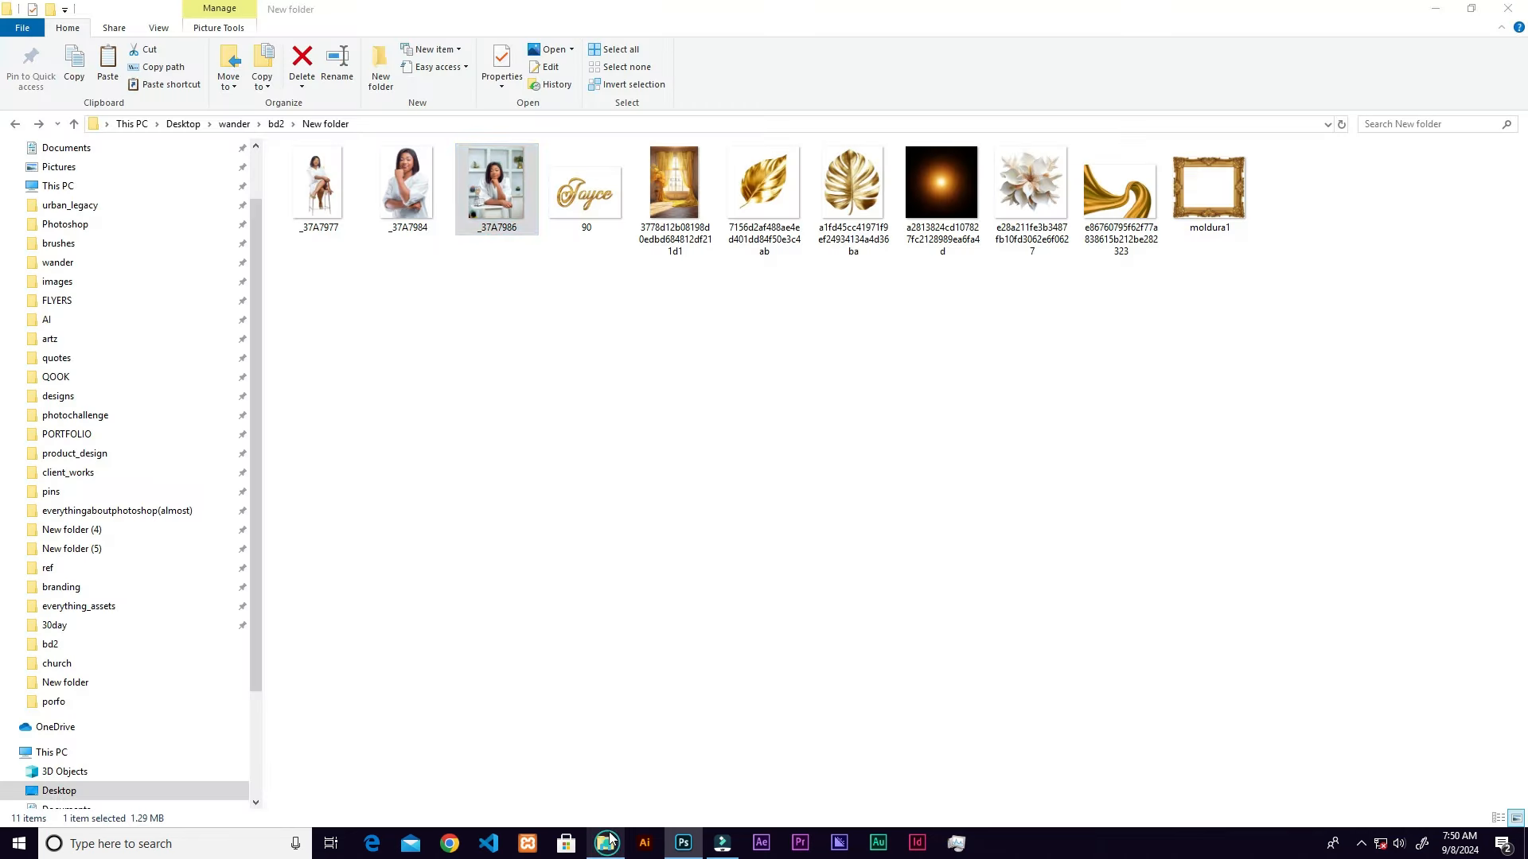
{"action": "left_click", "coordinate": [1139, 213]}
{"action": "left_click_drag", "start_coordinate": [1139, 210], "coordinate": [678, 757]}
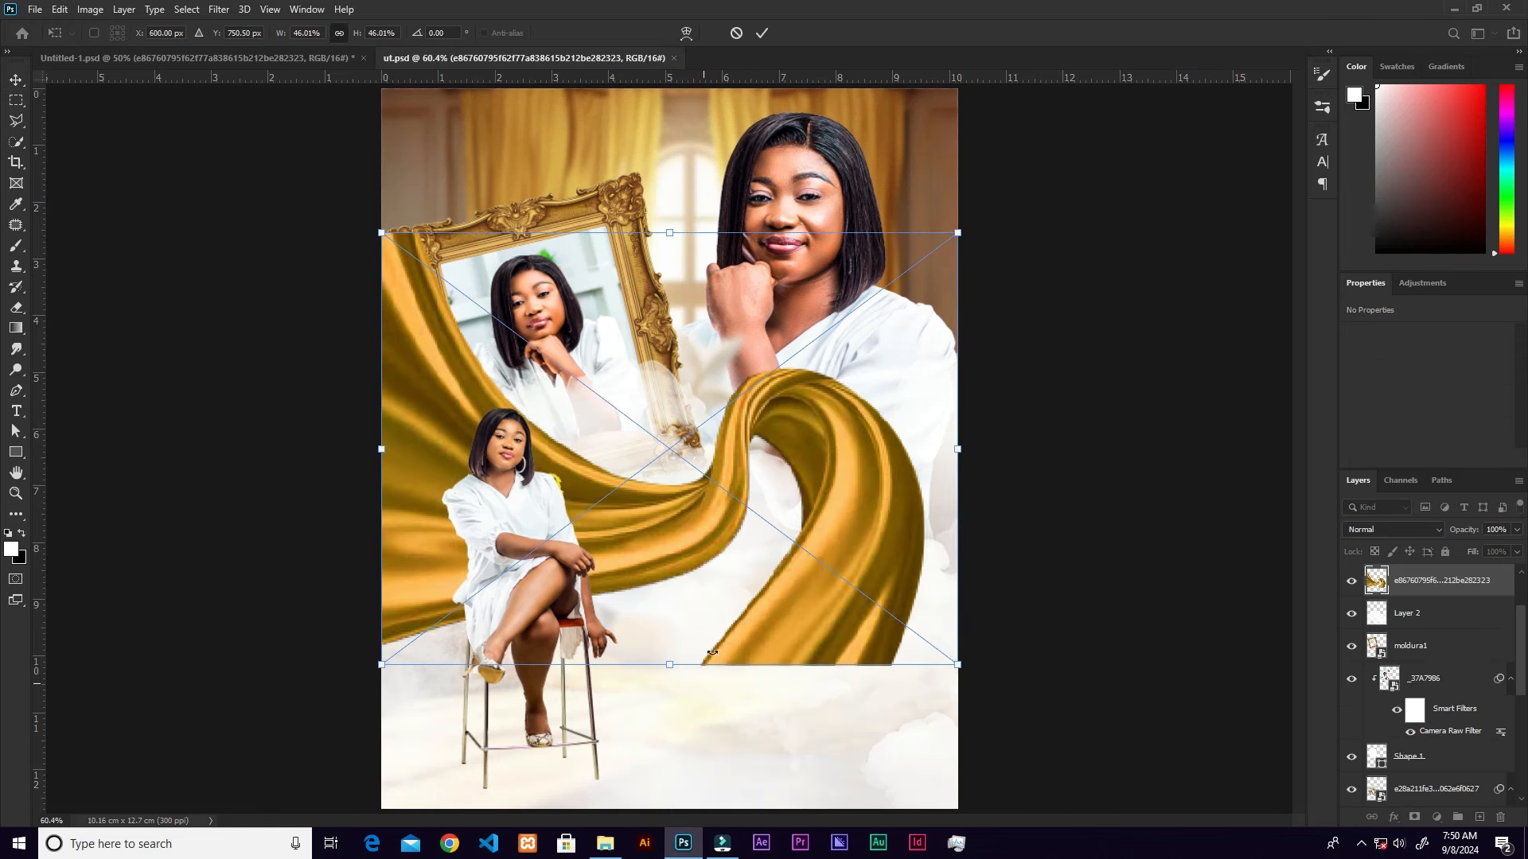
{"action": "left_click_drag", "start_coordinate": [846, 475], "coordinate": [635, 686]}
{"action": "left_click_drag", "start_coordinate": [732, 484], "coordinate": [642, 549]}
{"action": "left_click_drag", "start_coordinate": [628, 679], "coordinate": [666, 679]}
{"action": "key", "text": "ctrl+minus"}
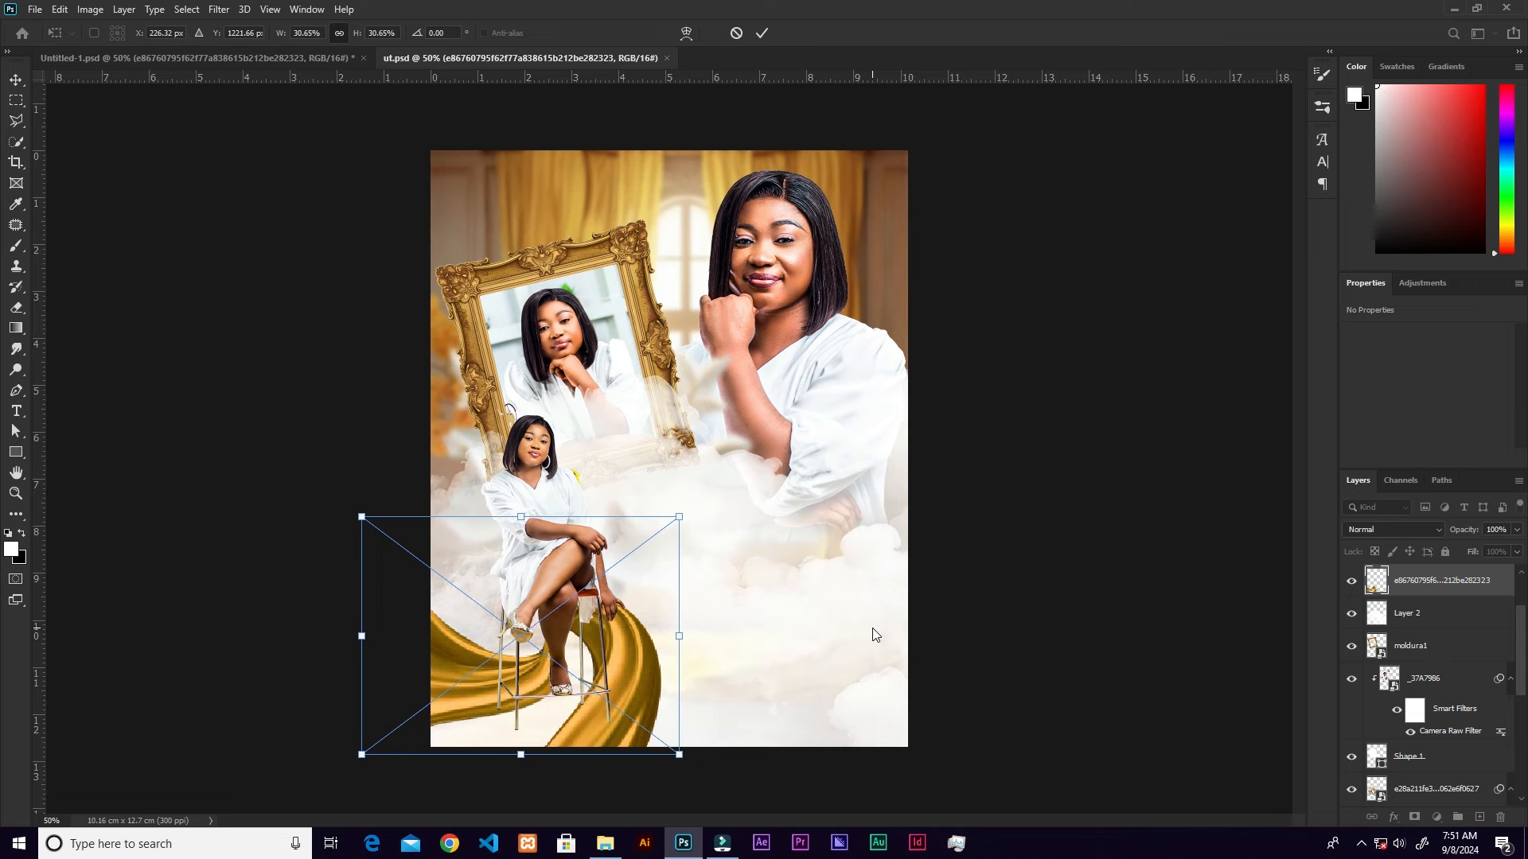
- Nudge the gold fabric left and up, resize it to about 6.6 by 5.25 cm, and commit the placement
{"action": "key", "text": "Left"}
{"action": "key", "text": "Left"}
{"action": "key", "text": "Left"}
{"action": "key", "text": "Left"}
{"action": "key", "text": "Left"}
{"action": "key", "text": "Left"}
{"action": "key", "text": "Left"}
{"action": "key", "text": "Left"}
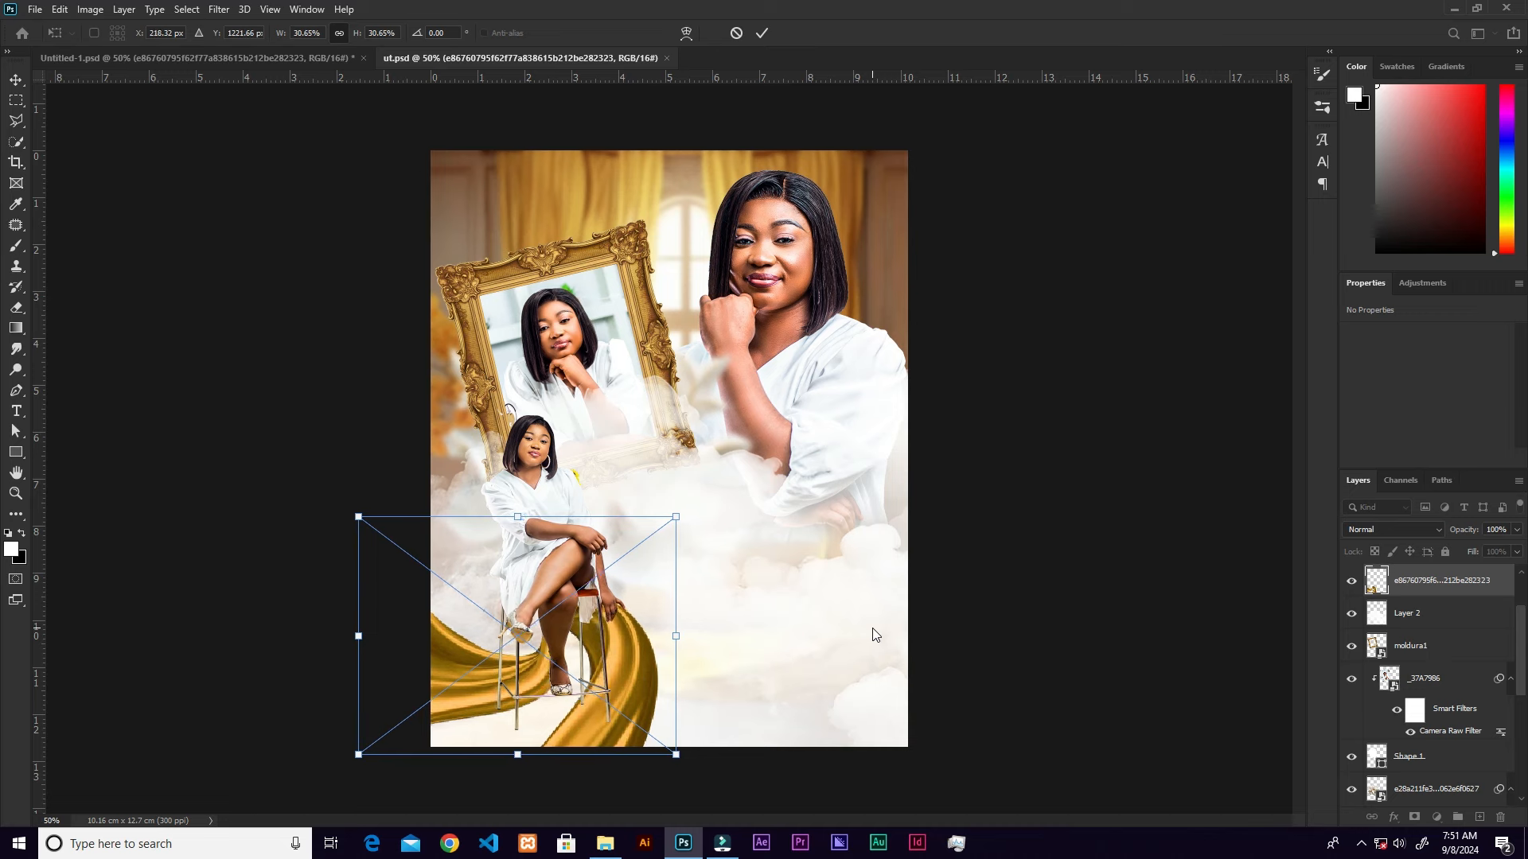
{"action": "key", "text": "Up"}
{"action": "key", "text": "Up"}
{"action": "key", "text": "Up"}
{"action": "key", "text": "Up"}
{"action": "key", "text": "Up"}
{"action": "key", "text": "Up"}
{"action": "key", "text": "Up"}
{"action": "key", "text": "Up"}
{"action": "key", "text": "Up"}
{"action": "key", "text": "Up"}
{"action": "key", "text": "Up"}
{"action": "key", "text": "Up"}
{"action": "key", "text": "Up"}
{"action": "left_click_drag", "start_coordinate": [676, 511], "coordinate": [672, 520]}
{"action": "left_click_drag", "start_coordinate": [668, 645], "coordinate": [673, 644]}
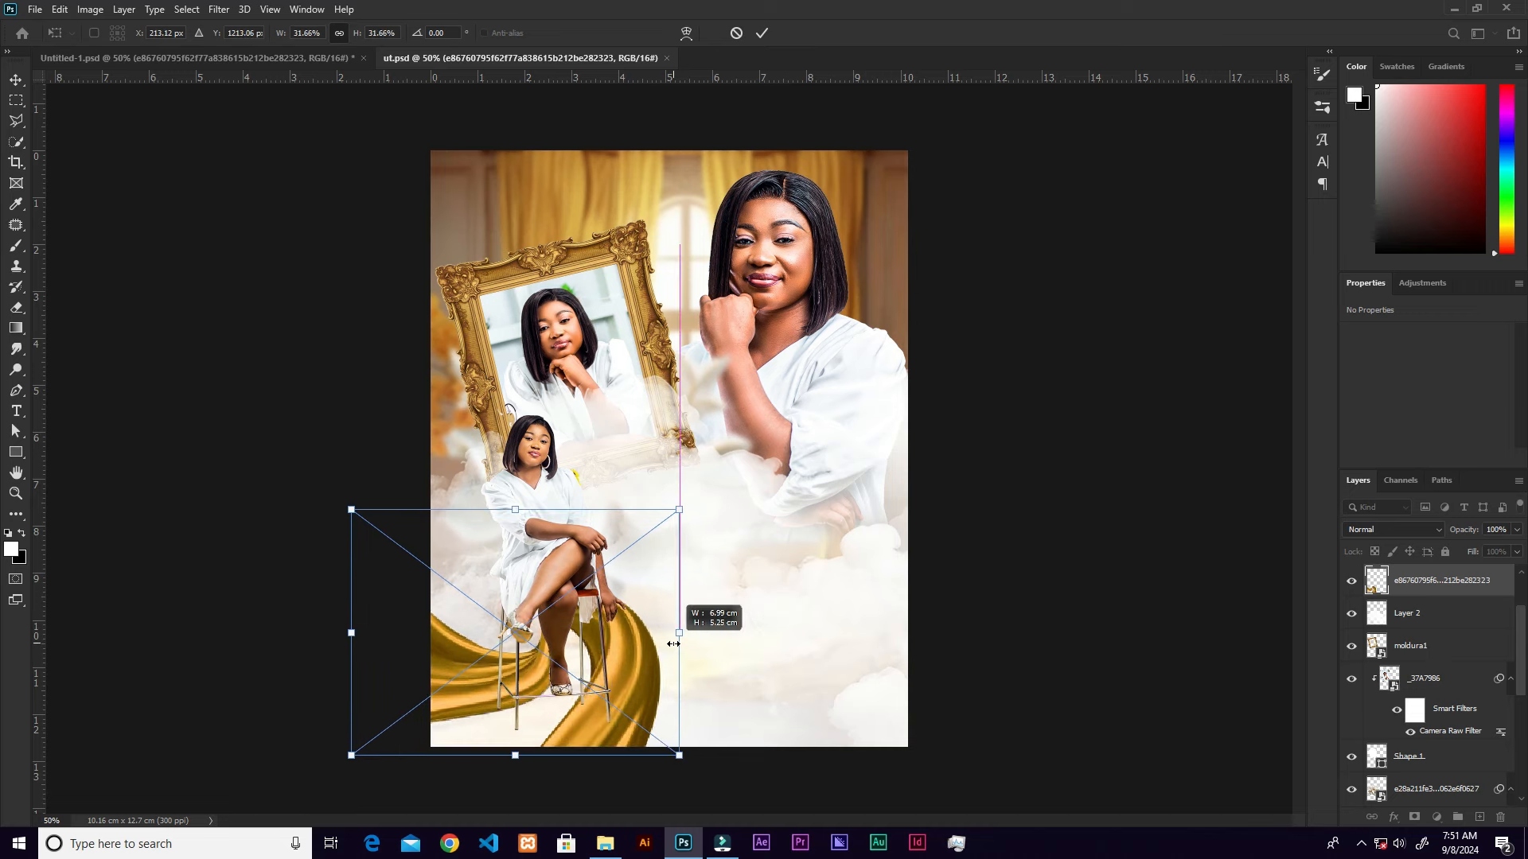
{"action": "left_click", "coordinate": [753, 35]}
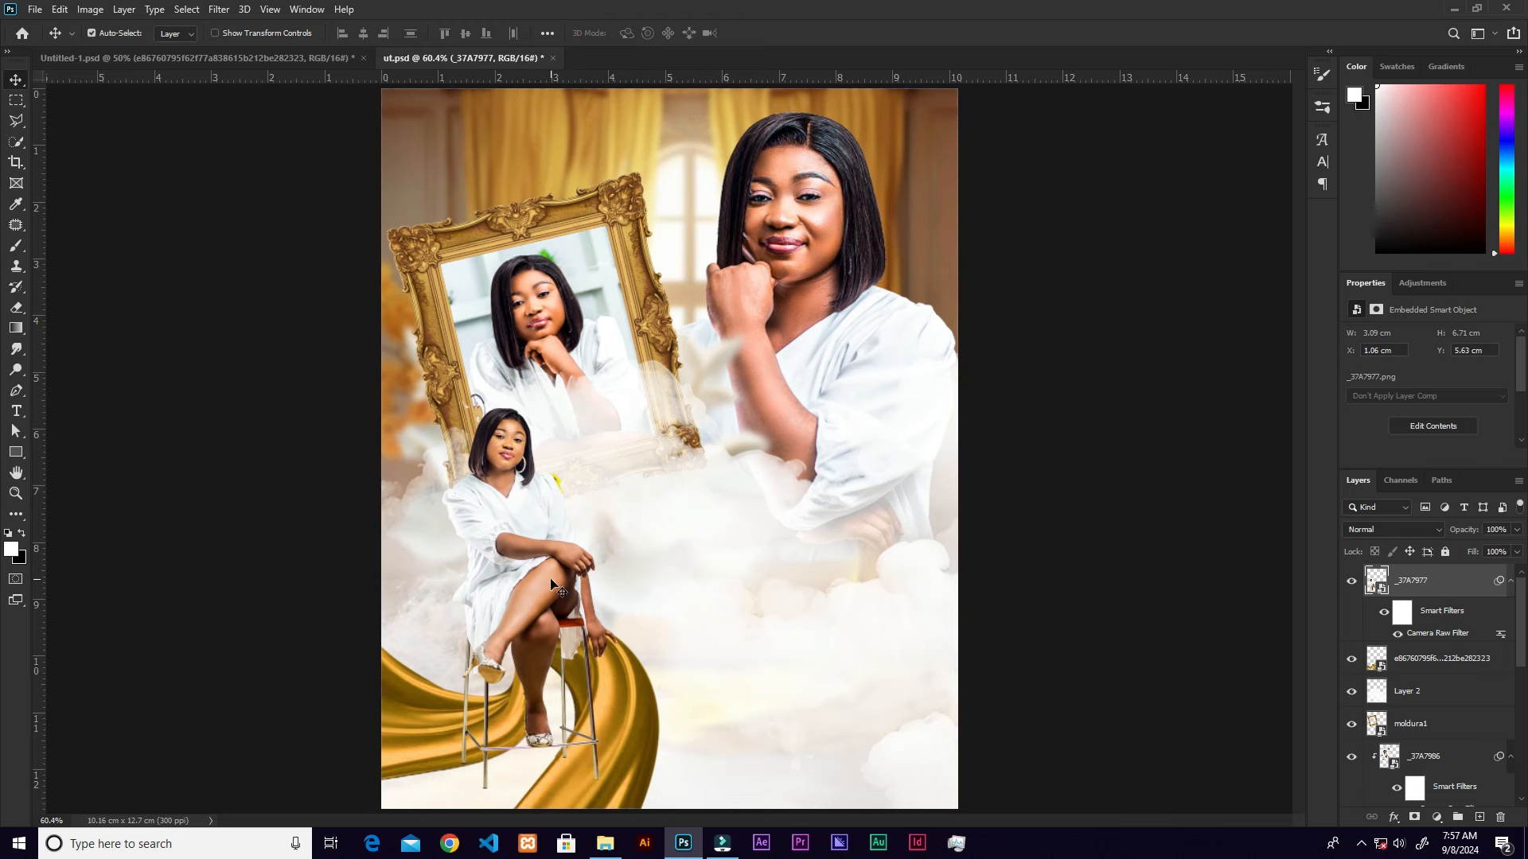
- Add a layer mask to the seated photo _37A7977, load the gold fabric's outline as a selection, and target the mask
{"action": "left_click", "coordinate": [1351, 582]}
{"action": "left_click", "coordinate": [1352, 584]}
{"action": "left_click", "coordinate": [1414, 817]}
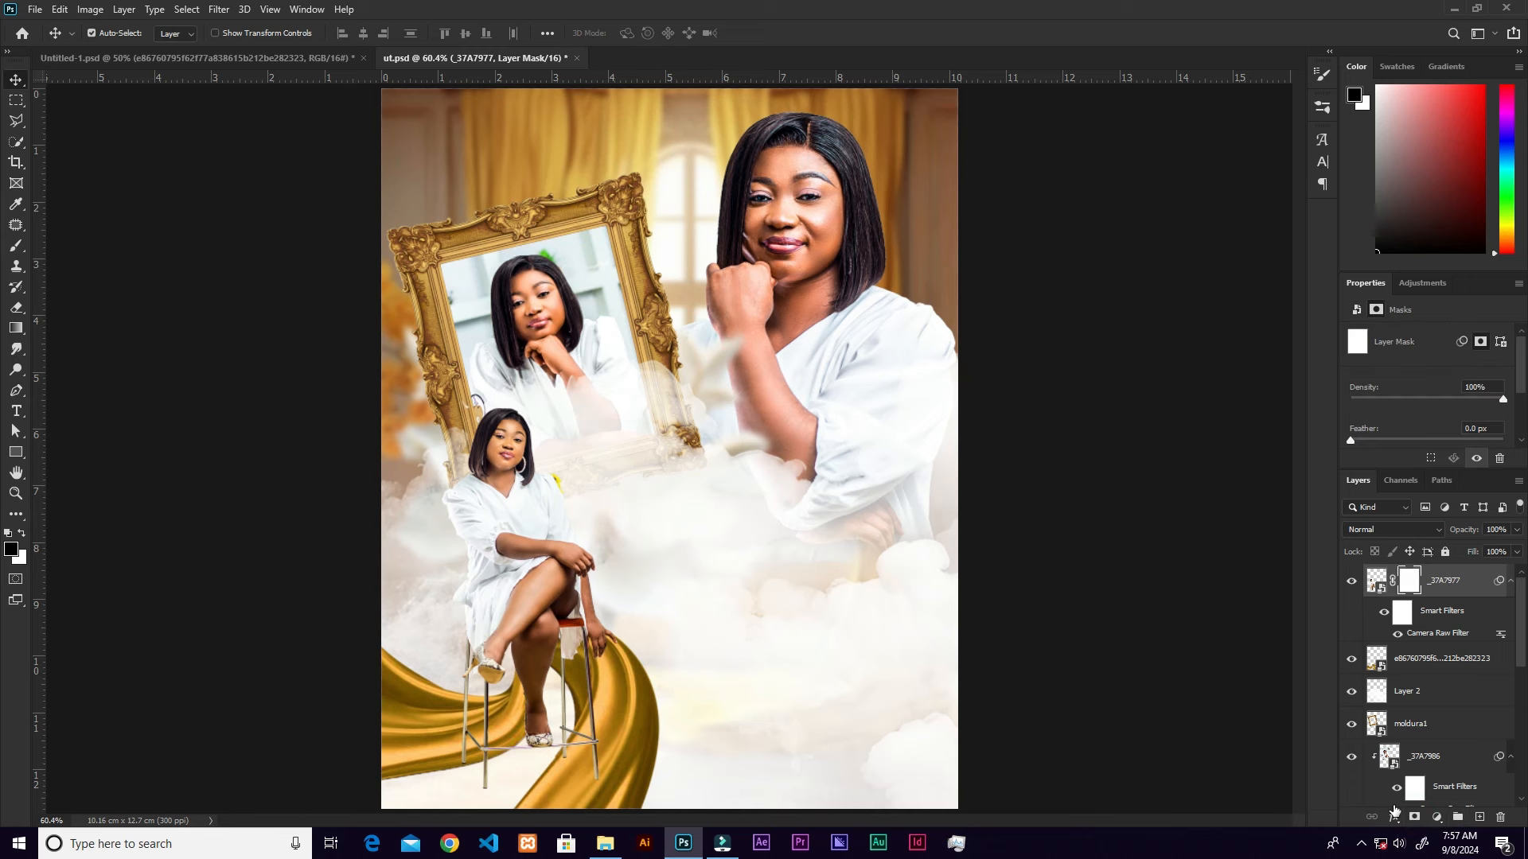
{"action": "left_click", "coordinate": [620, 686]}
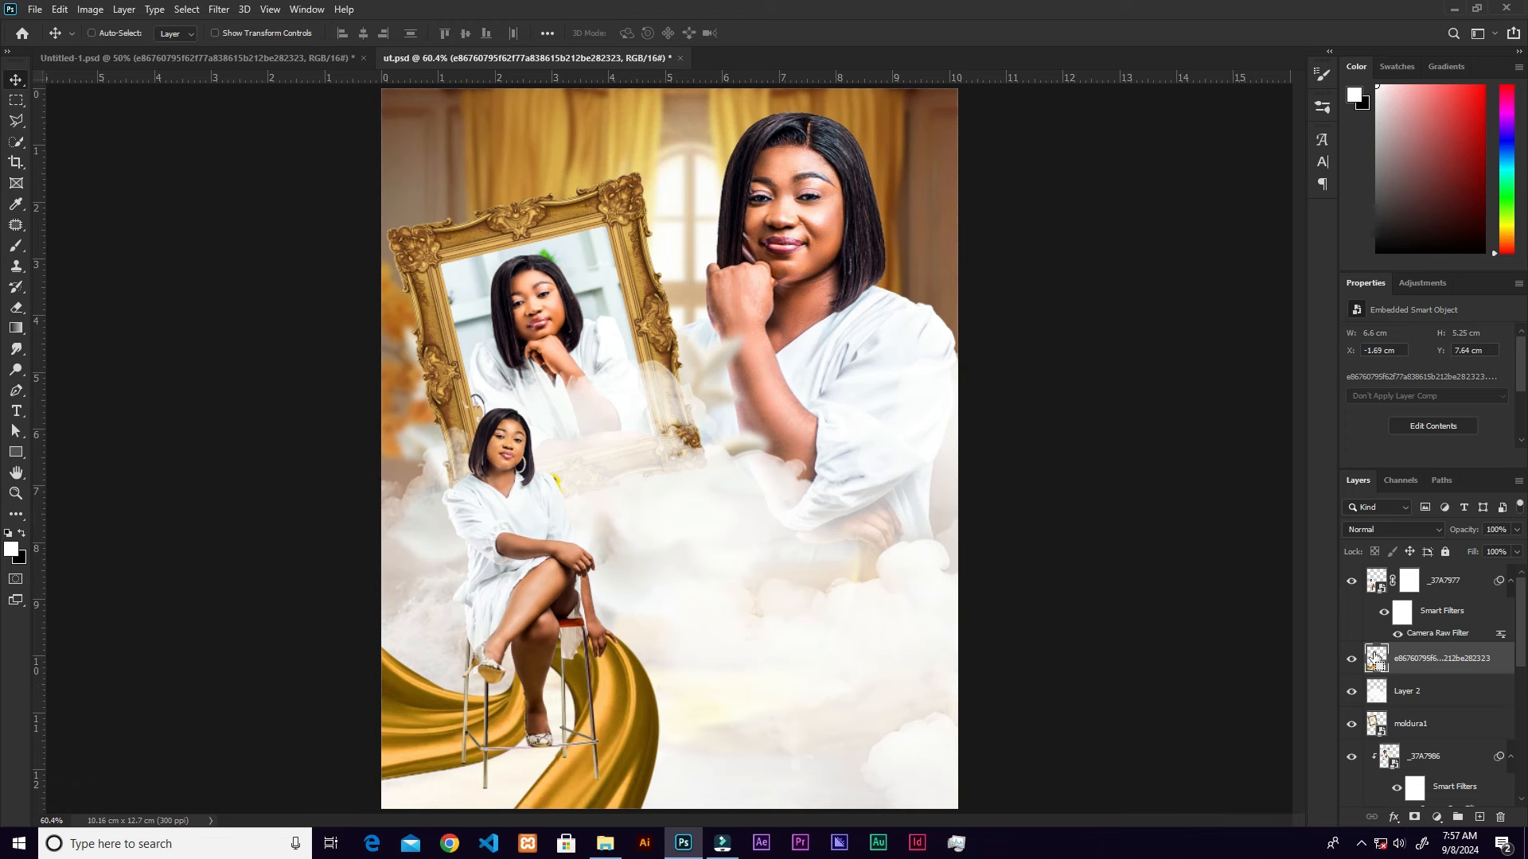
{"action": "left_click", "coordinate": [1374, 658], "text": "ctrl"}
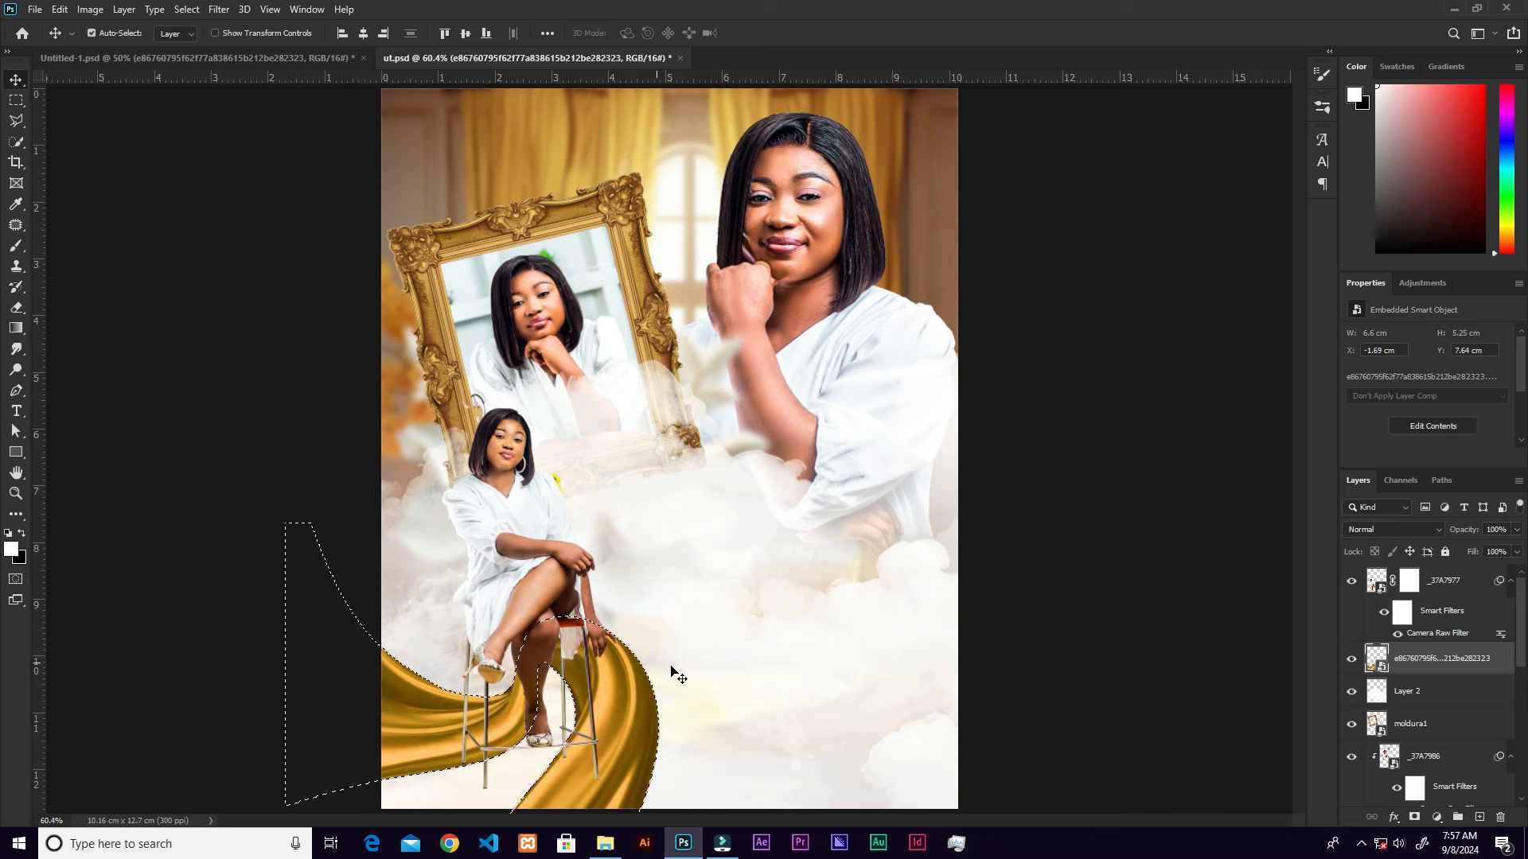
{"action": "left_click", "coordinate": [1408, 579]}
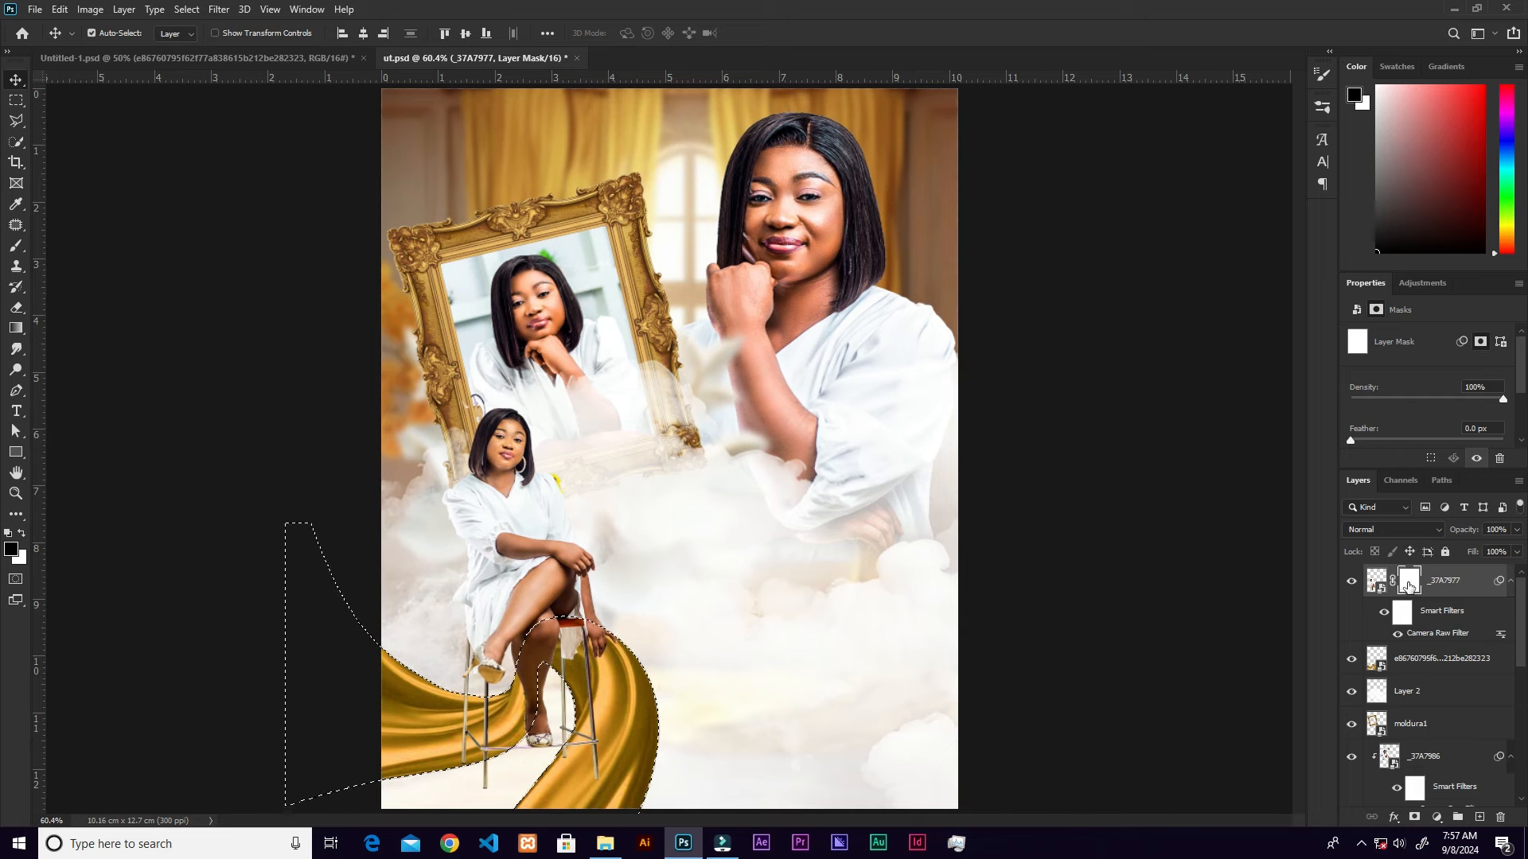
- Paint black on the _37A7977 mask with a 100 px soft round brush, hiding the lower part of the stool leg over the gold fabric
{"action": "key", "text": "ctrl+plus"}
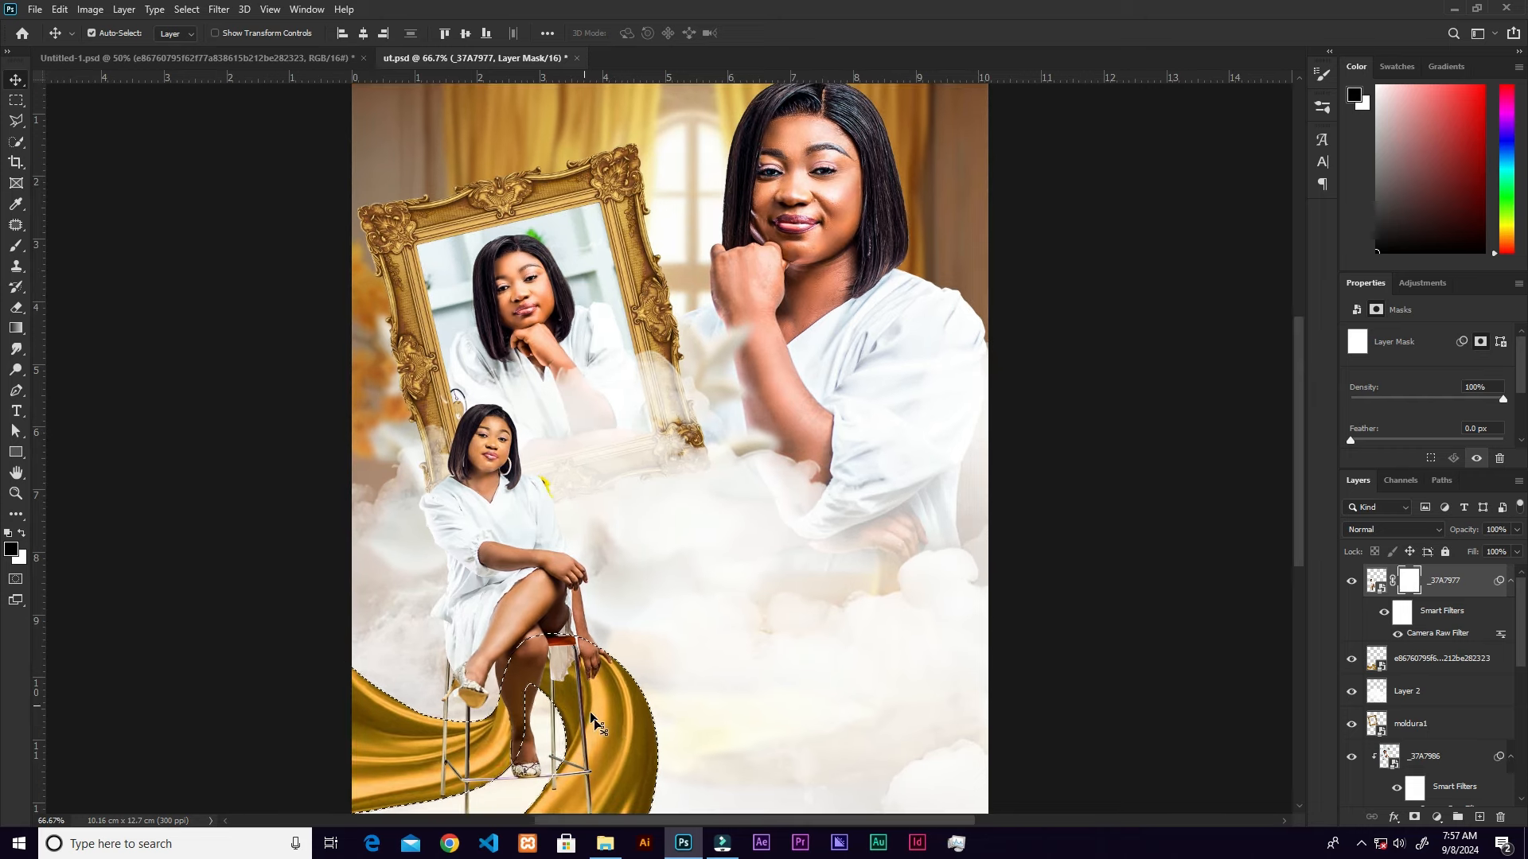
{"action": "left_click_drag", "start_coordinate": [692, 614], "coordinate": [759, 447]}
{"action": "scroll", "coordinate": [696, 430], "scroll_direction": "up", "scroll_amount": 5}
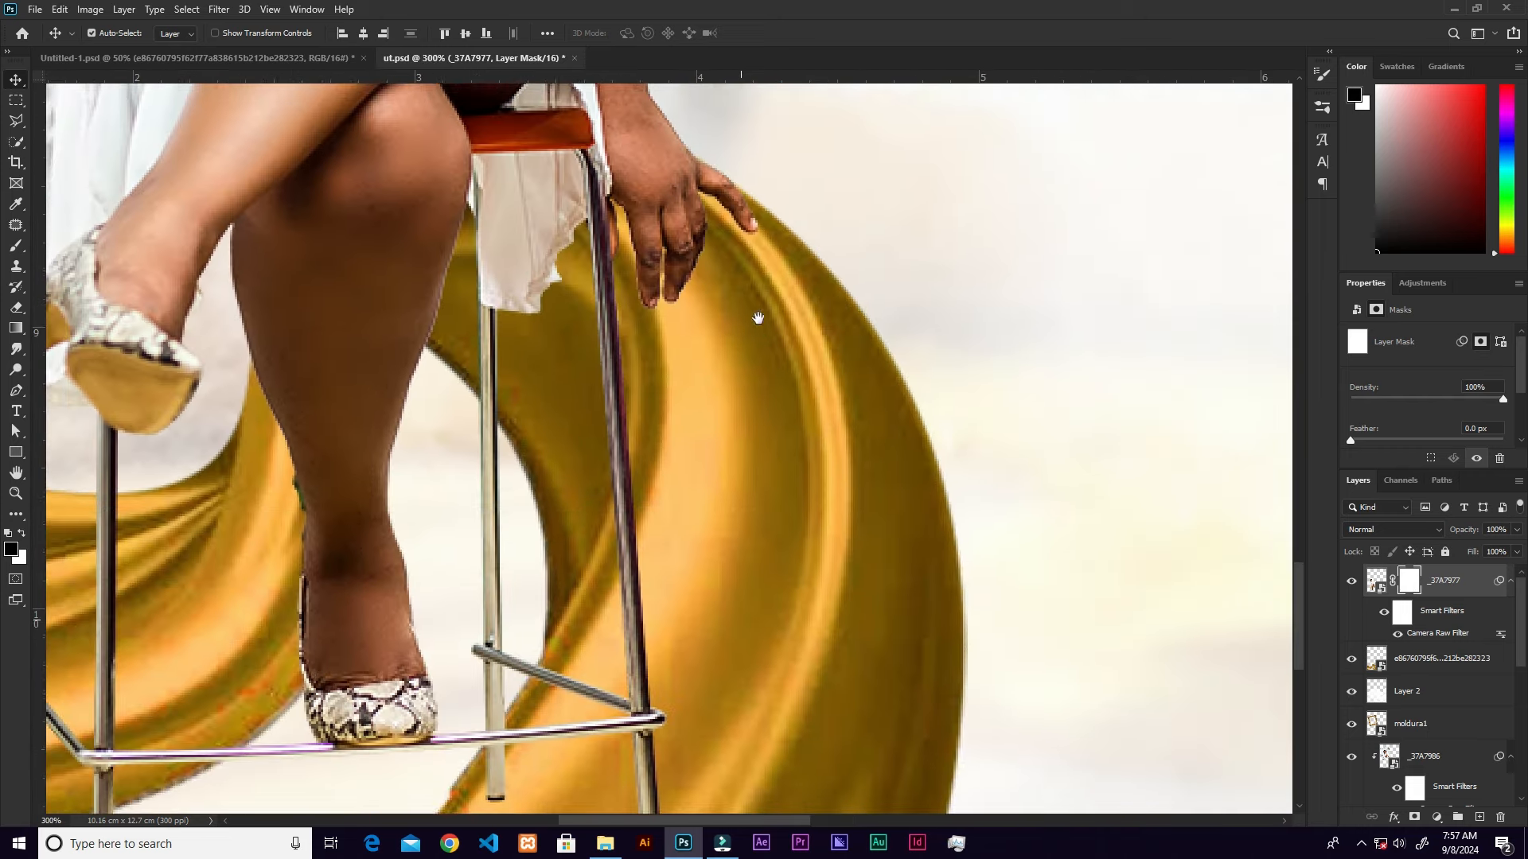
{"action": "left_click", "coordinate": [16, 245]}
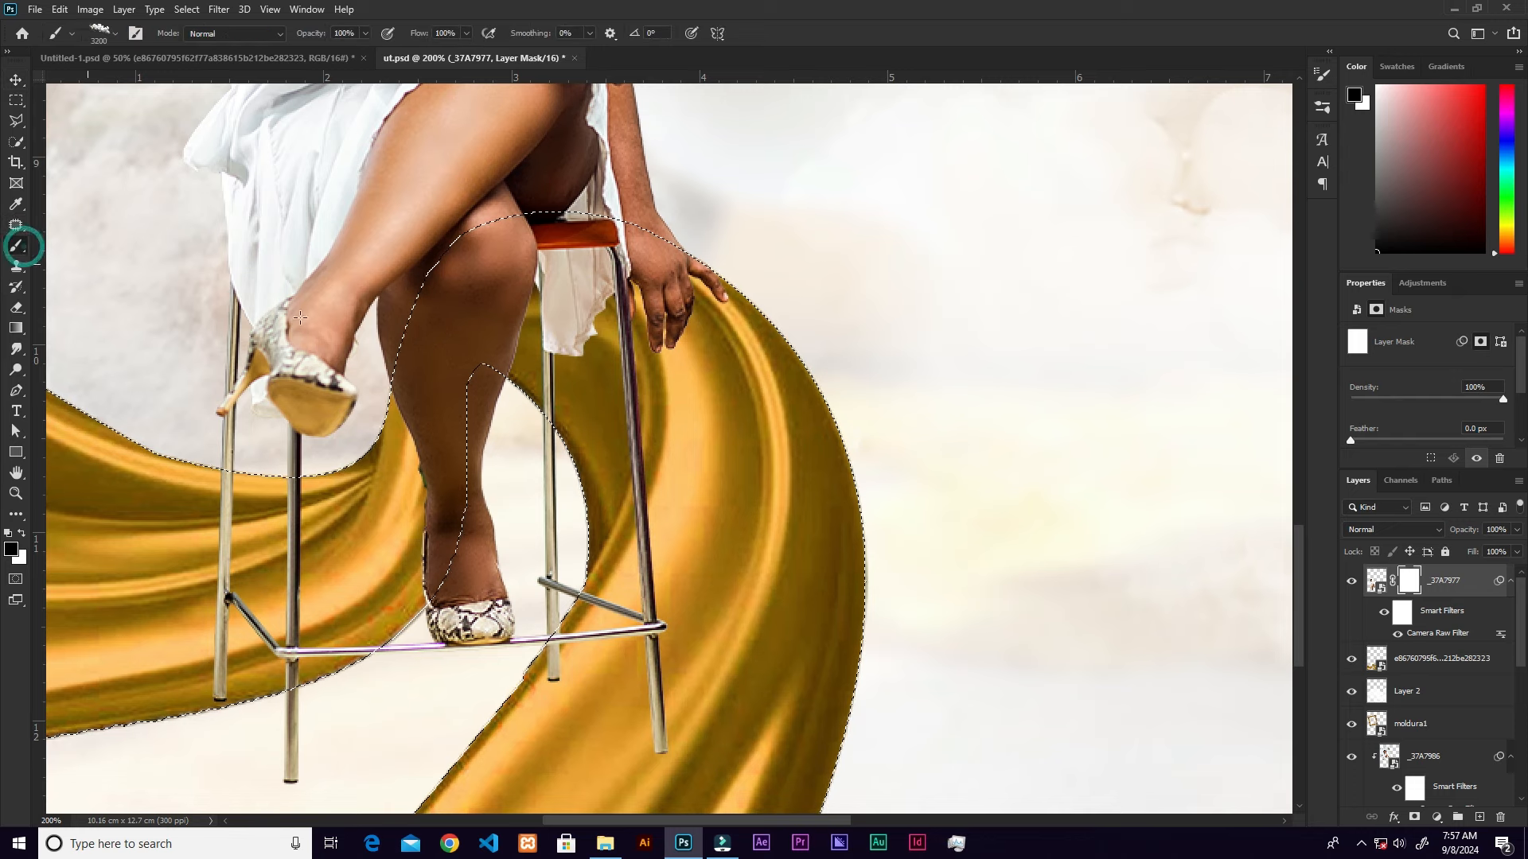
{"action": "right_click", "coordinate": [729, 484]}
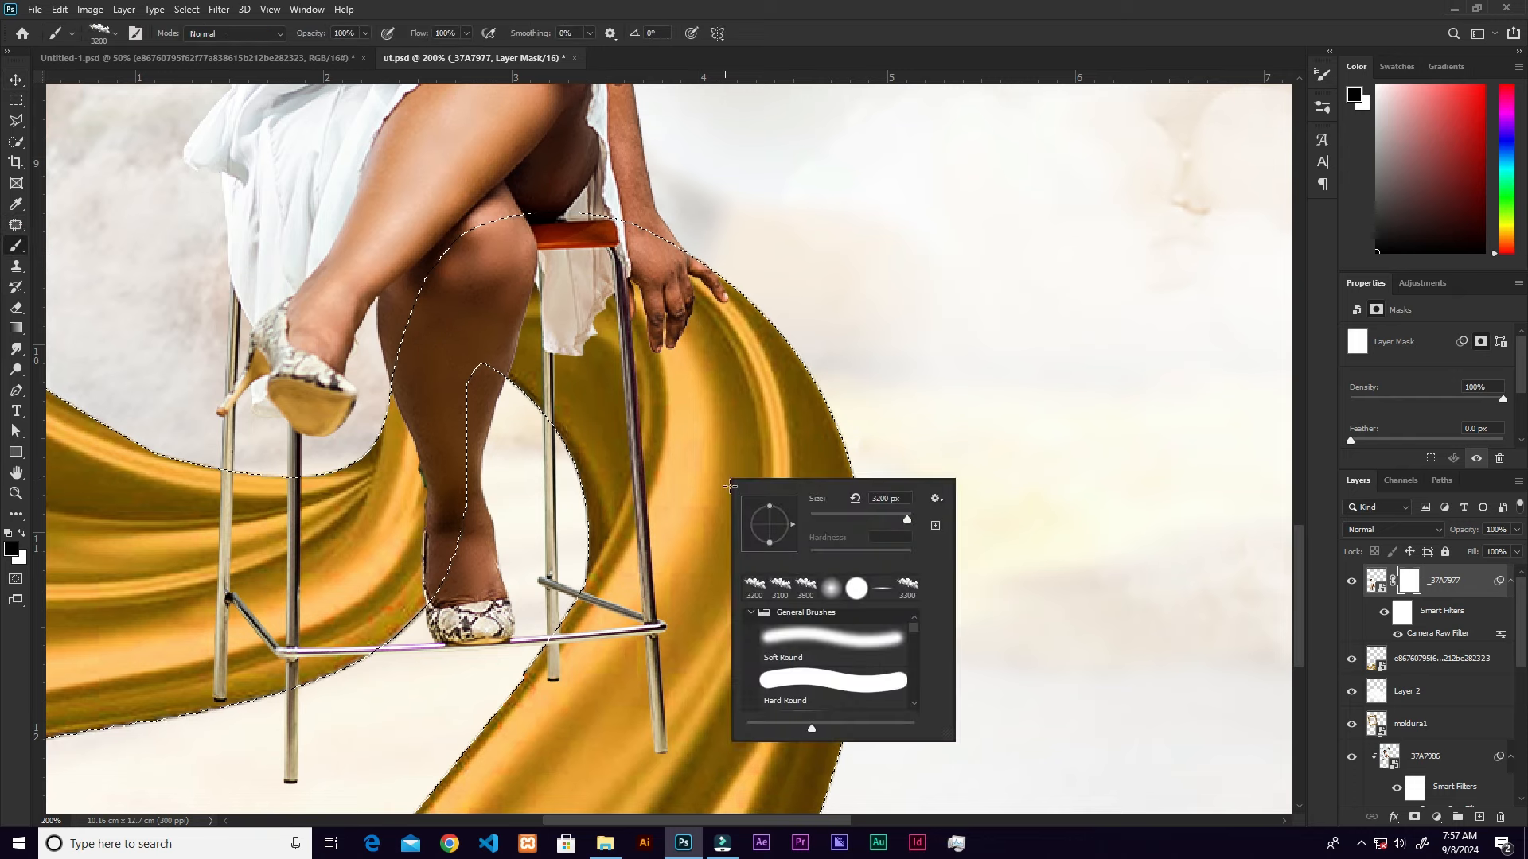
{"action": "left_click", "coordinate": [829, 589]}
{"action": "key", "text": "Escape"}
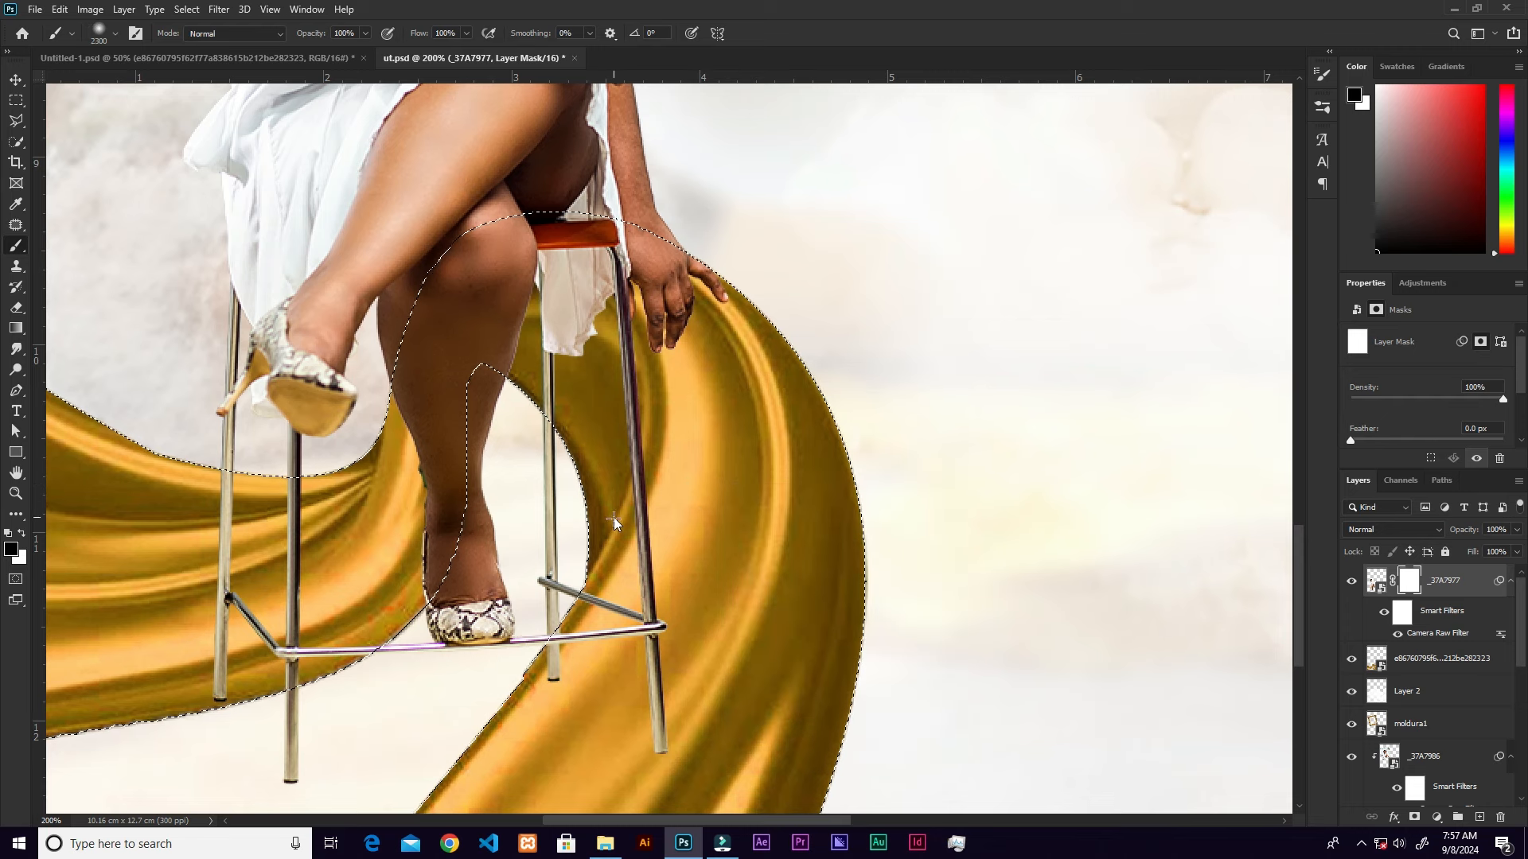
{"action": "key", "text": "bracketleft"}
{"action": "key", "text": "bracketleft"}
{"action": "key", "text": "bracketleft"}
{"action": "key", "text": "bracketleft"}
{"action": "key", "text": "bracketleft"}
{"action": "key", "text": "bracketleft"}
{"action": "key", "text": "bracketleft"}
{"action": "key", "text": "bracketleft"}
{"action": "key", "text": "bracketleft"}
{"action": "key", "text": "bracketleft"}
{"action": "key", "text": "bracketleft"}
{"action": "key", "text": "bracketleft"}
{"action": "key", "text": "bracketleft"}
{"action": "key", "text": "bracketleft"}
{"action": "key", "text": "bracketleft"}
{"action": "key", "text": "bracketleft"}
{"action": "key", "text": "bracketleft"}
{"action": "key", "text": "bracketleft"}
{"action": "key", "text": "bracketleft"}
{"action": "key", "text": "bracketleft"}
{"action": "mouse_move", "coordinate": [549, 565]}
{"action": "left_mouse_down"}
{"action": "mouse_move", "coordinate": [573, 700]}
{"action": "mouse_move", "coordinate": [645, 724]}
{"action": "mouse_move", "coordinate": [637, 740]}
{"action": "mouse_move", "coordinate": [678, 655]}
{"action": "mouse_move", "coordinate": [608, 699]}
{"action": "mouse_move", "coordinate": [620, 648]}
{"action": "mouse_move", "coordinate": [595, 642]}
{"action": "mouse_move", "coordinate": [615, 638]}
{"action": "left_mouse_up"}
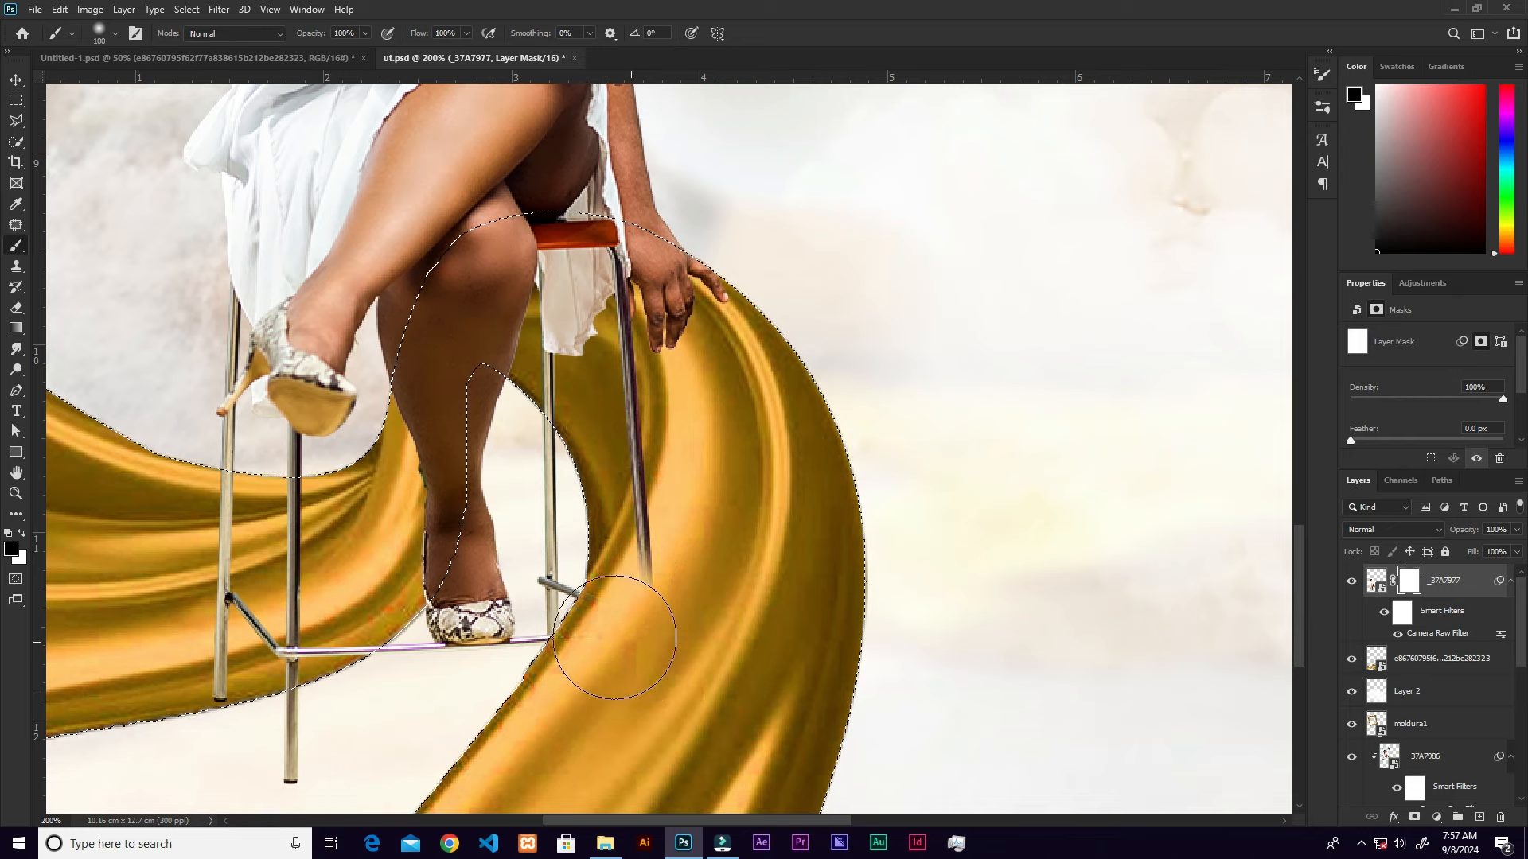
{"action": "mouse_move", "coordinate": [647, 575]}
{"action": "left_mouse_down"}
{"action": "mouse_move", "coordinate": [680, 559]}
{"action": "mouse_move", "coordinate": [674, 510]}
{"action": "mouse_move", "coordinate": [696, 549]}
{"action": "left_mouse_up"}
- Switch the mask brush to the Hard Round tip for cleaning up the stool leg over the fabric
{"action": "key", "text": "ctrl+plus"}
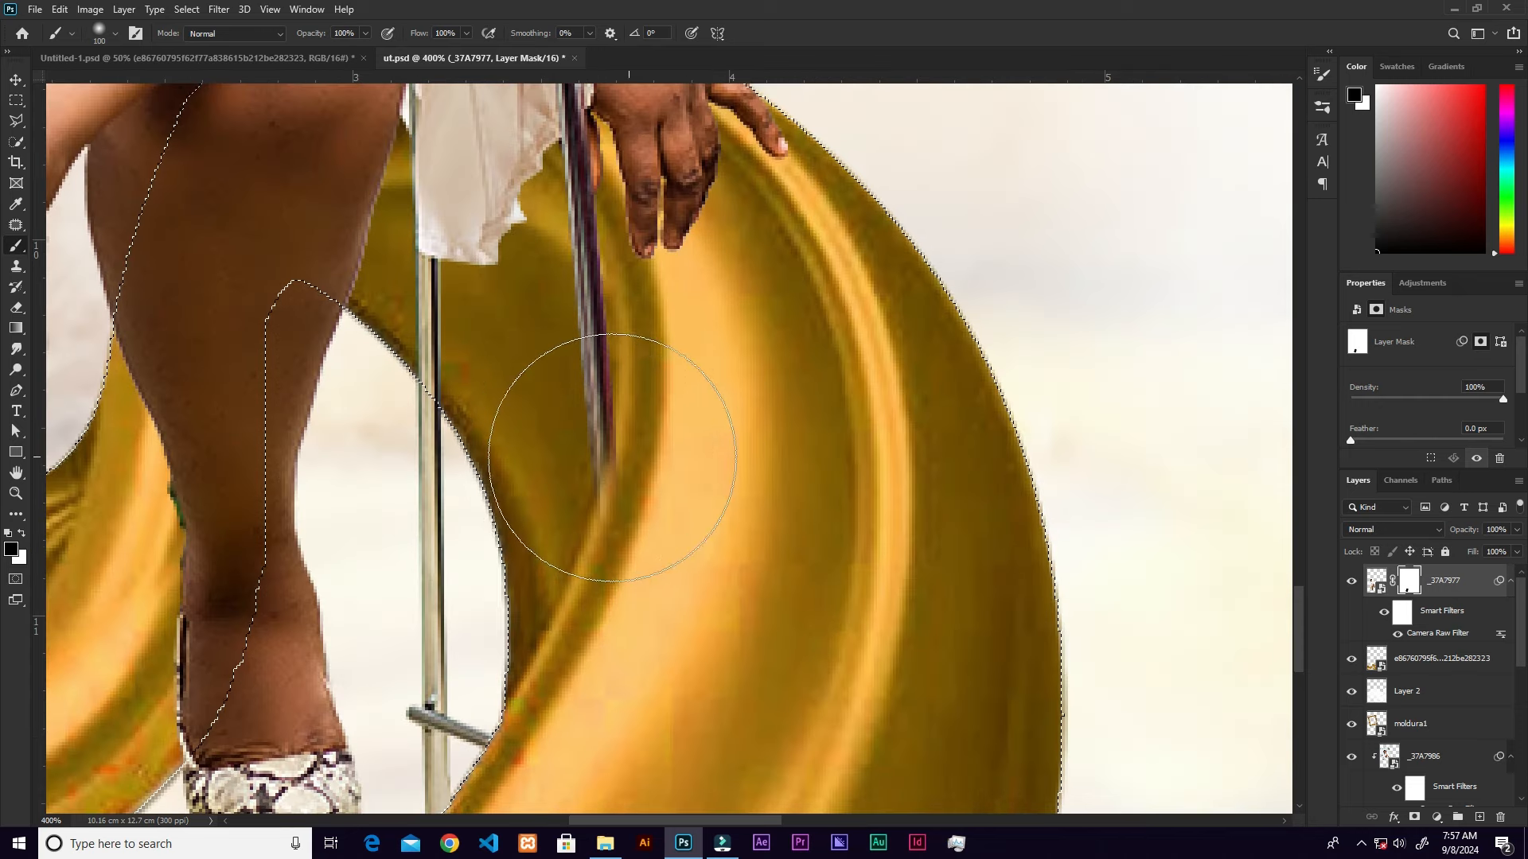
{"action": "right_click", "coordinate": [677, 449]}
{"action": "left_click", "coordinate": [749, 661]}
{"action": "key", "text": "Return"}
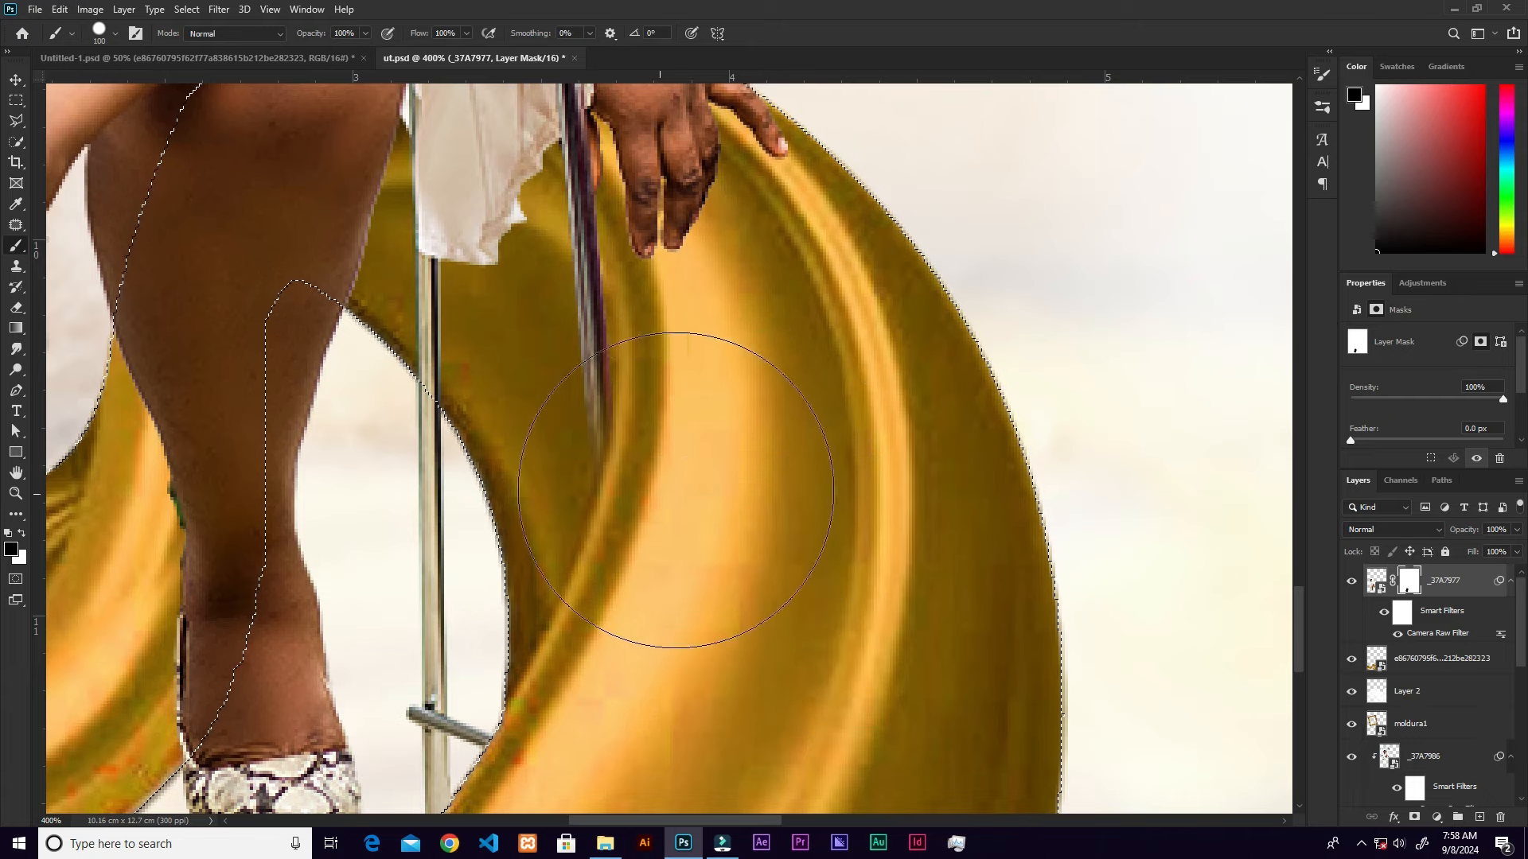
- Paint white on the _37A7977 mask with a 35 px Hard Round brush, restoring the stool leg down to the fabric's fold
{"action": "left_click", "coordinate": [754, 478]}
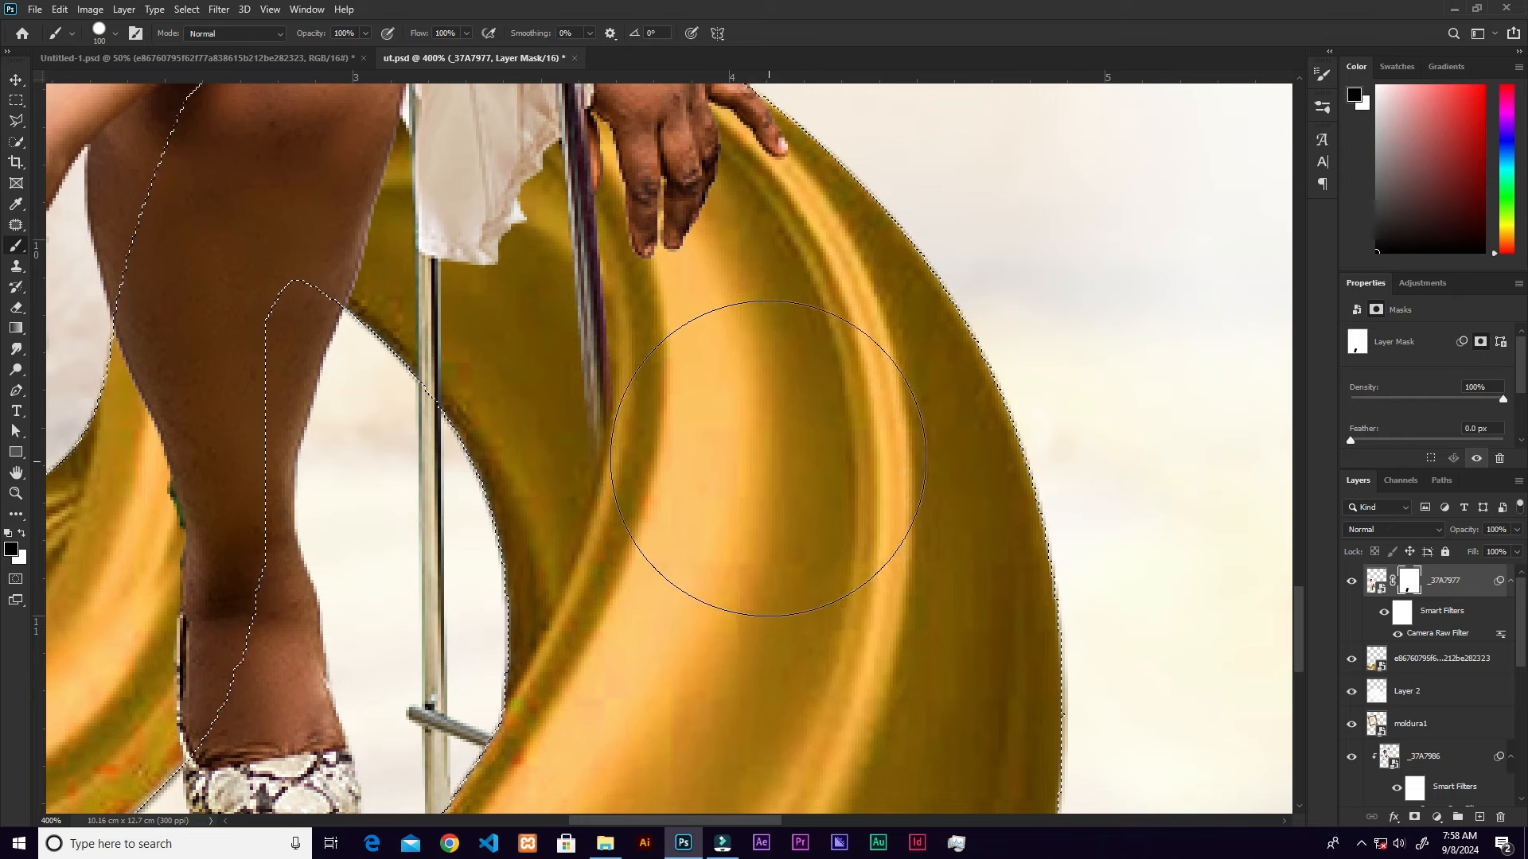
{"action": "left_click", "coordinate": [747, 527]}
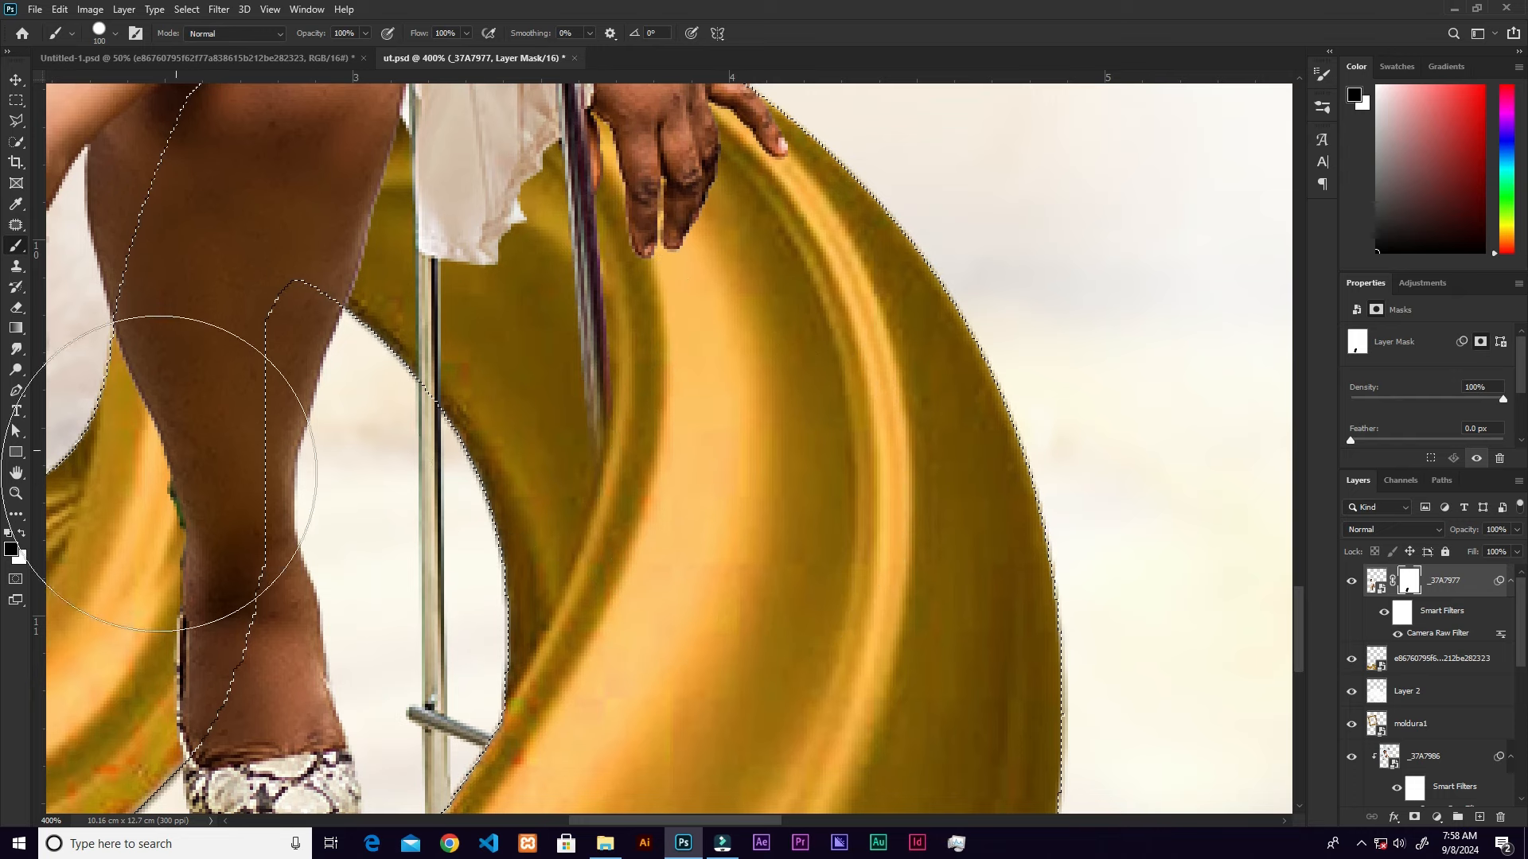
{"action": "left_click", "coordinate": [23, 534]}
{"action": "key", "text": "bracketleft"}
{"action": "key", "text": "bracketleft"}
{"action": "key", "text": "bracketleft"}
{"action": "key", "text": "bracketleft"}
{"action": "key", "text": "bracketleft"}
{"action": "key", "text": "bracketleft"}
{"action": "key", "text": "bracketleft"}
{"action": "key", "text": "bracketleft"}
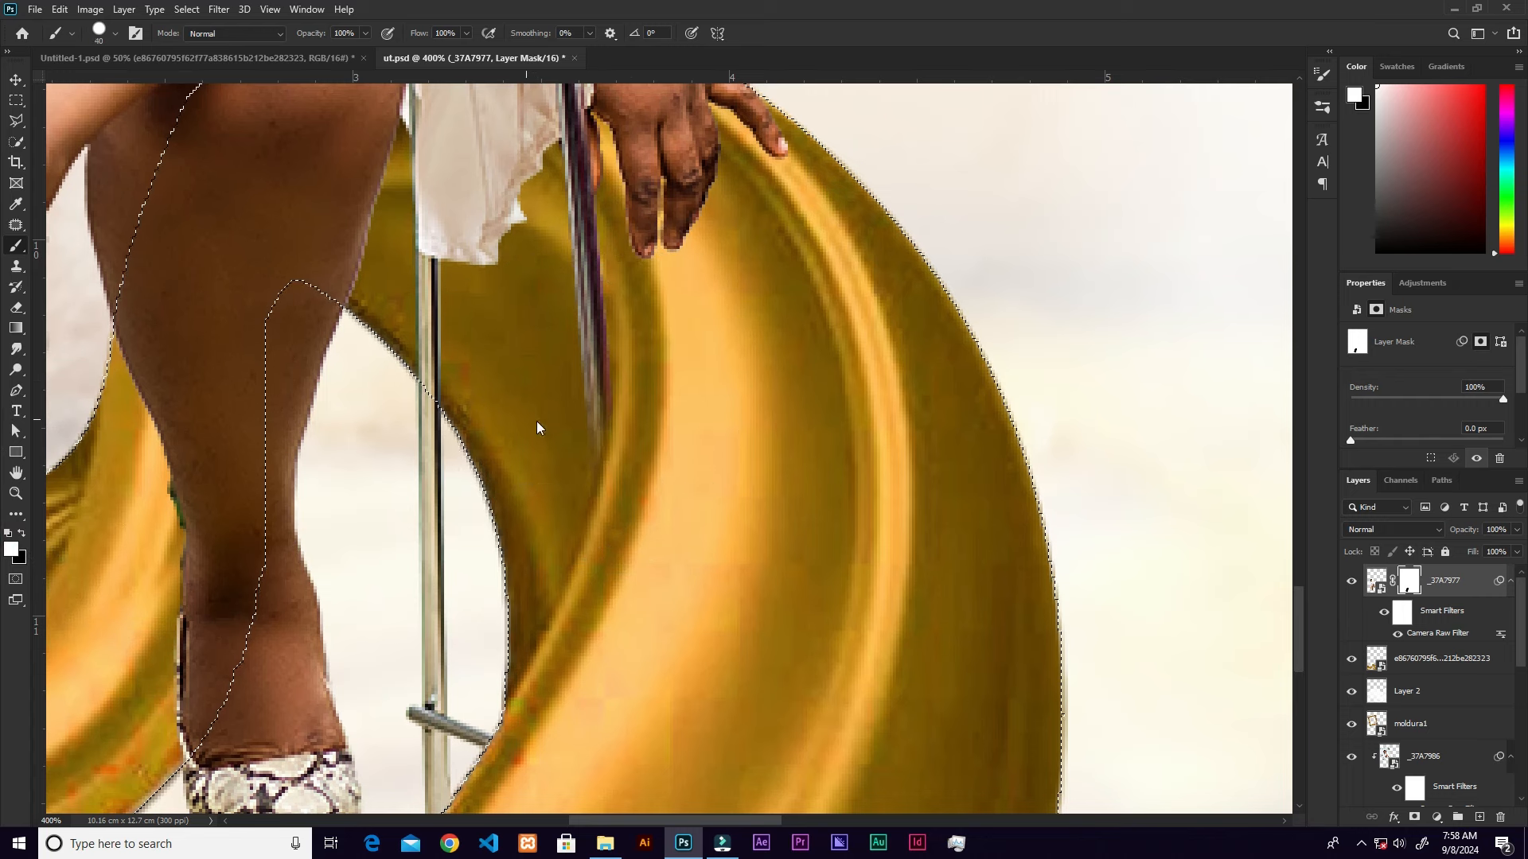
{"action": "mouse_move", "coordinate": [550, 439]}
{"action": "left_mouse_down"}
{"action": "mouse_move", "coordinate": [546, 489]}
{"action": "mouse_move", "coordinate": [538, 460]}
{"action": "mouse_move", "coordinate": [541, 475]}
{"action": "left_mouse_up"}
{"action": "left_click", "coordinate": [540, 474]}
{"action": "left_click", "coordinate": [537, 475]}
{"action": "left_click_drag", "start_coordinate": [549, 416], "coordinate": [539, 425]}
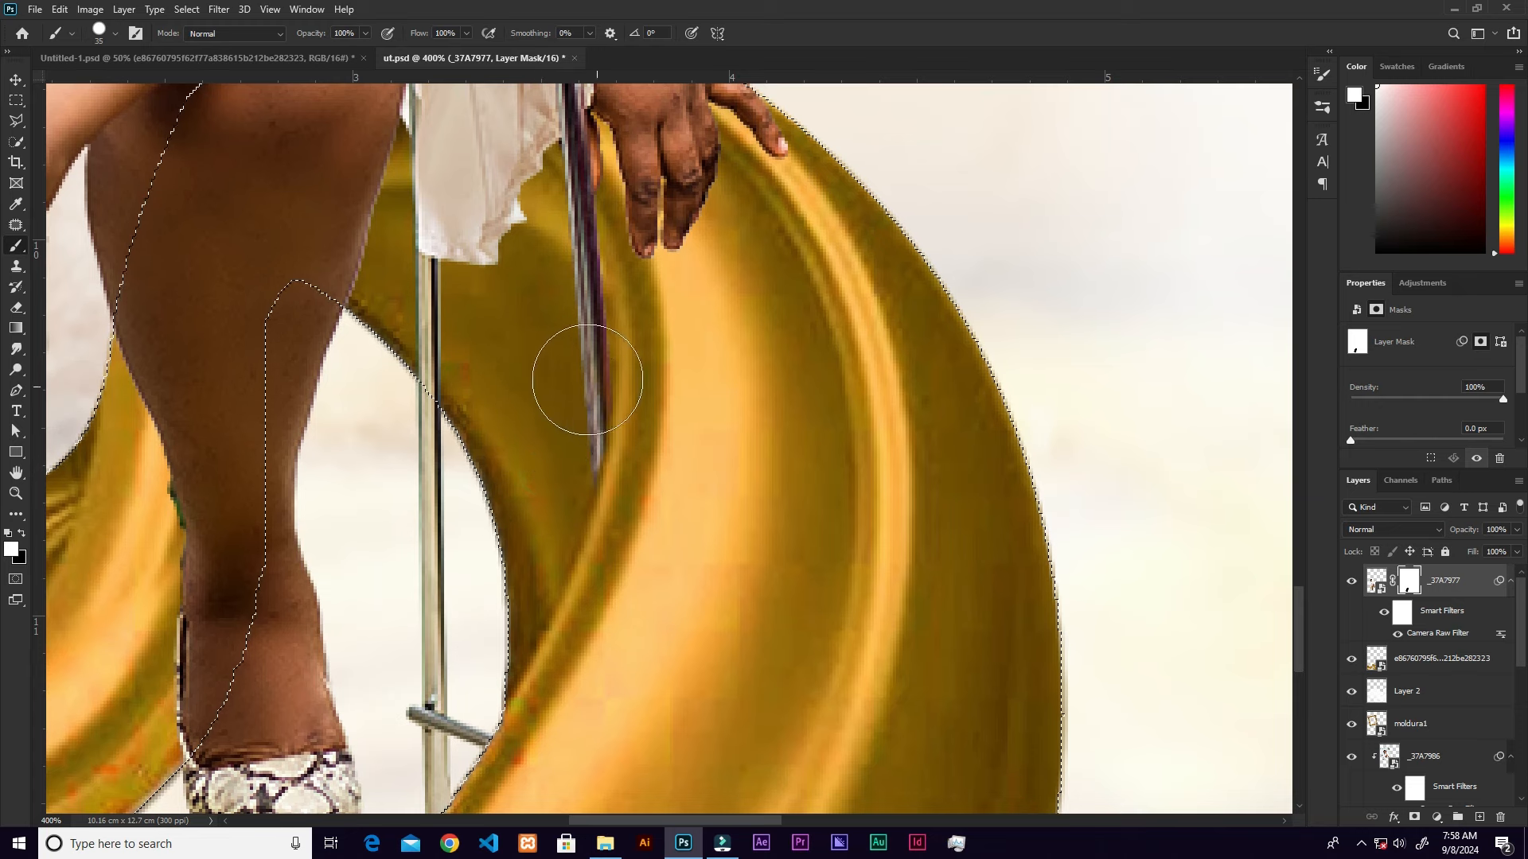
{"action": "left_click", "coordinate": [545, 330]}
{"action": "key", "text": "v"}
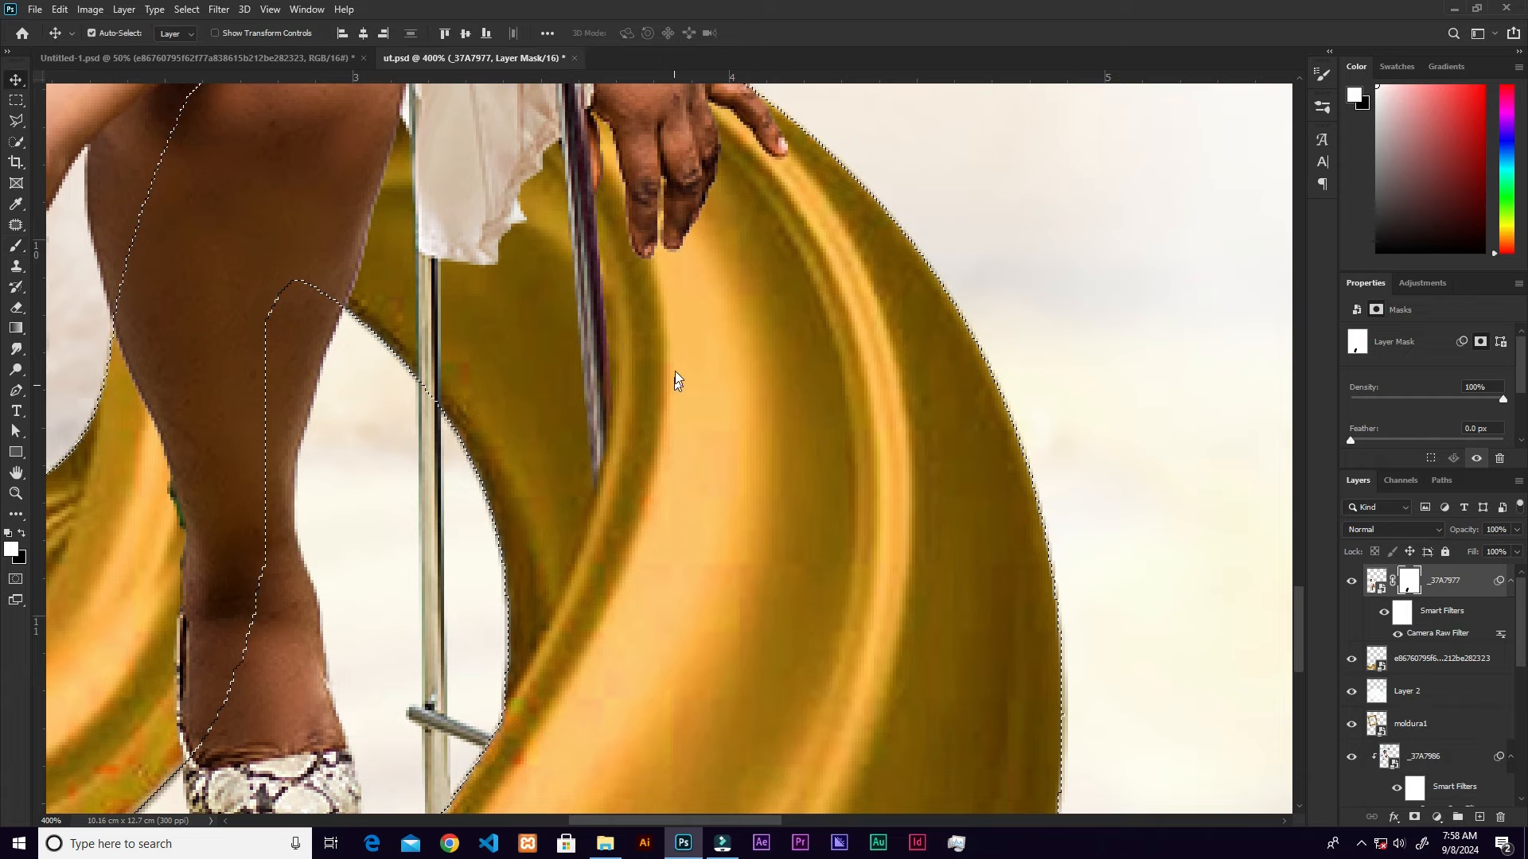
- Clear the fabric-outline selection
{"action": "key", "text": "ctrl+minus"}
{"action": "key", "text": "ctrl+minus"}
{"action": "key", "text": "ctrl+minus"}
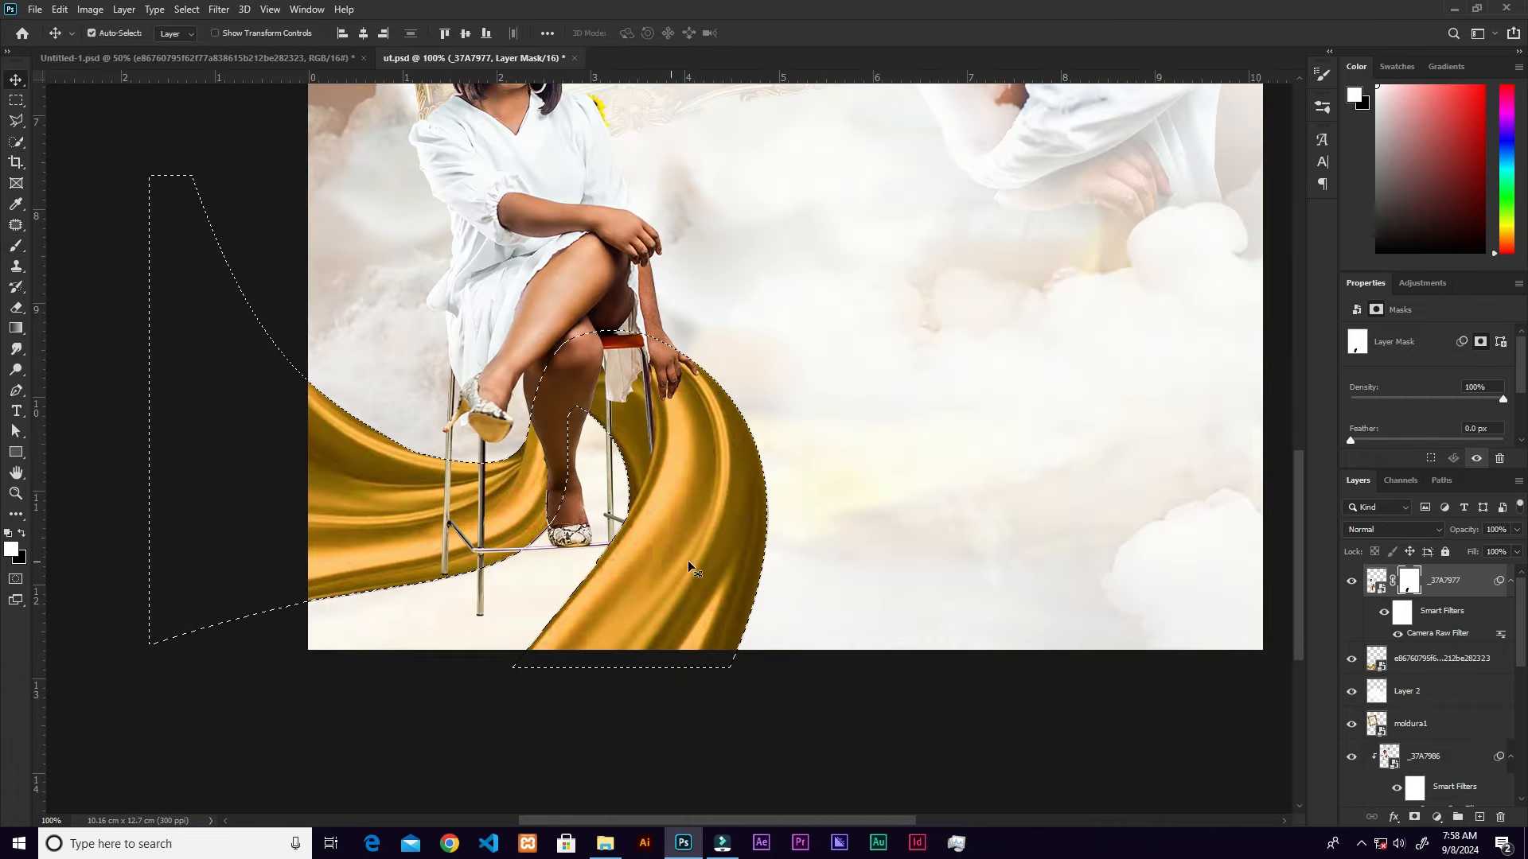
{"action": "key", "text": "ctrl"}
{"action": "key", "text": "ctrl+d"}
{"action": "key", "text": "ctrl+minus"}
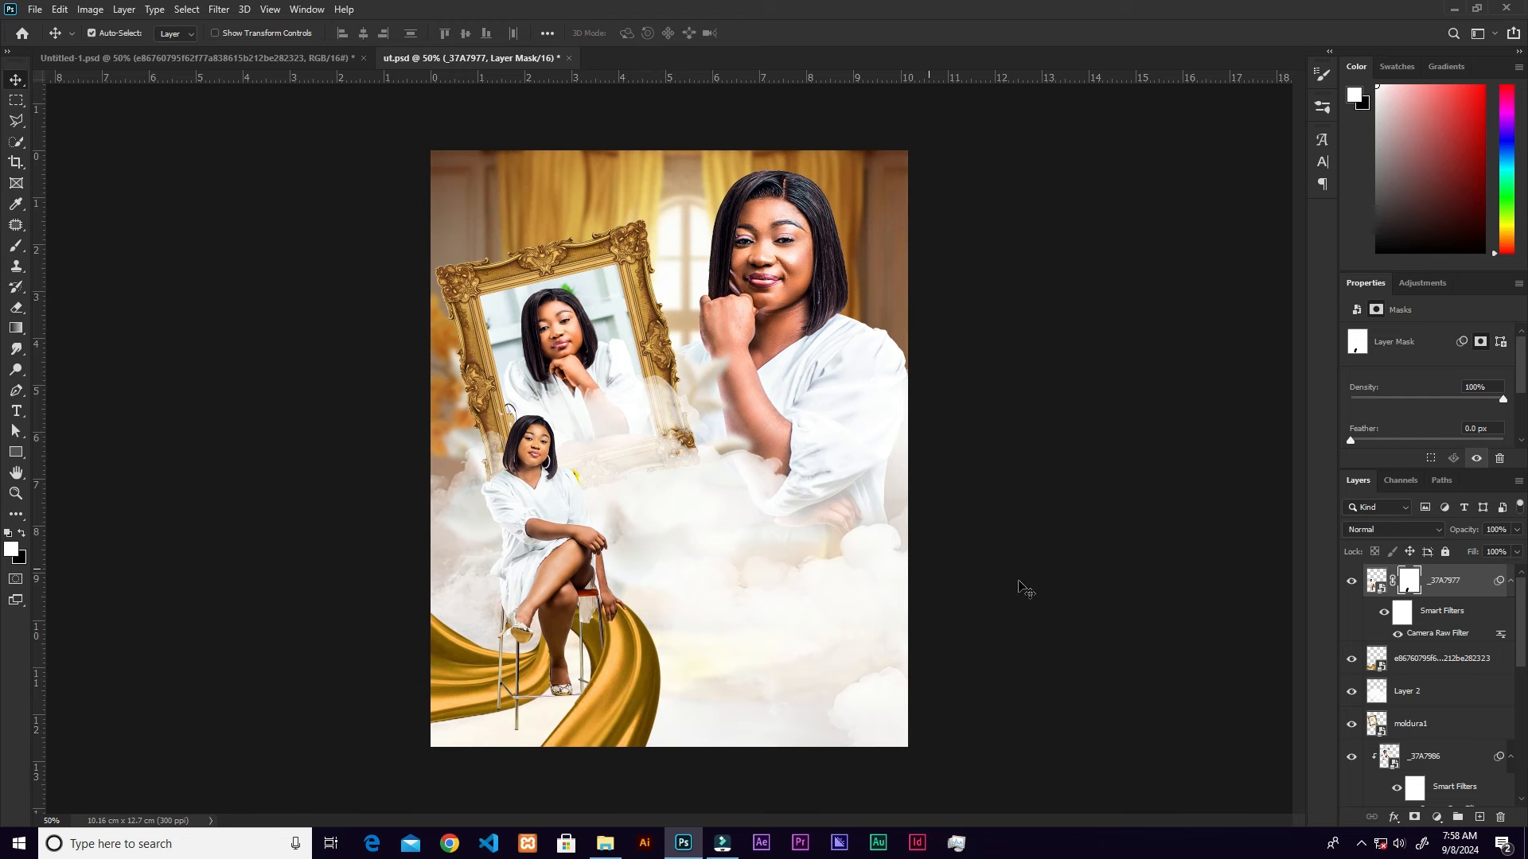
- Create a new empty layer and place it directly beneath the gold fabric layer
{"action": "left_click", "coordinate": [1433, 661]}
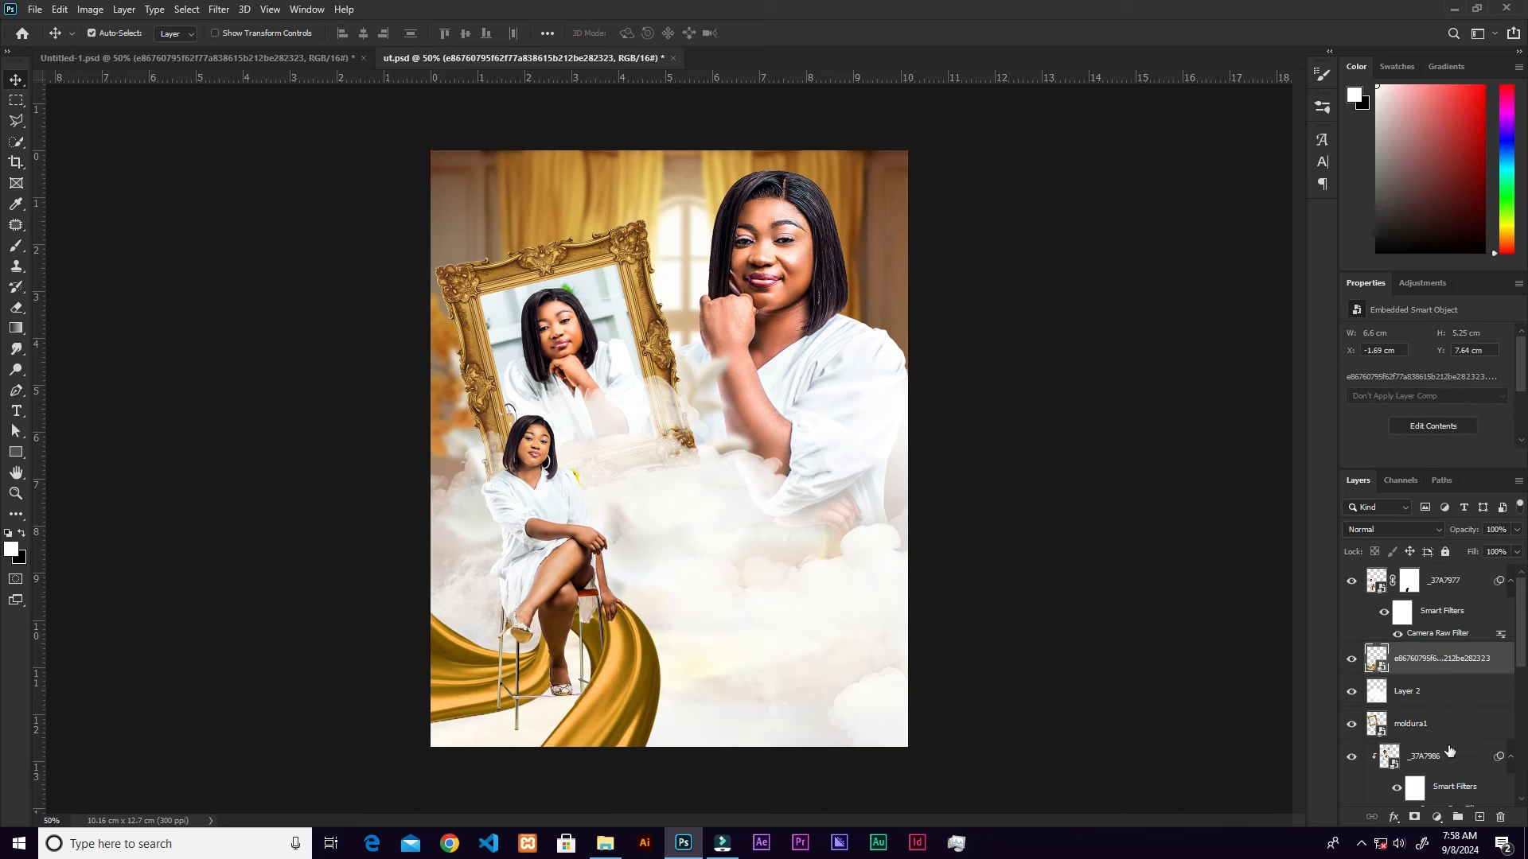
{"action": "left_click", "coordinate": [1479, 817]}
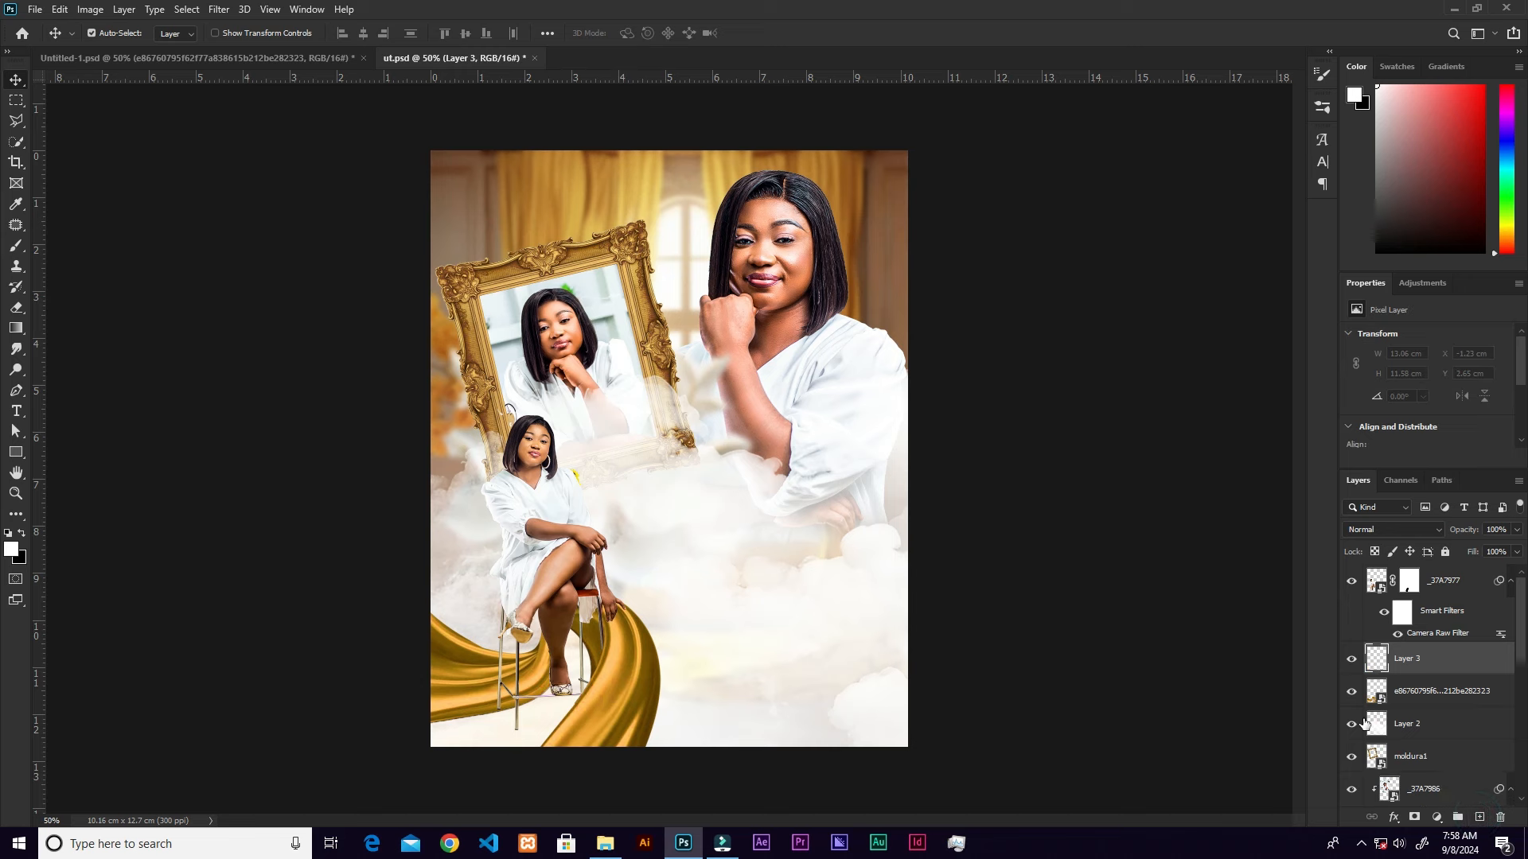
{"action": "left_click_drag", "start_coordinate": [1447, 681], "coordinate": [1442, 705]}
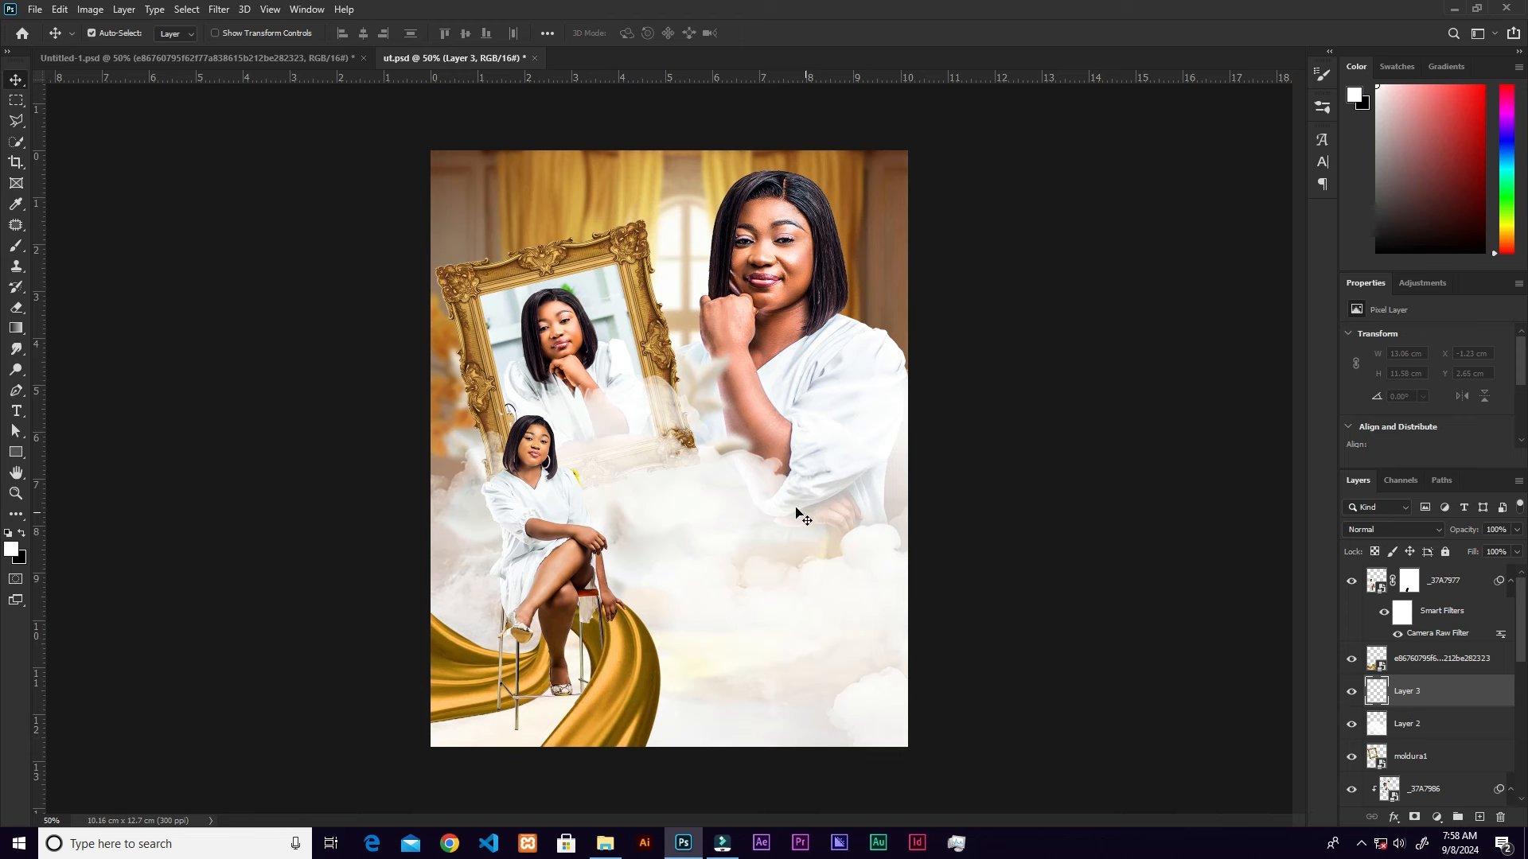
- Set up a 250 px Soft Round brush with 0% hardness and its tip flattened into a thin horizontal ellipse
{"action": "key", "text": "b"}
{"action": "right_click", "coordinate": [709, 489]}
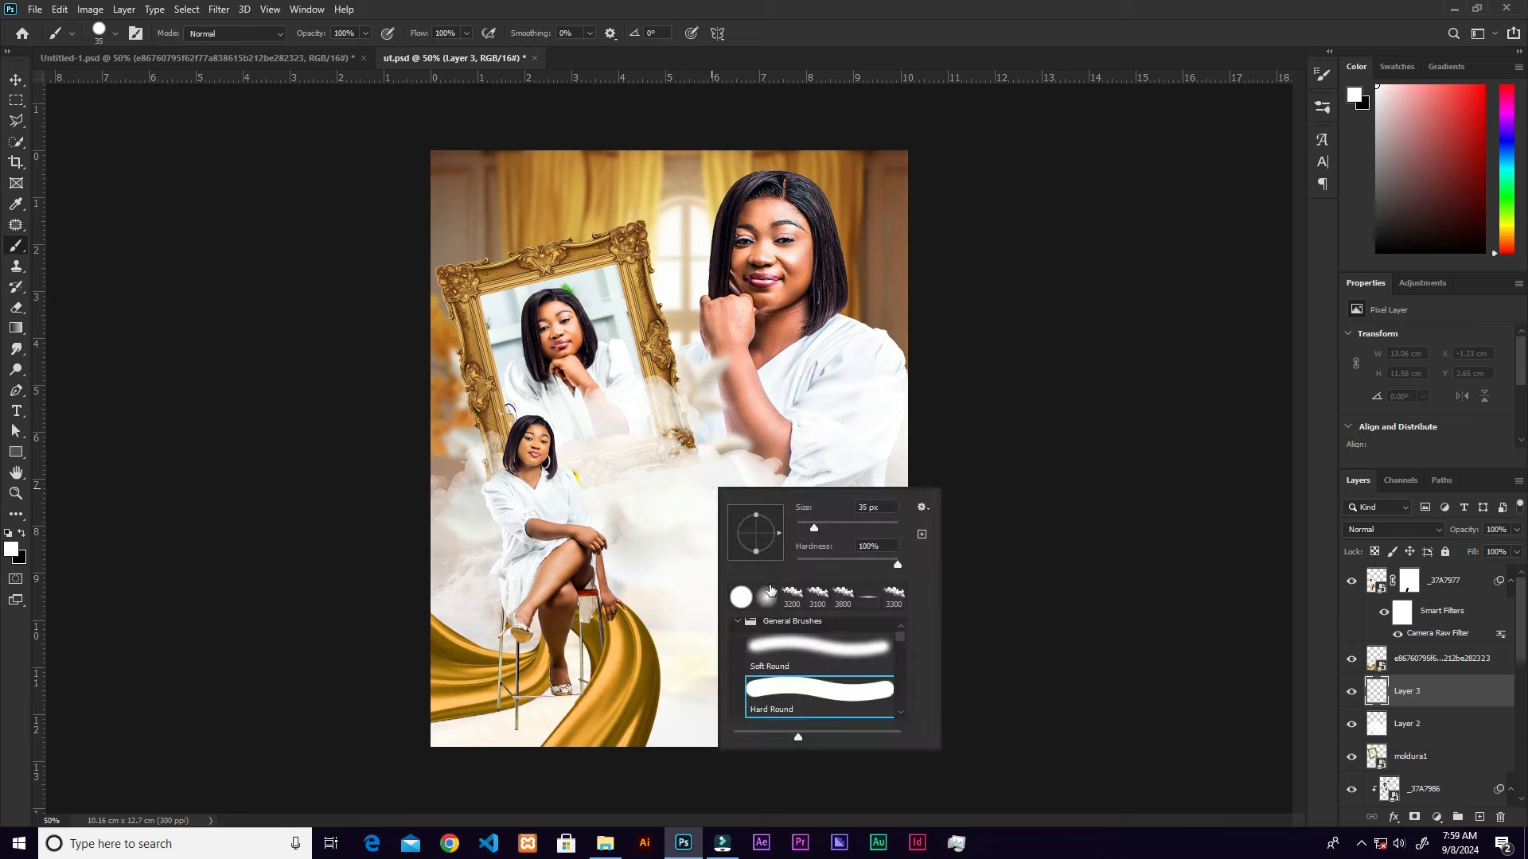
{"action": "left_click", "coordinate": [779, 653]}
{"action": "key", "text": "Return"}
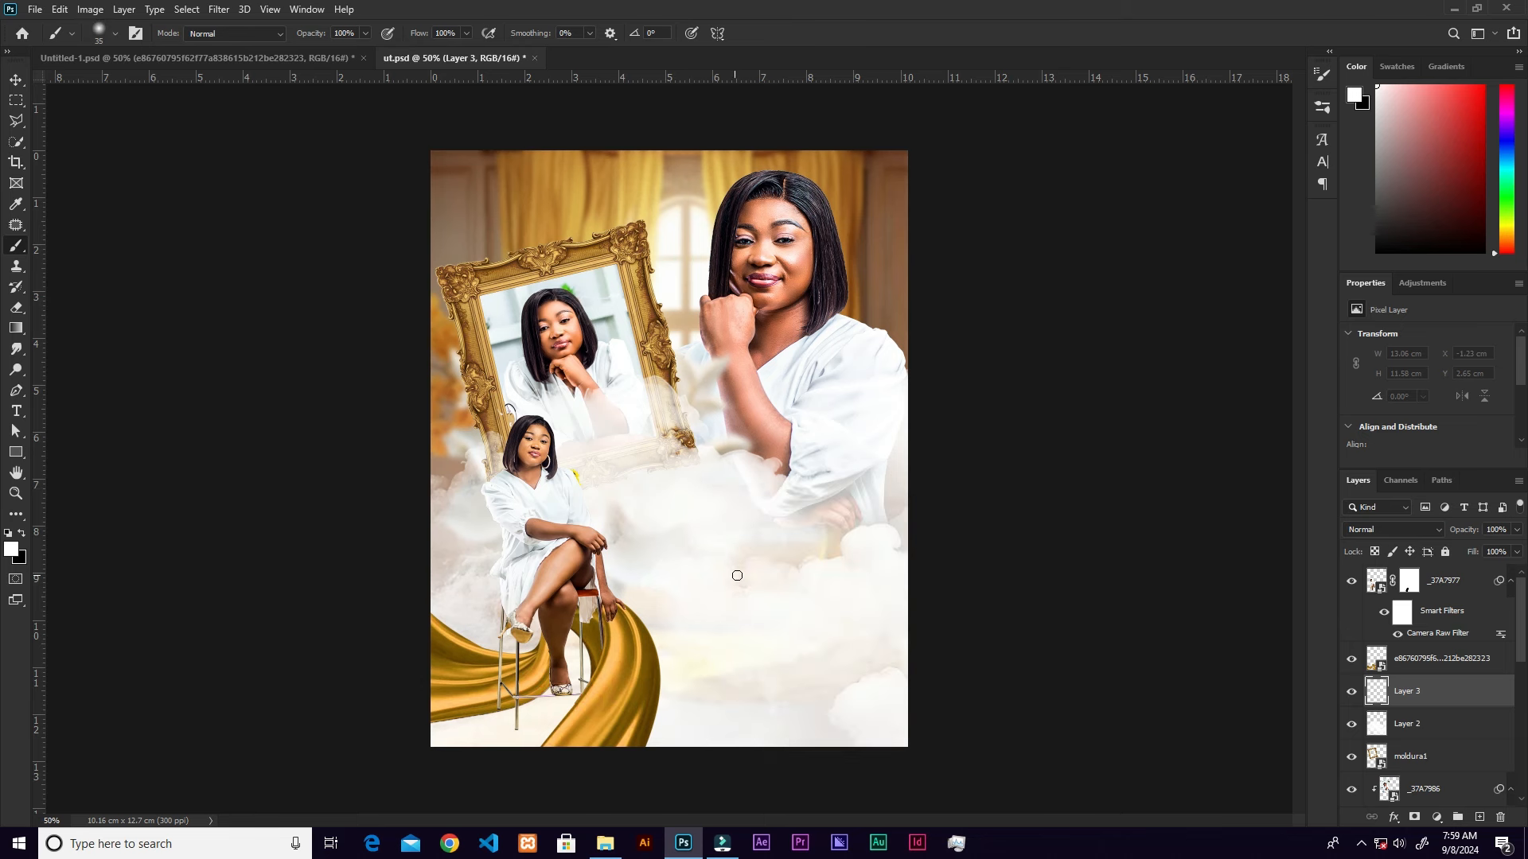
{"action": "key", "text": "bracketright"}
{"action": "key", "text": "bracketright"}
{"action": "key", "text": "bracketright"}
{"action": "key", "text": "bracketright"}
{"action": "key", "text": "bracketright"}
{"action": "key", "text": "bracketright"}
{"action": "key", "text": "bracketright"}
{"action": "key", "text": "bracketright"}
{"action": "key", "text": "bracketright"}
{"action": "key", "text": "bracketright"}
{"action": "key", "text": "bracketright"}
{"action": "key", "text": "bracketright"}
{"action": "key", "text": "bracketright"}
{"action": "right_click", "coordinate": [686, 514]}
{"action": "left_click_drag", "start_coordinate": [727, 542], "coordinate": [729, 560]}
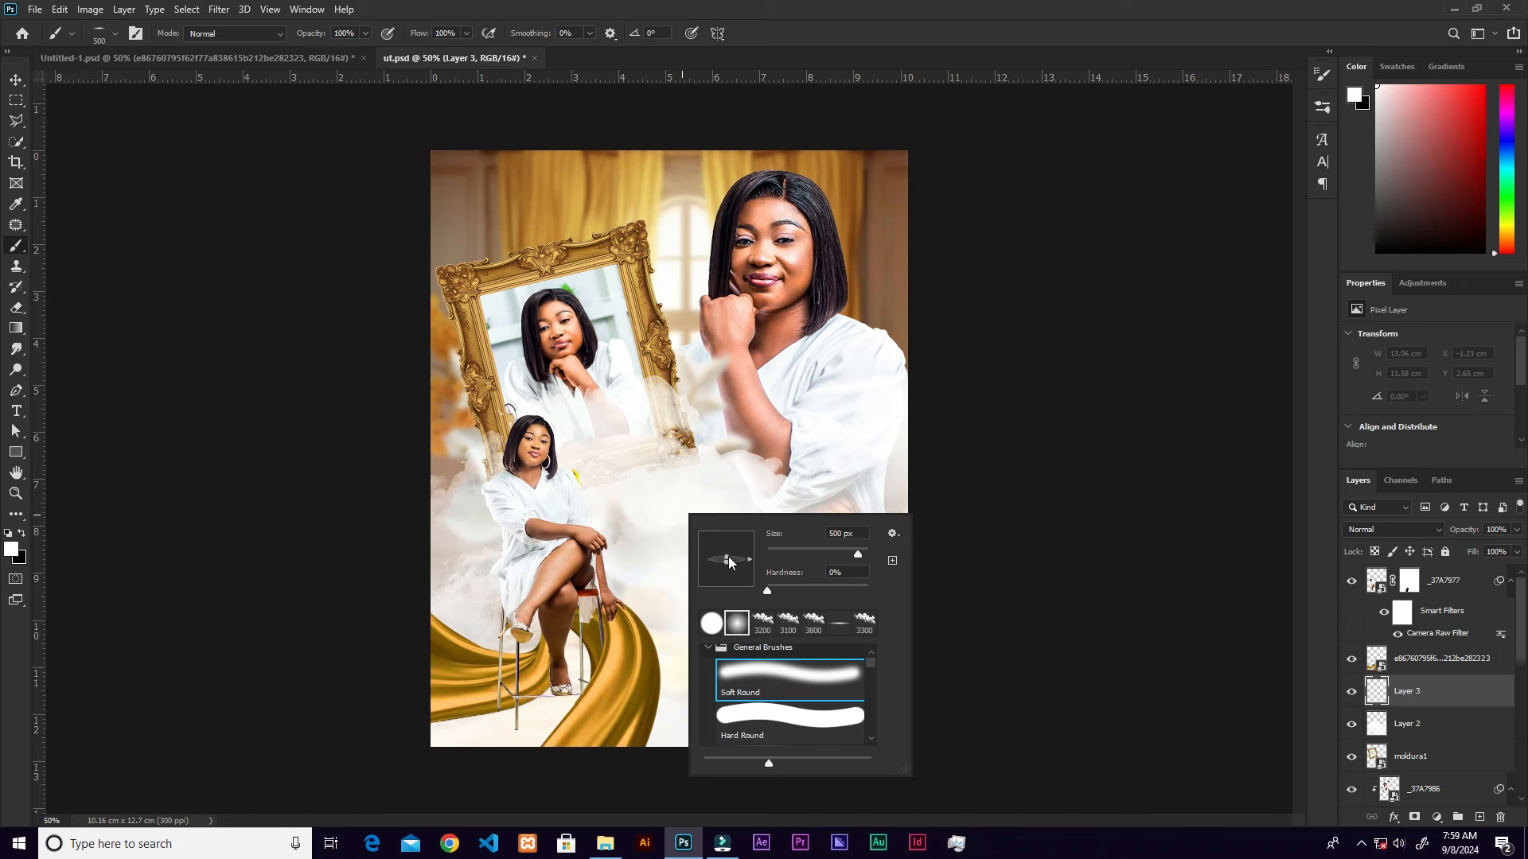
{"action": "left_click", "coordinate": [726, 557]}
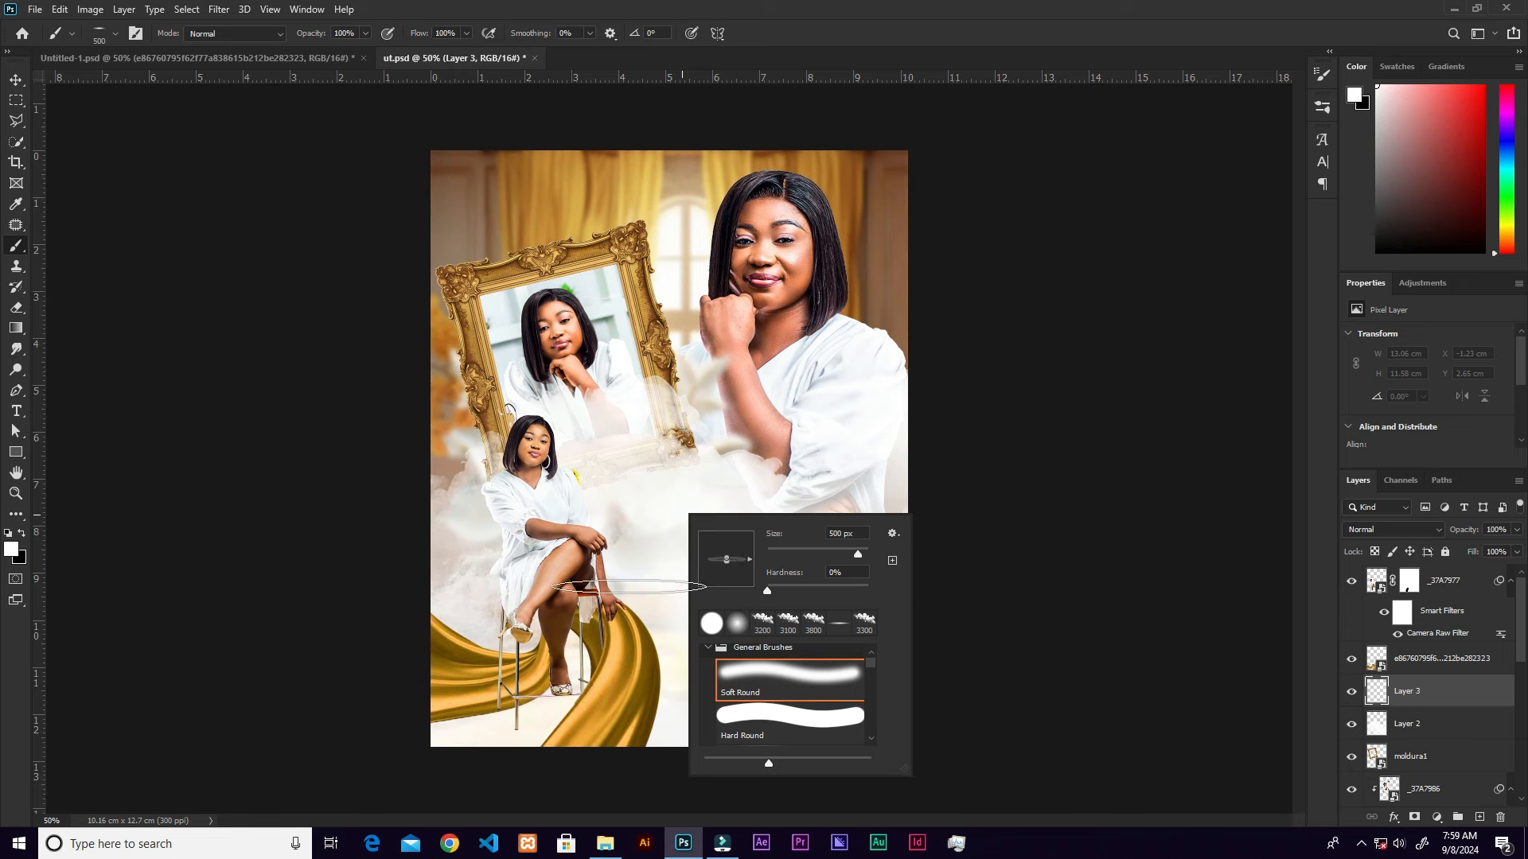
{"action": "key", "text": "Return"}
{"action": "key", "text": "bracketleft"}
{"action": "key", "text": "bracketleft"}
{"action": "key", "text": "bracketleft"}
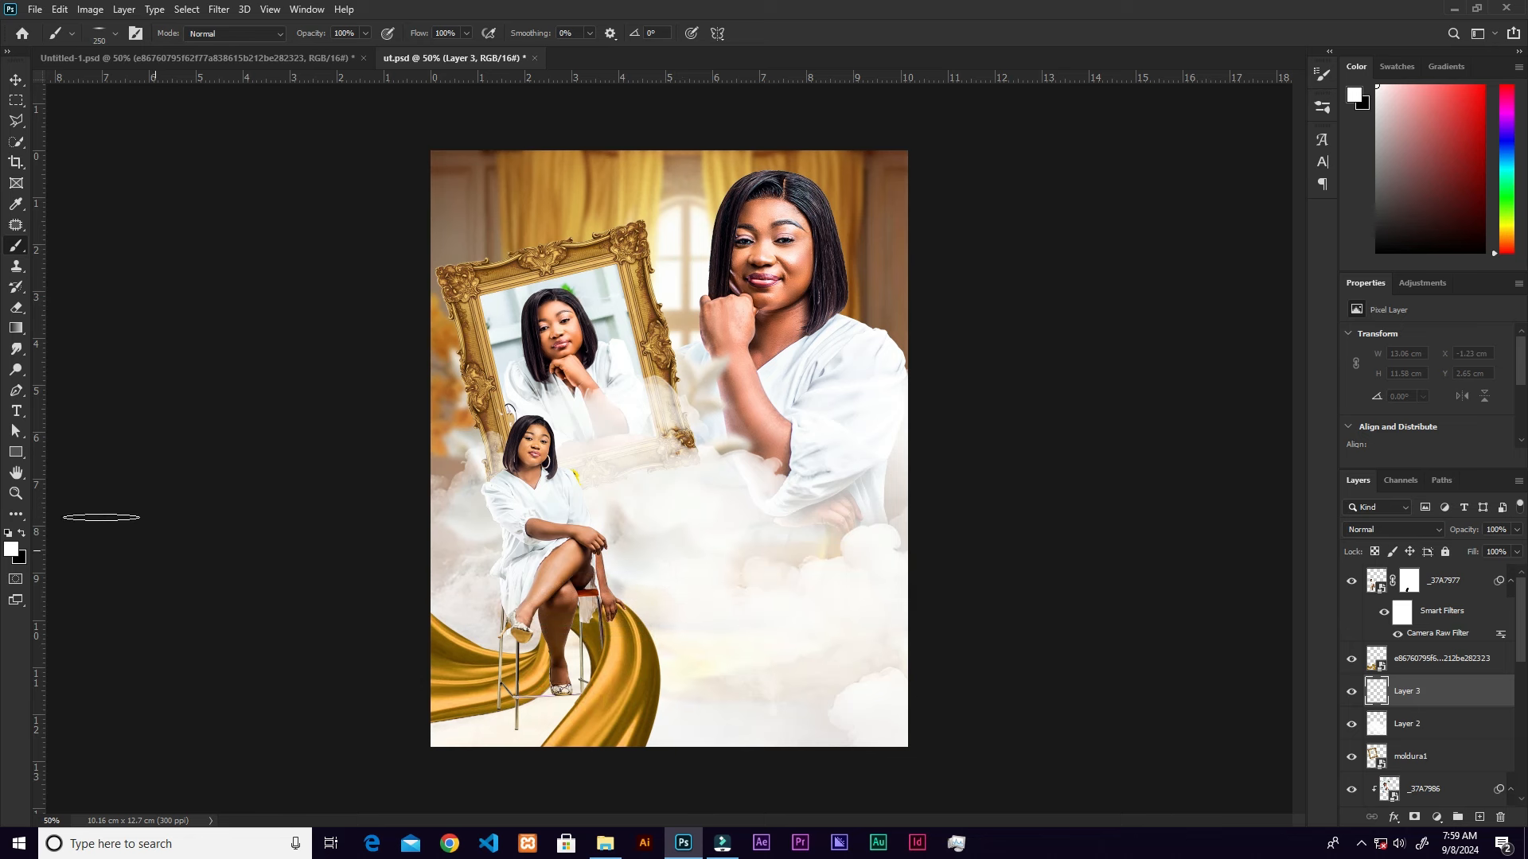
- Paint a soft black shadow about 3.5 by 0.31 cm on Layer 3 beneath the stool, redoing the first attempt
{"action": "left_click", "coordinate": [23, 534]}
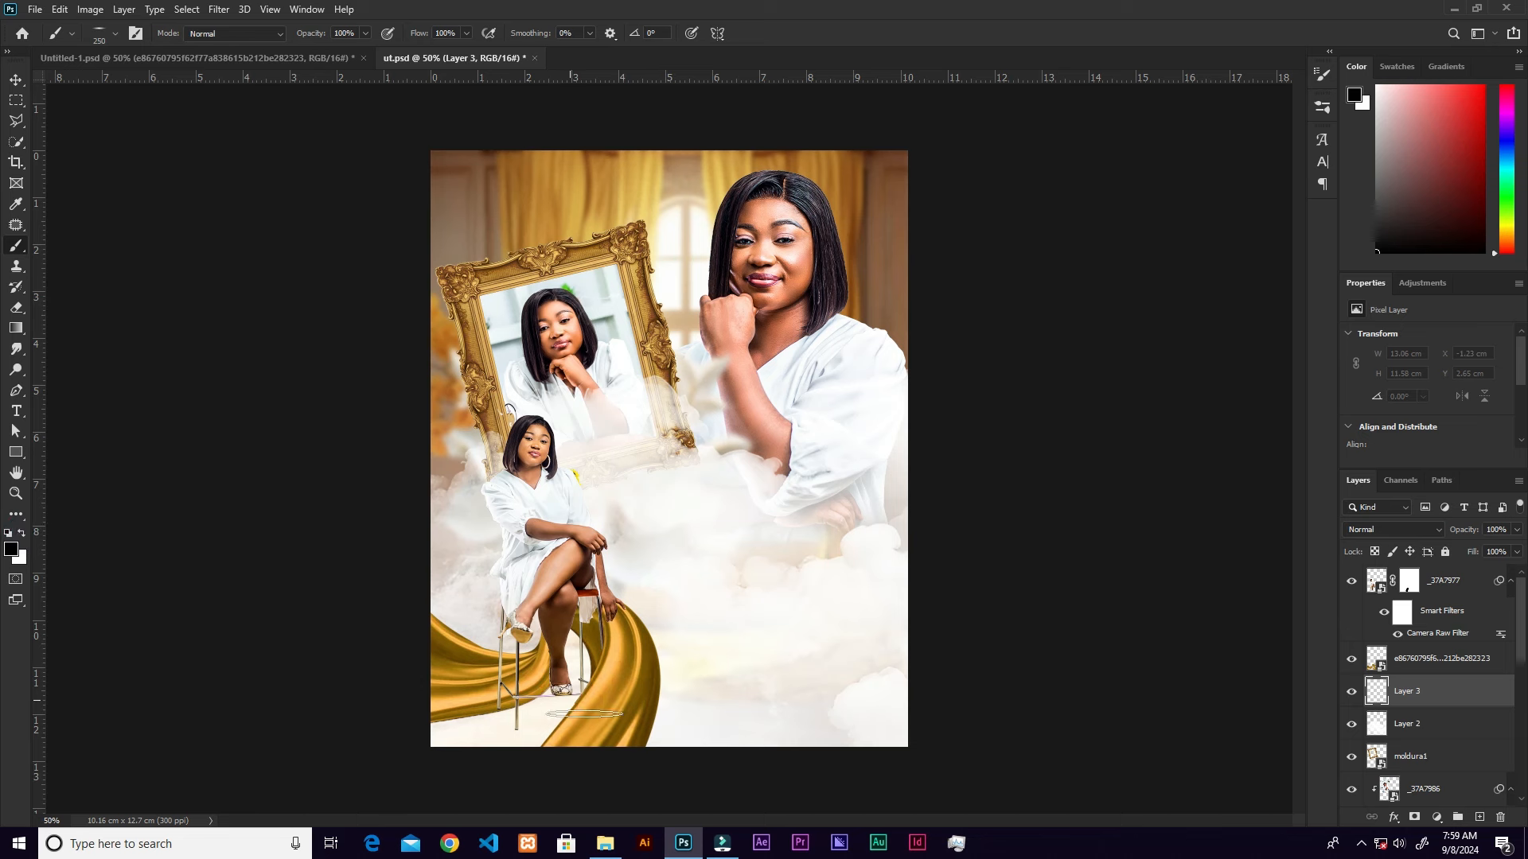
{"action": "left_click", "coordinate": [557, 714]}
{"action": "key", "text": "ctrl+z"}
{"action": "left_click", "coordinate": [545, 717]}
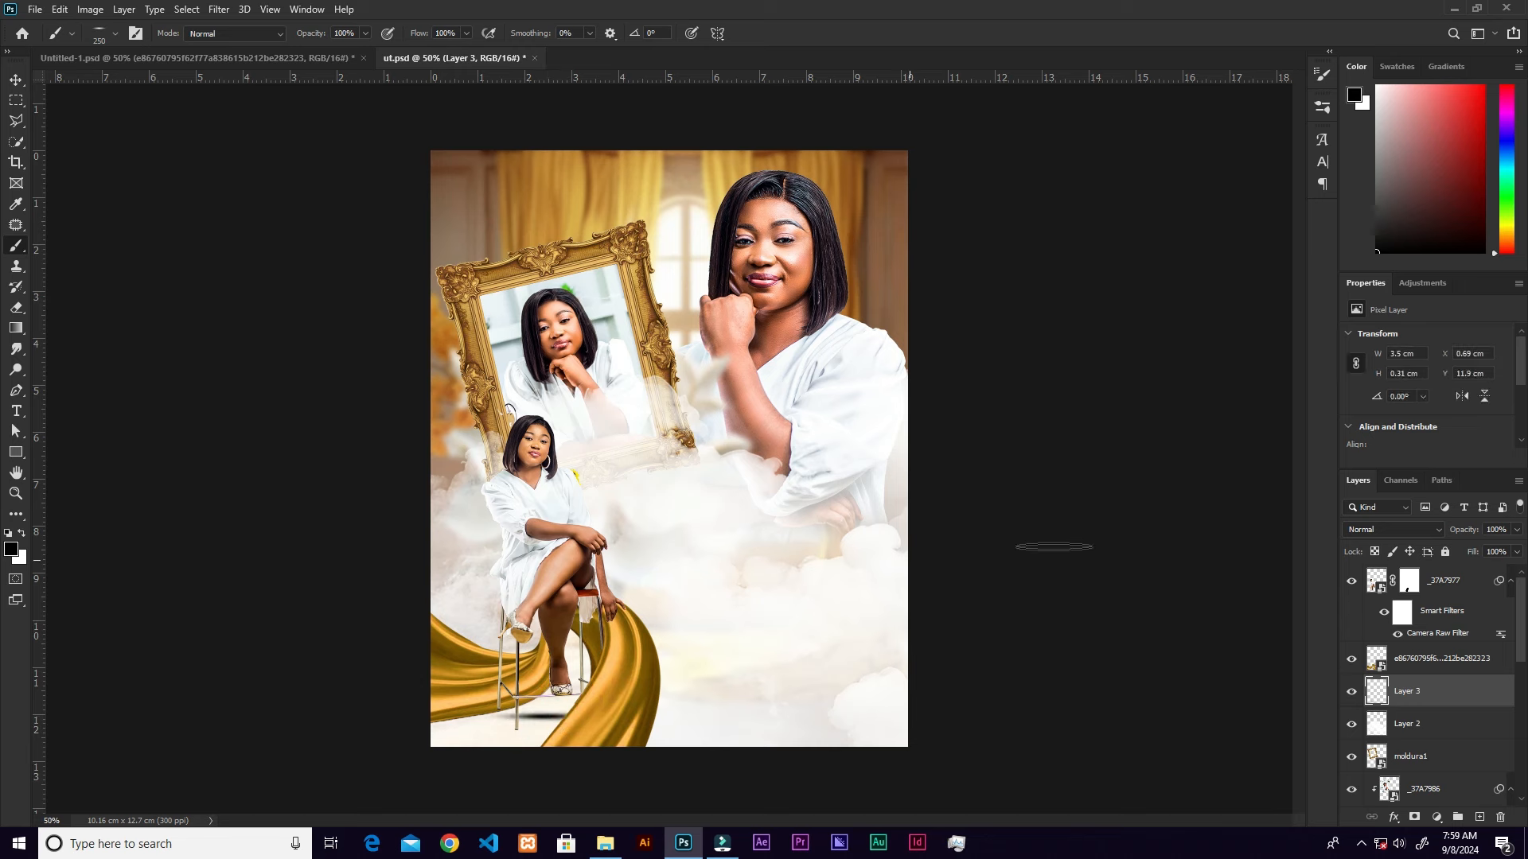
- Lower the shadow layer's opacity to 48%
{"action": "left_click", "coordinate": [1517, 530]}
{"action": "left_click_drag", "start_coordinate": [1486, 544], "coordinate": [1484, 546]}
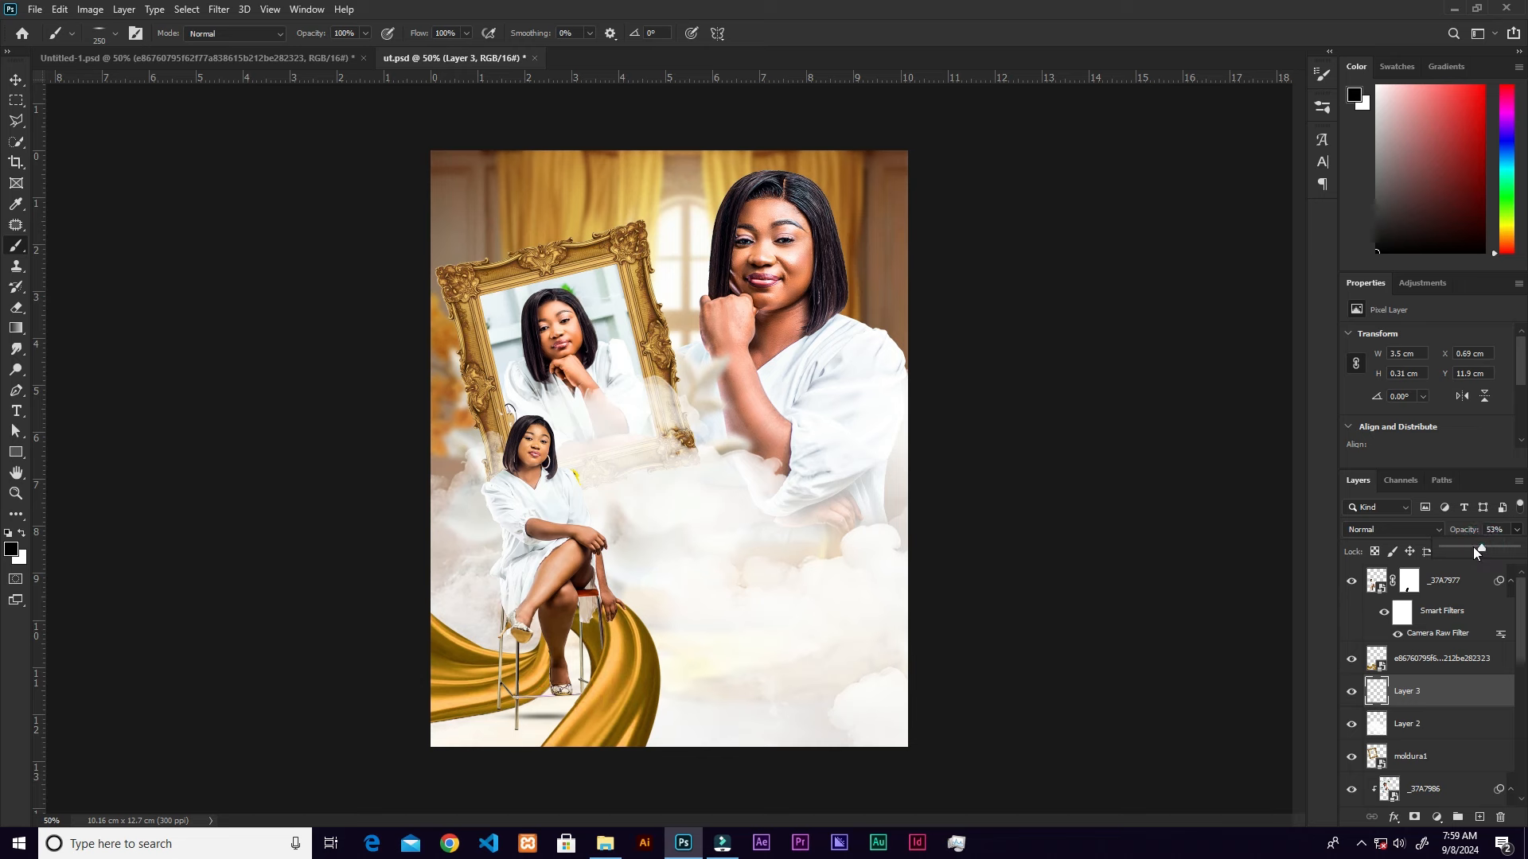
{"action": "left_click_drag", "start_coordinate": [1478, 549], "coordinate": [1479, 550]}
{"action": "key", "text": "v"}
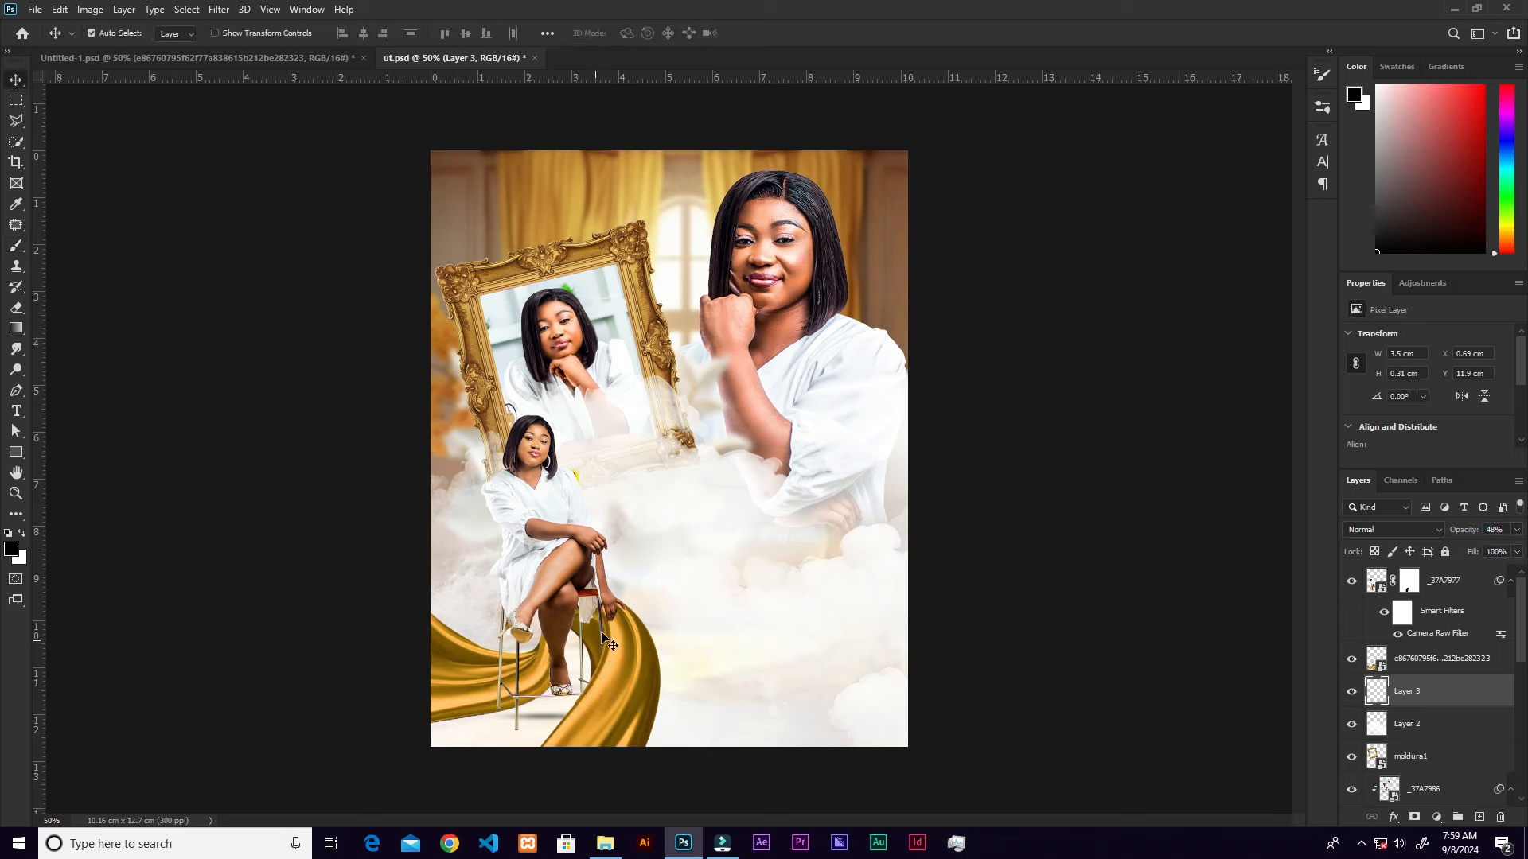
- Apply a Gaussian Blur with a 7.0 px radius to the gold fabric layer
{"action": "left_click", "coordinate": [638, 689]}
{"action": "left_click", "coordinate": [225, 11]}
{"action": "left_click", "coordinate": [261, 187]}
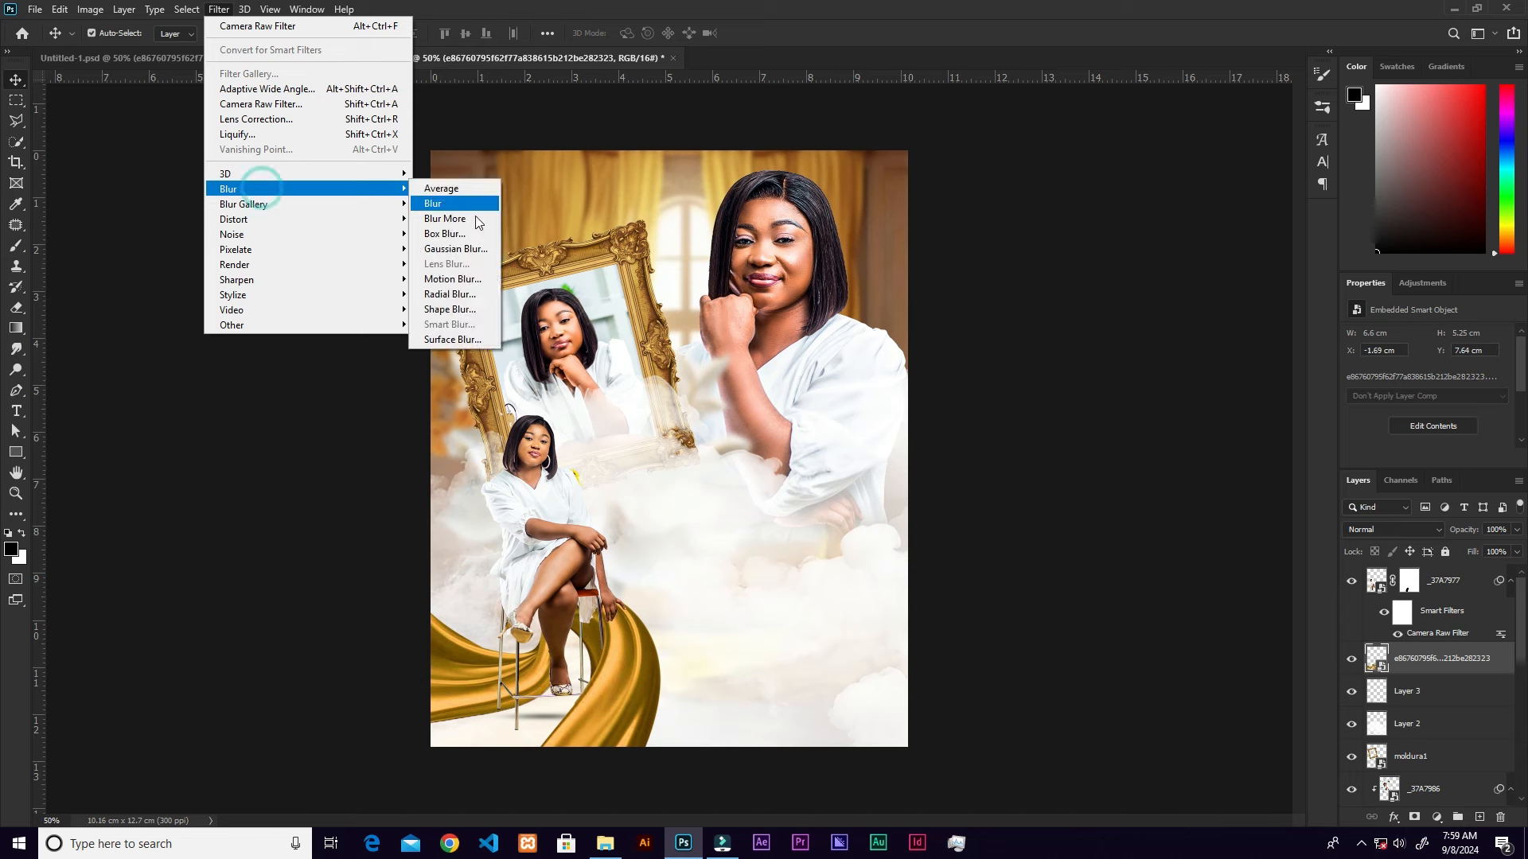
{"action": "left_click", "coordinate": [456, 248]}
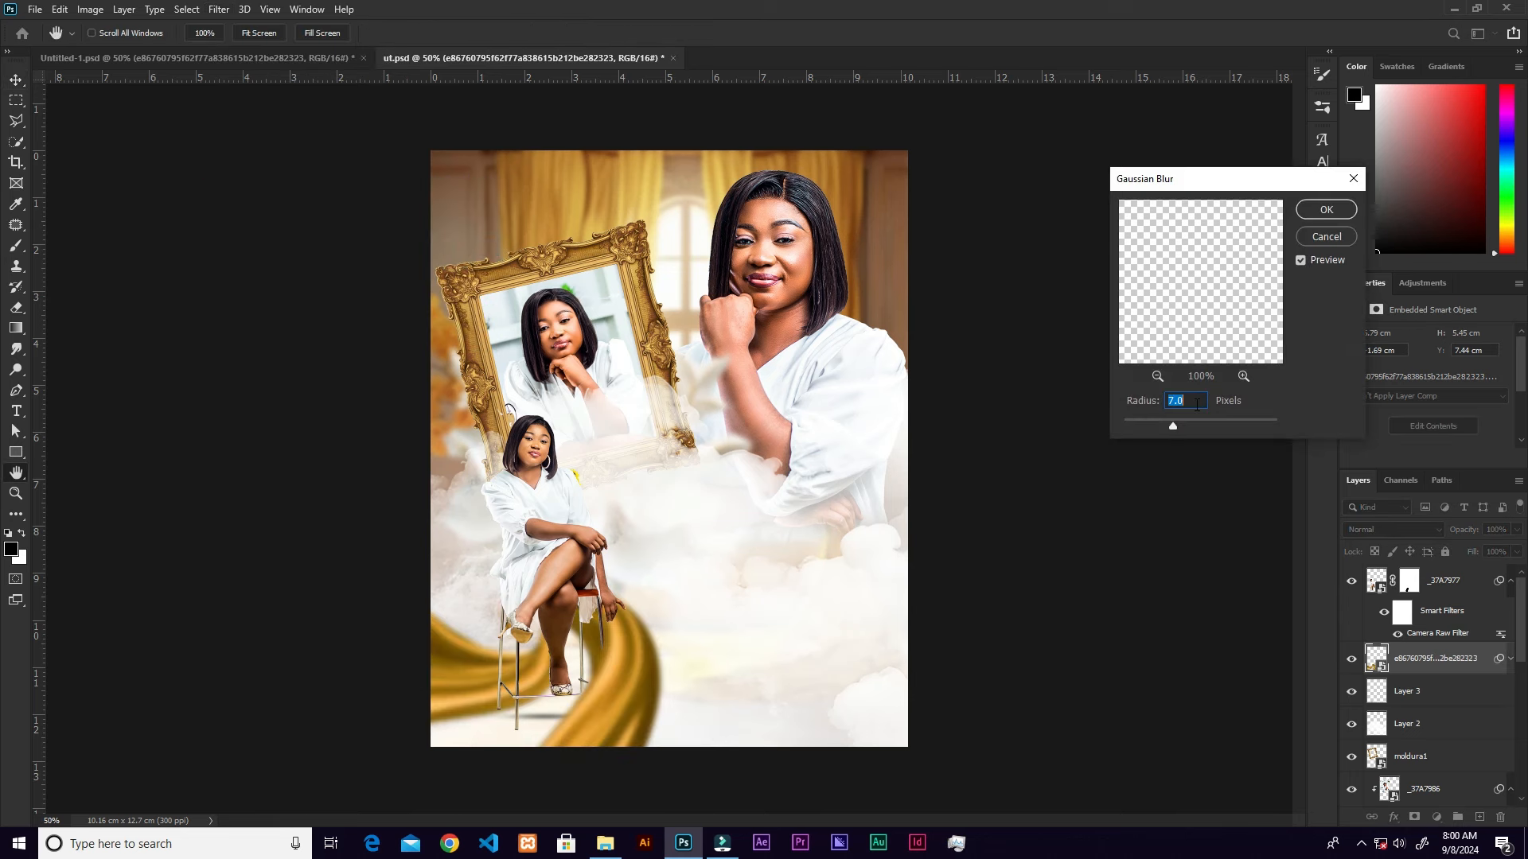
{"action": "left_click_drag", "start_coordinate": [1193, 404], "coordinate": [1155, 410]}
{"action": "left_click", "coordinate": [1325, 210]}
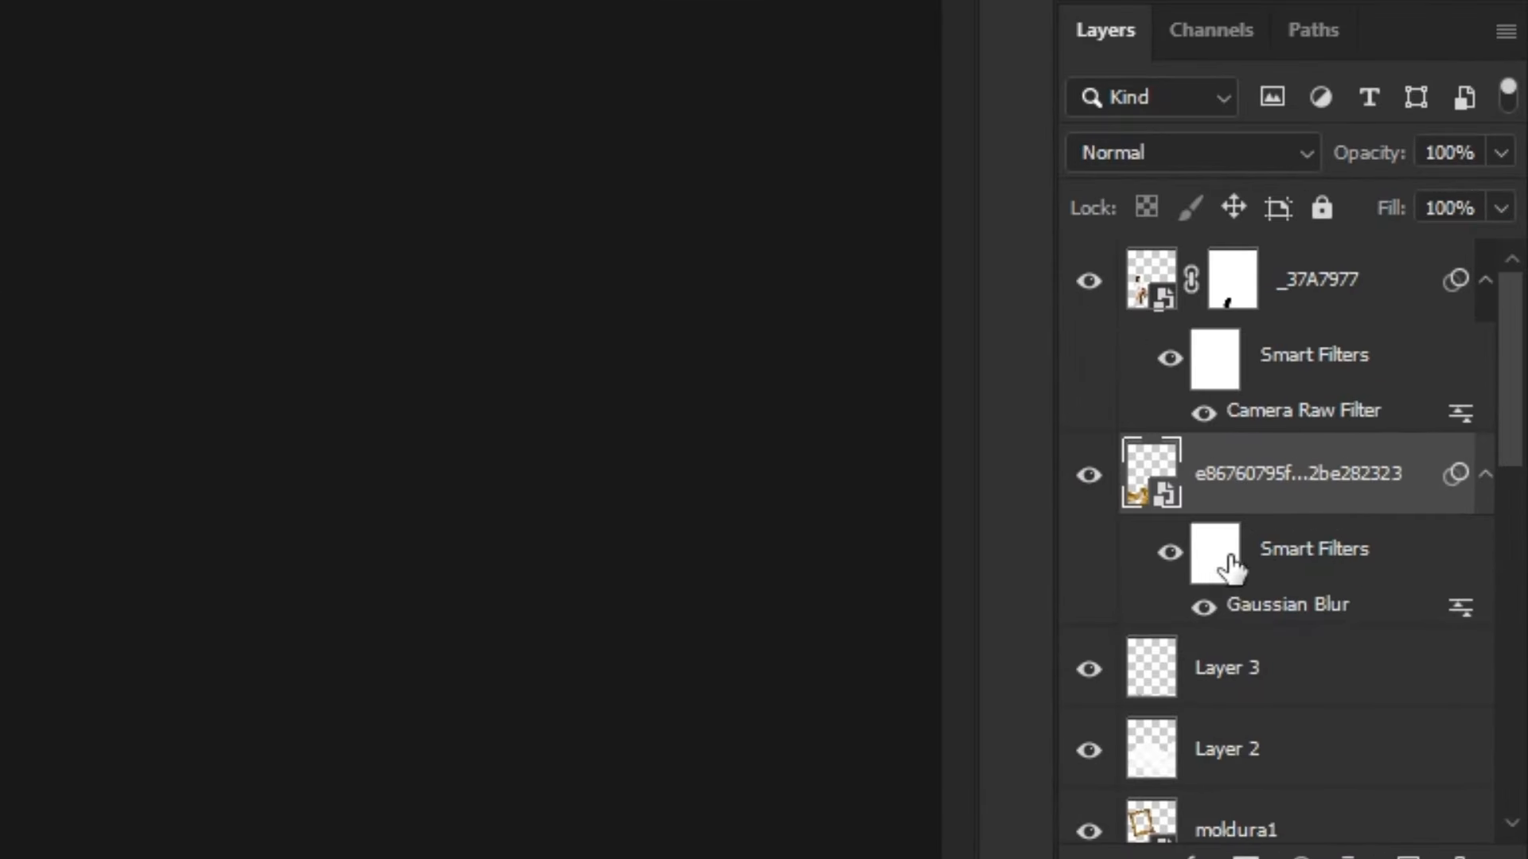
- Invert the fabric's blur filter mask and paint white with a 250 px round Soft Round brush over the fabric's outer ends
{"action": "left_click", "coordinate": [1226, 571]}
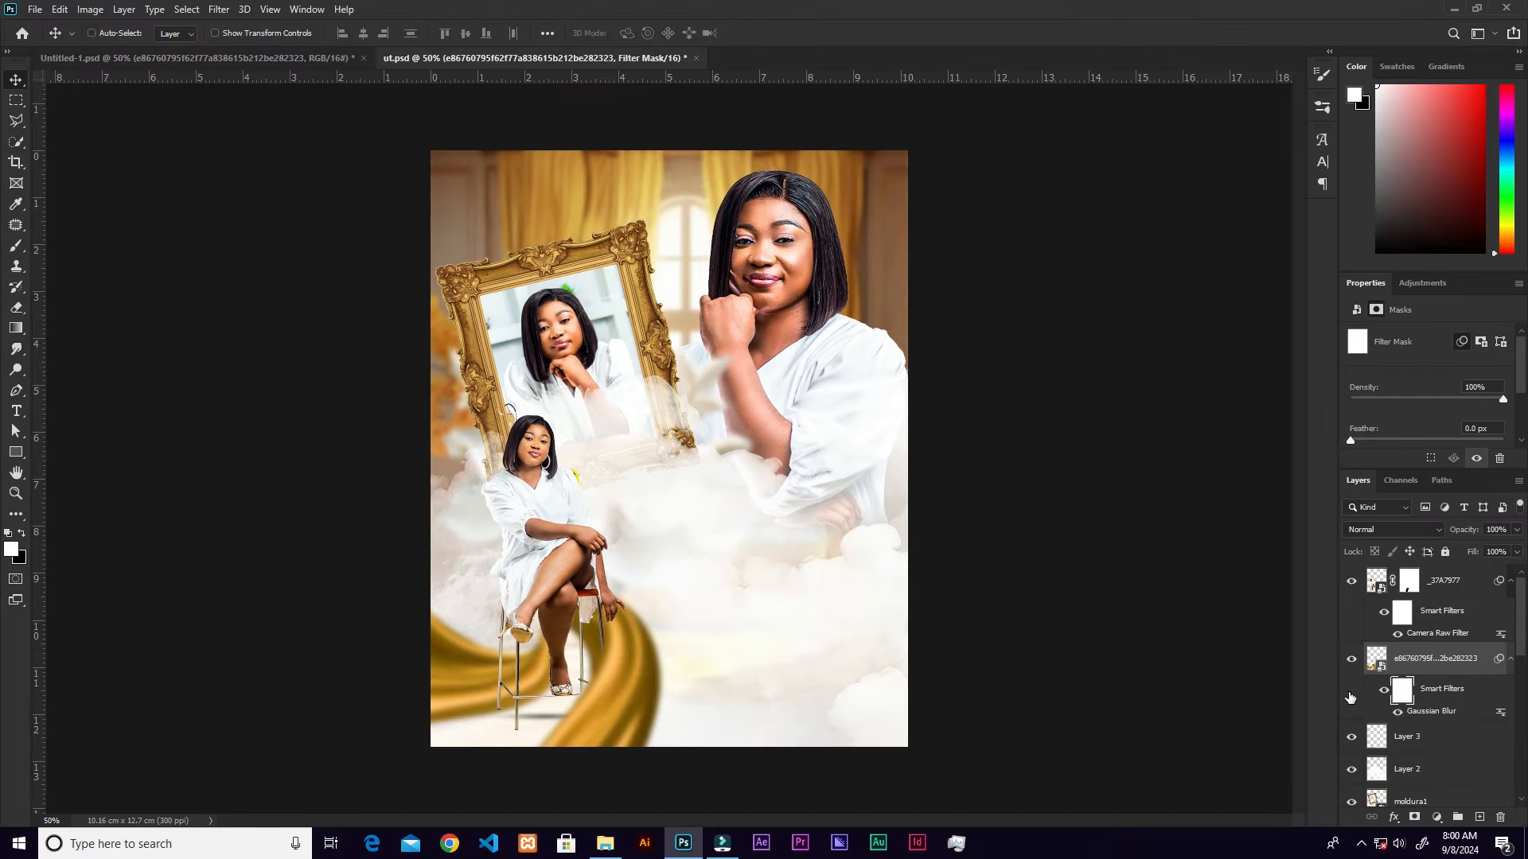
{"action": "key", "text": "ctrl+i"}
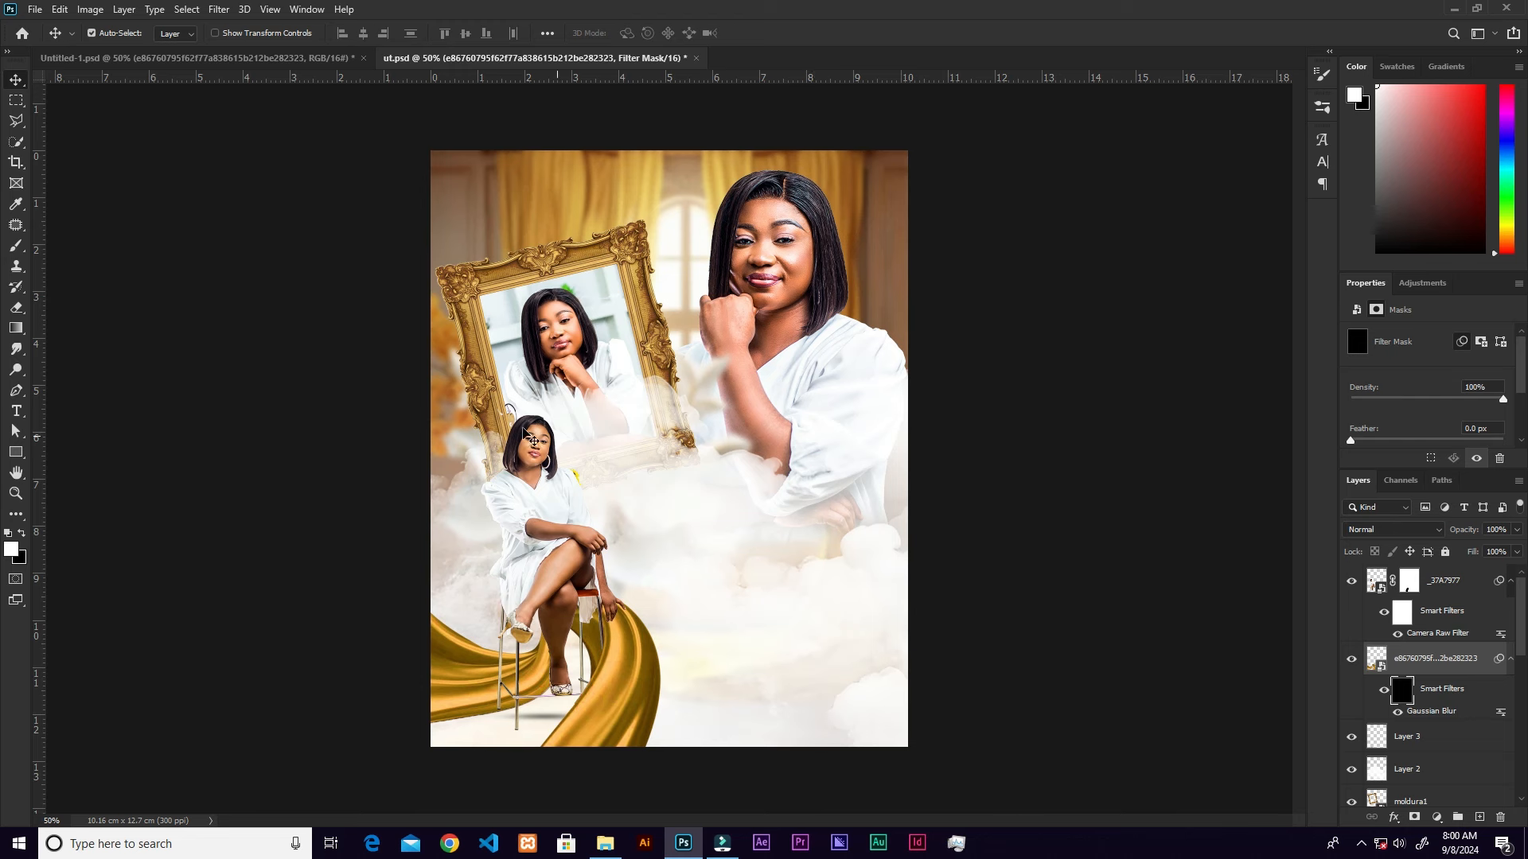
{"action": "key", "text": "b"}
{"action": "right_click", "coordinate": [710, 533]}
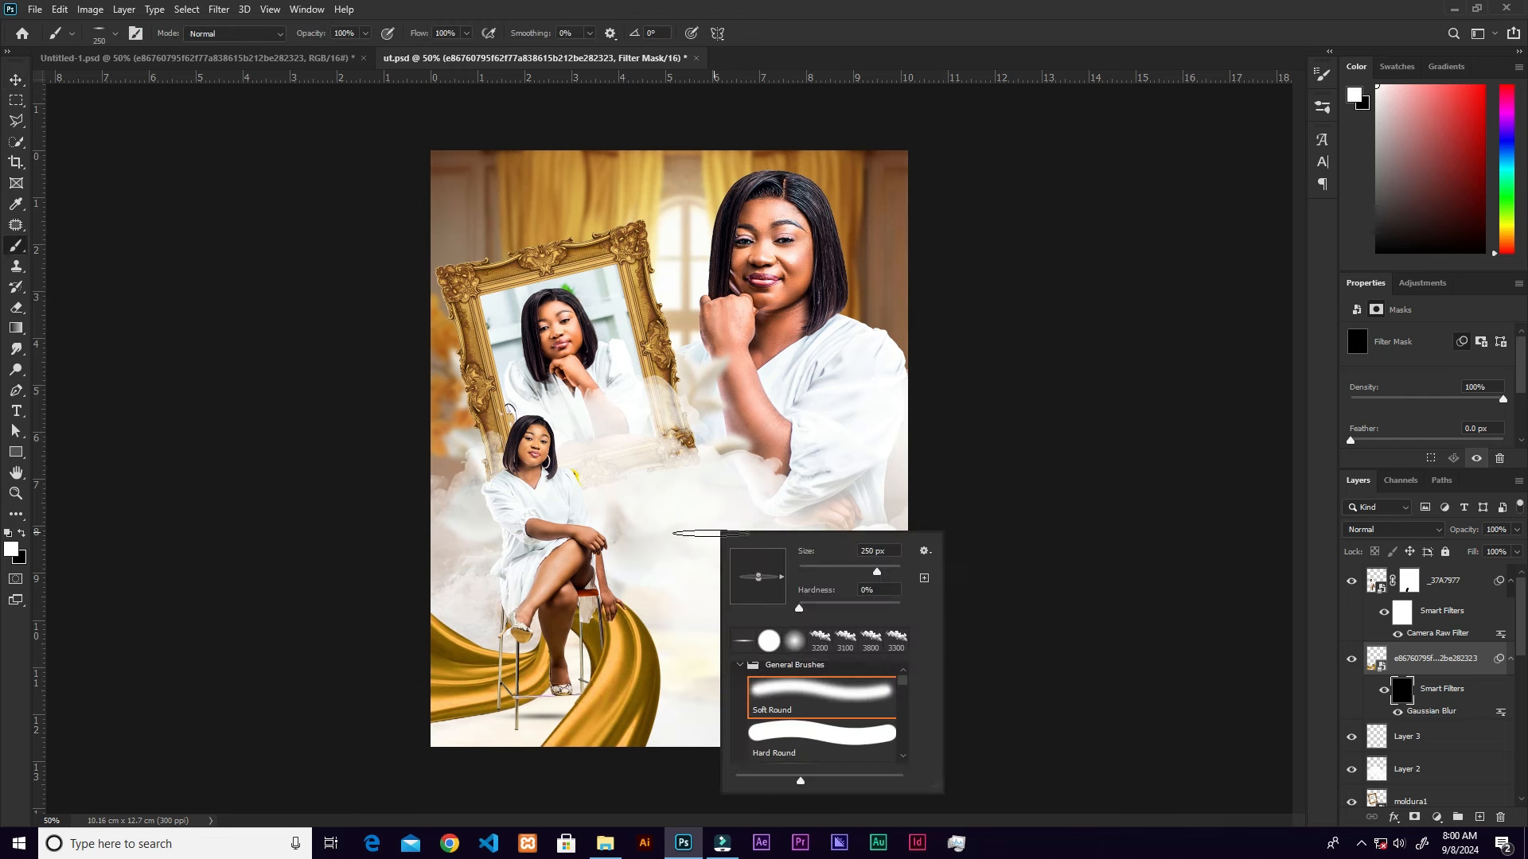
{"action": "left_click", "coordinate": [793, 641]}
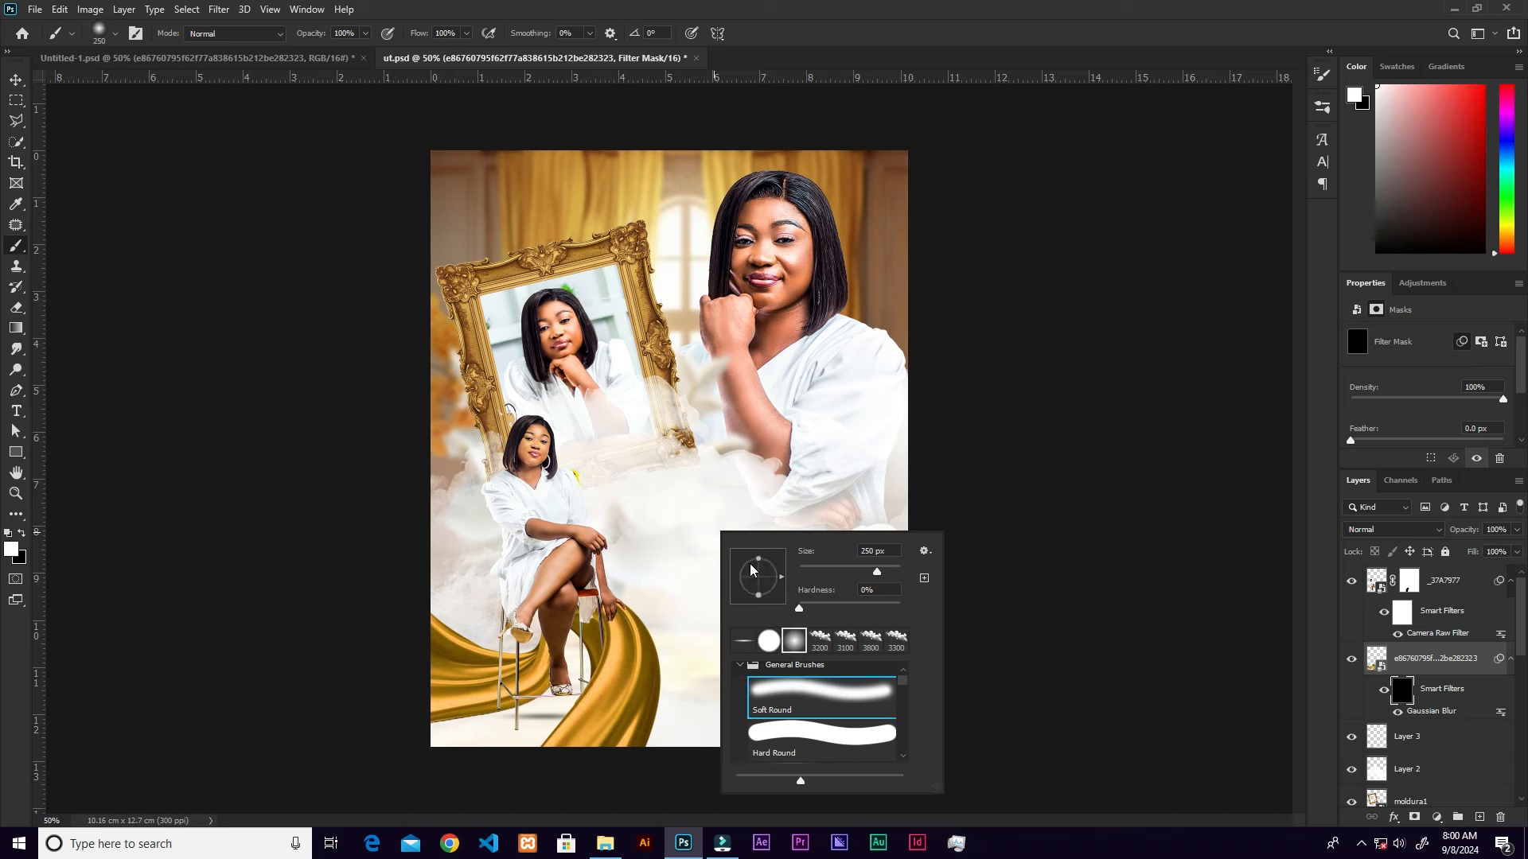
{"action": "left_click", "coordinate": [730, 529]}
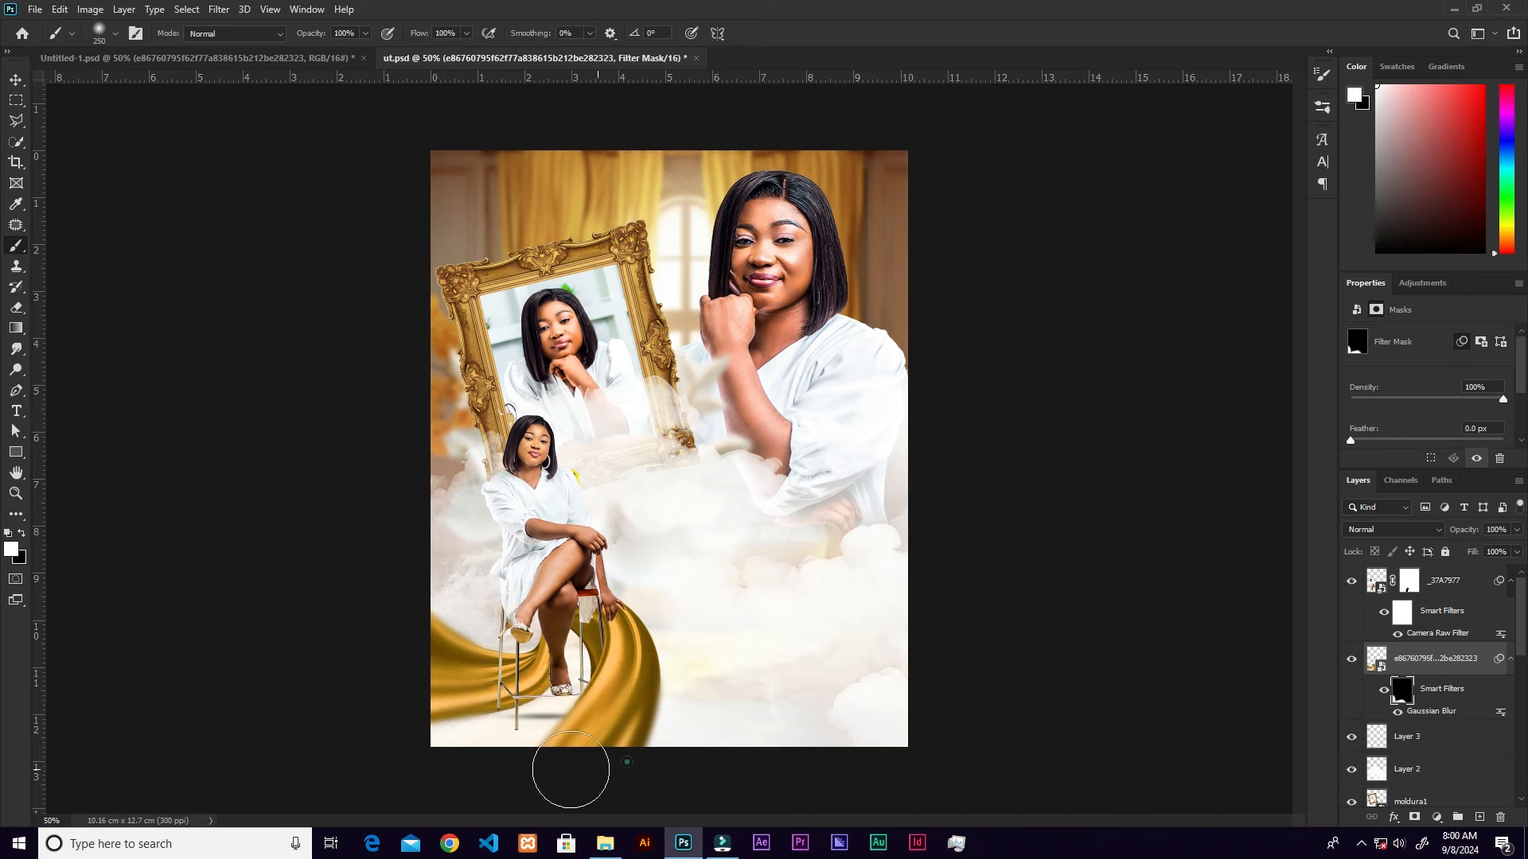
{"action": "key", "text": "v"}
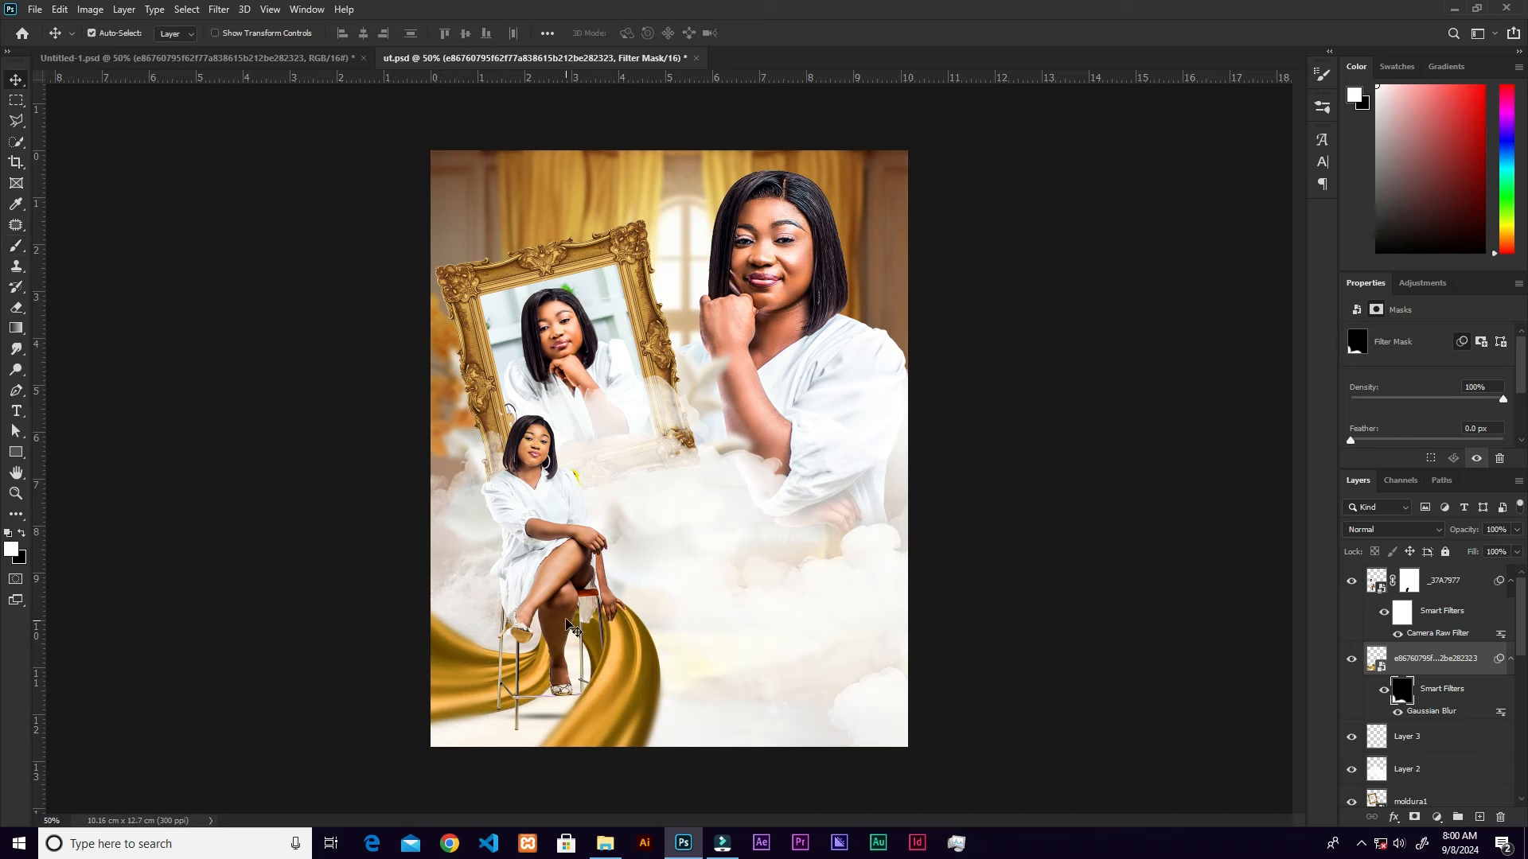
{"action": "key", "text": "b"}
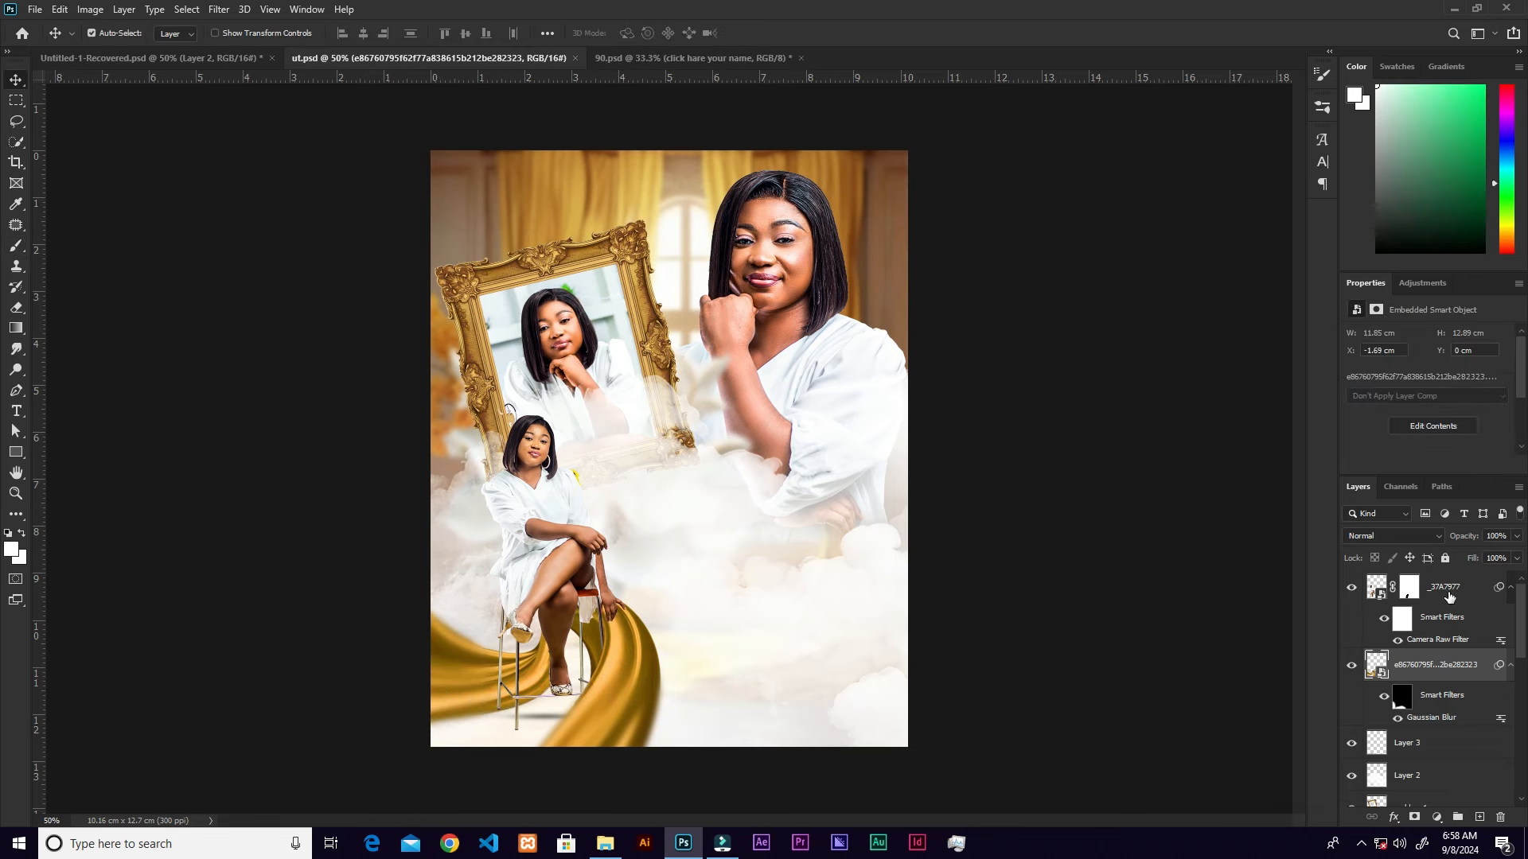
- Place the gold name lettering 90.png above the _37A7977 layer, scaled to about 5.25 by 3.04 cm beside the seated figure
{"action": "left_click", "coordinate": [1449, 597]}
{"action": "left_click", "coordinate": [605, 843]}
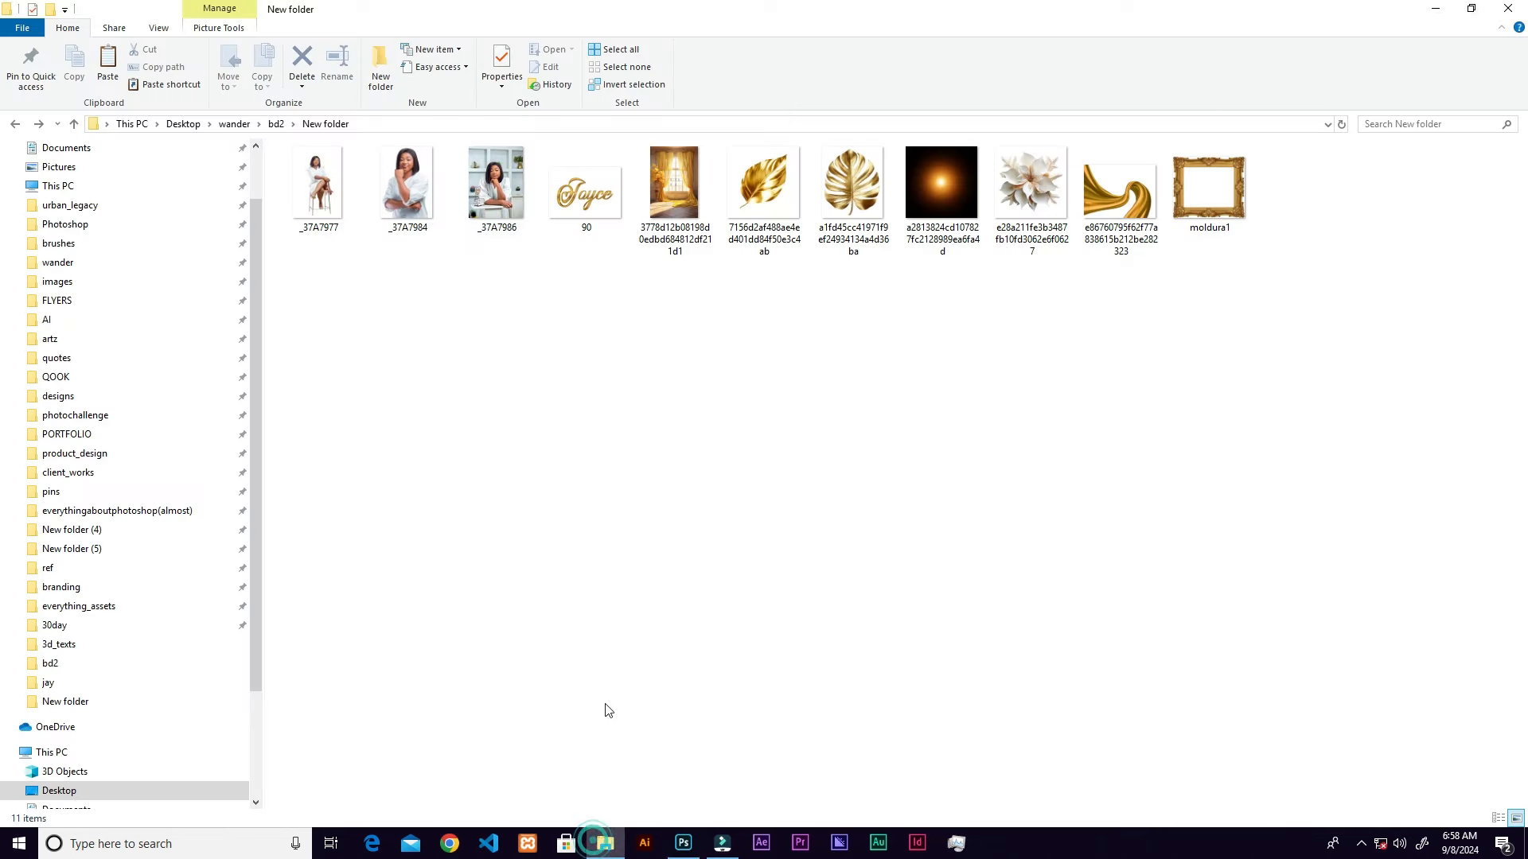
{"action": "left_click_drag", "start_coordinate": [588, 195], "coordinate": [858, 434]}
{"action": "left_click_drag", "start_coordinate": [728, 465], "coordinate": [860, 546]}
{"action": "left_click_drag", "start_coordinate": [969, 518], "coordinate": [846, 539]}
{"action": "left_click_drag", "start_coordinate": [911, 634], "coordinate": [916, 639]}
{"action": "left_click_drag", "start_coordinate": [597, 641], "coordinate": [602, 635]}
{"action": "left_click", "coordinate": [763, 33]}
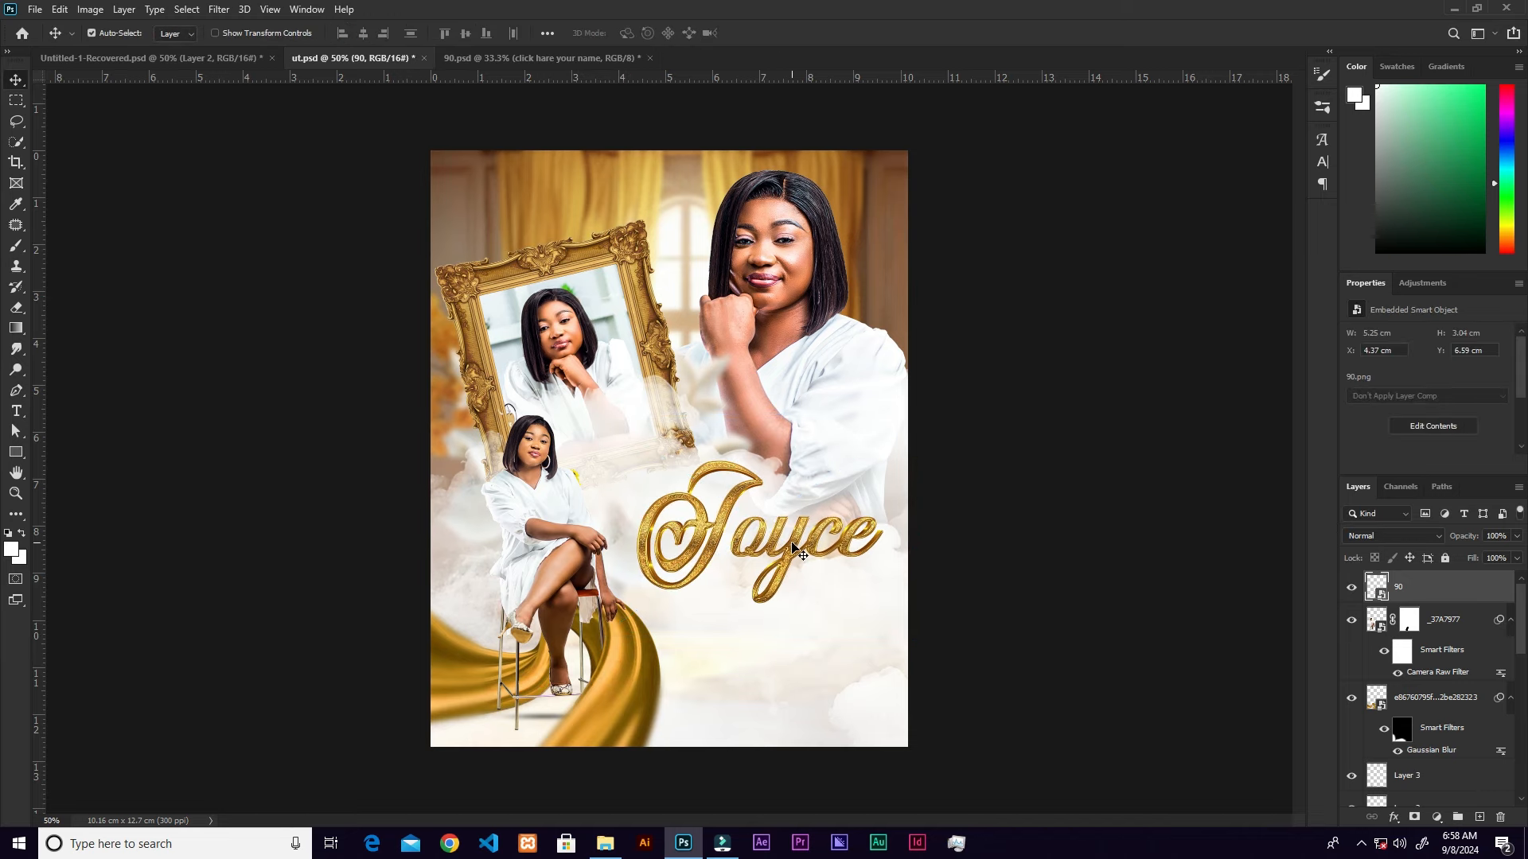
- Check the gold Birthday lettering in 90.psd, return to ut.psd and select the seated figure's layer _37A7977
{"action": "left_click", "coordinate": [549, 59]}
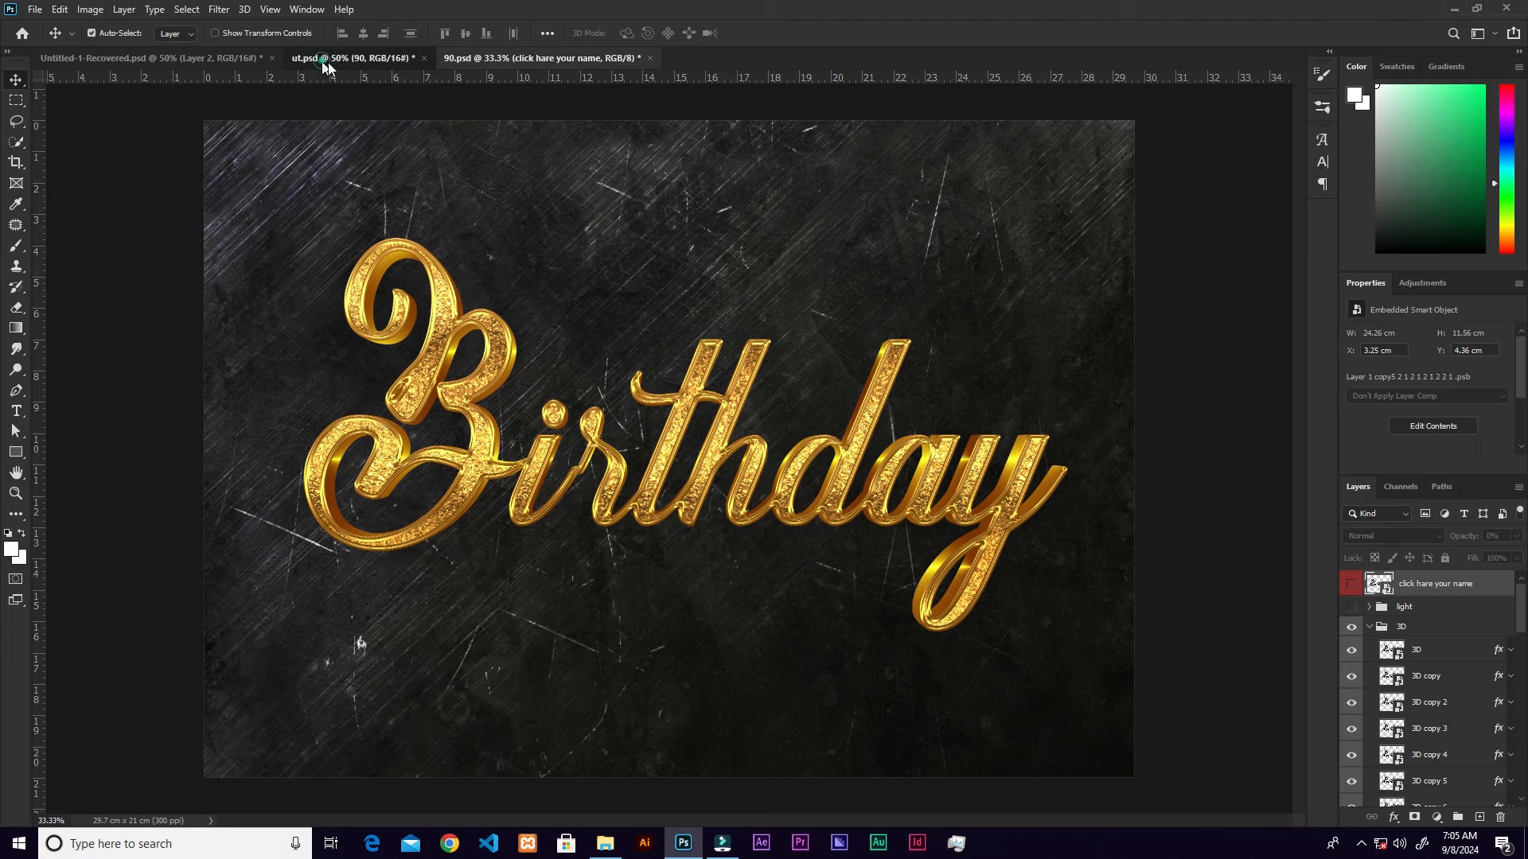
{"action": "left_click", "coordinate": [321, 59]}
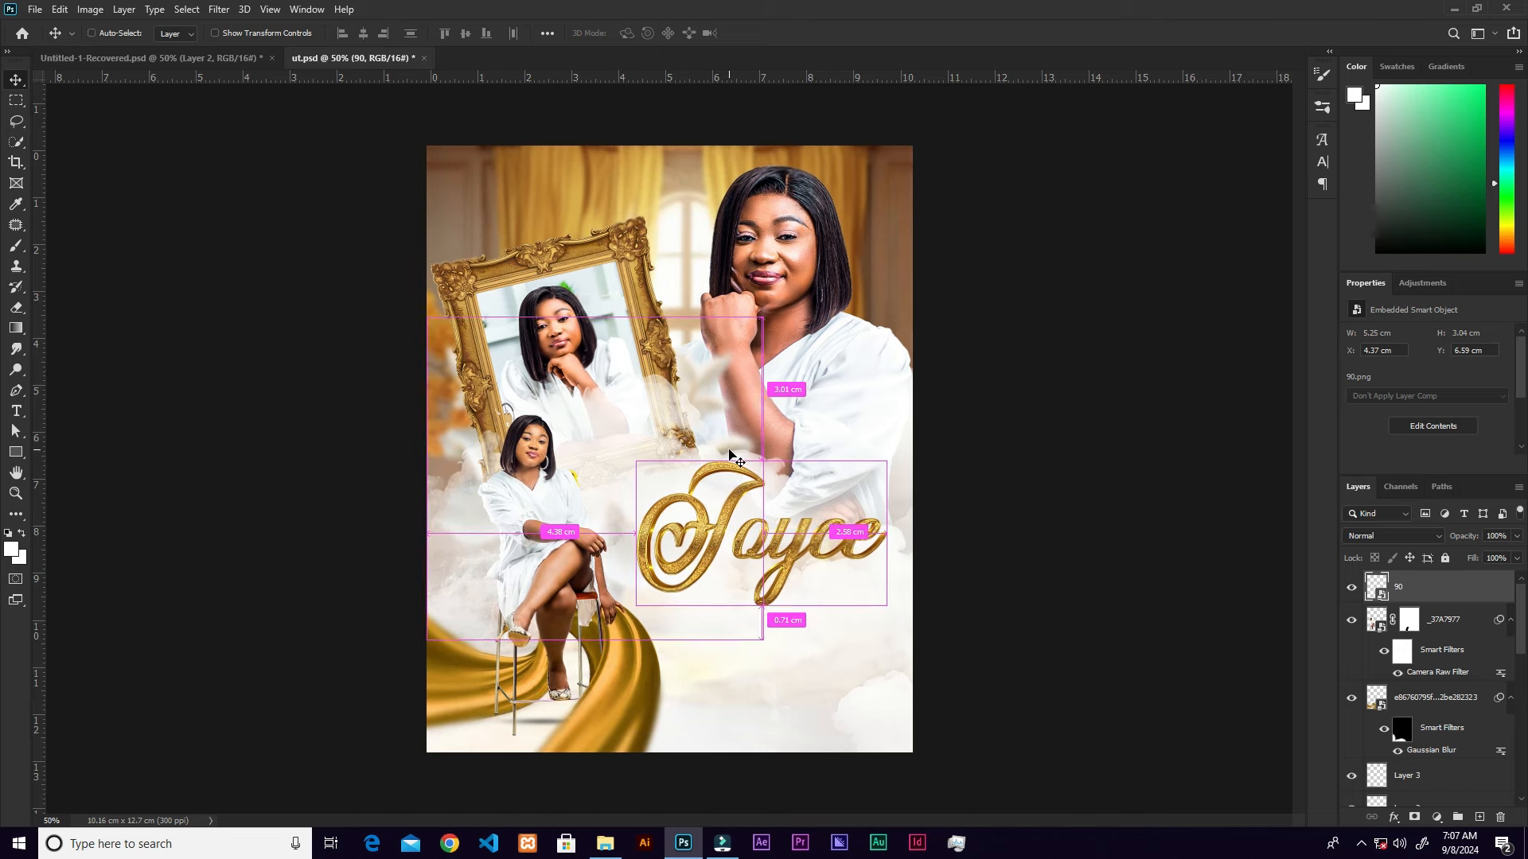
{"action": "key", "text": "ctrl+0"}
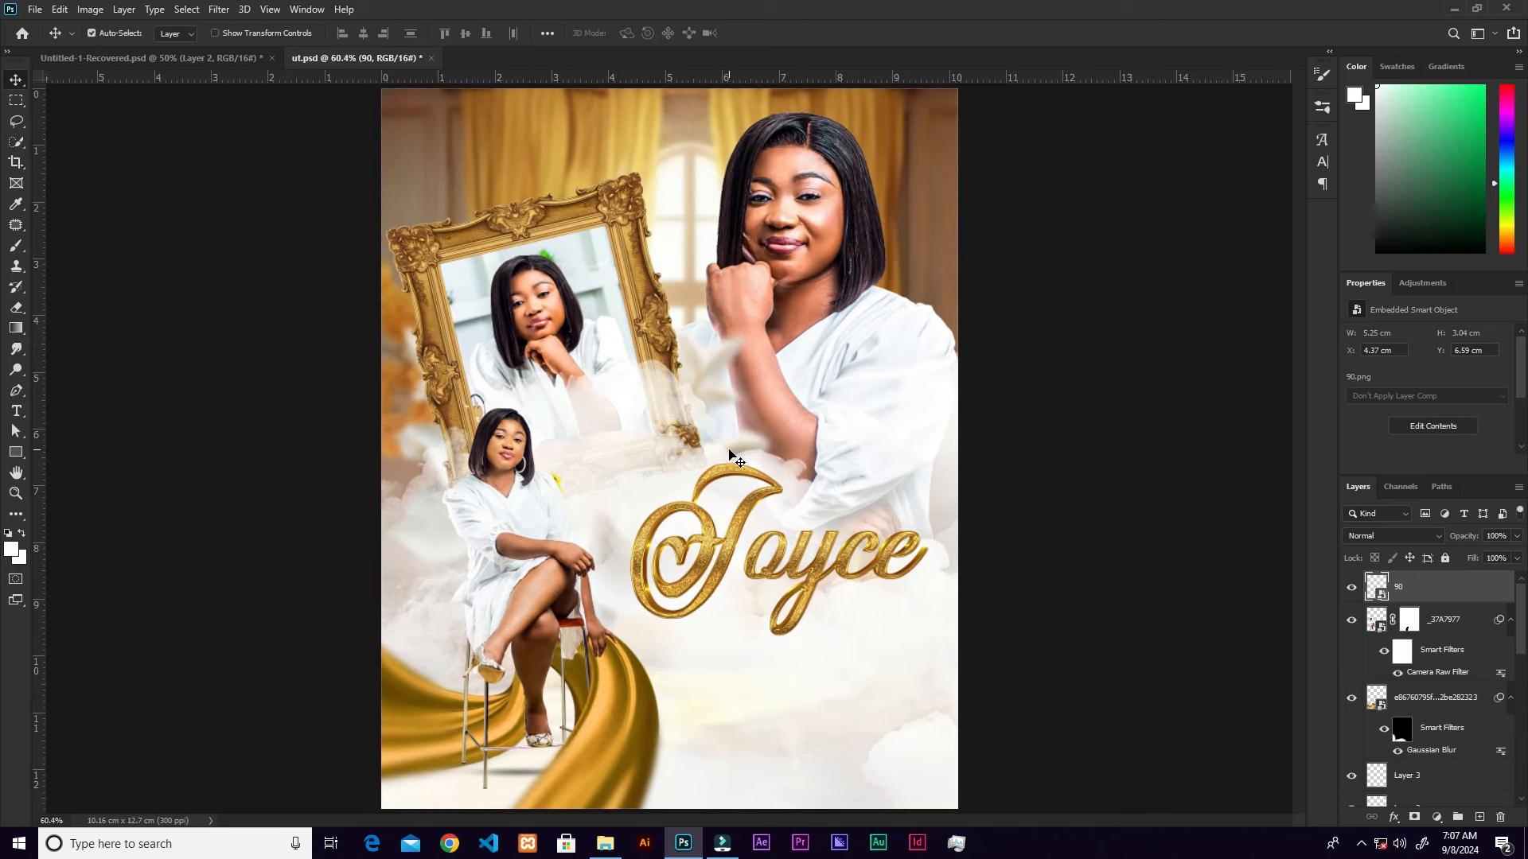
{"action": "left_click", "coordinate": [515, 507]}
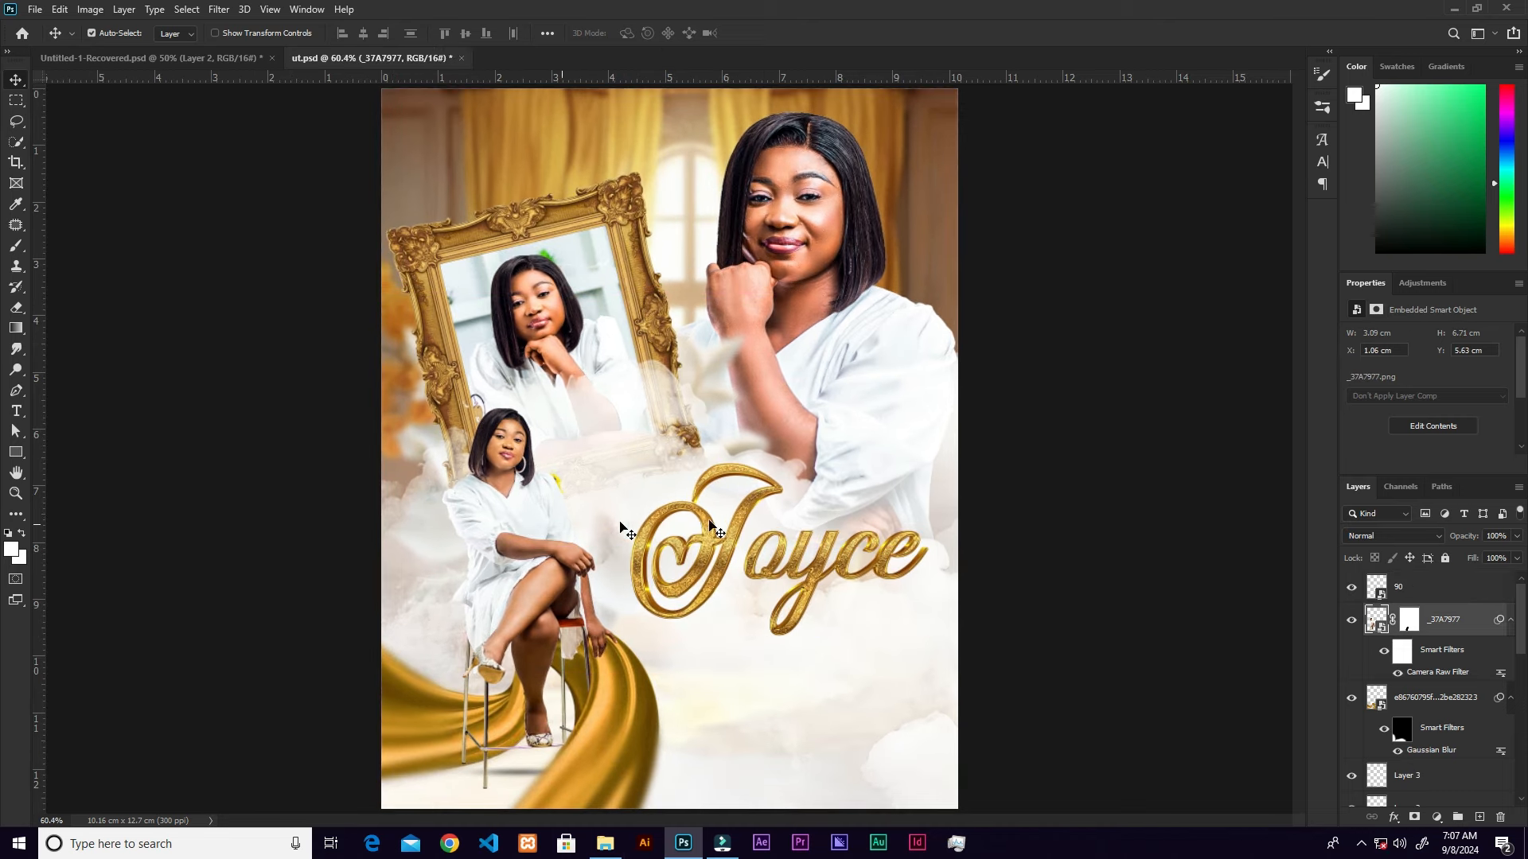
- Place the gold monstera leaf a1fd45cc41971f9ef24934134a4d36ba.png above the fabric layer, behind the seated figure, rotated about 10.5° and about 1.92 by 2.23 cm
{"action": "left_click", "coordinate": [1413, 698]}
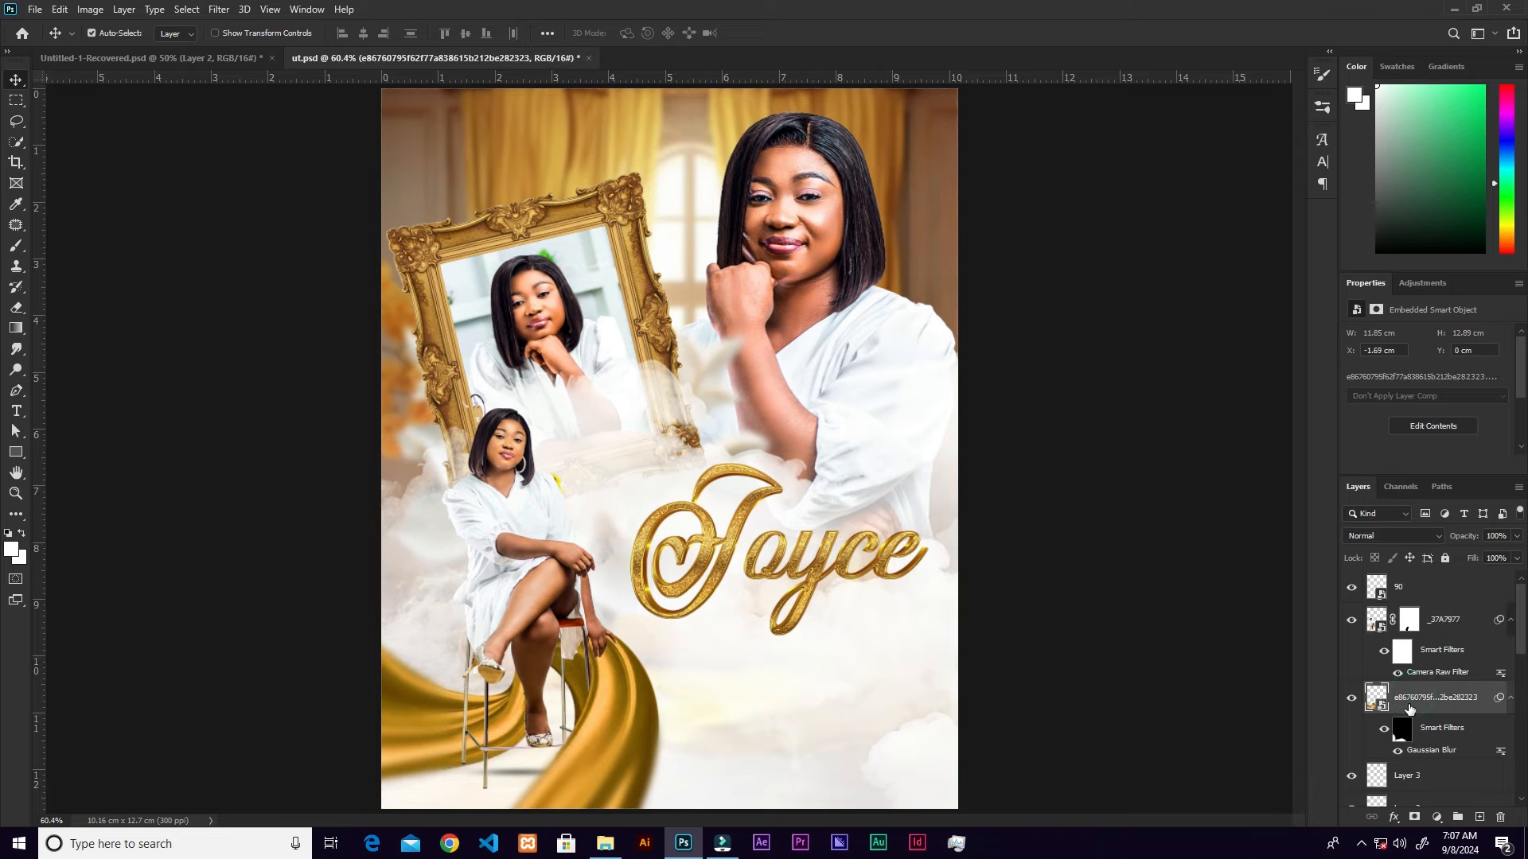
{"action": "left_click", "coordinate": [605, 843]}
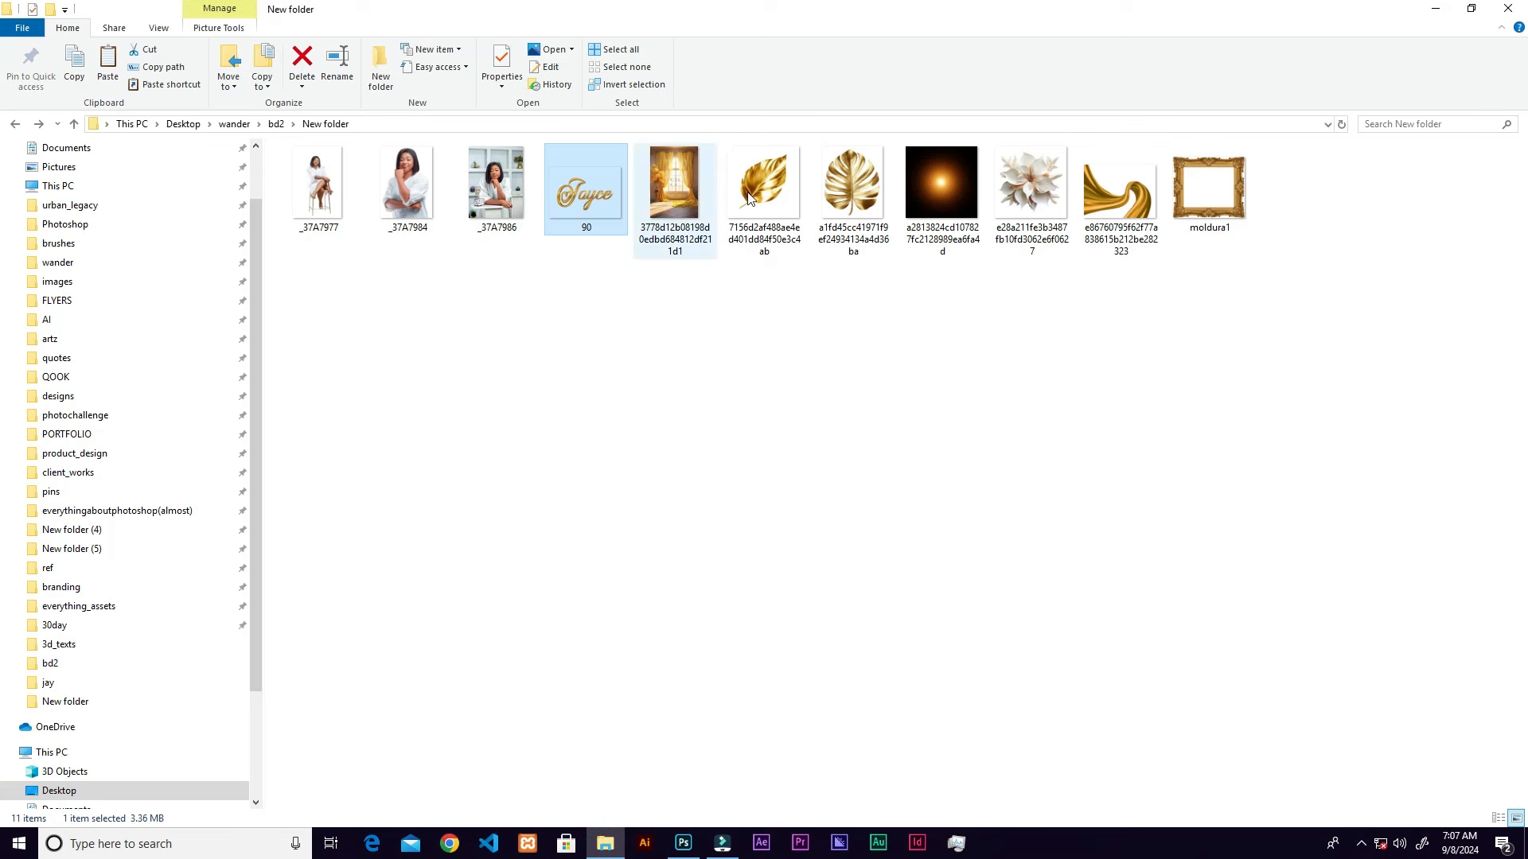
{"action": "left_click", "coordinate": [853, 231]}
{"action": "left_click_drag", "start_coordinate": [853, 231], "coordinate": [716, 517]}
{"action": "left_click_drag", "start_coordinate": [955, 89], "coordinate": [652, 517]}
{"action": "mouse_move", "coordinate": [557, 549]}
{"action": "left_mouse_down"}
{"action": "mouse_move", "coordinate": [445, 700]}
{"action": "mouse_move", "coordinate": [573, 541]}
{"action": "left_mouse_up"}
{"action": "left_click_drag", "start_coordinate": [661, 469], "coordinate": [616, 464]}
{"action": "left_click_drag", "start_coordinate": [573, 518], "coordinate": [557, 505]}
{"action": "left_click_drag", "start_coordinate": [557, 506], "coordinate": [602, 487]}
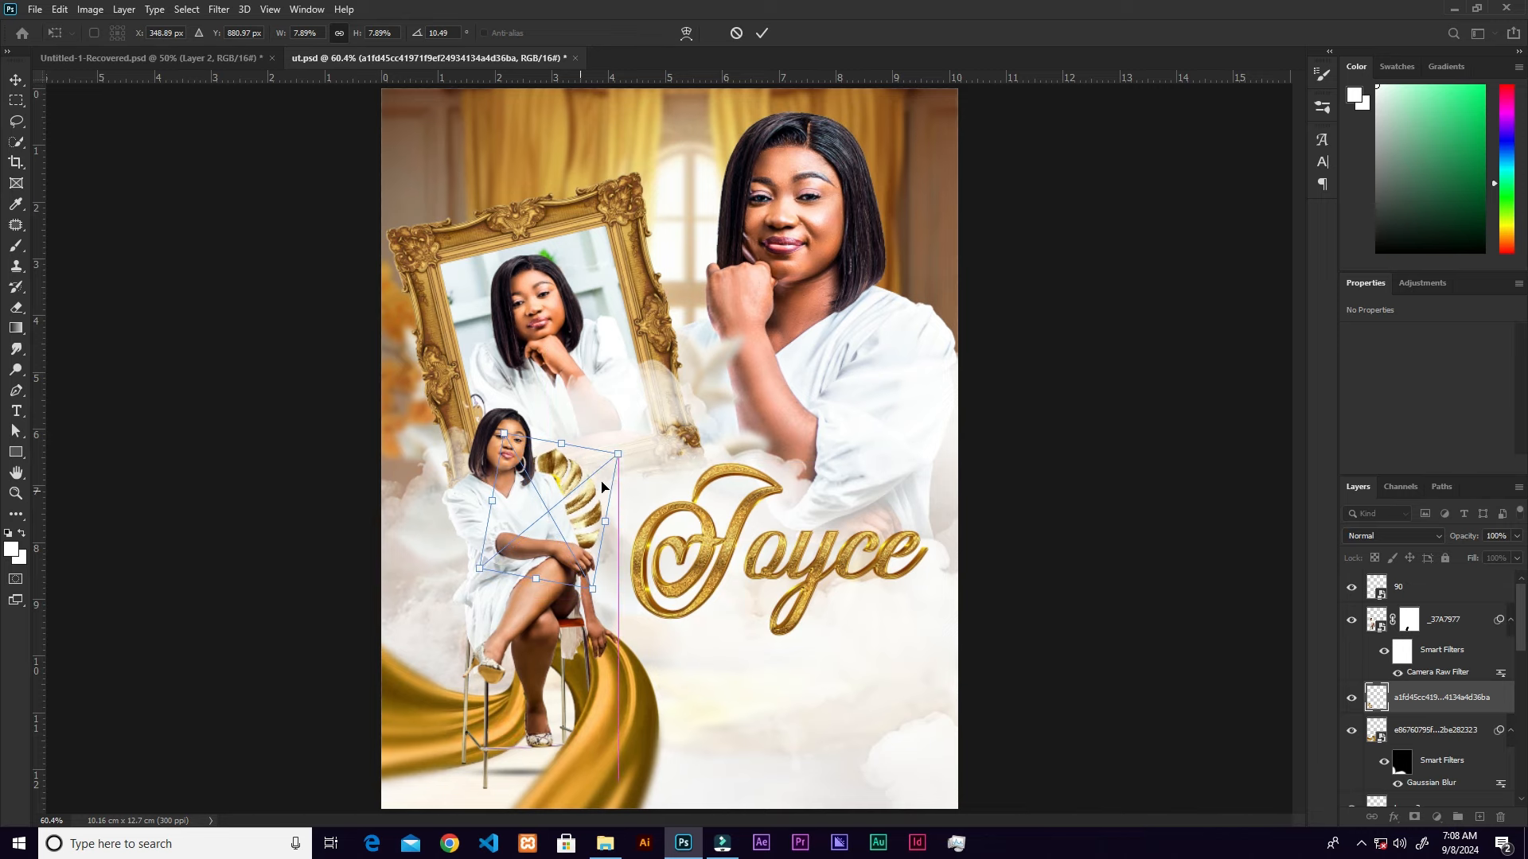
{"action": "left_click", "coordinate": [761, 36]}
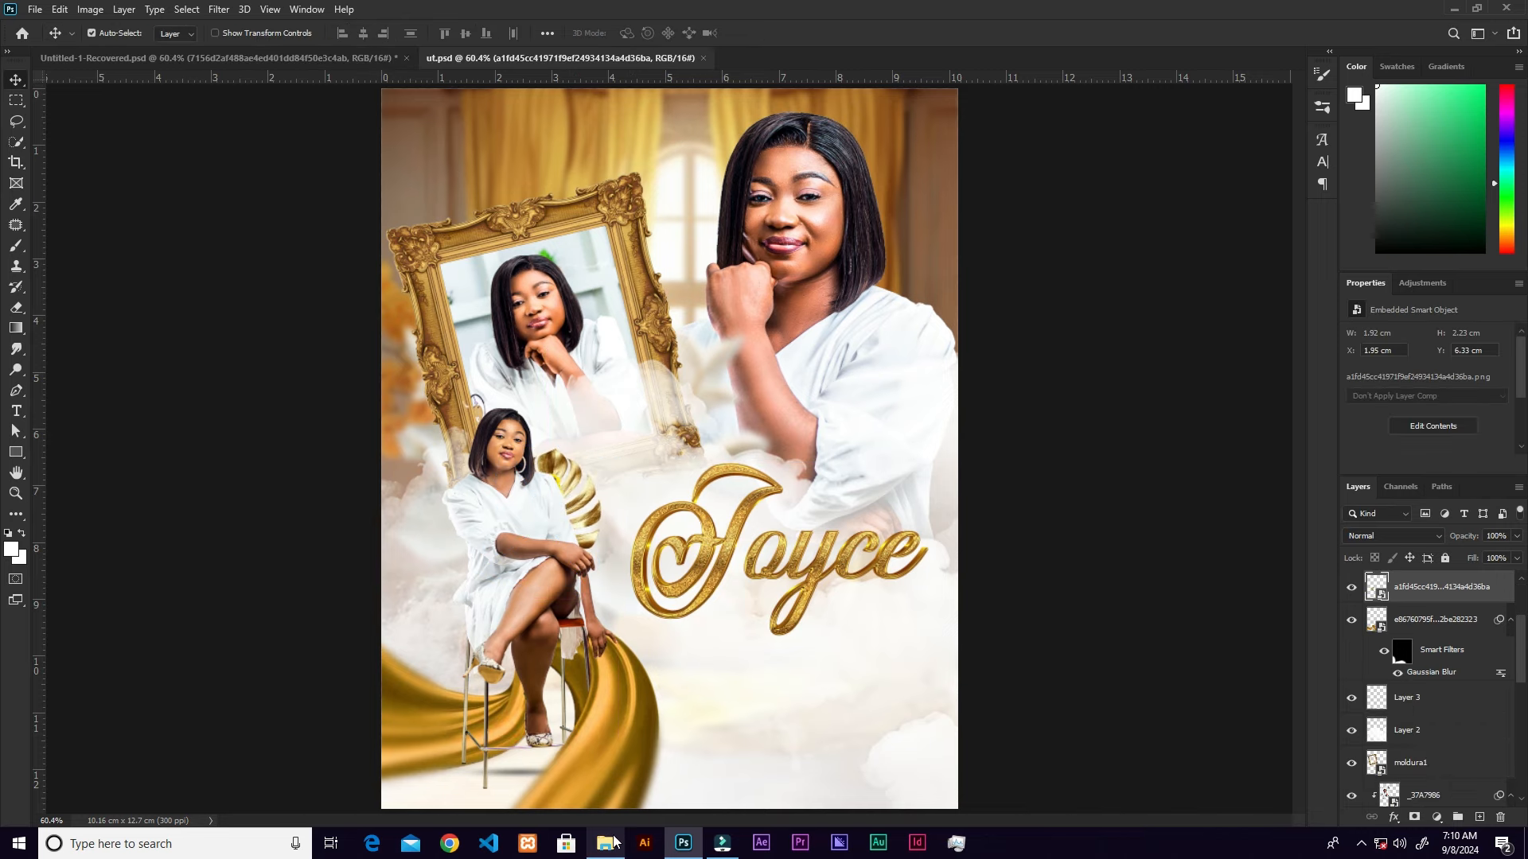
- Place the gold leaf 7156d2af488ae4ed401dd84f50e3c4ab.png near the flyer's upper-right edge, rotated and scaled to about 1.19 by 1.08 cm
{"action": "left_click", "coordinate": [614, 842]}
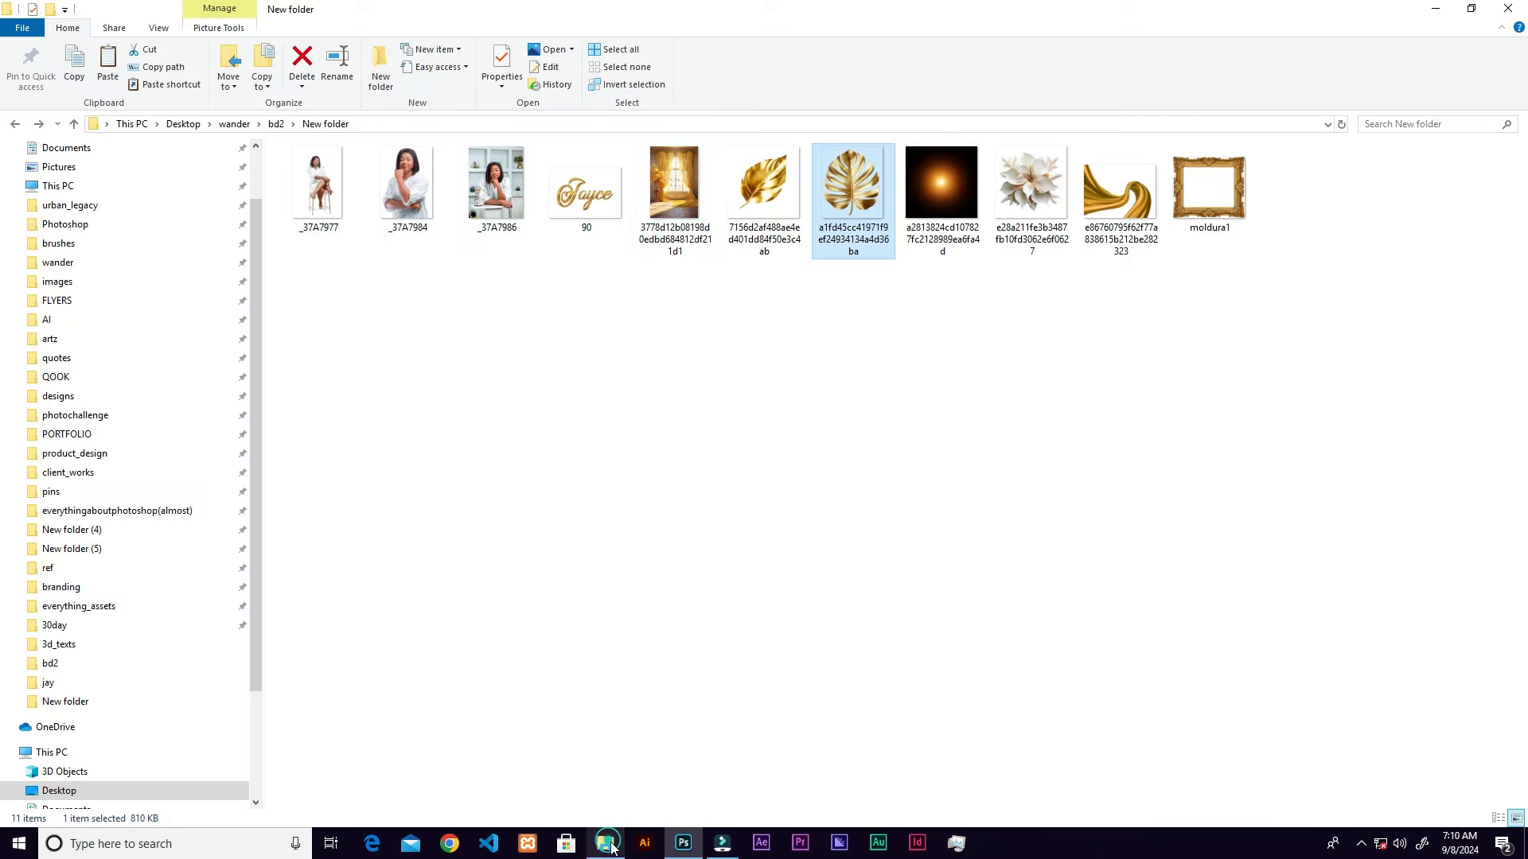
{"action": "left_click_drag", "start_coordinate": [761, 168], "coordinate": [668, 446]}
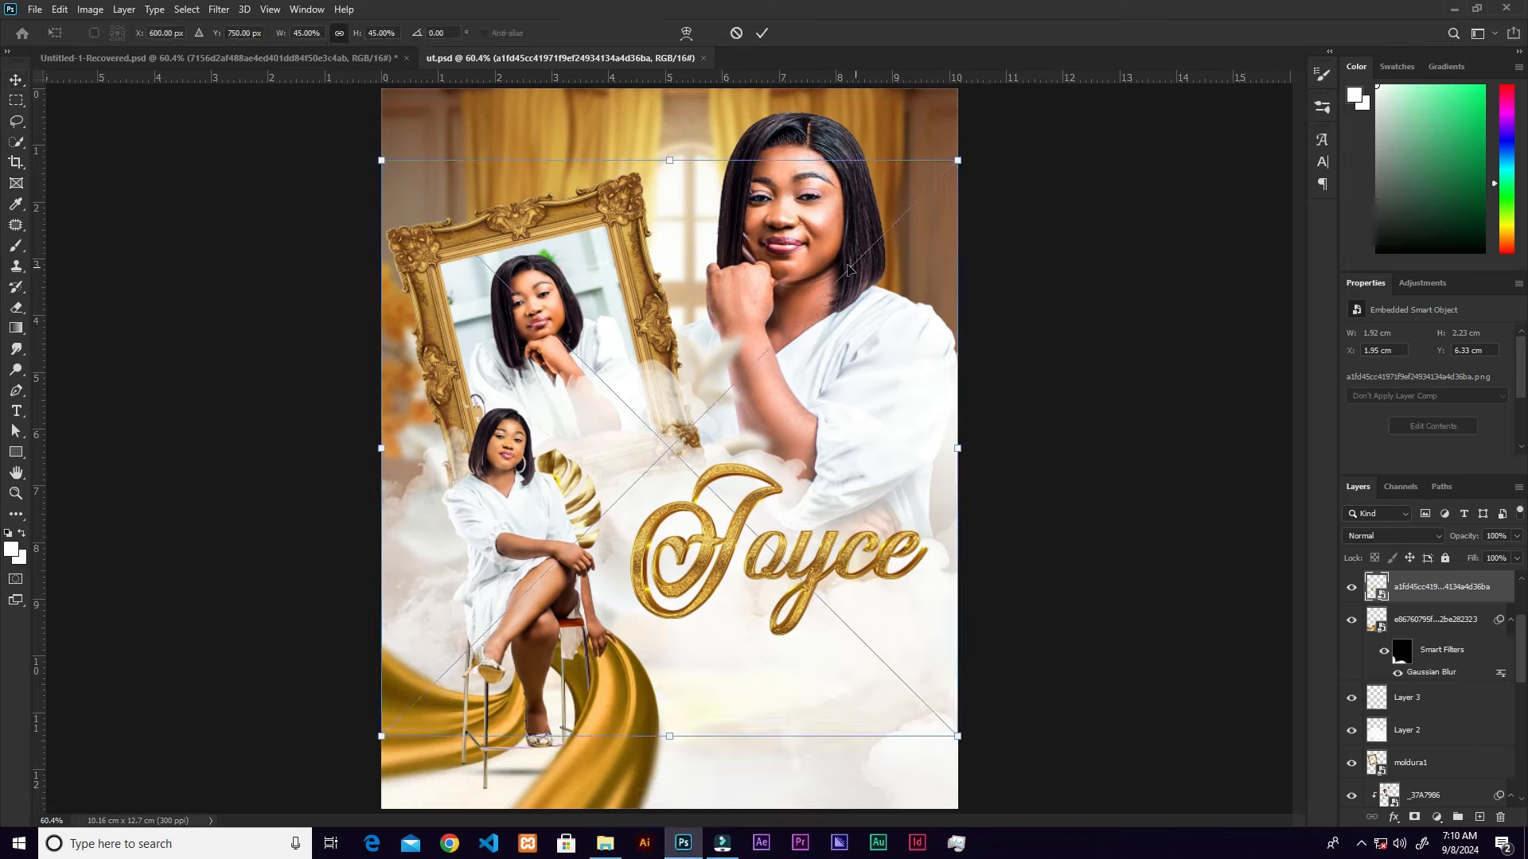
{"action": "left_click_drag", "start_coordinate": [1006, 263], "coordinate": [519, 542]}
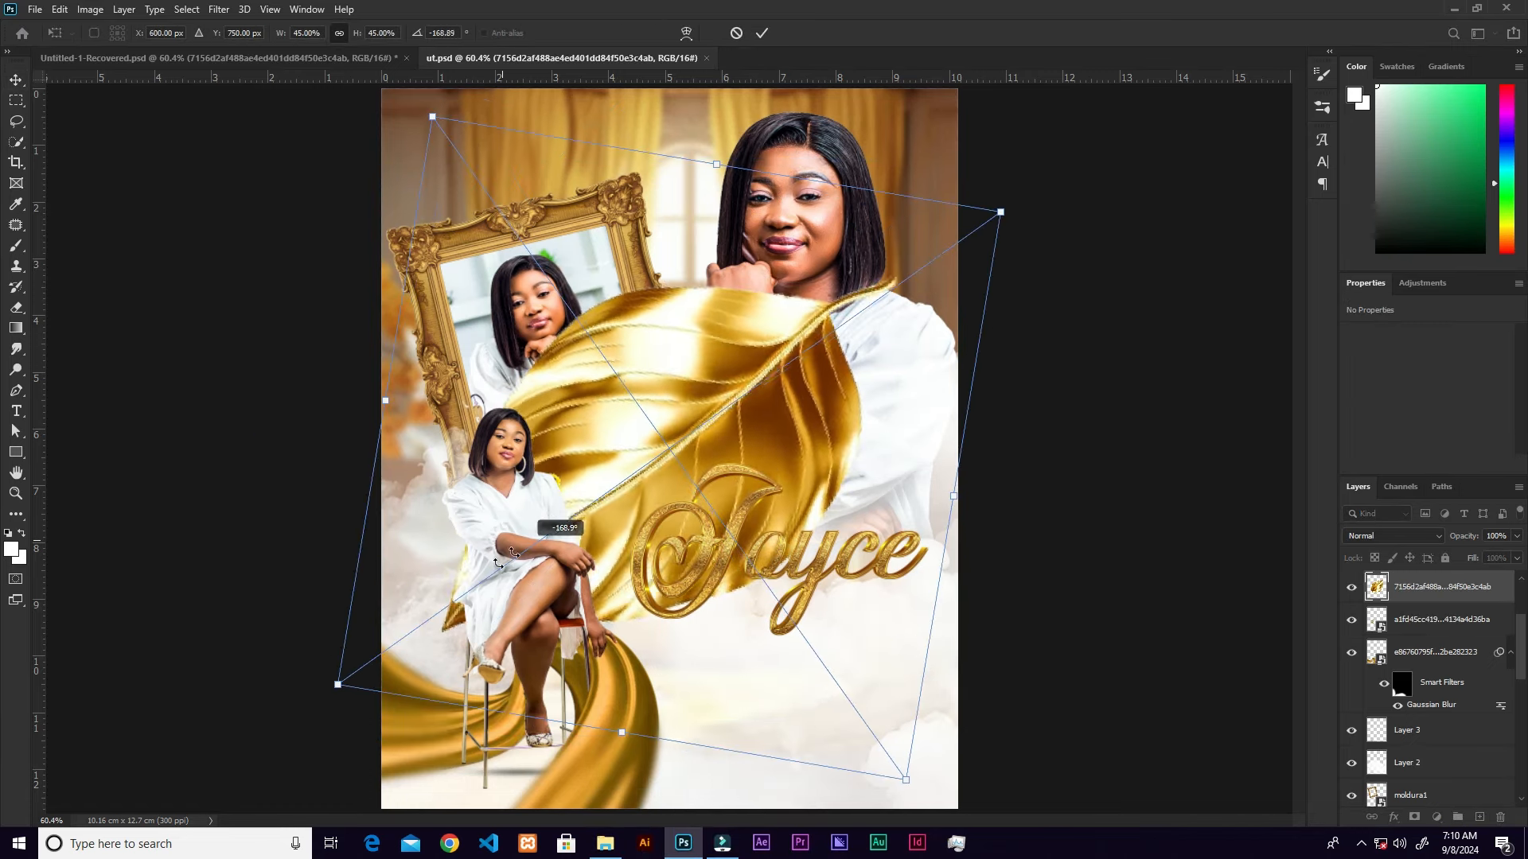
{"action": "left_click_drag", "start_coordinate": [339, 686], "coordinate": [869, 316]}
{"action": "left_click_drag", "start_coordinate": [1024, 210], "coordinate": [1026, 205]}
{"action": "left_click_drag", "start_coordinate": [934, 272], "coordinate": [960, 201]}
{"action": "left_click_drag", "start_coordinate": [1007, 253], "coordinate": [986, 223]}
{"action": "double_click", "coordinate": [944, 184]}
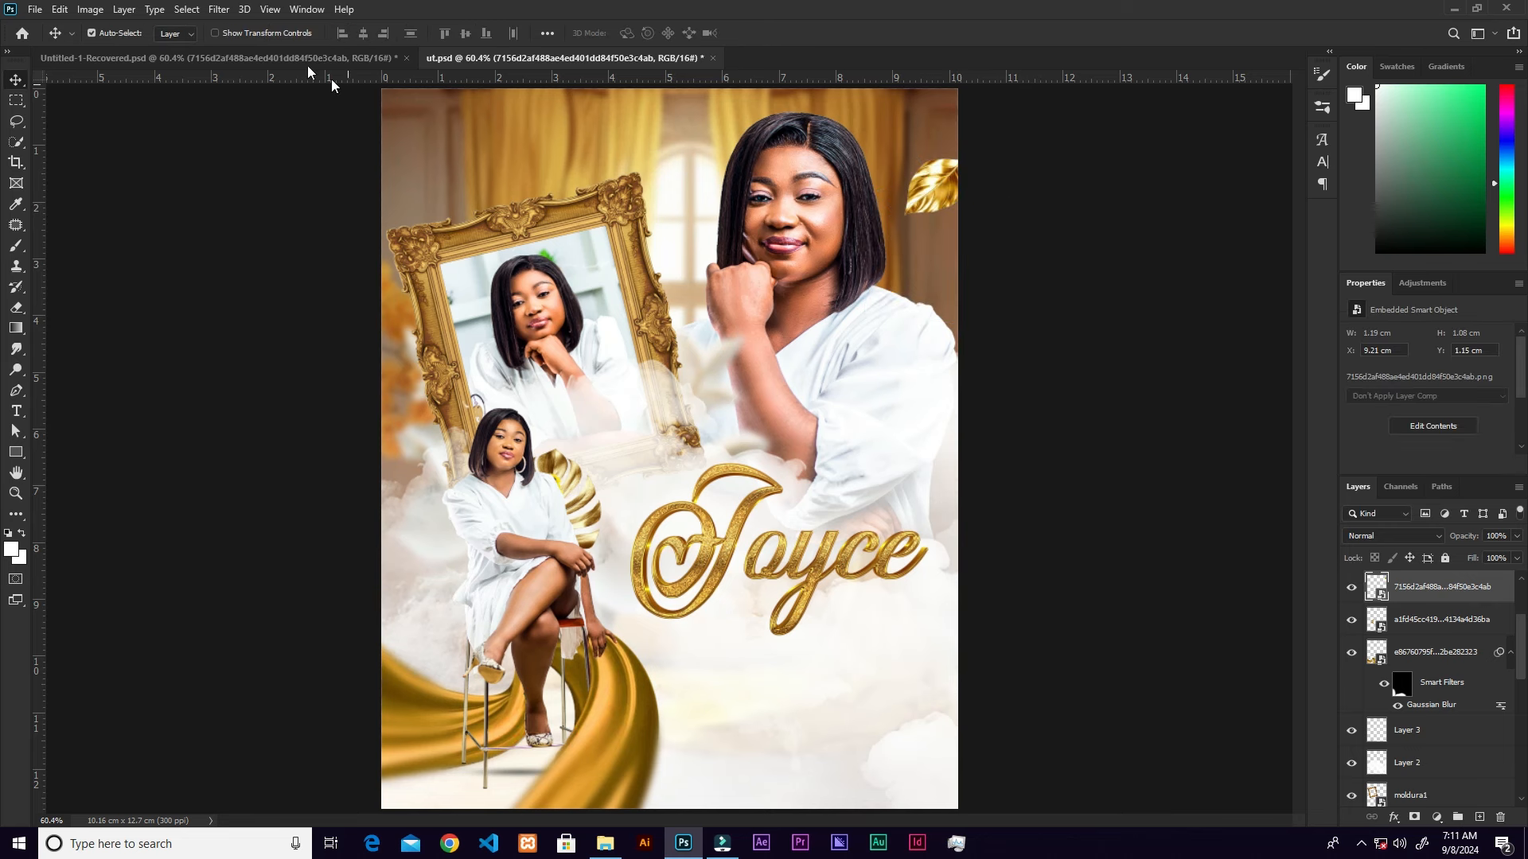
- Apply a Motion Blur with a 43° angle and 47 px distance to the upper-right gold leaf and nudge it slightly upward
{"action": "left_click", "coordinate": [218, 13]}
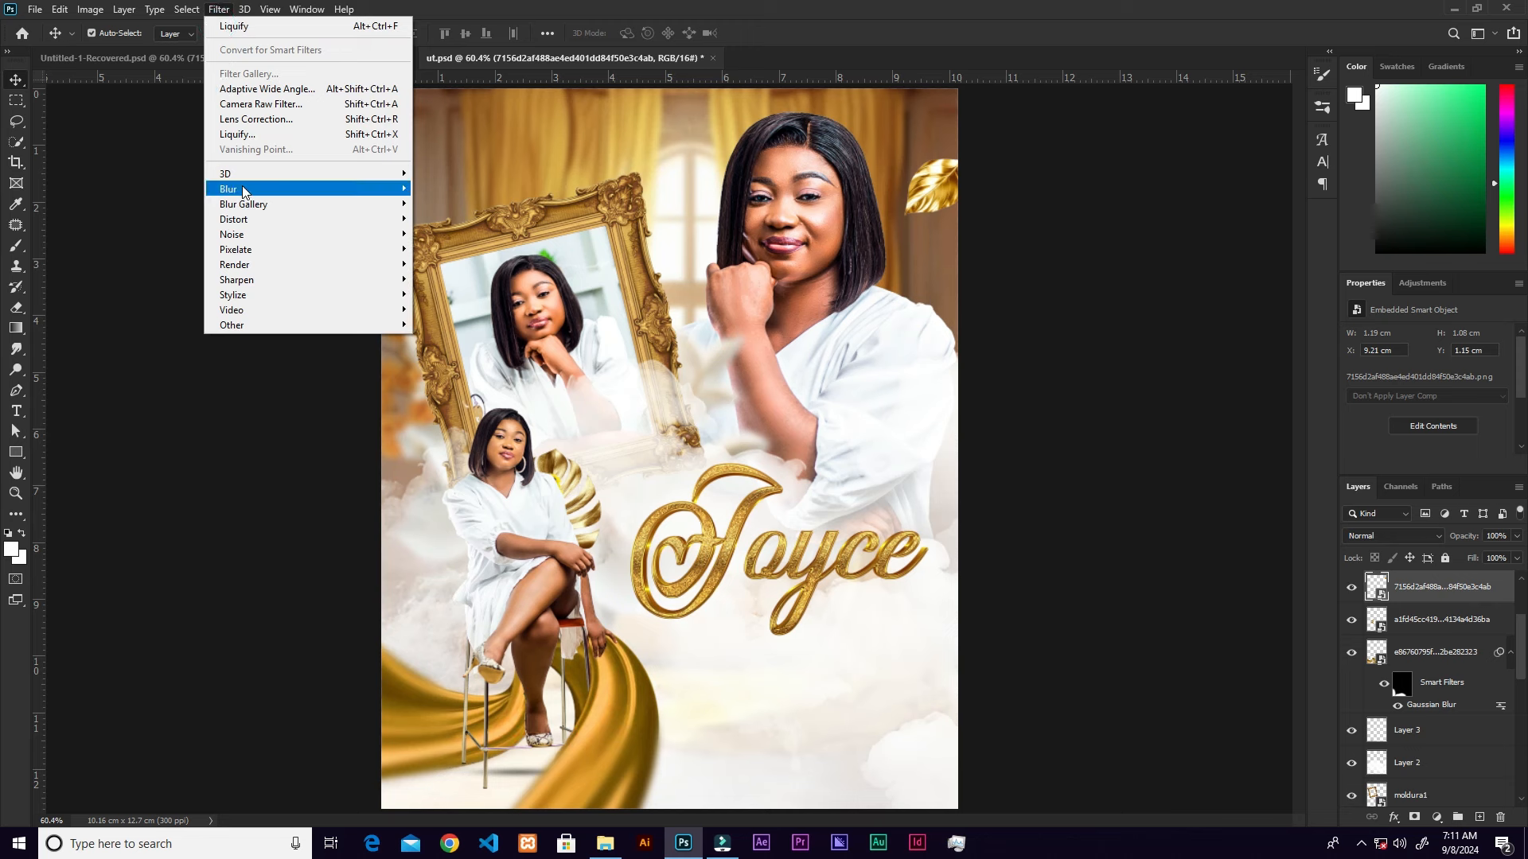
{"action": "mouse_move", "coordinate": [239, 189]}
{"action": "left_click", "coordinate": [454, 282]}
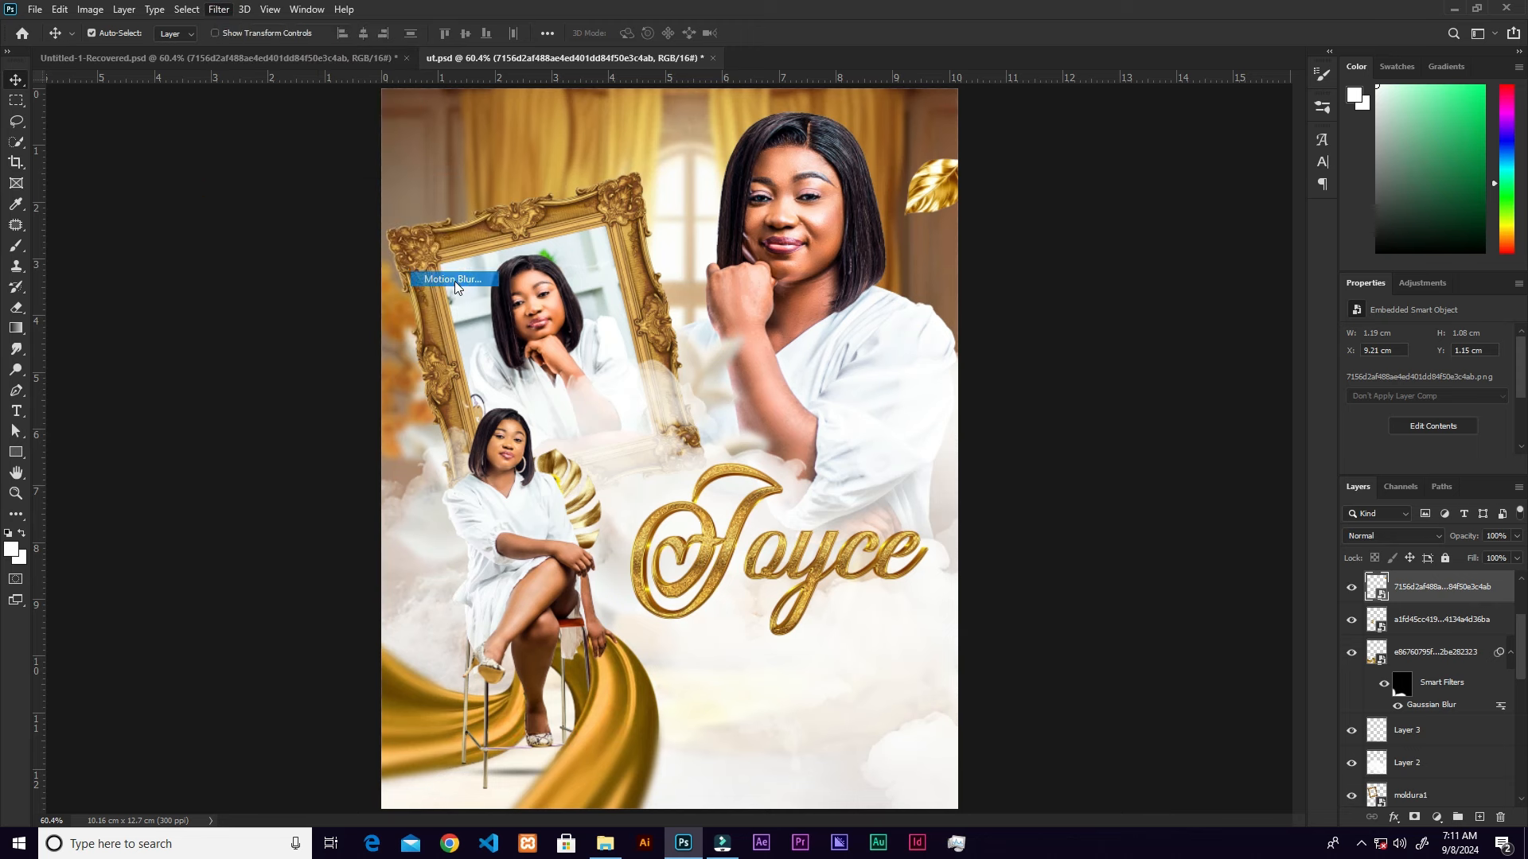
{"action": "type", "text": "43"}
{"action": "key", "text": "Tab"}
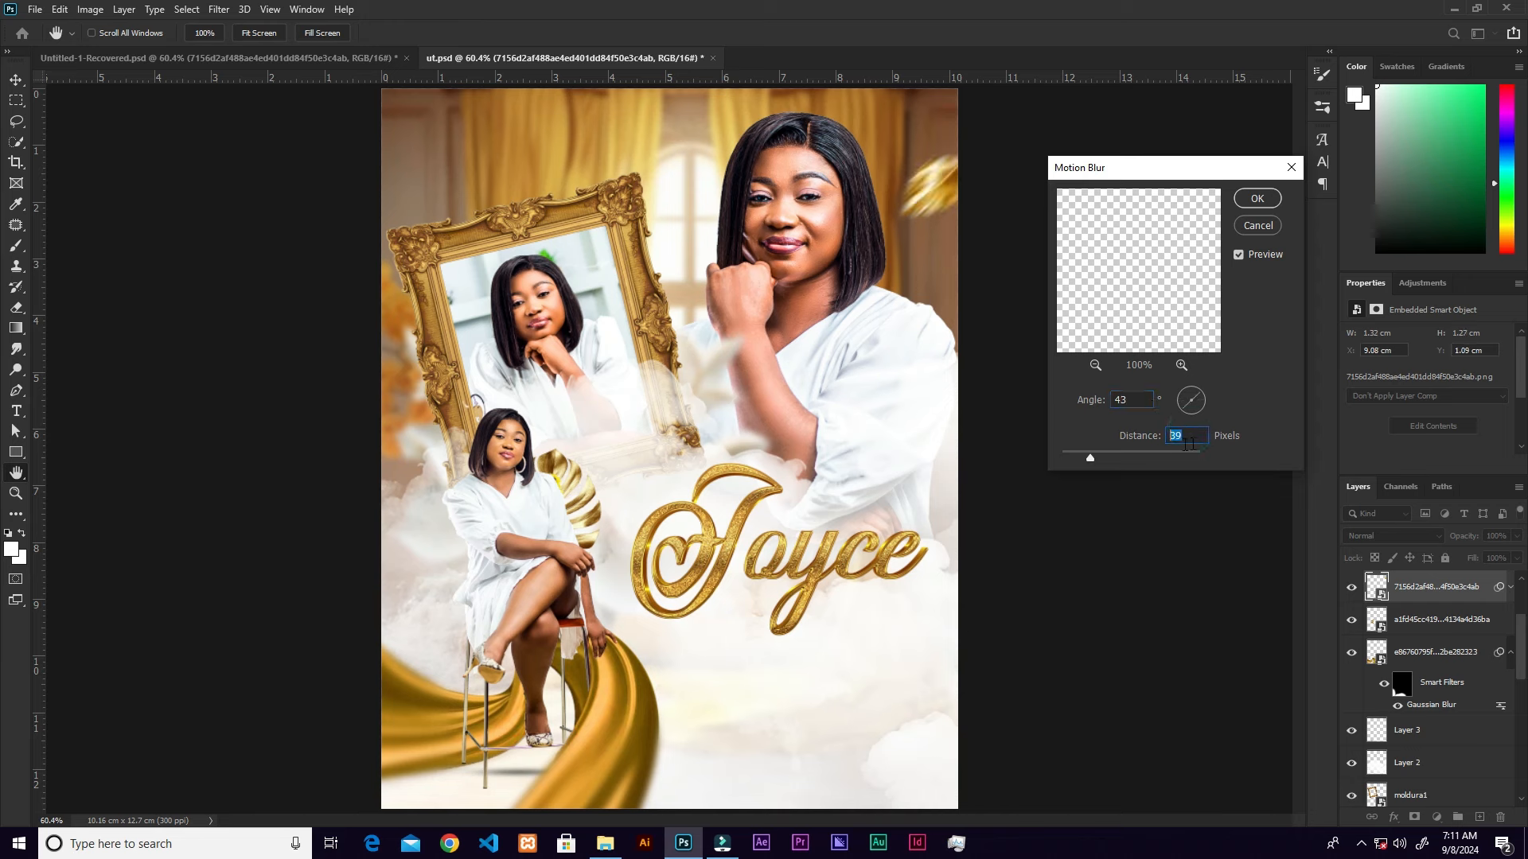
{"action": "type", "text": "47"}
{"action": "left_click", "coordinate": [1256, 199]}
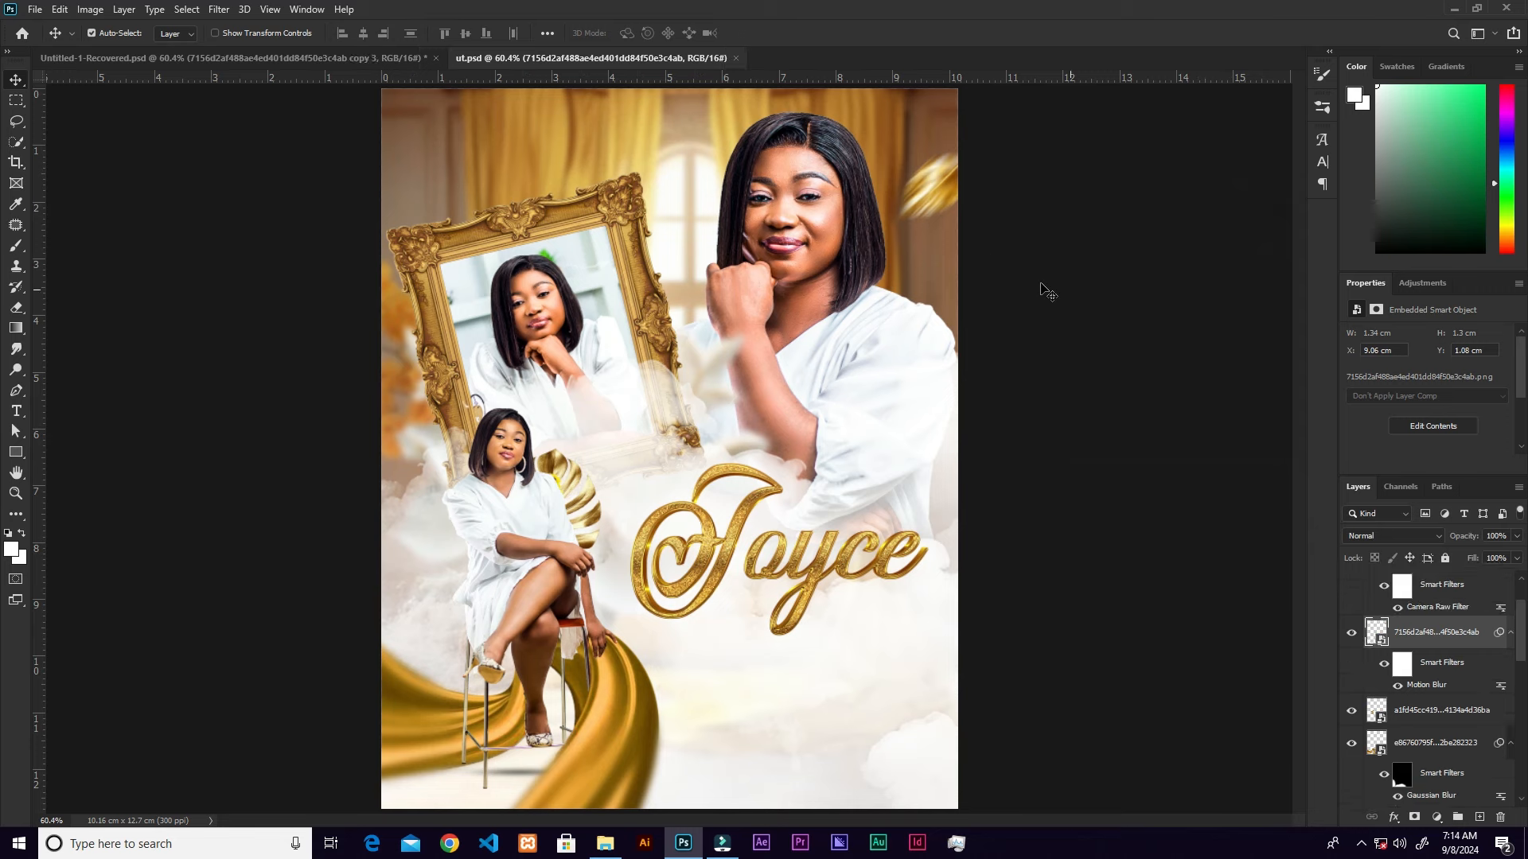
{"action": "left_click_drag", "start_coordinate": [941, 193], "coordinate": [945, 168]}
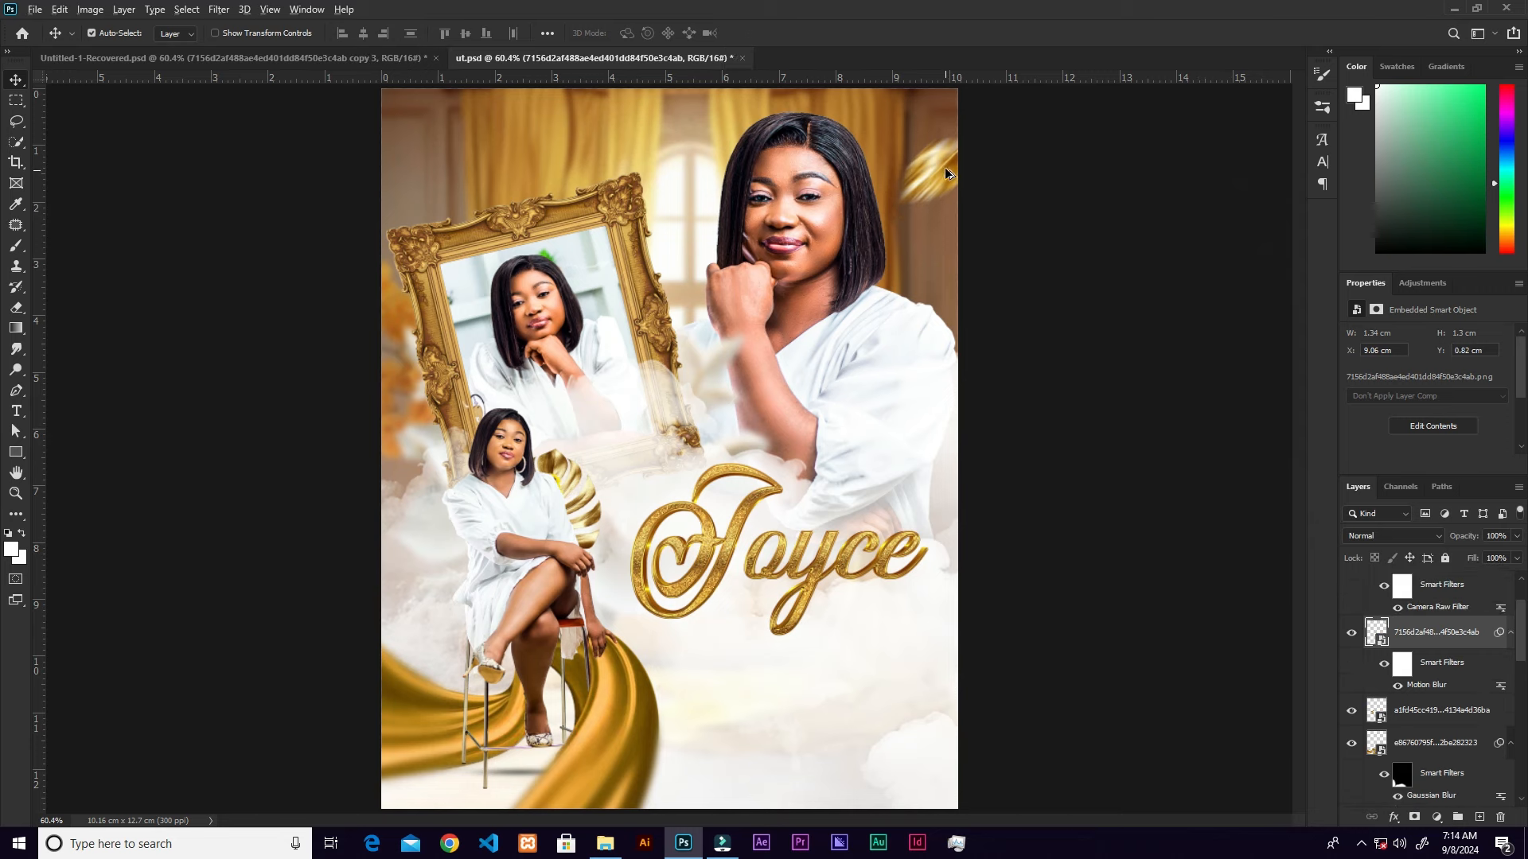
- Duplicate the blurred leaf to the flyer's bottom edge beside the fabric, rotated to about 100°, and set its Motion Blur angle to -55°
{"action": "left_click_drag", "start_coordinate": [829, 362], "coordinate": [627, 617]}
{"action": "key", "text": "ctrl+t"}
{"action": "left_click_drag", "start_coordinate": [675, 709], "coordinate": [731, 787]}
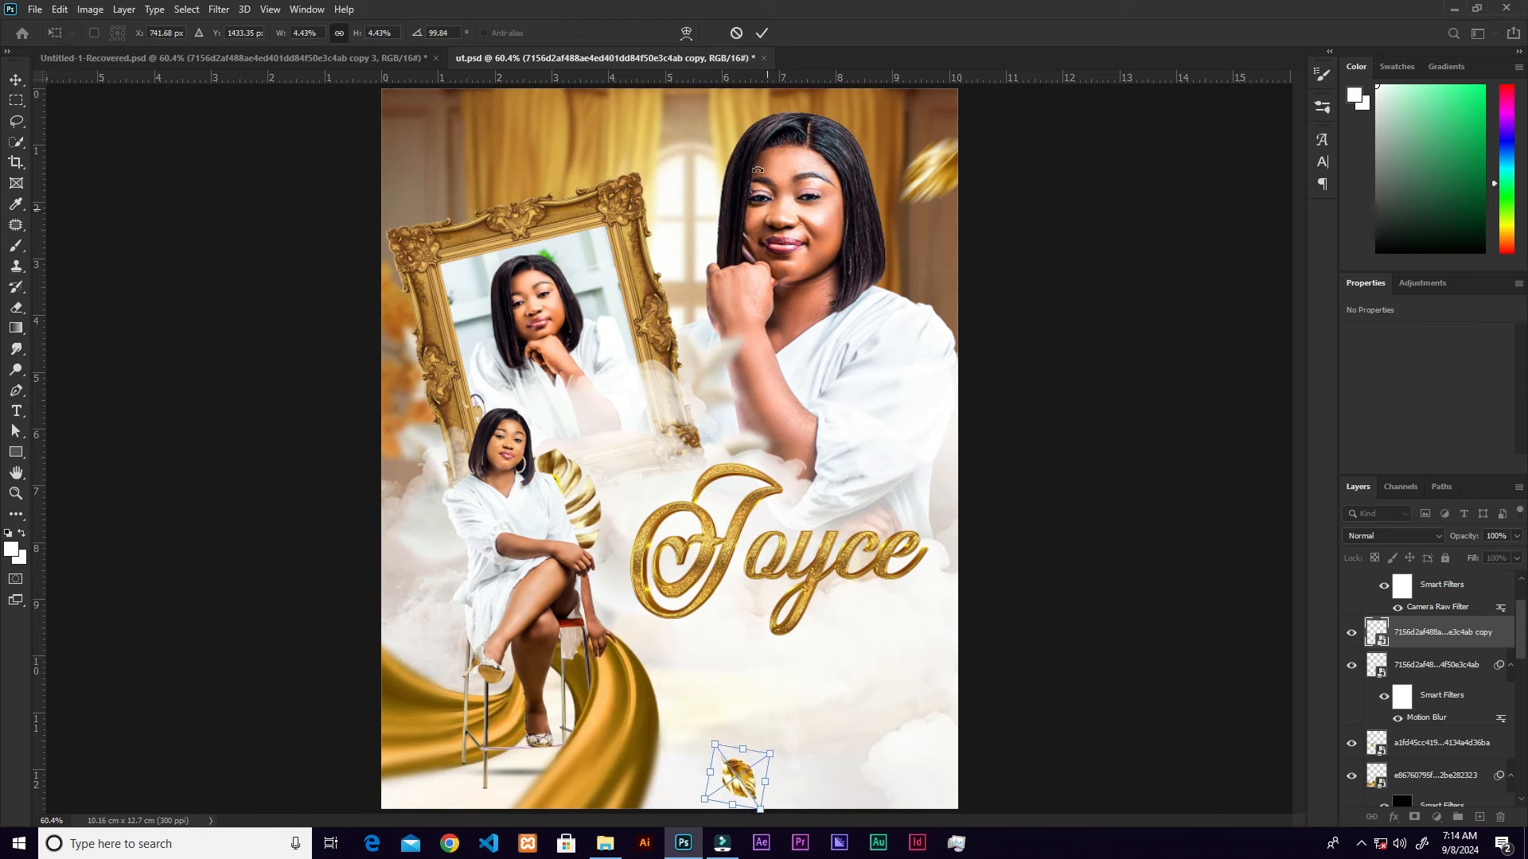
{"action": "left_click", "coordinate": [761, 35]}
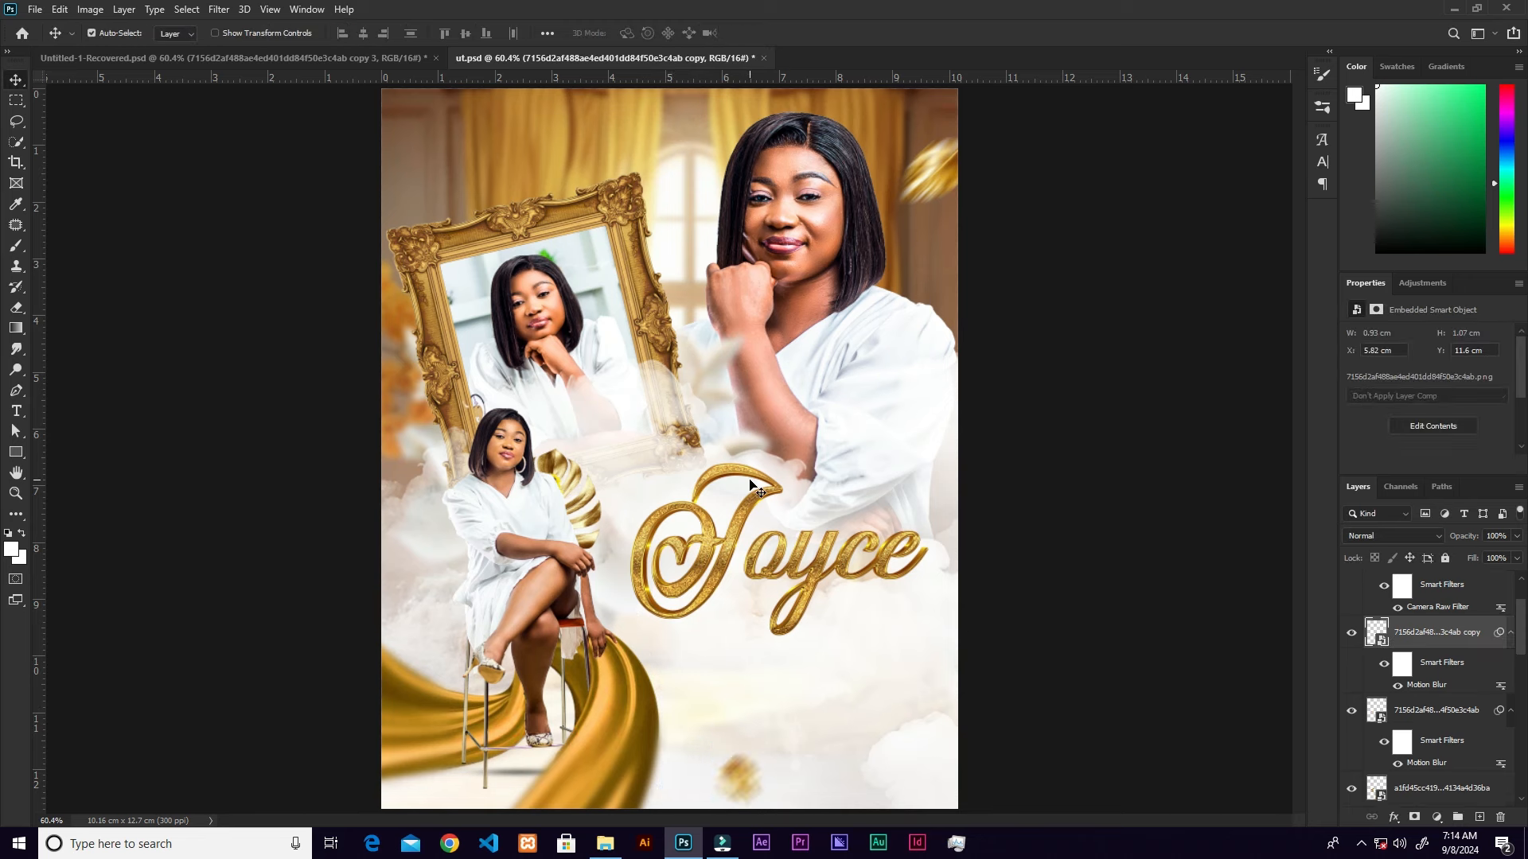
{"action": "double_click", "coordinate": [1441, 688]}
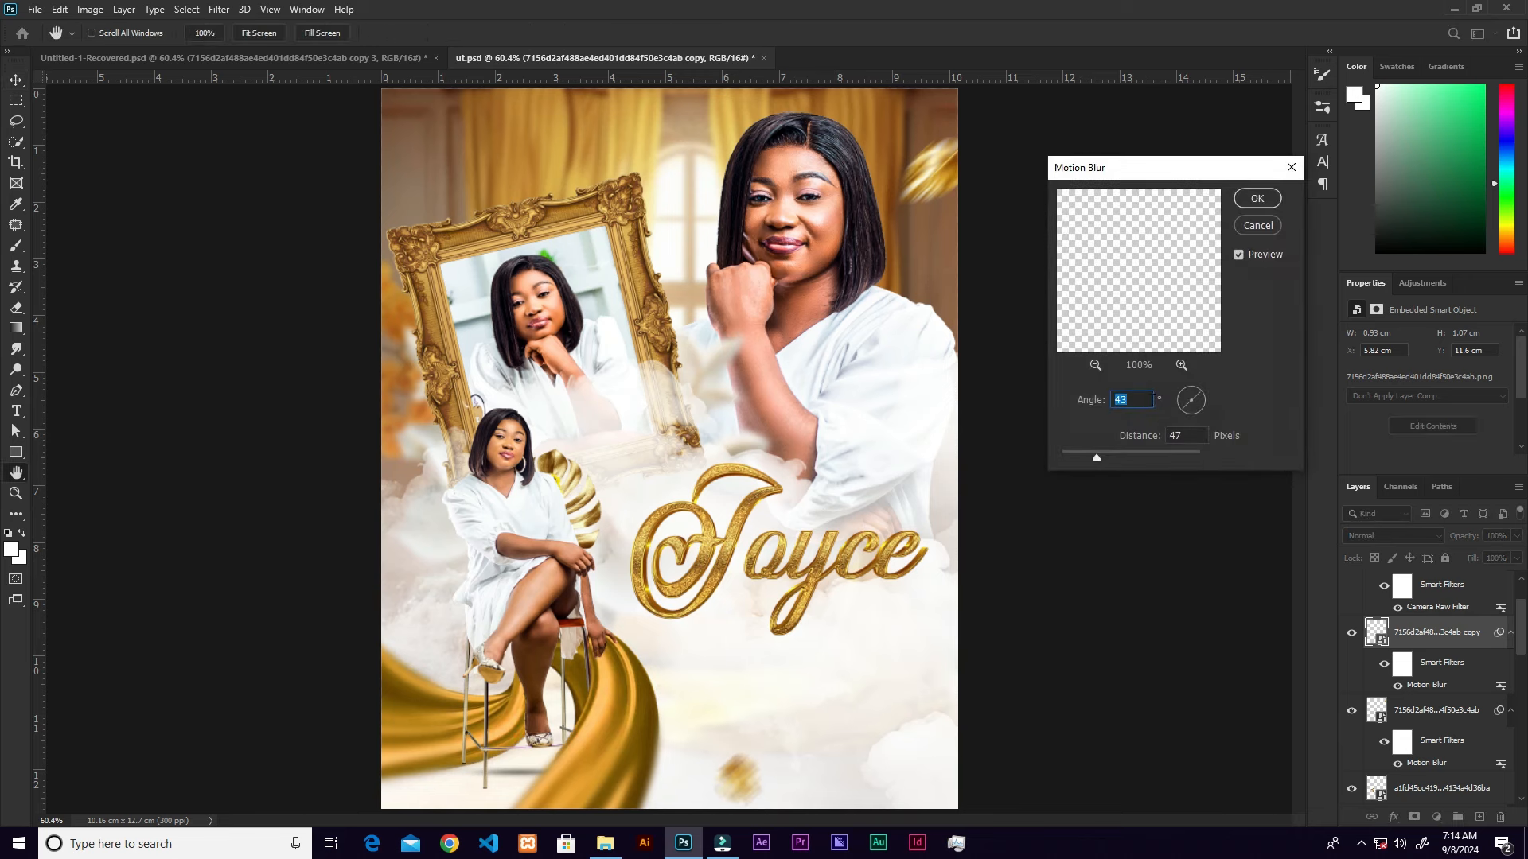
{"action": "key", "text": "shift+Down"}
{"action": "left_click", "coordinate": [1255, 200]}
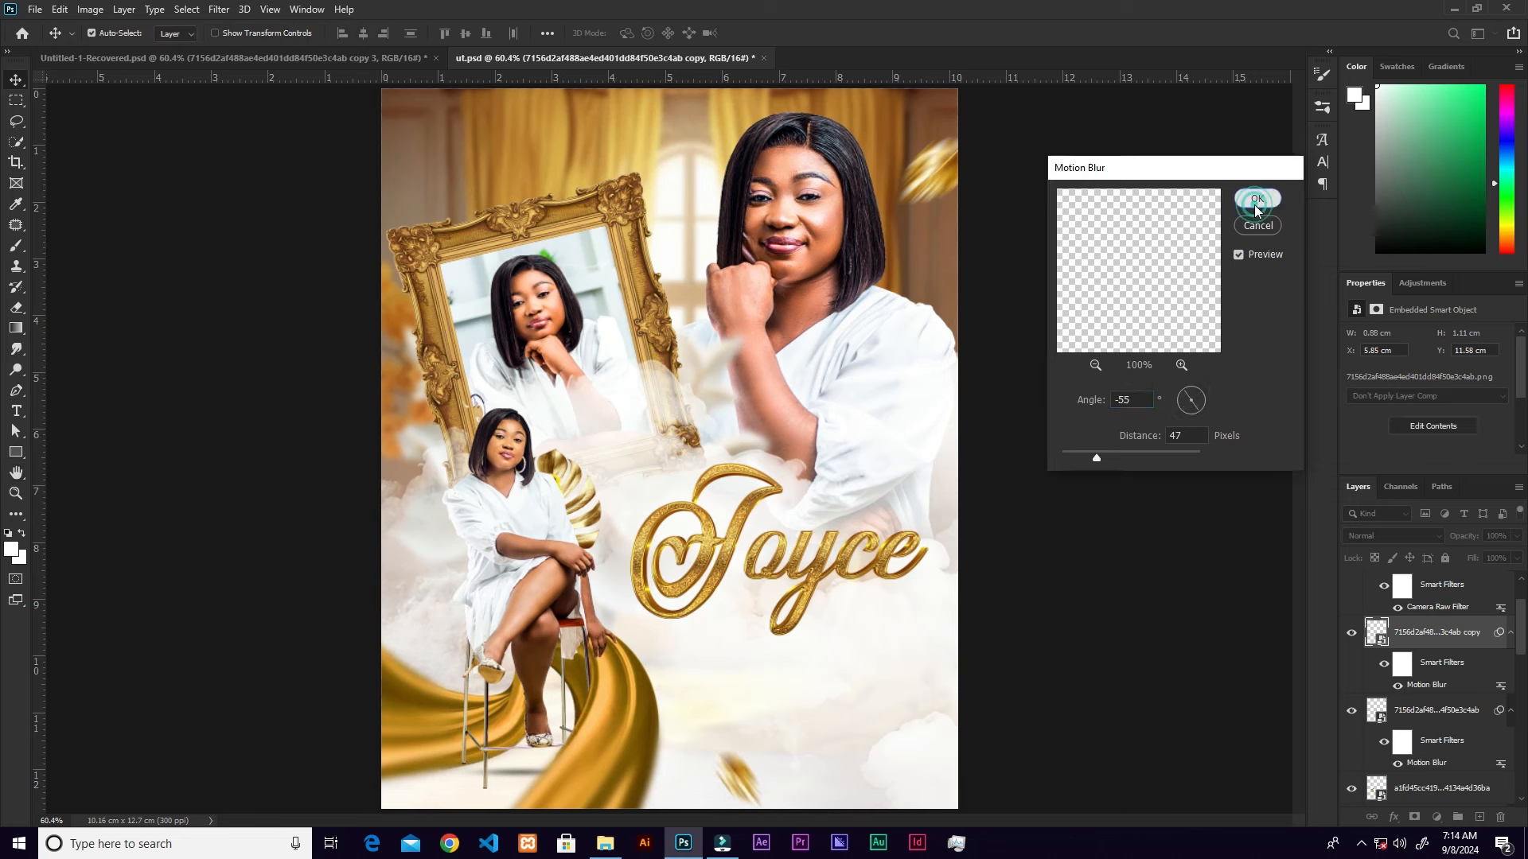
- Duplicate the monstera leaf into the flyer's lower-right corner at about 2.49 by 2.66 cm and apply a Motion Blur with a 47 px distance
{"action": "left_click_drag", "start_coordinate": [574, 481], "coordinate": [884, 748]}
{"action": "key", "text": "ctrl+t"}
{"action": "left_click_drag", "start_coordinate": [955, 703], "coordinate": [954, 777]}
{"action": "key", "text": "Return"}
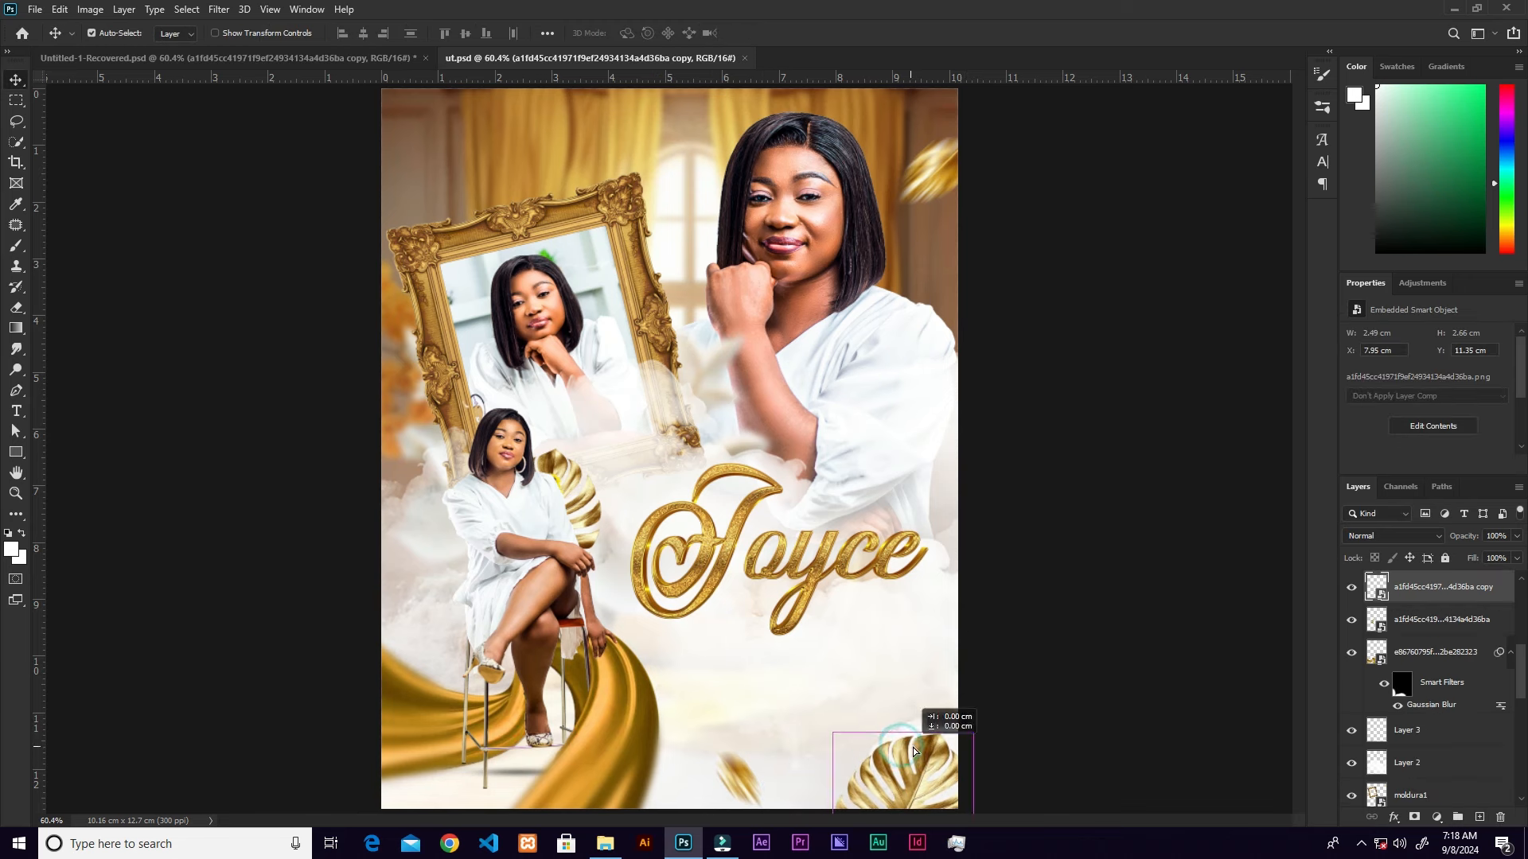
{"action": "left_click_drag", "start_coordinate": [905, 752], "coordinate": [924, 754]}
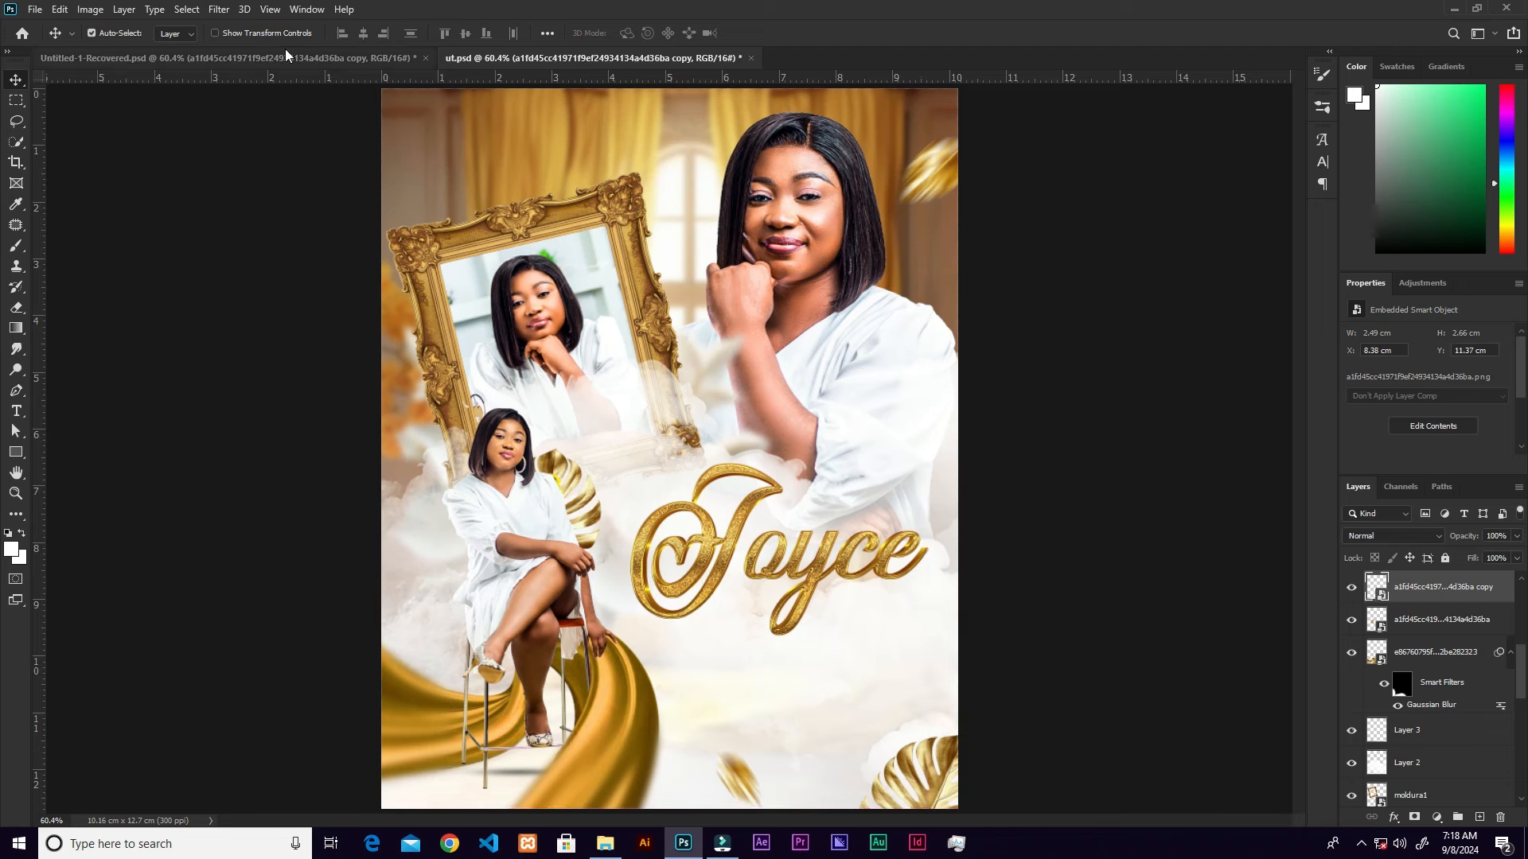
{"action": "left_click", "coordinate": [217, 11]}
{"action": "left_click", "coordinate": [231, 27]}
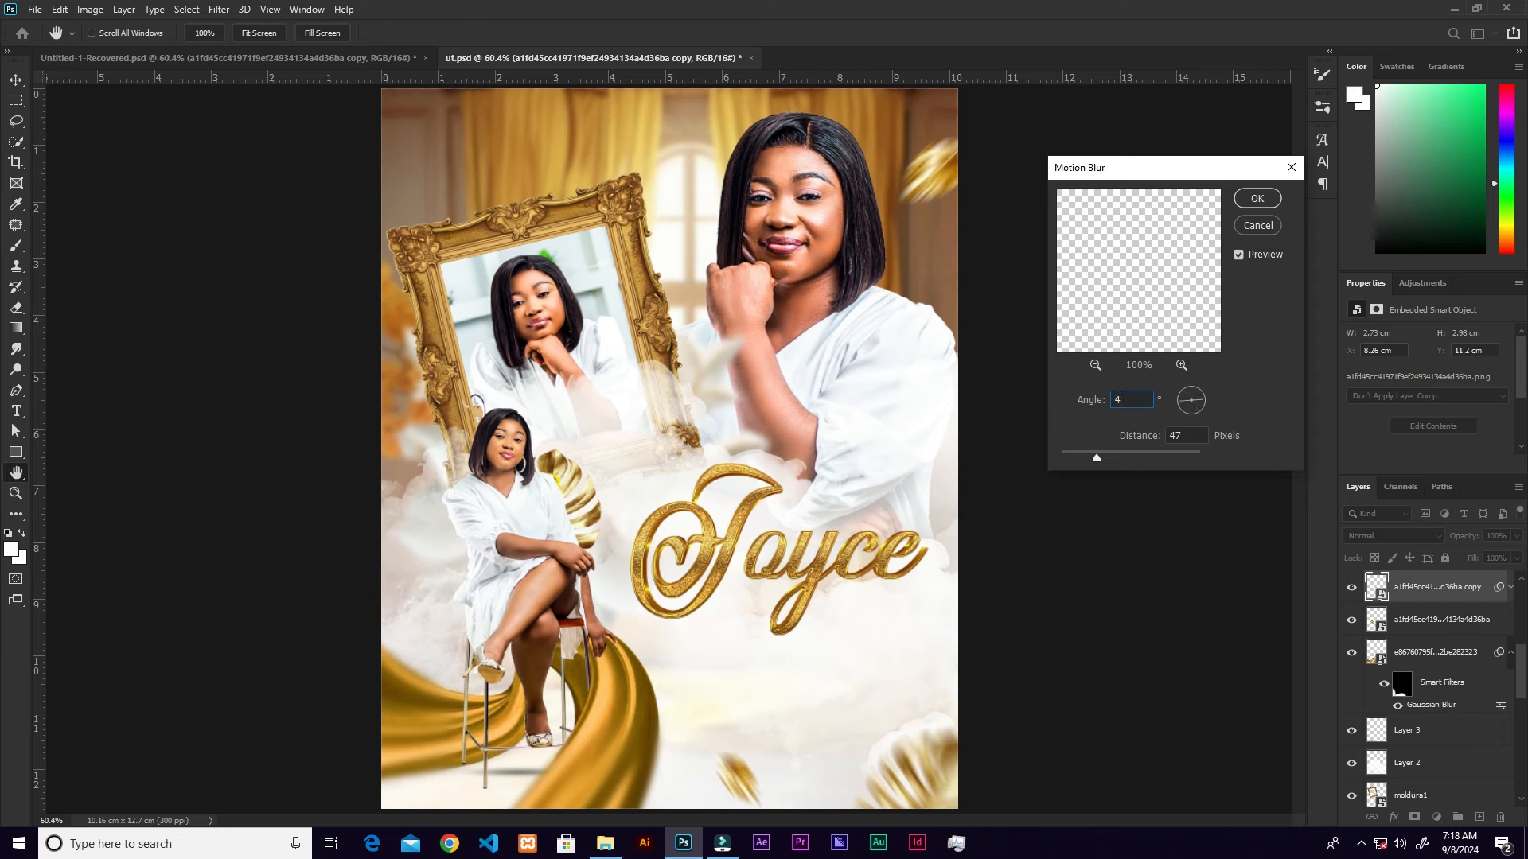
{"action": "left_click", "coordinate": [1255, 199]}
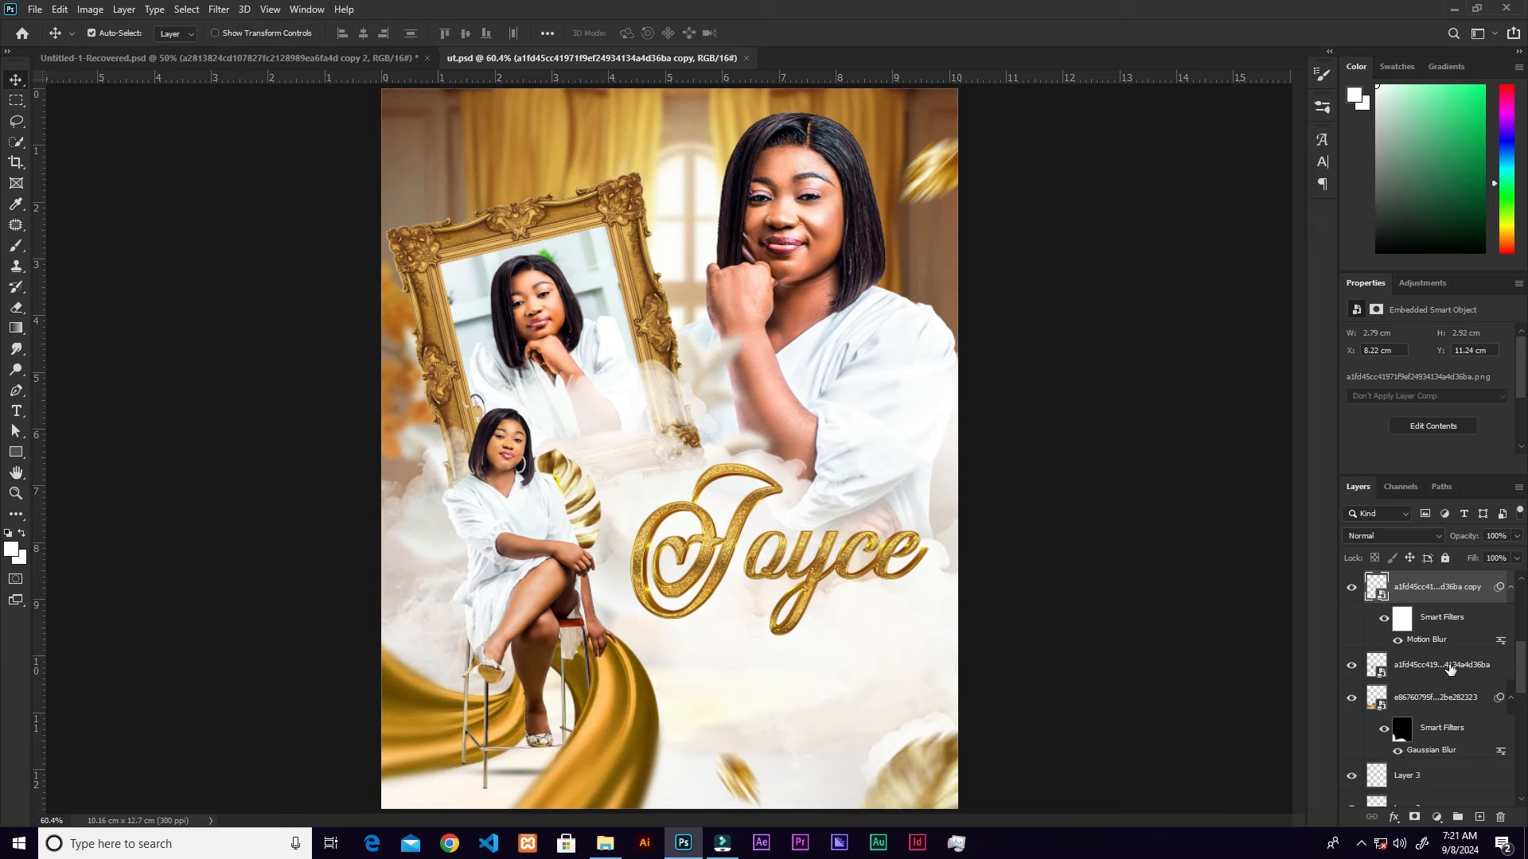
- Place the glow a2813824cd107827fc2128989ea6fa4d.jpg above layer 90 at the flyer's upper-right corner, in Screen mode, about 14.38 by 14.38 cm
{"action": "left_click_drag", "start_coordinate": [1518, 652], "coordinate": [1521, 595]}
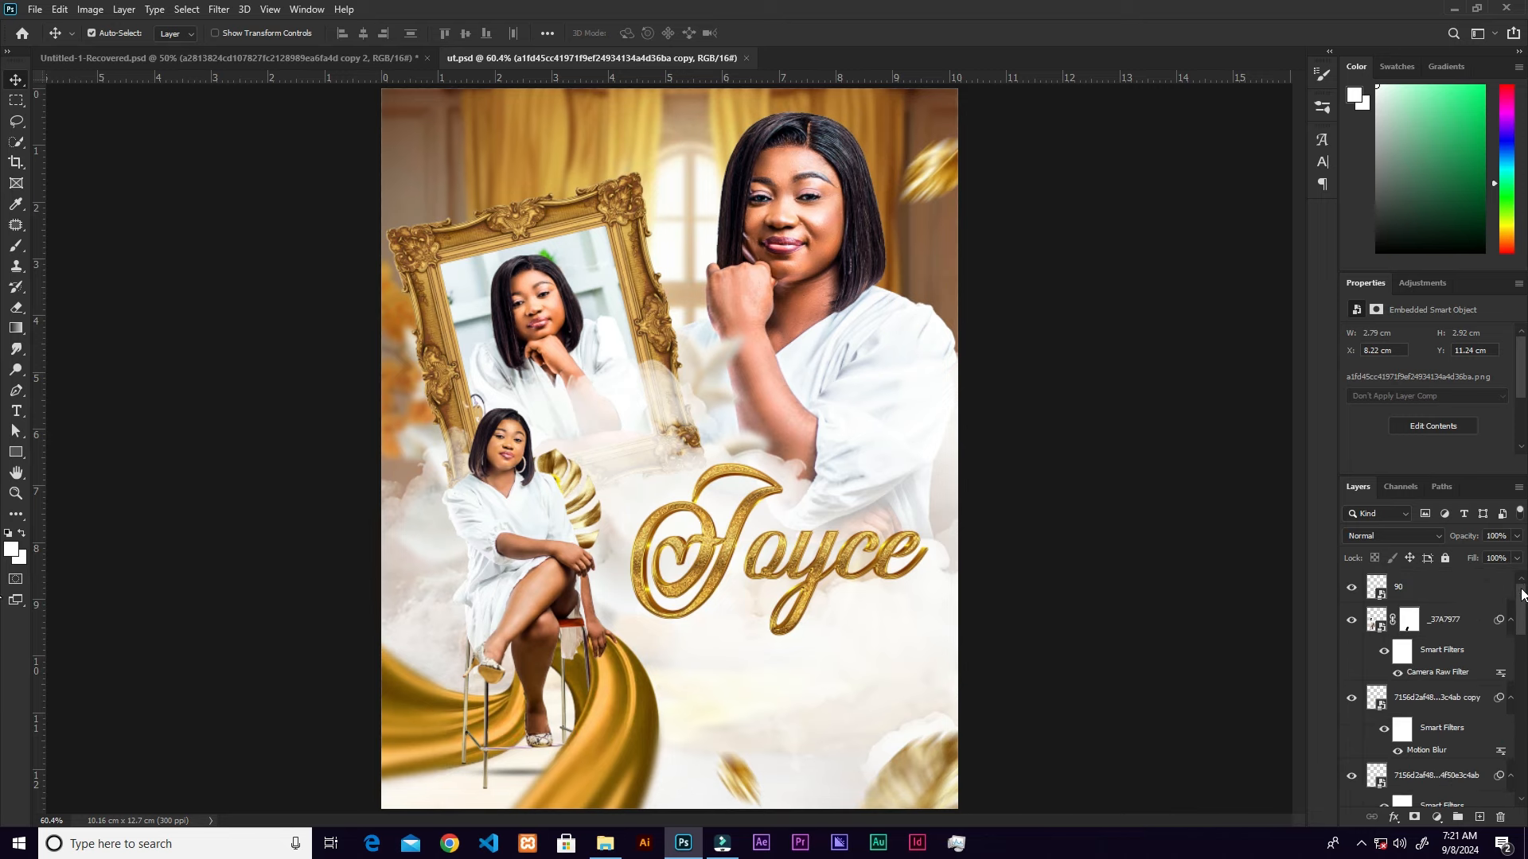
{"action": "left_click", "coordinate": [1462, 588]}
{"action": "left_click", "coordinate": [609, 844]}
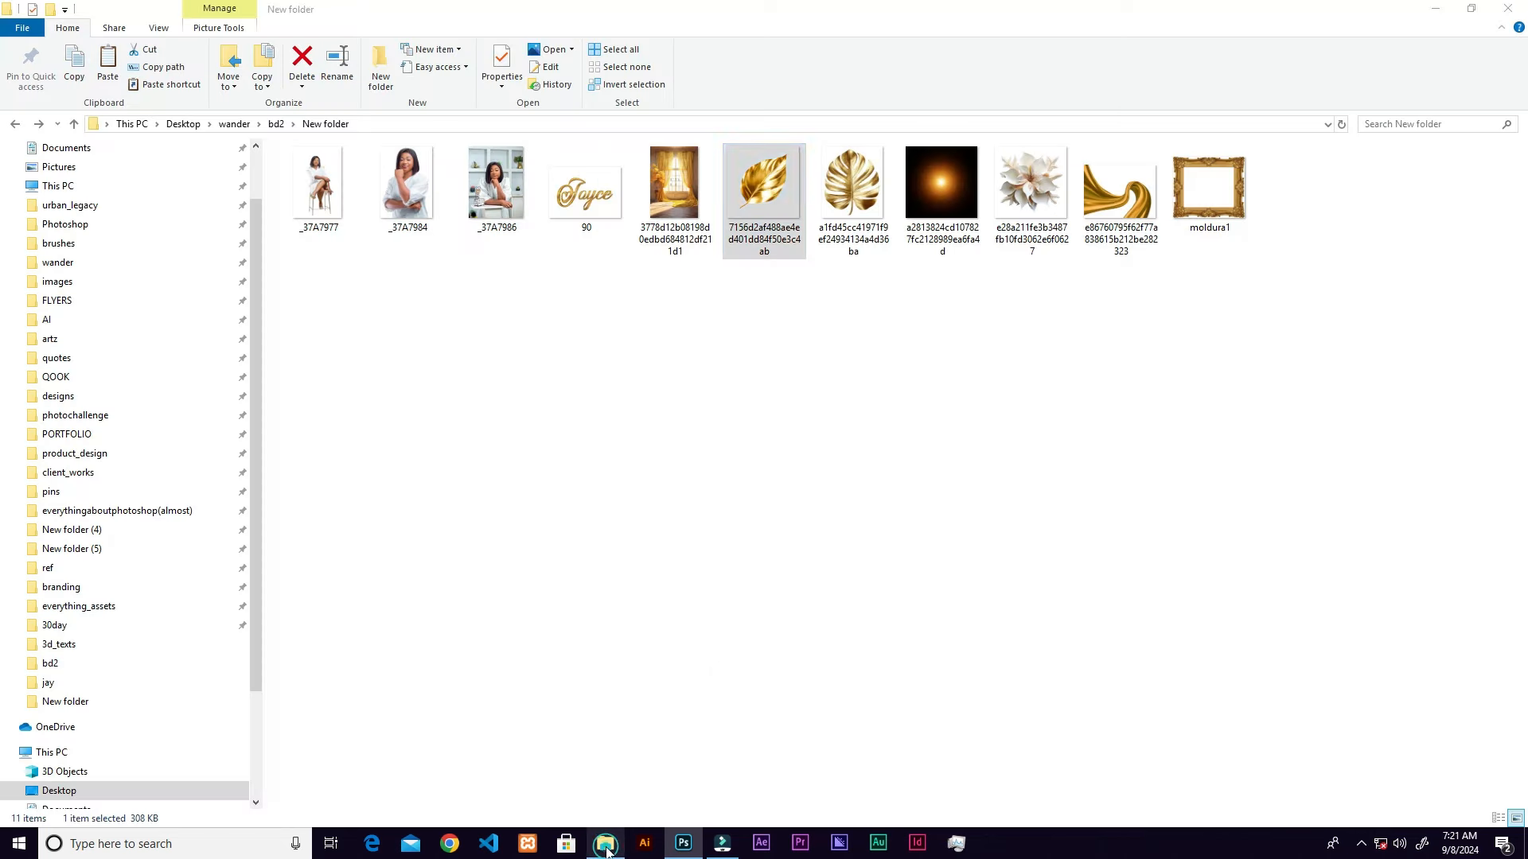
{"action": "left_click_drag", "start_coordinate": [930, 198], "coordinate": [875, 415]}
{"action": "left_click_drag", "start_coordinate": [965, 457], "coordinate": [1146, 446]}
{"action": "left_click_drag", "start_coordinate": [672, 541], "coordinate": [1002, 183]}
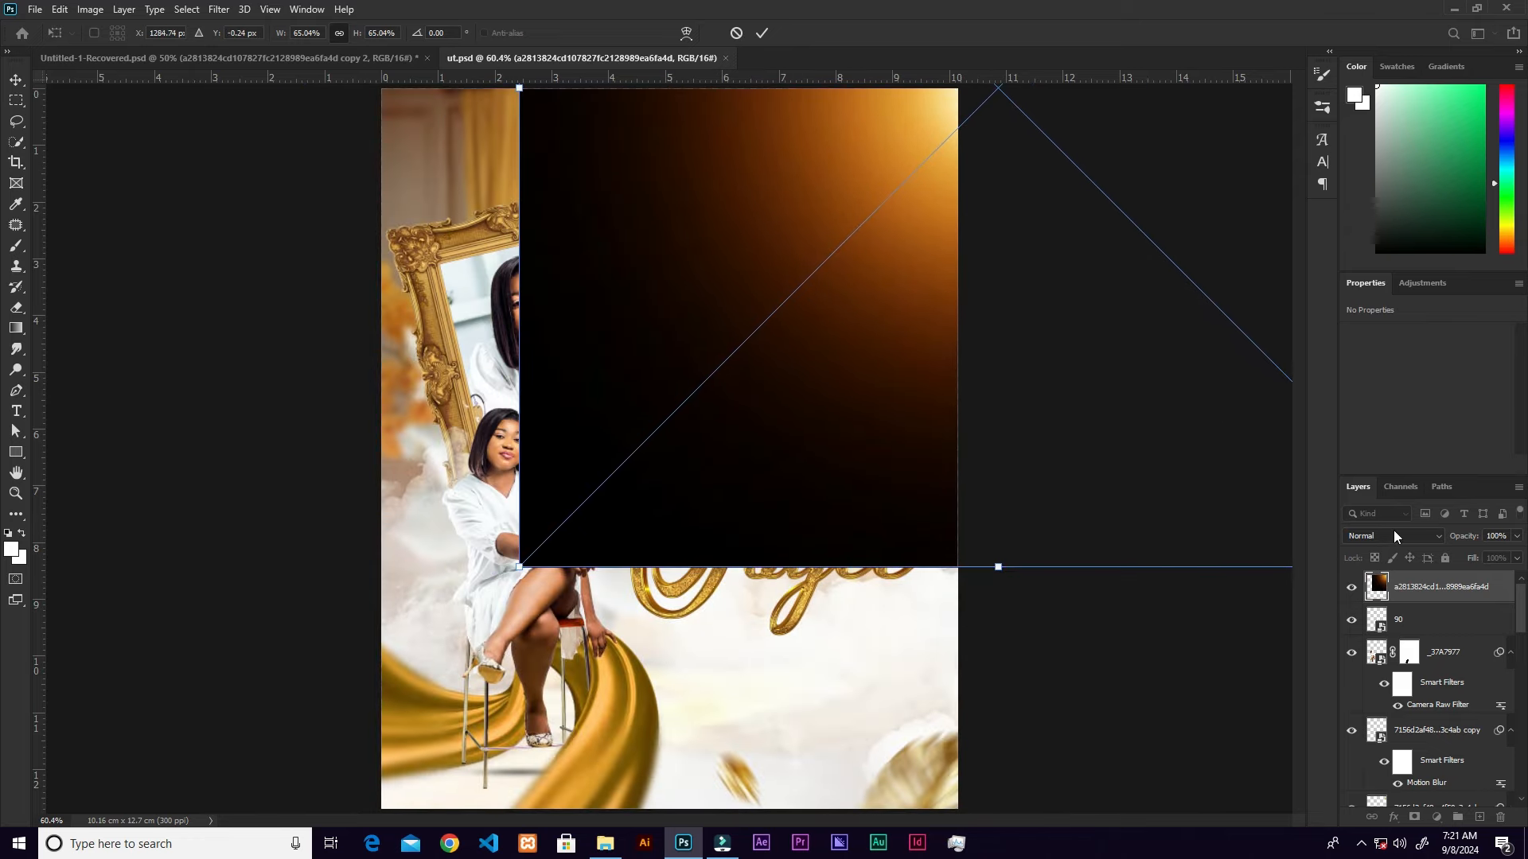
{"action": "left_click", "coordinate": [1394, 536]}
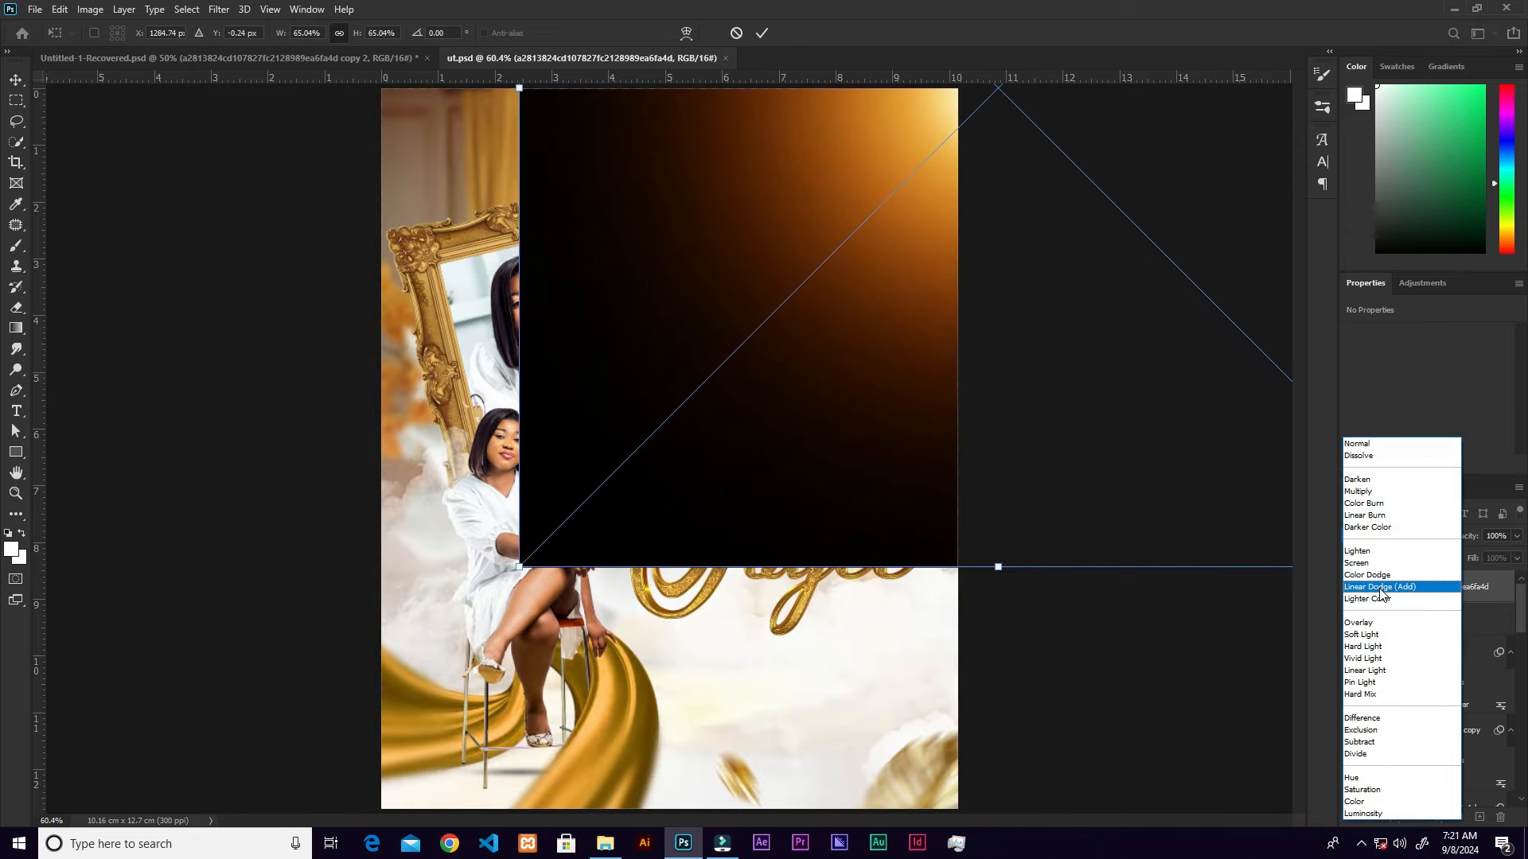
{"action": "left_click", "coordinate": [1382, 564]}
{"action": "left_click_drag", "start_coordinate": [519, 566], "coordinate": [591, 509]}
{"action": "mouse_move", "coordinate": [864, 249]}
{"action": "left_mouse_down"}
{"action": "mouse_move", "coordinate": [865, 304]}
{"action": "mouse_move", "coordinate": [864, 265]}
{"action": "left_mouse_up"}
{"action": "left_click", "coordinate": [761, 33]}
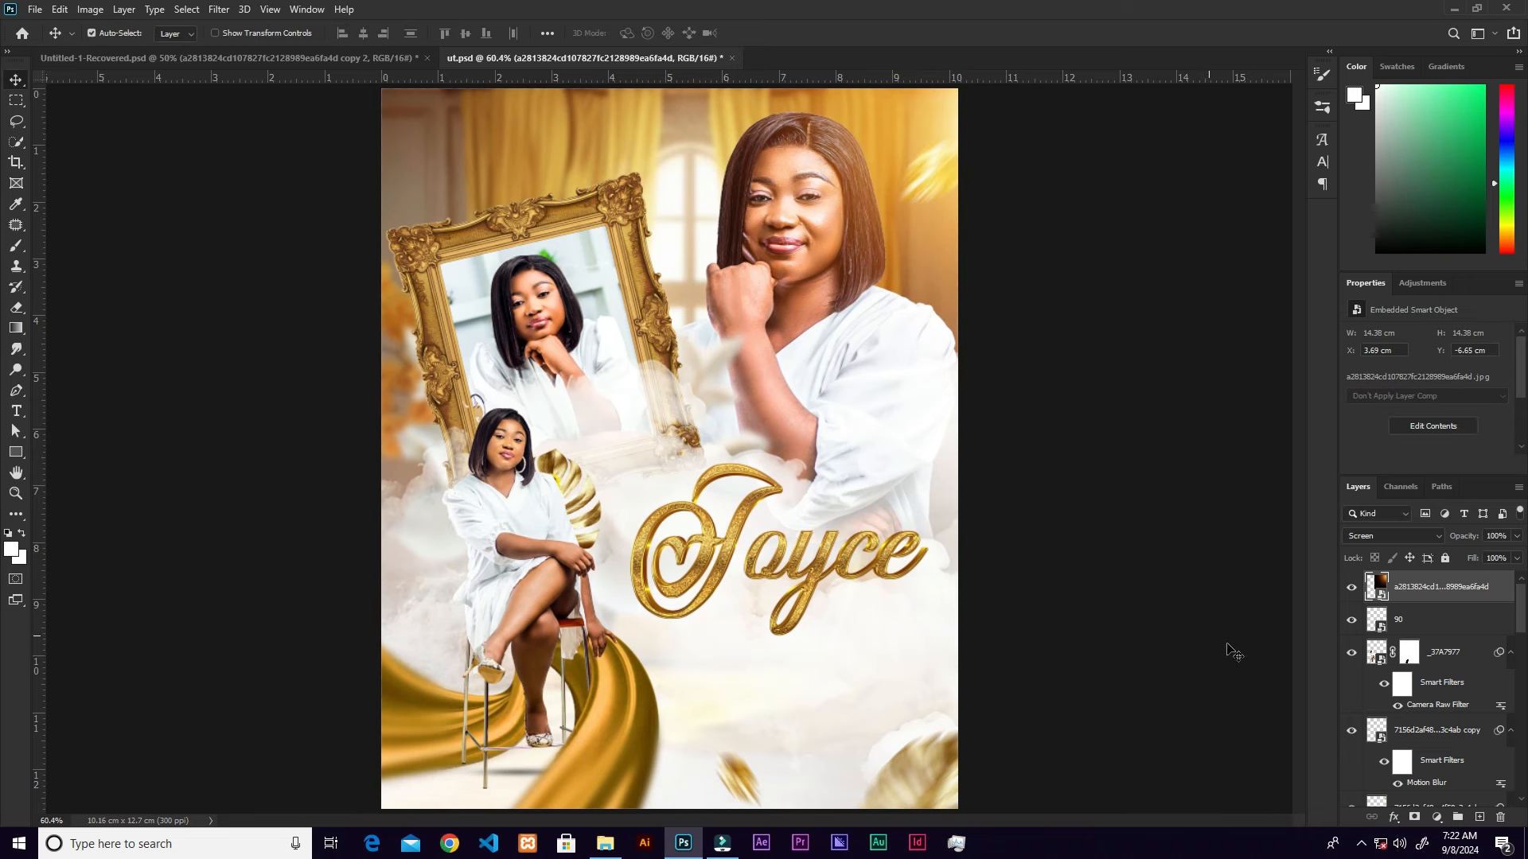
- Lock the glow layer and bring the blurred gold leaf in the upper-right corner to the front of the layer stack
{"action": "left_click", "coordinate": [1445, 559]}
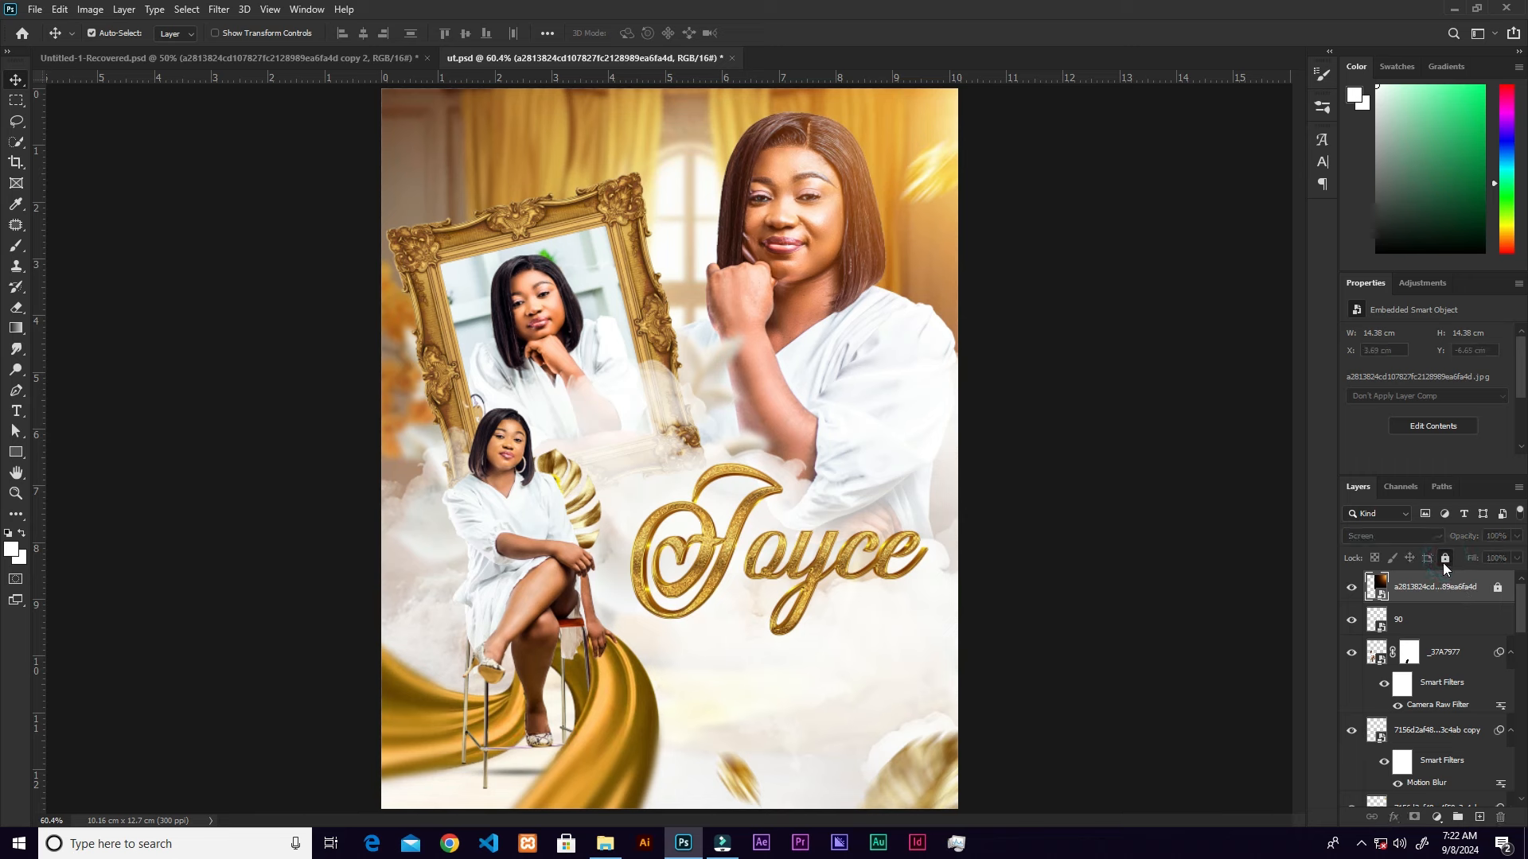
{"action": "left_click", "coordinate": [936, 177]}
{"action": "mouse_move", "coordinate": [941, 181]}
{"action": "left_mouse_down"}
{"action": "mouse_move", "coordinate": [965, 157]}
{"action": "mouse_move", "coordinate": [945, 212]}
{"action": "mouse_move", "coordinate": [946, 191]}
{"action": "left_mouse_up"}
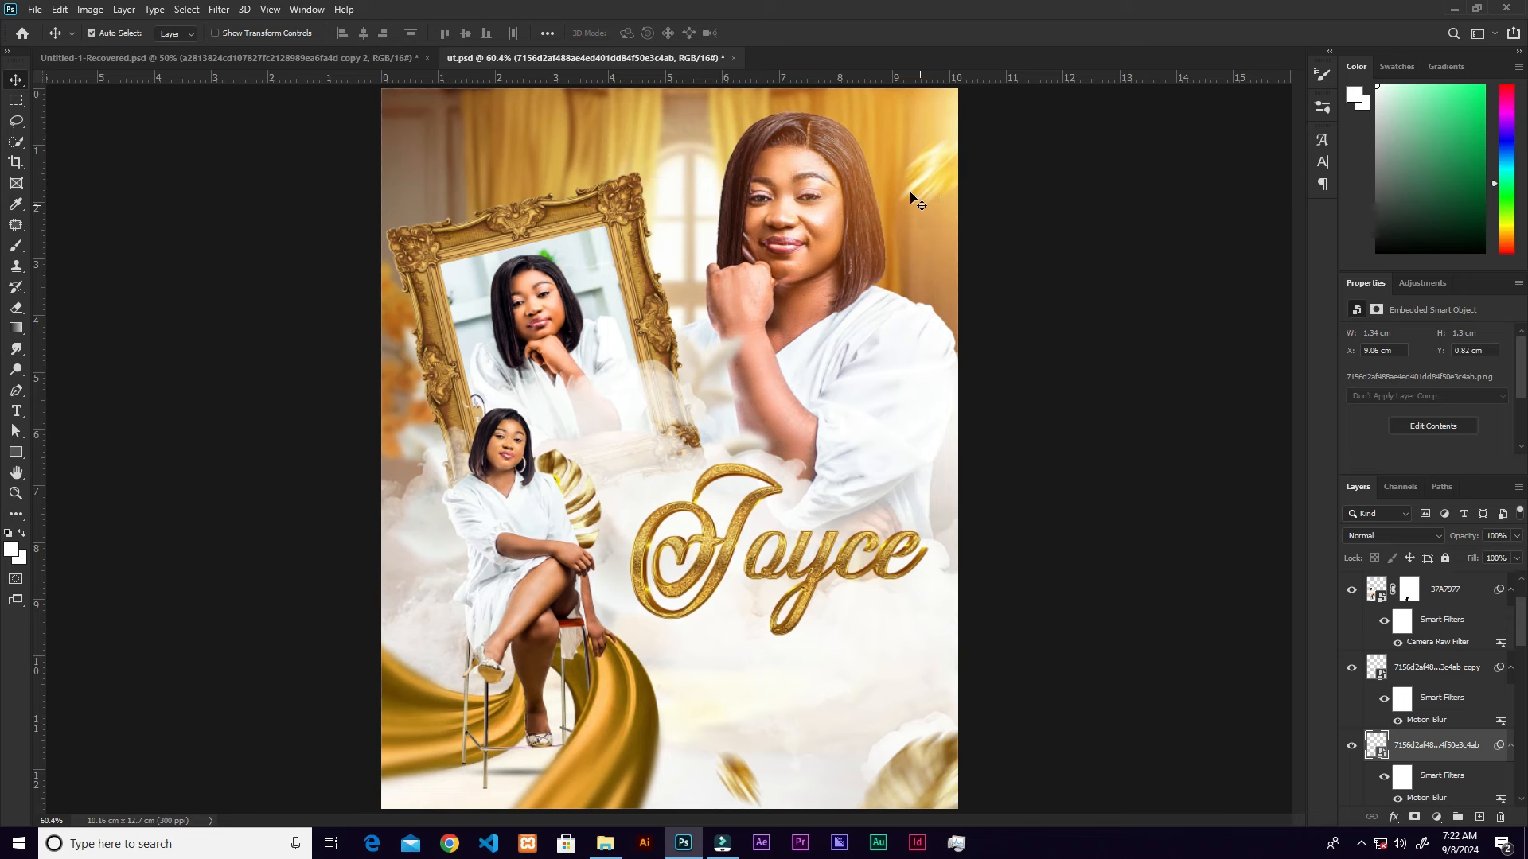
{"action": "key", "text": "ctrl+shift+bracketright"}
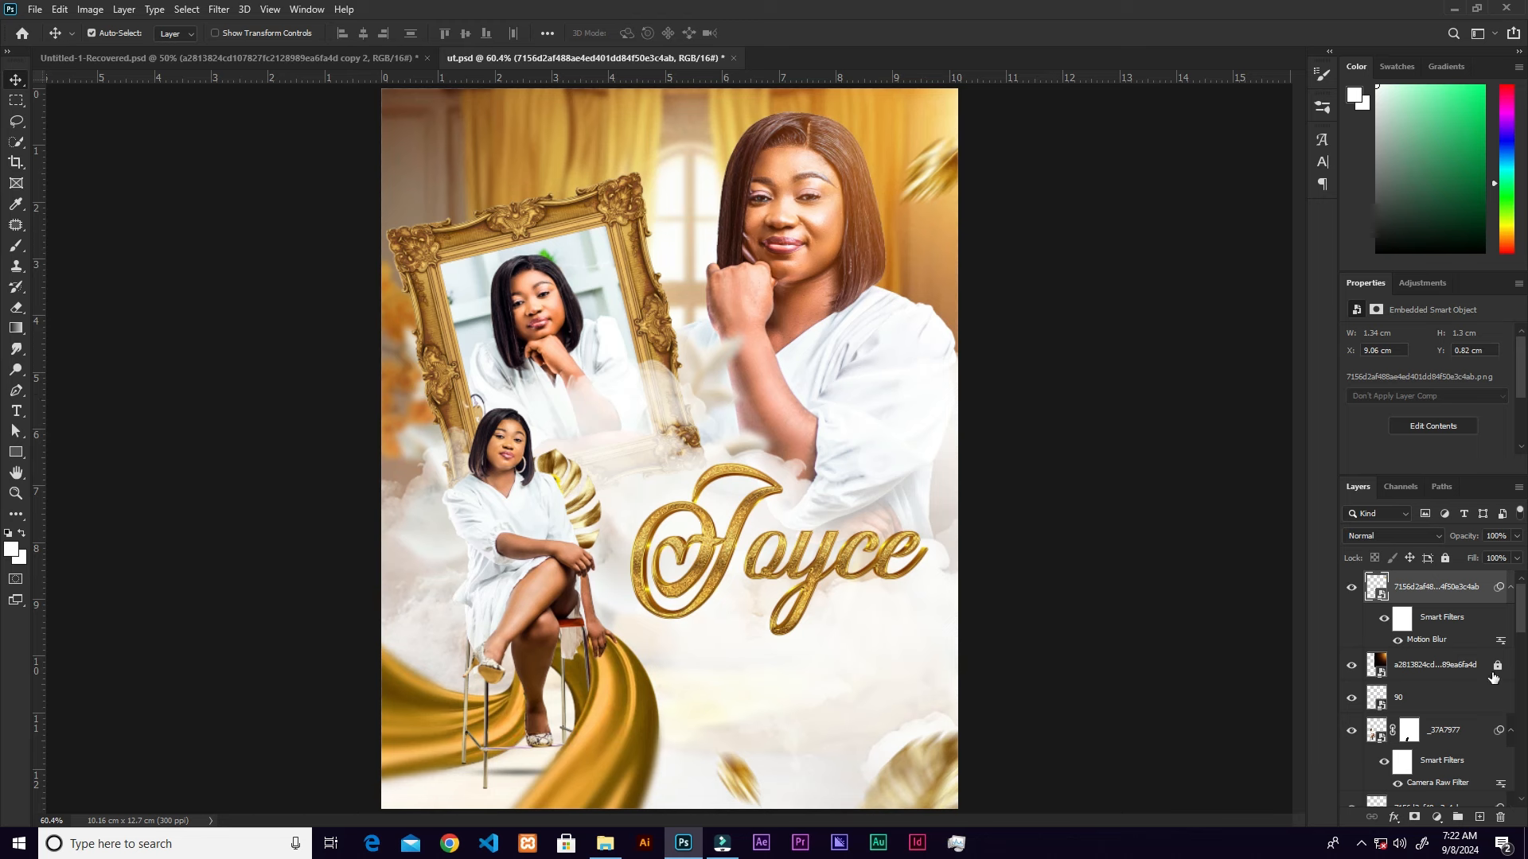
- Unlock the glow layer and duplicate it over the flyer's lower-left corner, scaled to about 10.44 by 10.44 cm
{"action": "left_click", "coordinate": [944, 233]}
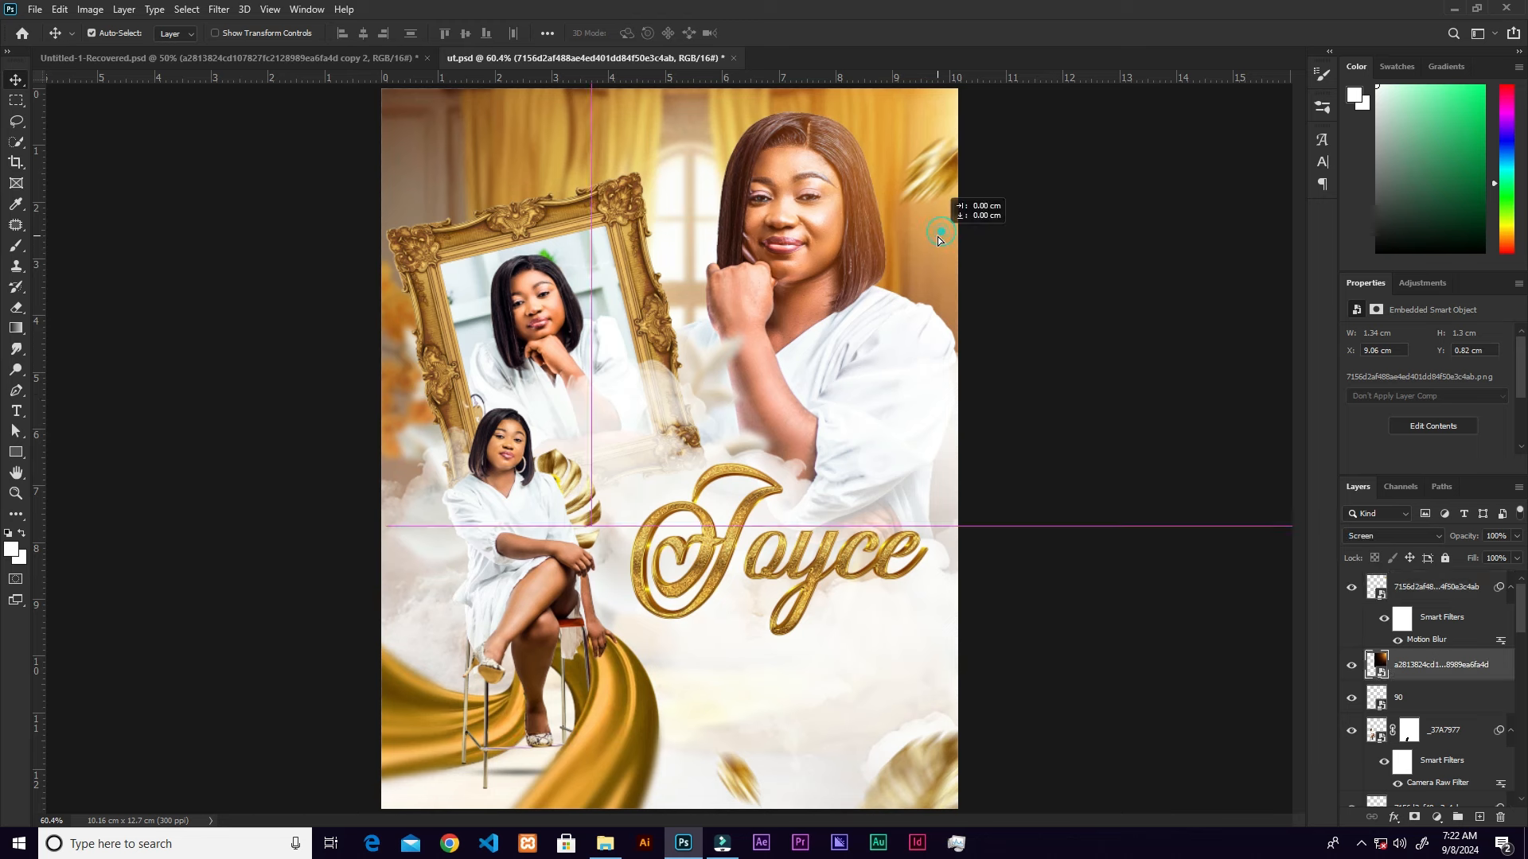
{"action": "left_click_drag", "start_coordinate": [939, 234], "coordinate": [328, 820]}
{"action": "key", "text": "ctrl+minus"}
{"action": "key", "text": "ctrl+minus"}
{"action": "key", "text": "ctrl+t"}
{"action": "left_click_drag", "start_coordinate": [735, 372], "coordinate": [651, 457]}
{"action": "left_click_drag", "start_coordinate": [547, 605], "coordinate": [527, 617]}
{"action": "left_click_drag", "start_coordinate": [631, 468], "coordinate": [657, 450]}
{"action": "left_click_drag", "start_coordinate": [514, 606], "coordinate": [506, 610]}
{"action": "left_click_drag", "start_coordinate": [646, 602], "coordinate": [668, 601]}
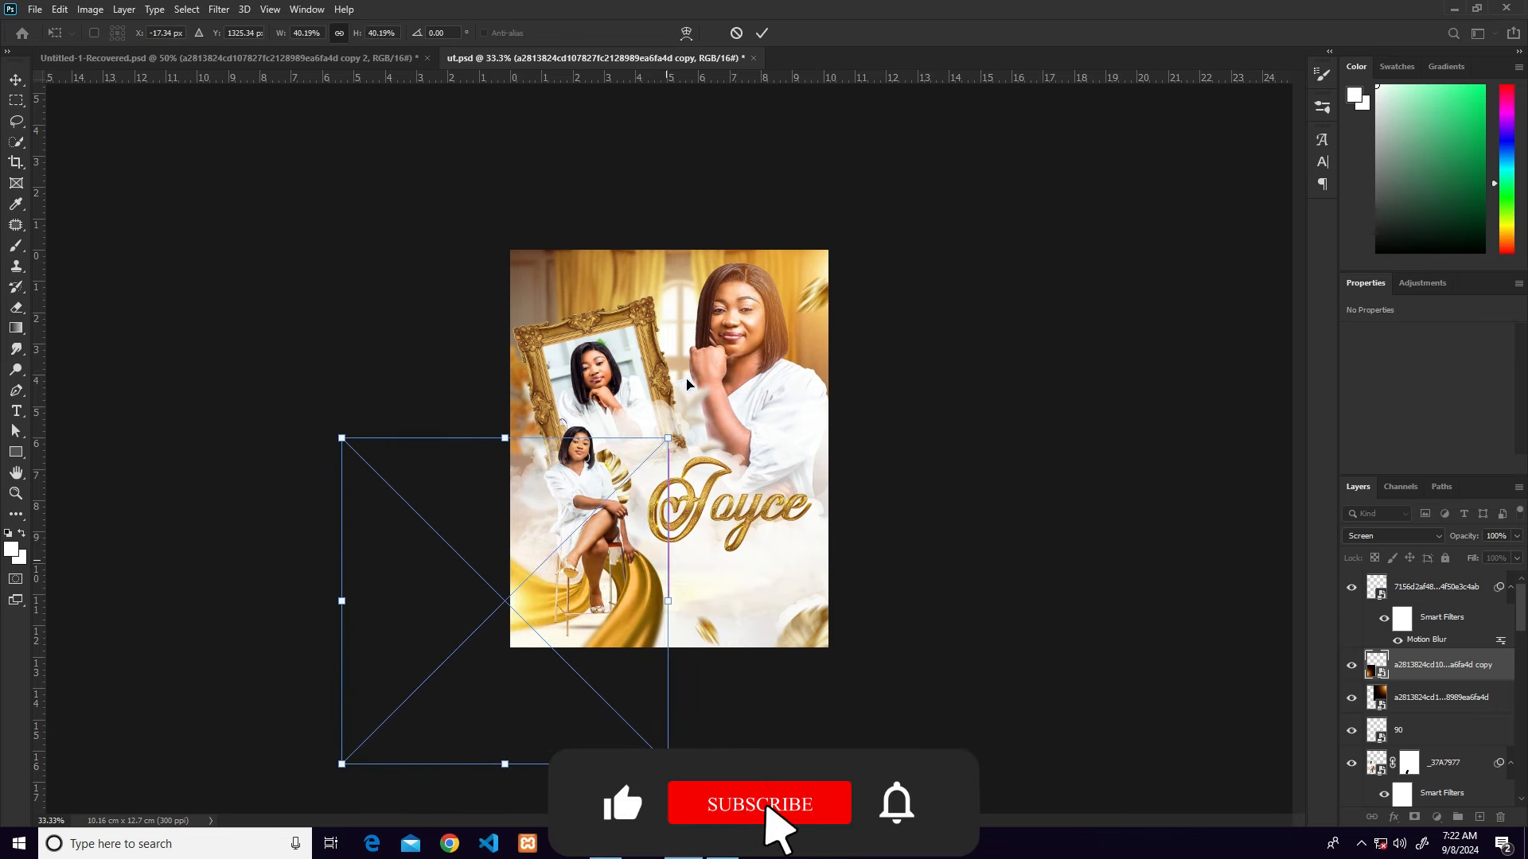
{"action": "left_click", "coordinate": [762, 33]}
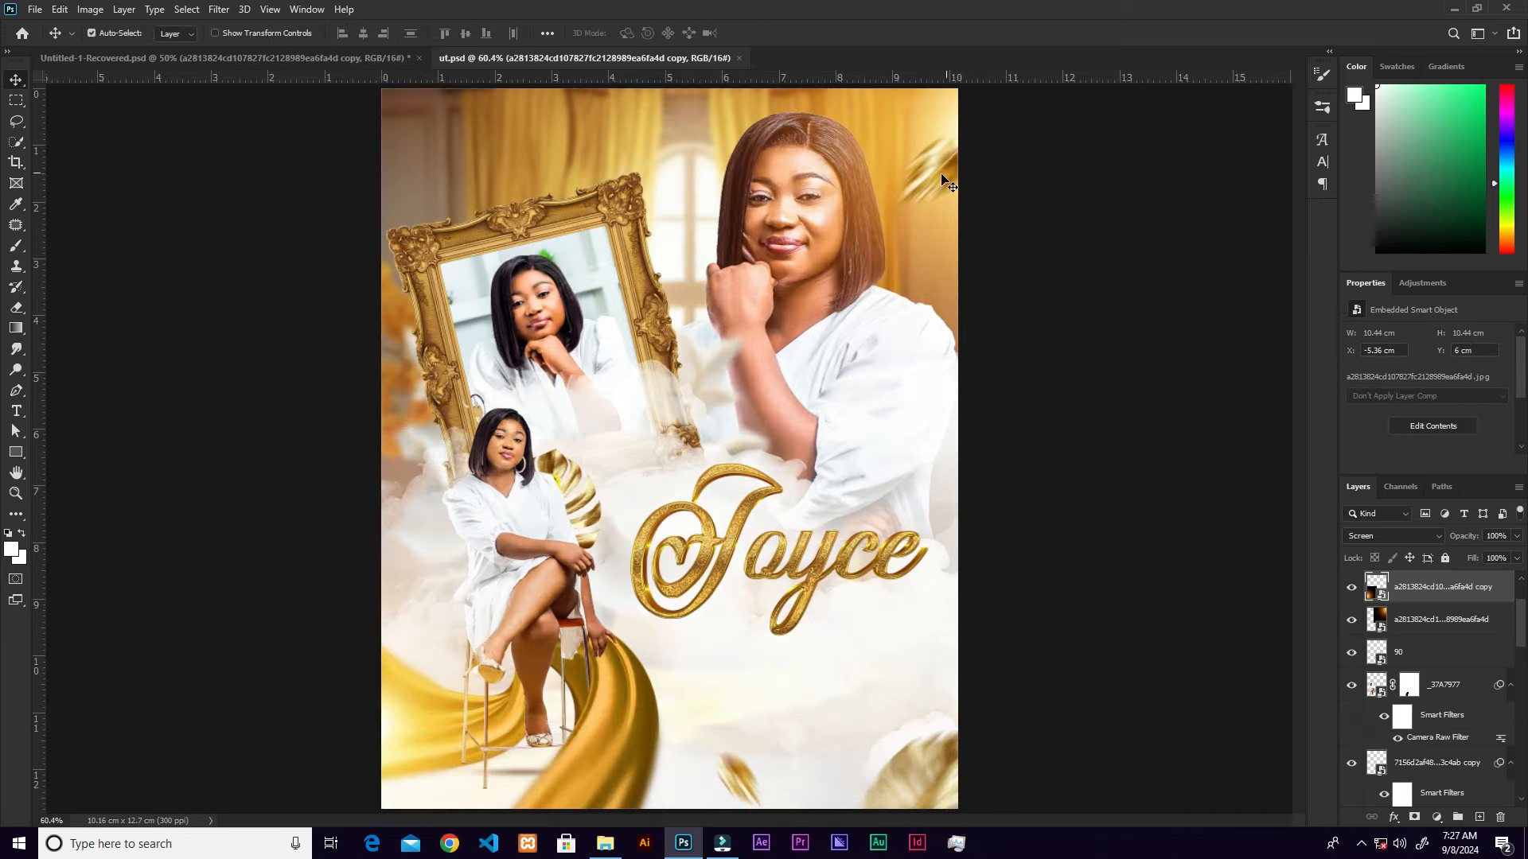
- Duplicate the upper-right glow over the flyer's upper-left corner and scale the copy to about 61.7%
{"action": "left_click_drag", "start_coordinate": [941, 221], "coordinate": [316, 131]}
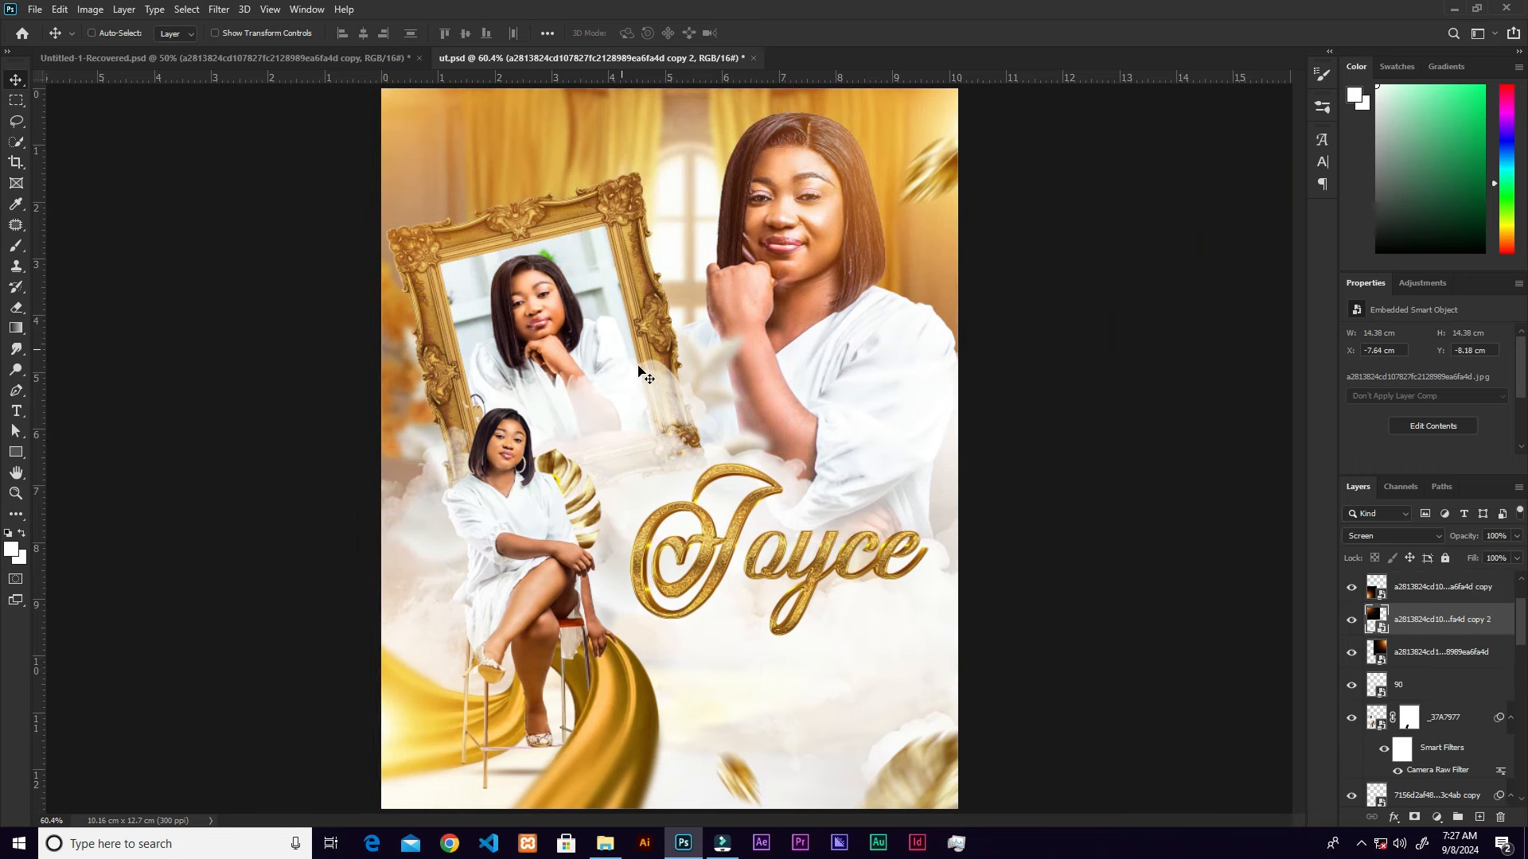
{"action": "key", "text": "ctrl+t"}
{"action": "left_click_drag", "start_coordinate": [762, 440], "coordinate": [727, 428]}
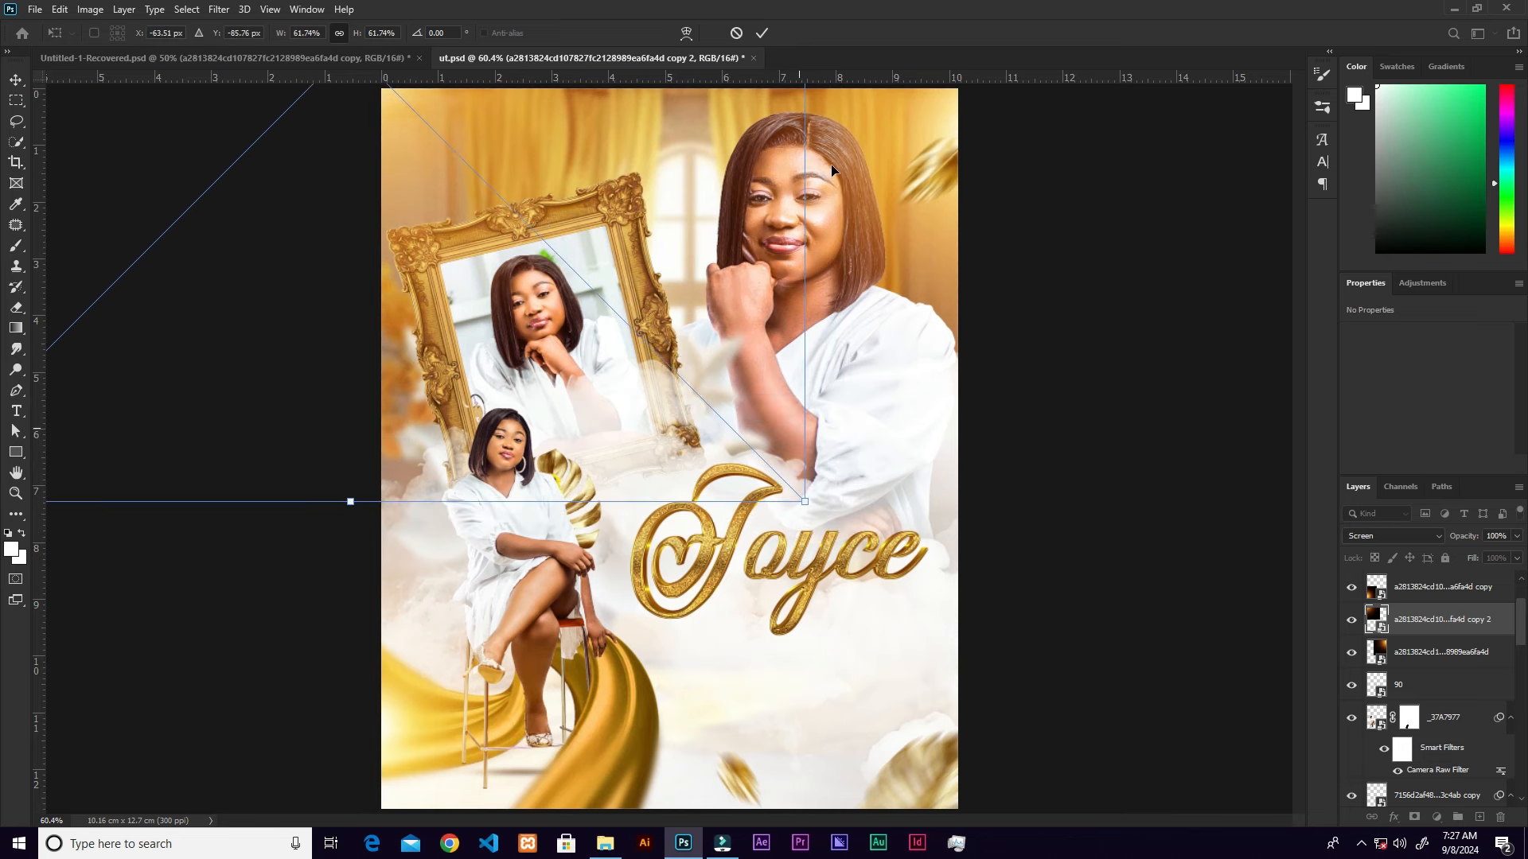
{"action": "left_click", "coordinate": [762, 35]}
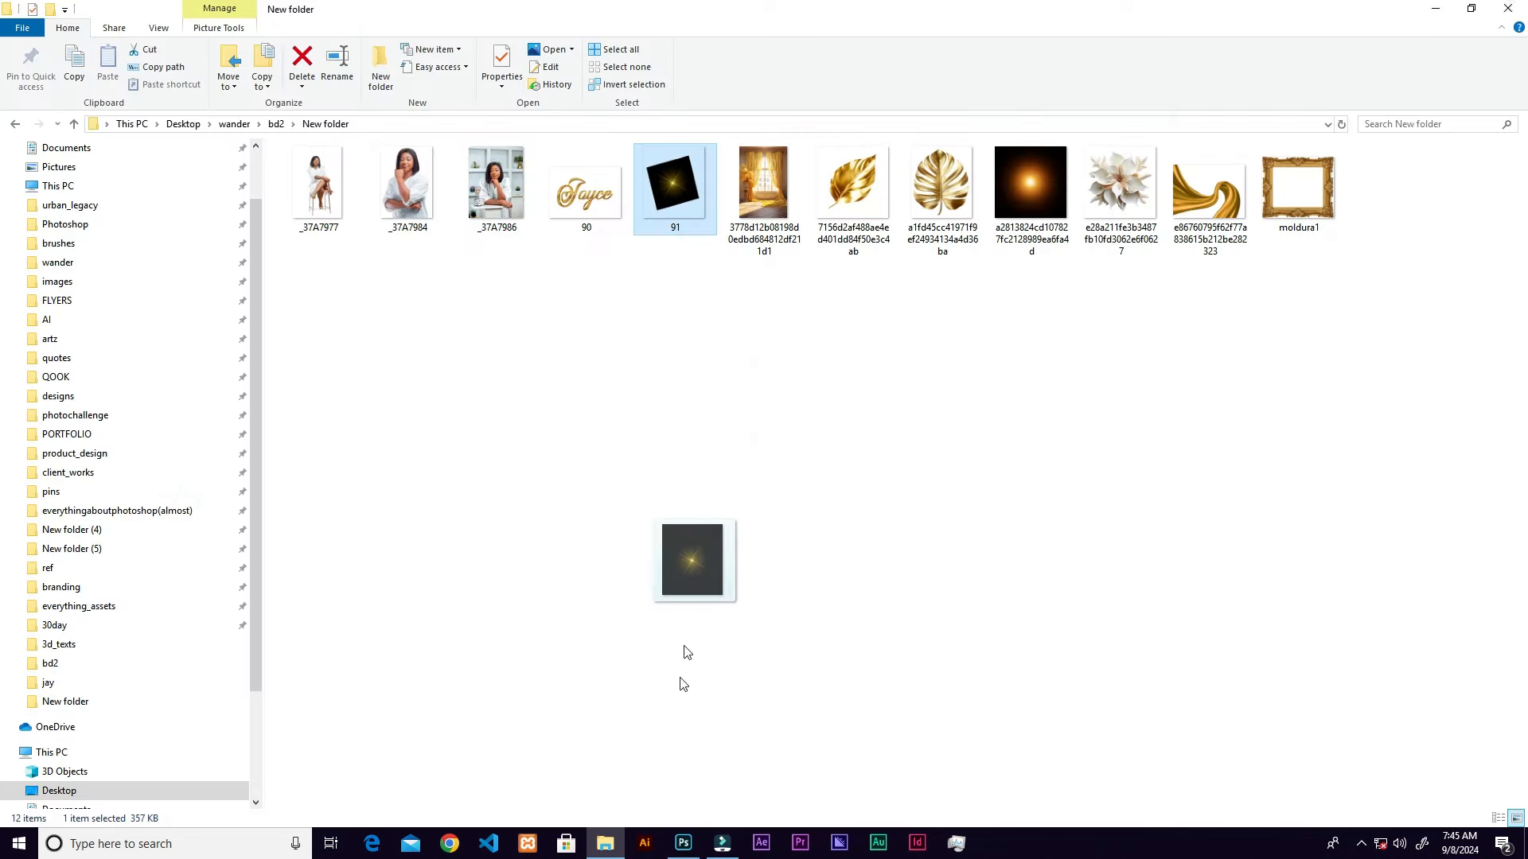
- Place the light flare image 91 over the upper part of the flyer in Screen mode, enlarged to about 9.06 by 9.53 cm
{"action": "left_click_drag", "start_coordinate": [686, 651], "coordinate": [834, 492]}
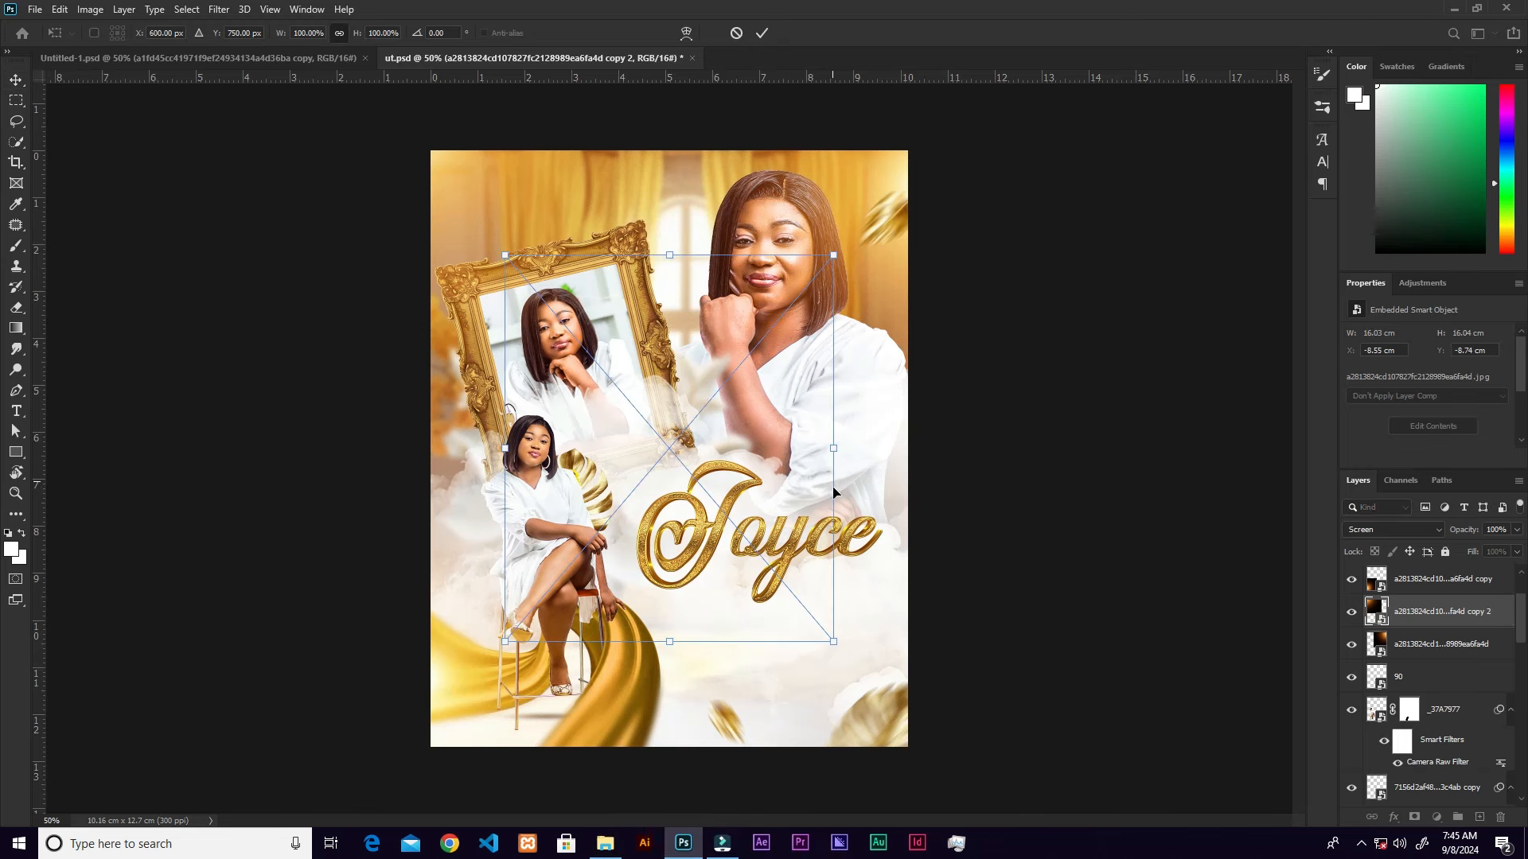
{"action": "left_click_drag", "start_coordinate": [730, 487], "coordinate": [736, 275]}
{"action": "left_click_drag", "start_coordinate": [831, 440], "coordinate": [912, 526]}
{"action": "left_click", "coordinate": [766, 35]}
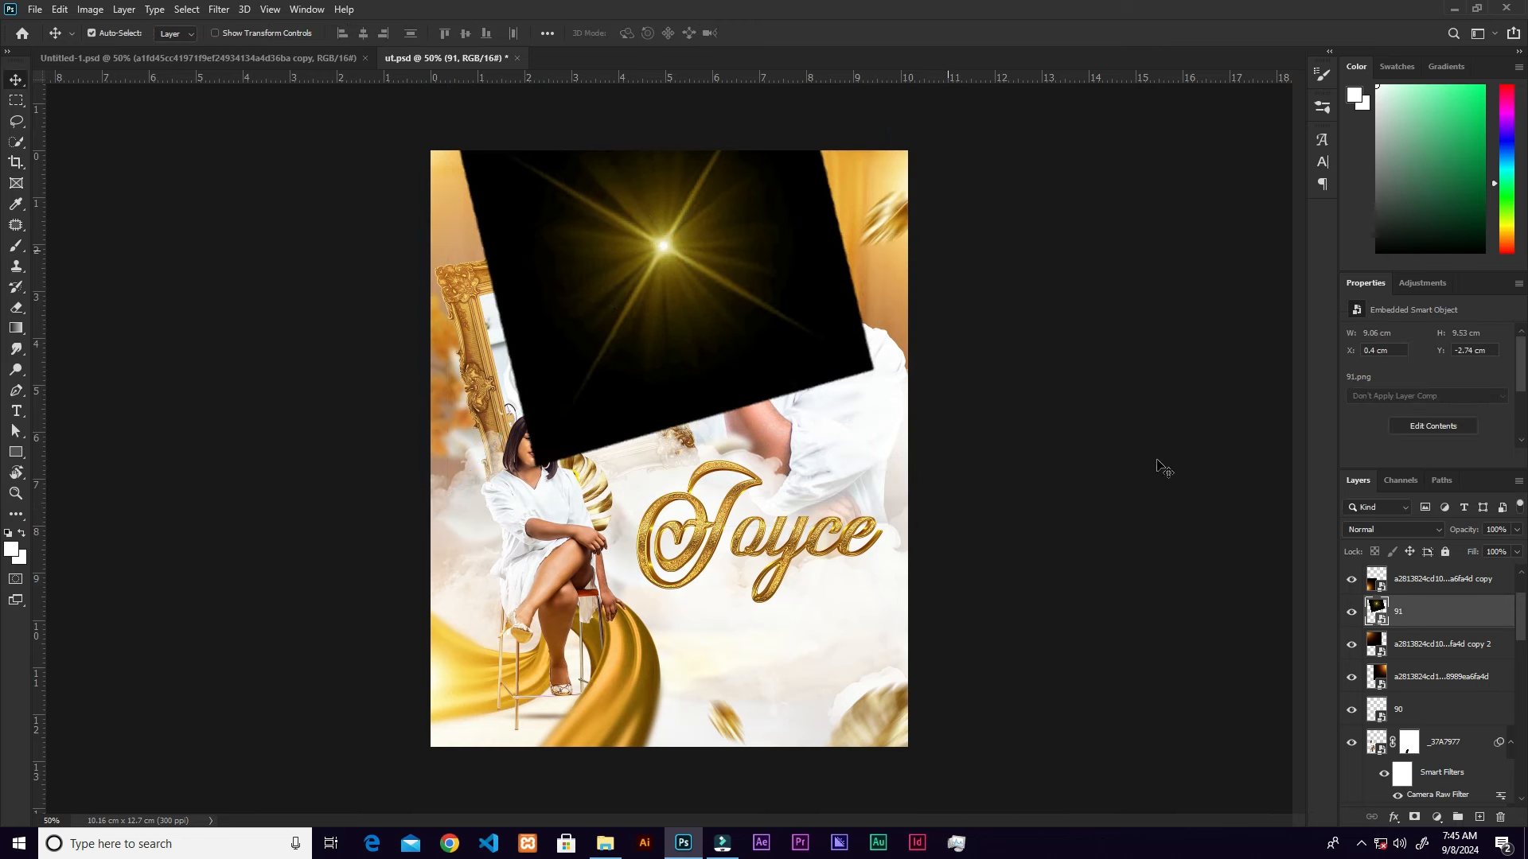
{"action": "left_click", "coordinate": [1385, 530]}
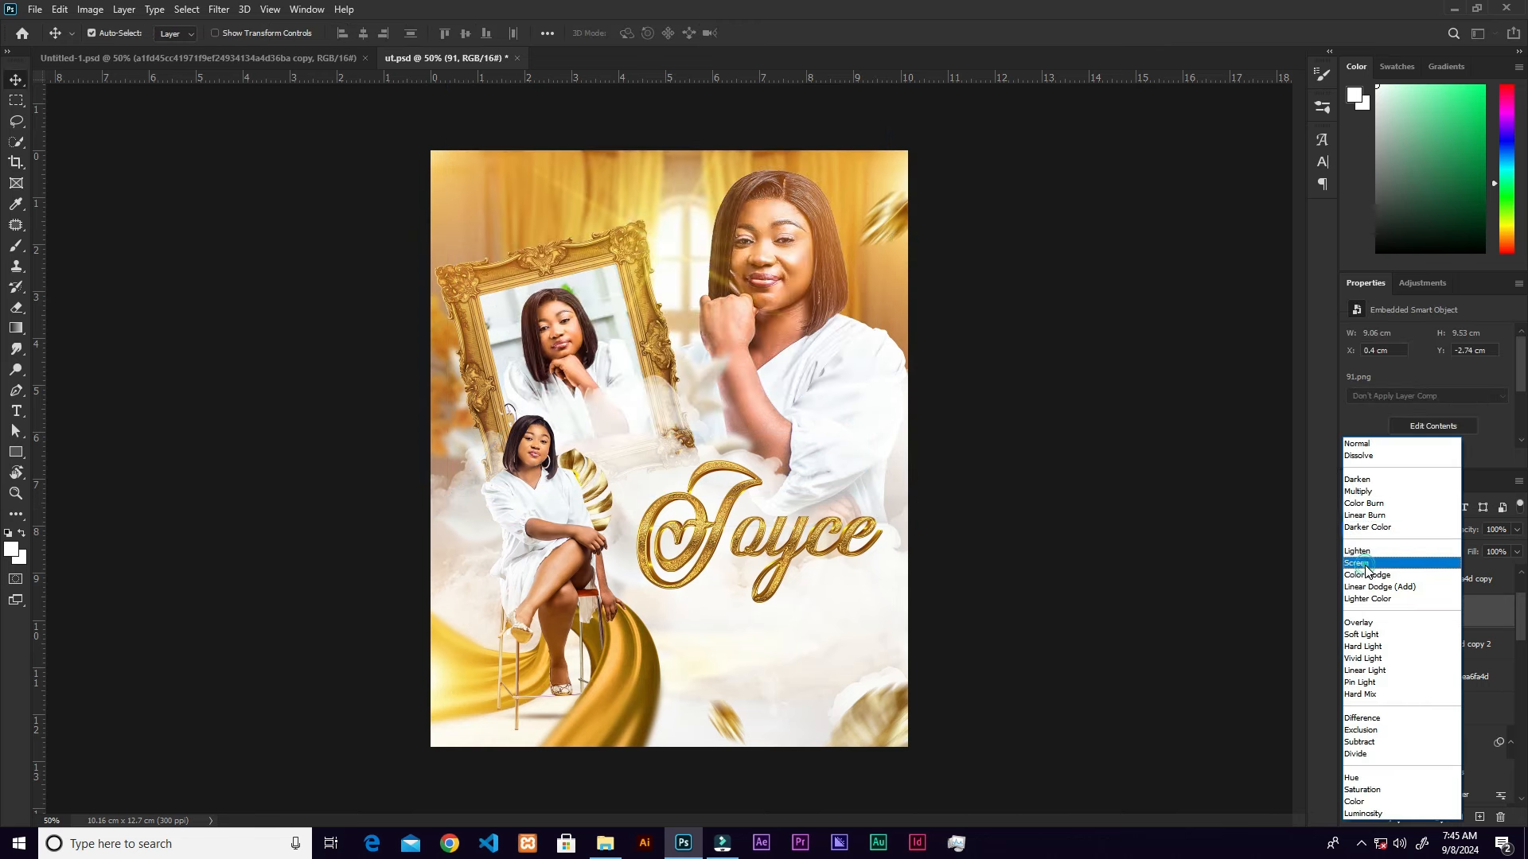
{"action": "left_click", "coordinate": [1367, 563]}
{"action": "left_click_drag", "start_coordinate": [667, 248], "coordinate": [659, 268]}
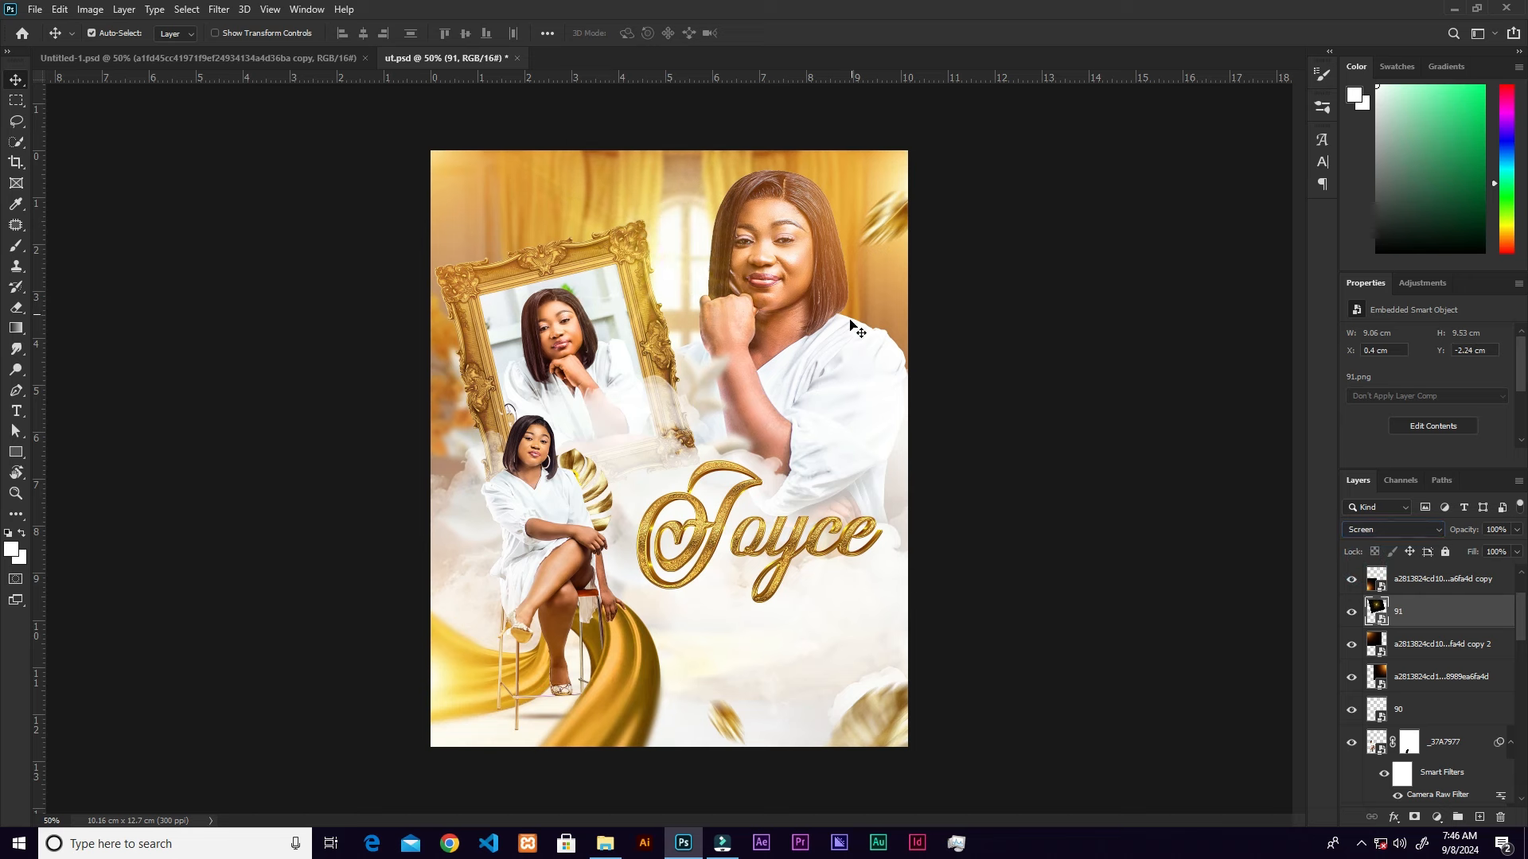
- Enlarge the light flare to about 162.14%, rotate it to about 3.91°, and nudge it over the upper part of the flyer
{"action": "key", "text": "ctrl+t"}
{"action": "left_click_drag", "start_coordinate": [933, 352], "coordinate": [931, 302]}
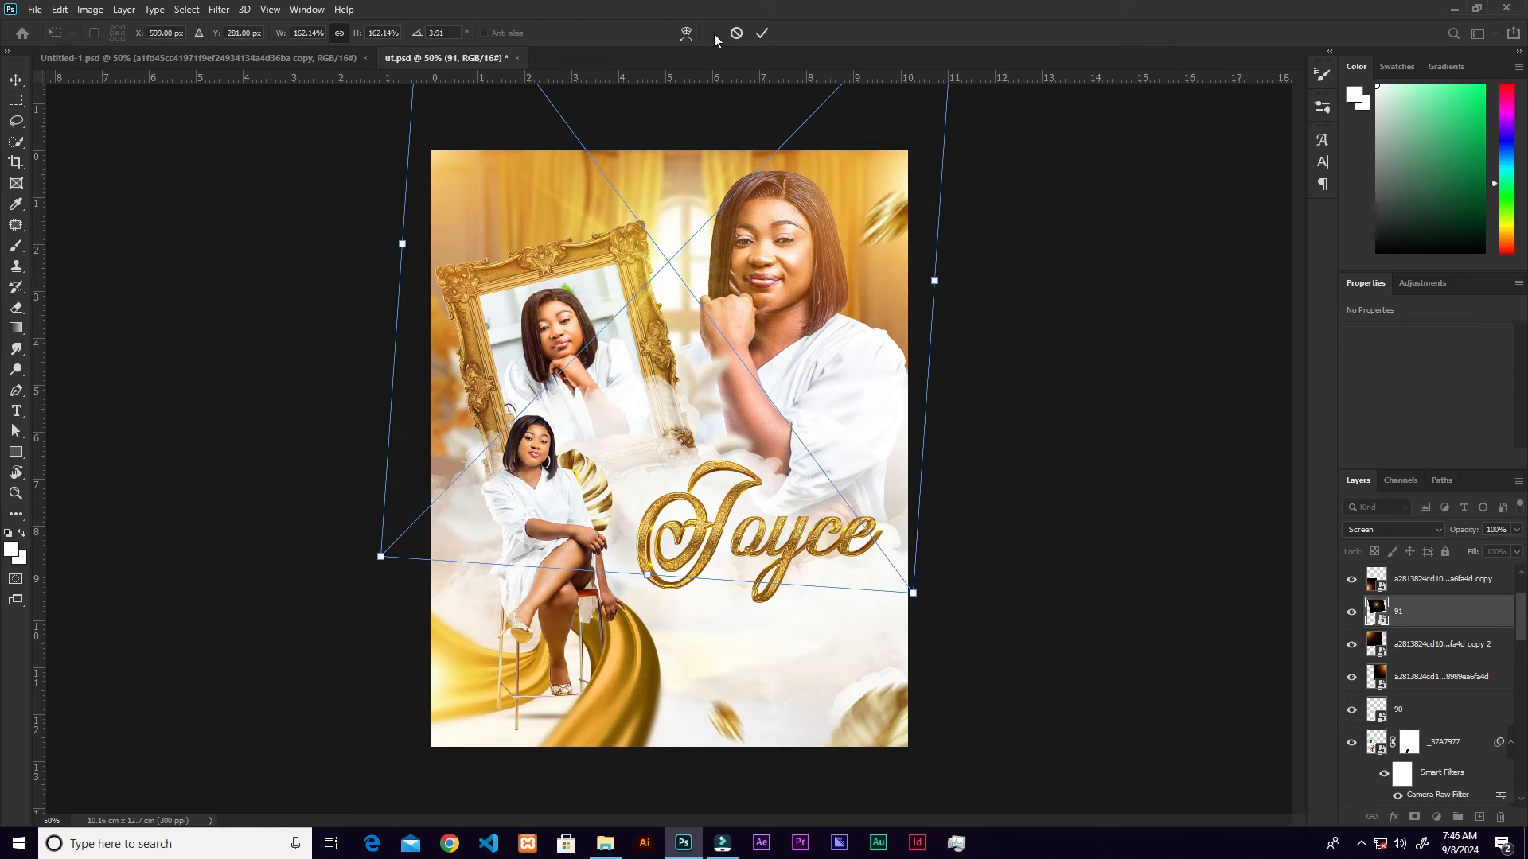
{"action": "left_click", "coordinate": [757, 32]}
{"action": "mouse_move", "coordinate": [665, 279]}
{"action": "left_mouse_down"}
{"action": "mouse_move", "coordinate": [657, 261]}
{"action": "mouse_move", "coordinate": [678, 280]}
{"action": "left_mouse_up"}
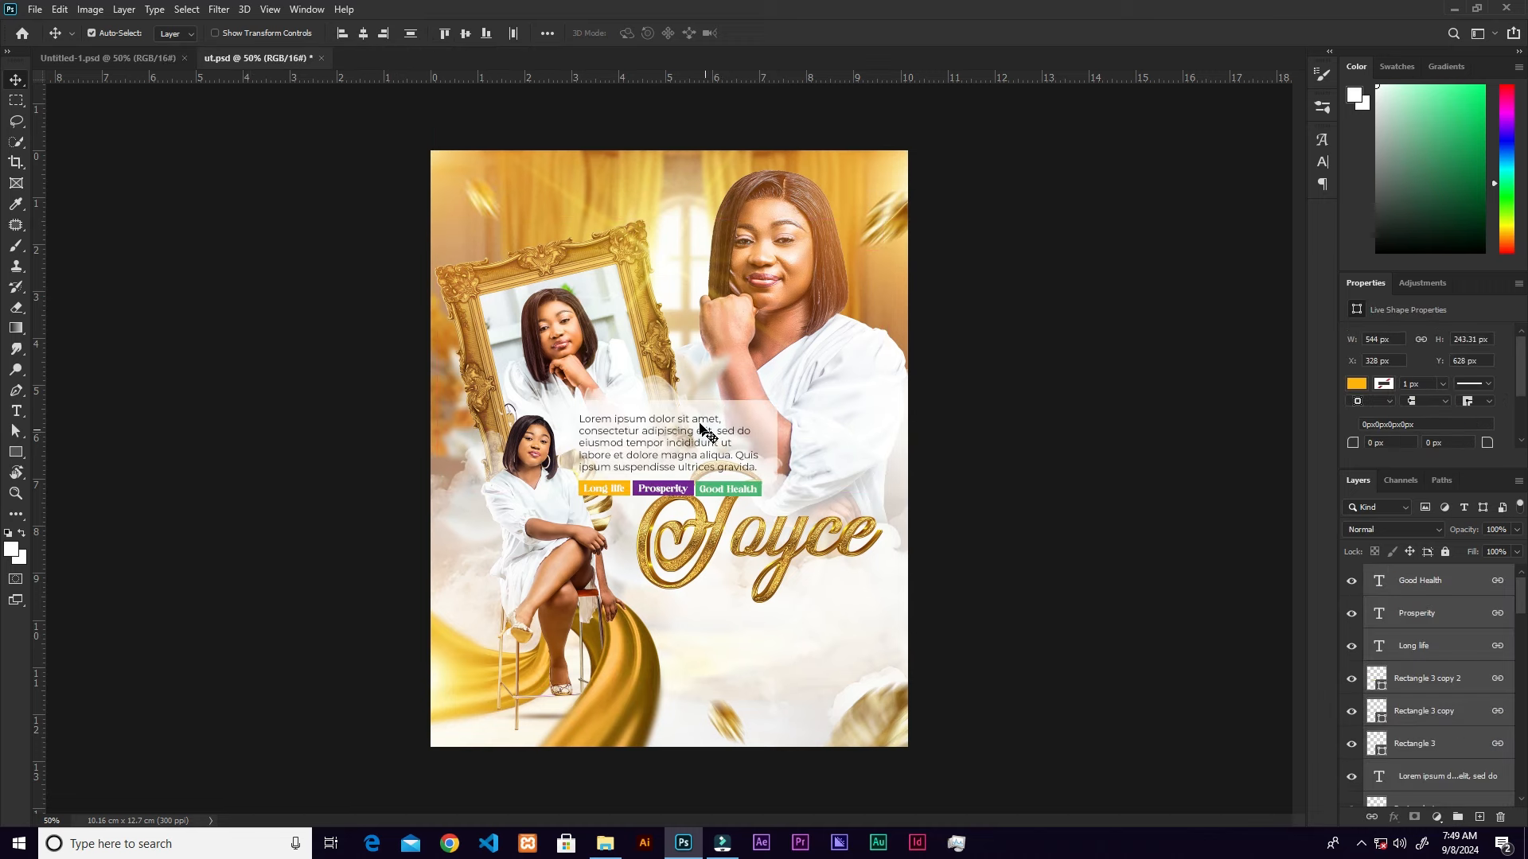
- Move the linked placeholder paragraph and its three coloured wish tags below the gold name lettering, and save the document
{"action": "left_click_drag", "start_coordinate": [703, 430], "coordinate": [805, 611]}
{"action": "key", "text": "ctrl+s"}
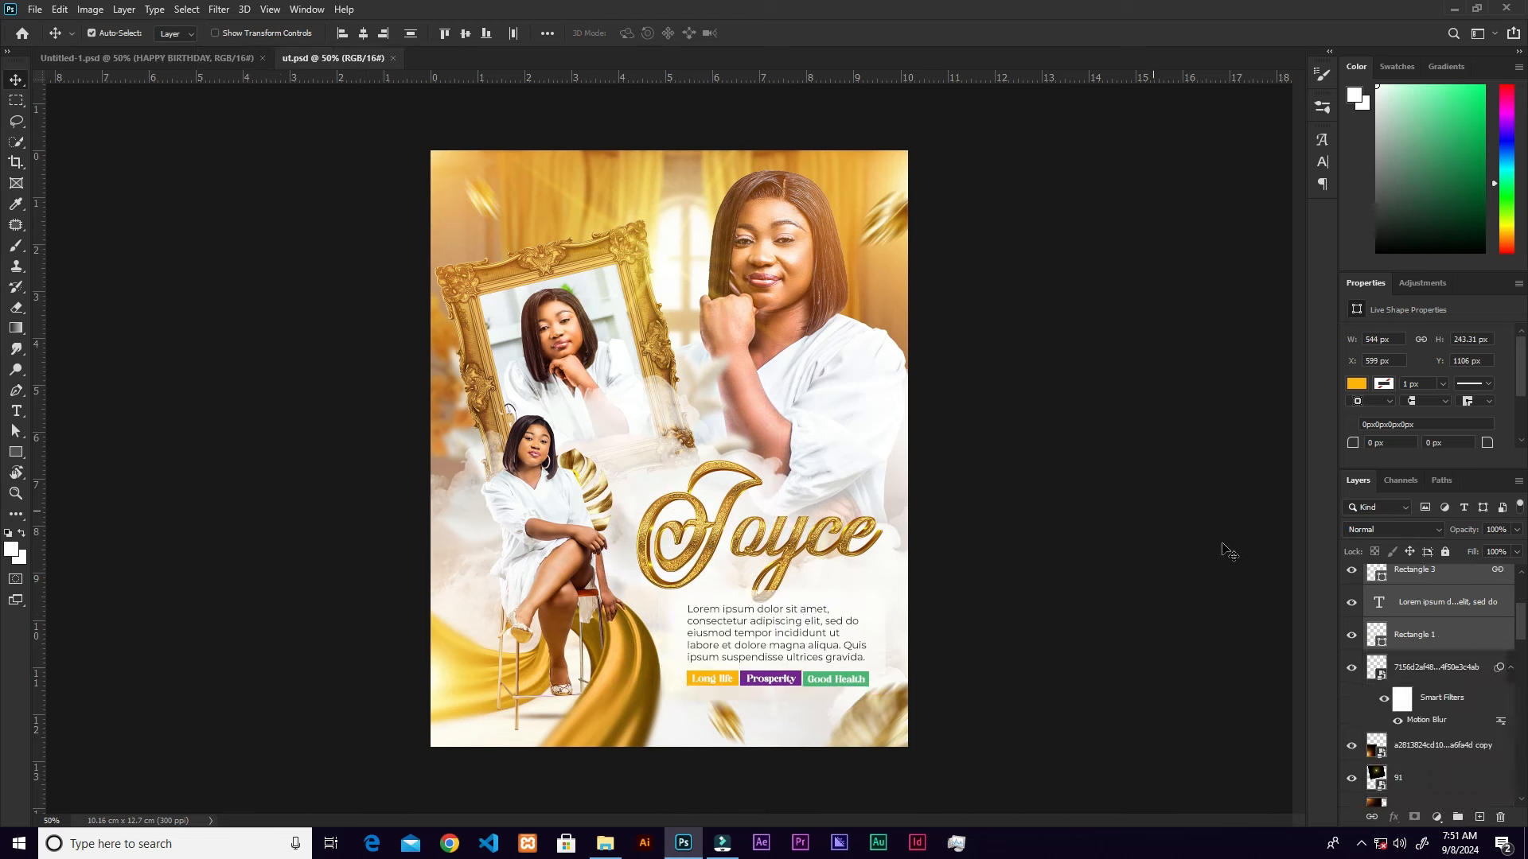
- Paste the HAPPY BIRTHDAY text above the Good Health layer and move it to the flyer's upper edge, centred at about X 621.75, Y 92 px
{"action": "scroll", "coordinate": [1505, 632], "scroll_direction": "up", "scroll_amount": 3}
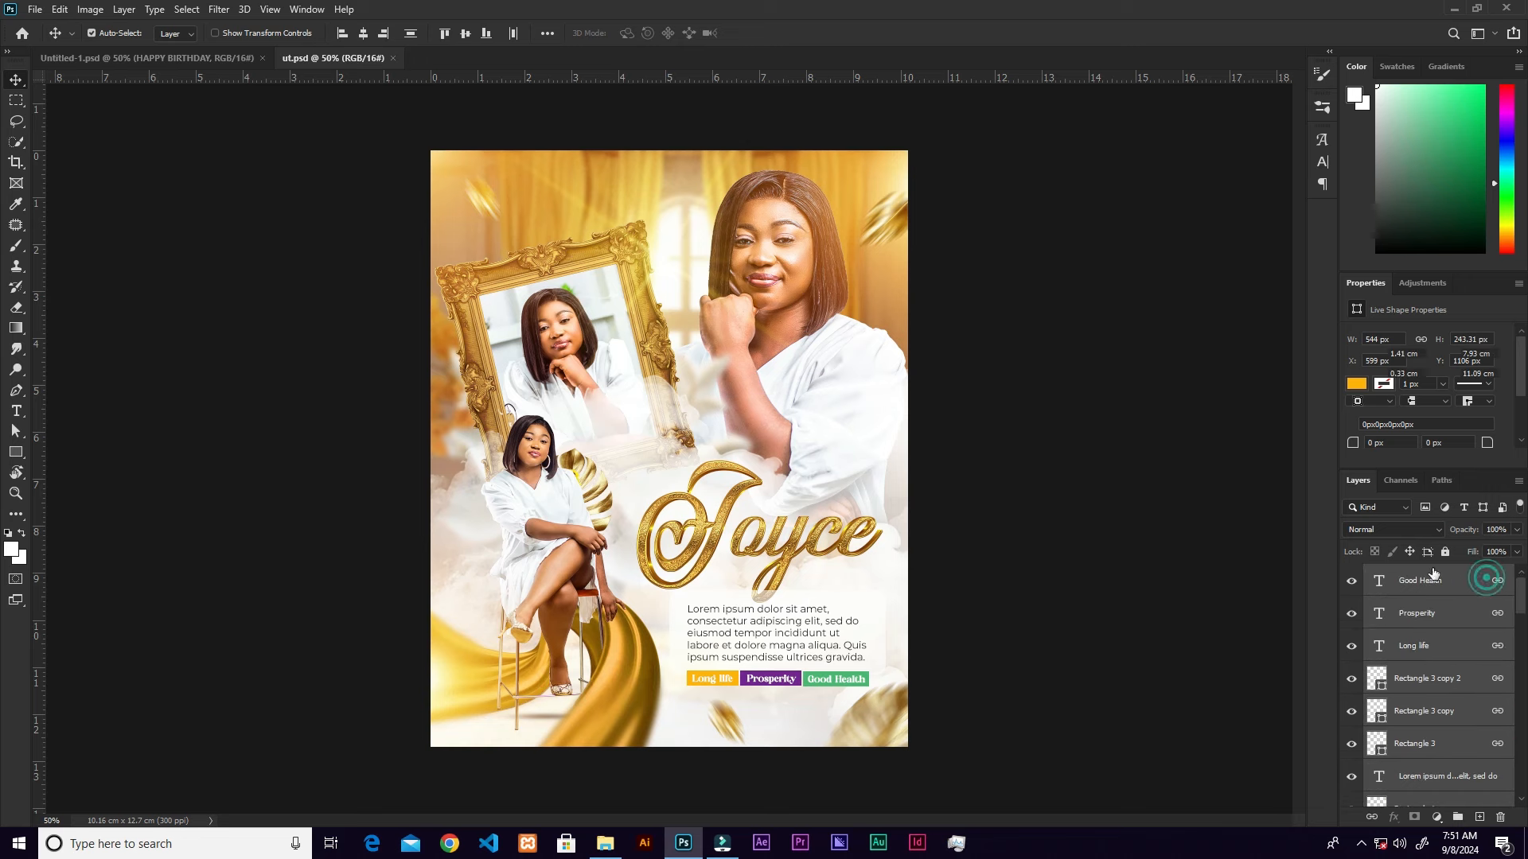
{"action": "left_click", "coordinate": [1480, 580]}
{"action": "key", "text": "ctrl+v"}
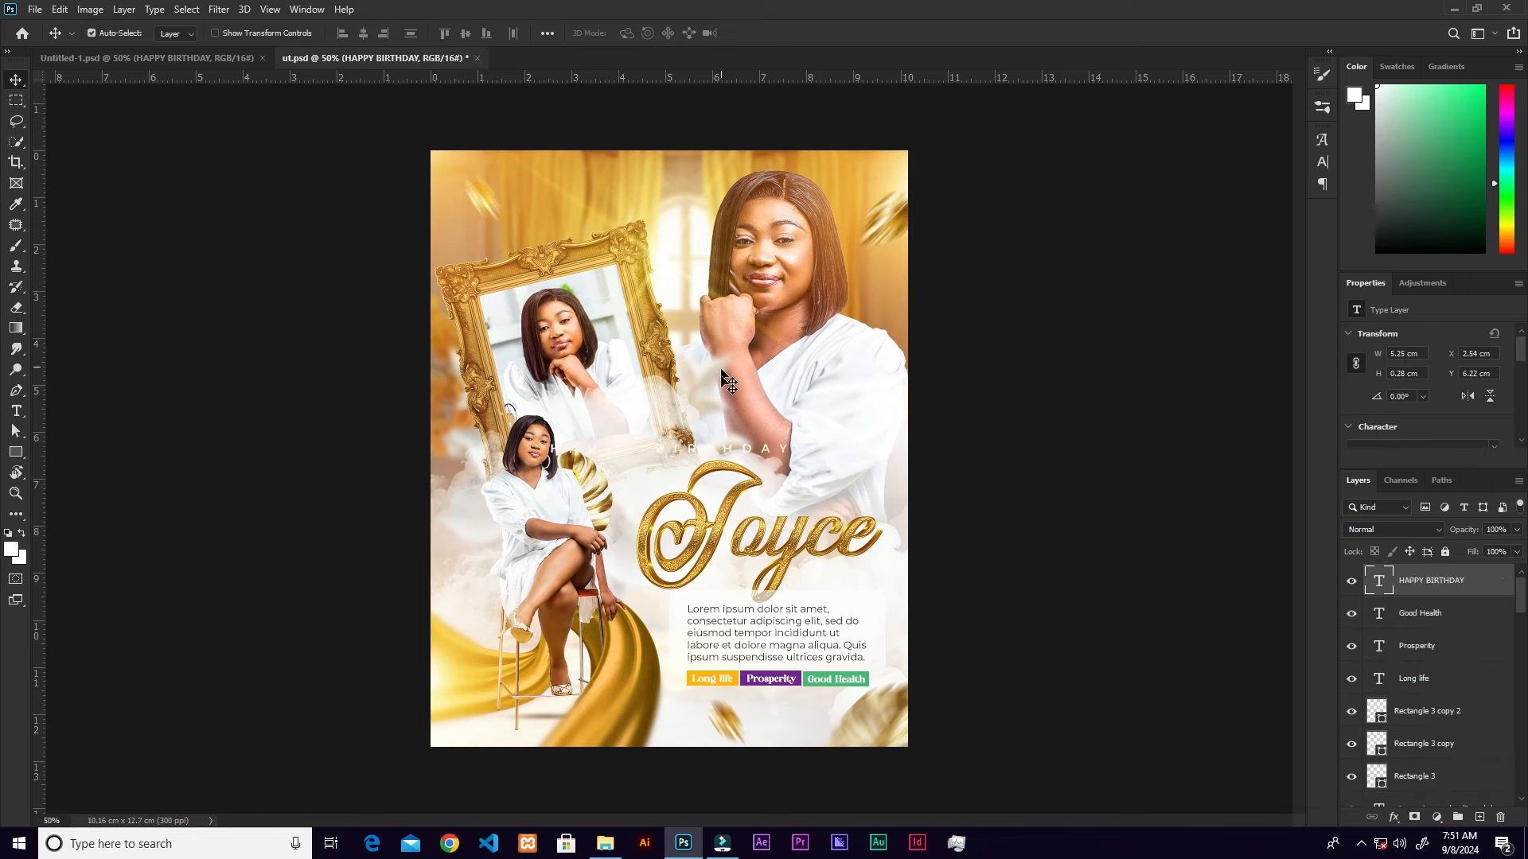
{"action": "key", "text": "ctrl+t"}
{"action": "left_click_drag", "start_coordinate": [748, 432], "coordinate": [758, 188]}
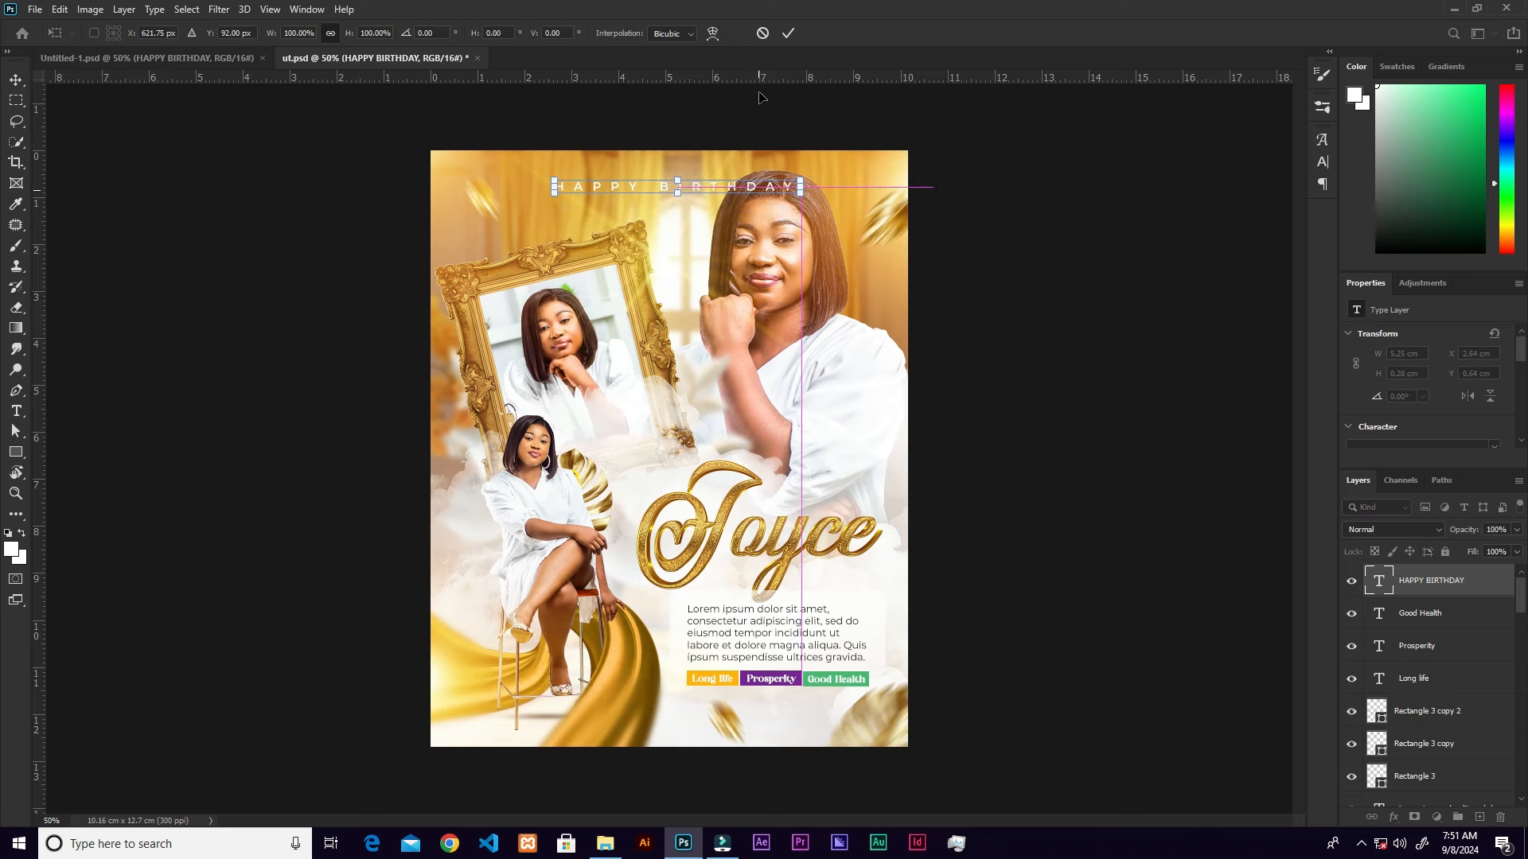
{"action": "left_click", "coordinate": [788, 34]}
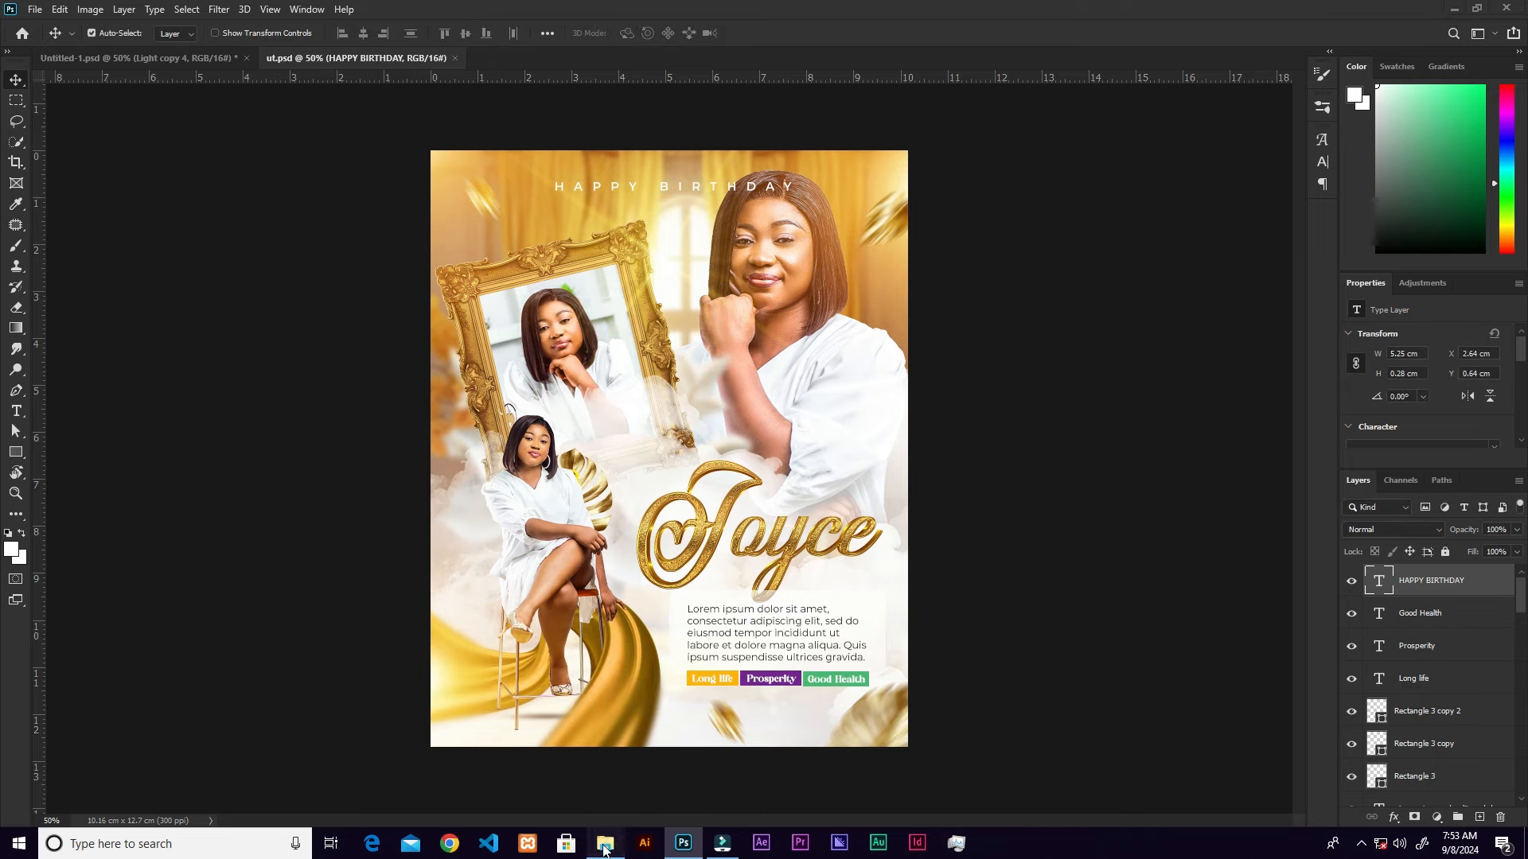
- Place the light flare image 91 above all layers over the gold name lettering and set its blend mode to Linear Dodge (Add)
{"action": "left_click", "coordinate": [604, 845]}
{"action": "left_click_drag", "start_coordinate": [679, 199], "coordinate": [860, 593]}
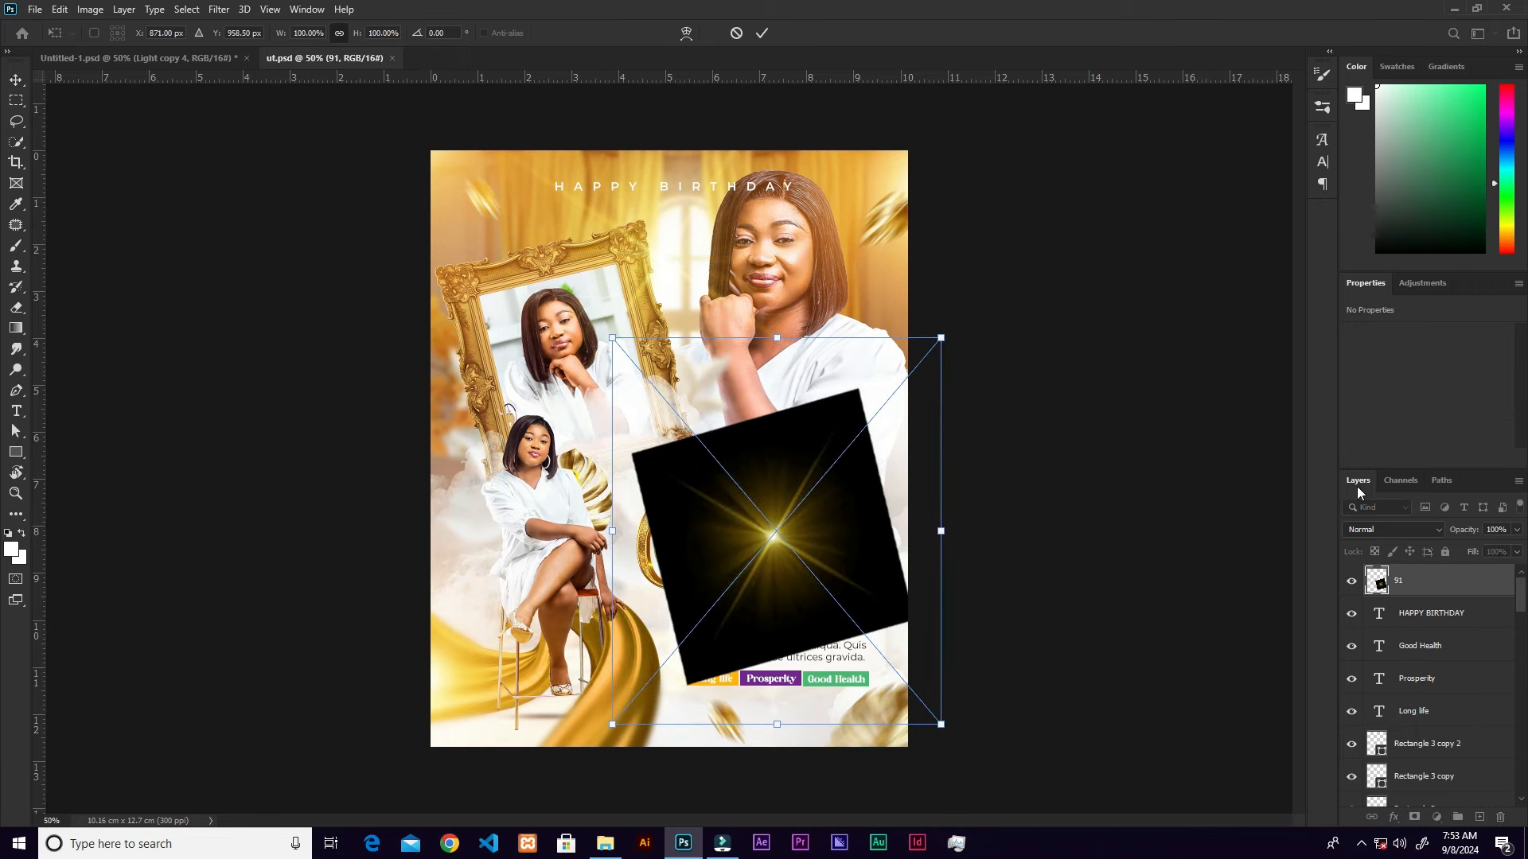
{"action": "left_click", "coordinate": [762, 34]}
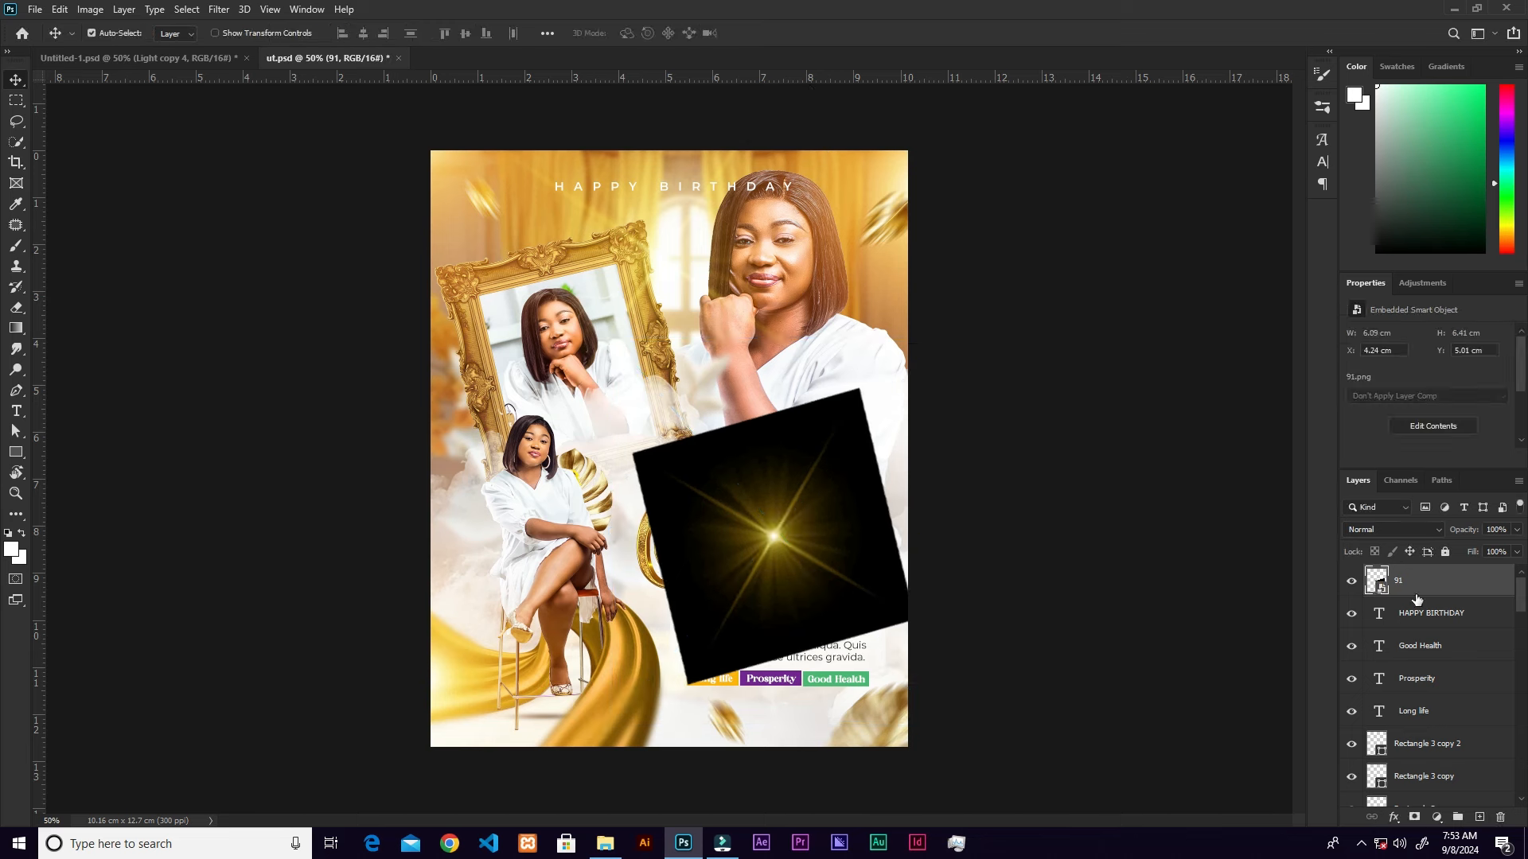
{"action": "left_click", "coordinate": [1398, 533]}
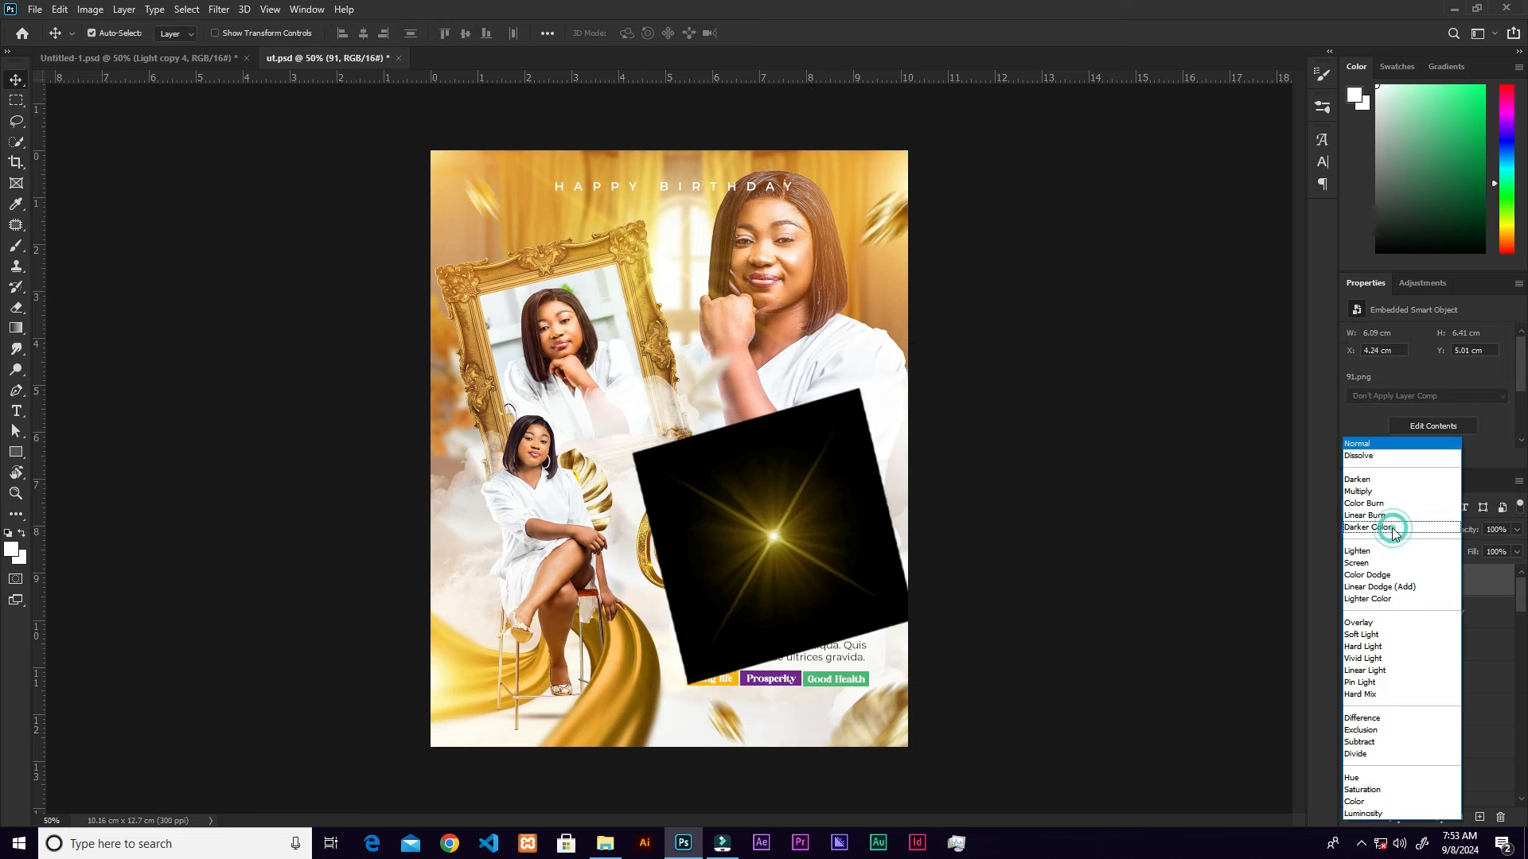
{"action": "left_click", "coordinate": [1376, 588]}
- Duplicate the Linear Dodge flare over the heart-shaped loop of the lettering's first letter and scale the copy to about 68.38%
{"action": "left_click_drag", "start_coordinate": [779, 545], "coordinate": [658, 564]}
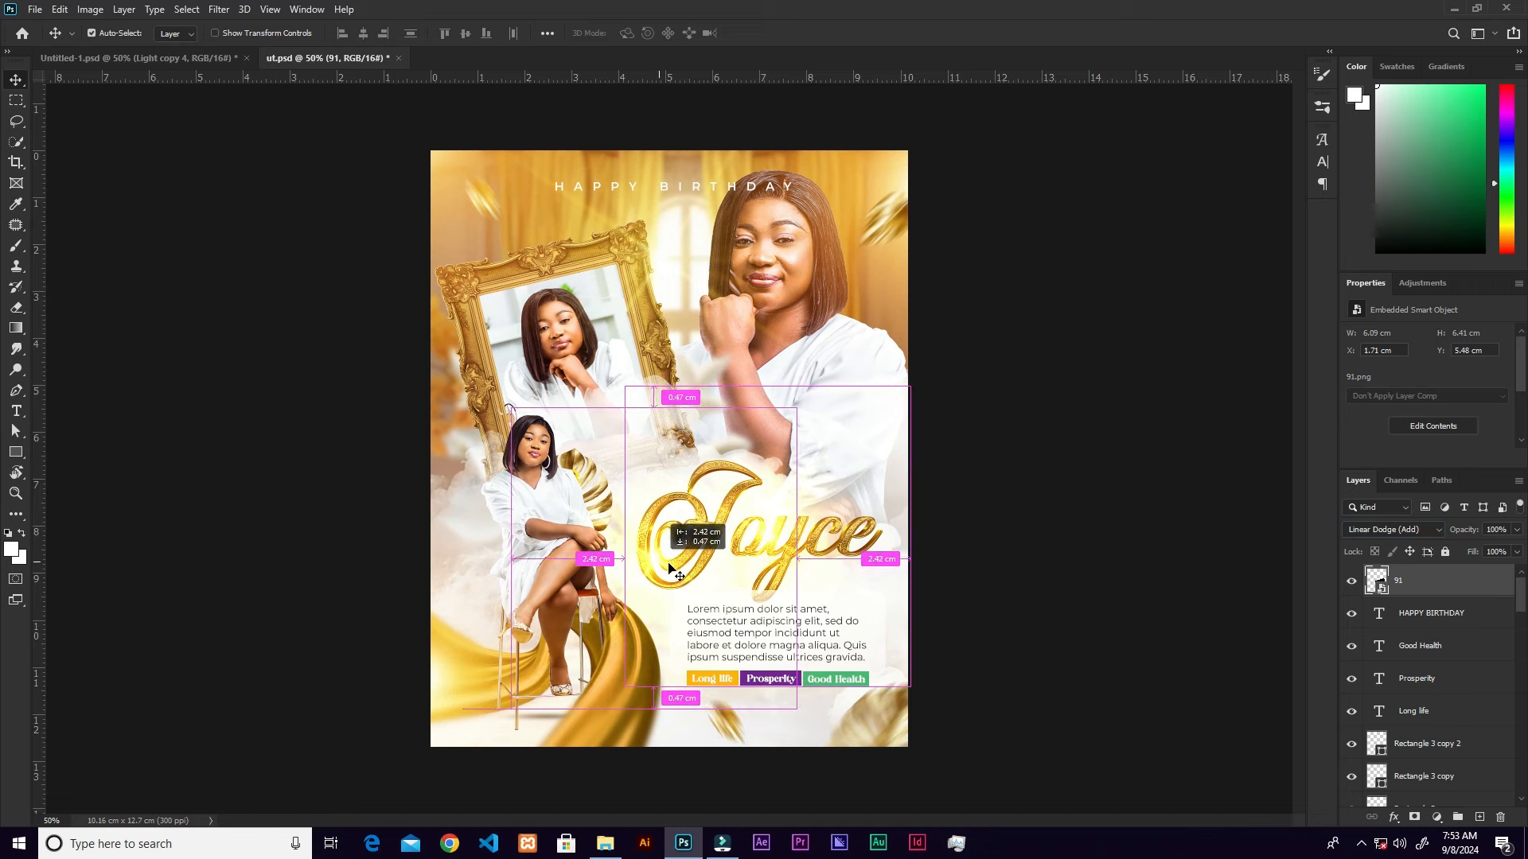
{"action": "key", "text": "ctrl+t"}
{"action": "left_click_drag", "start_coordinate": [822, 552], "coordinate": [770, 552]}
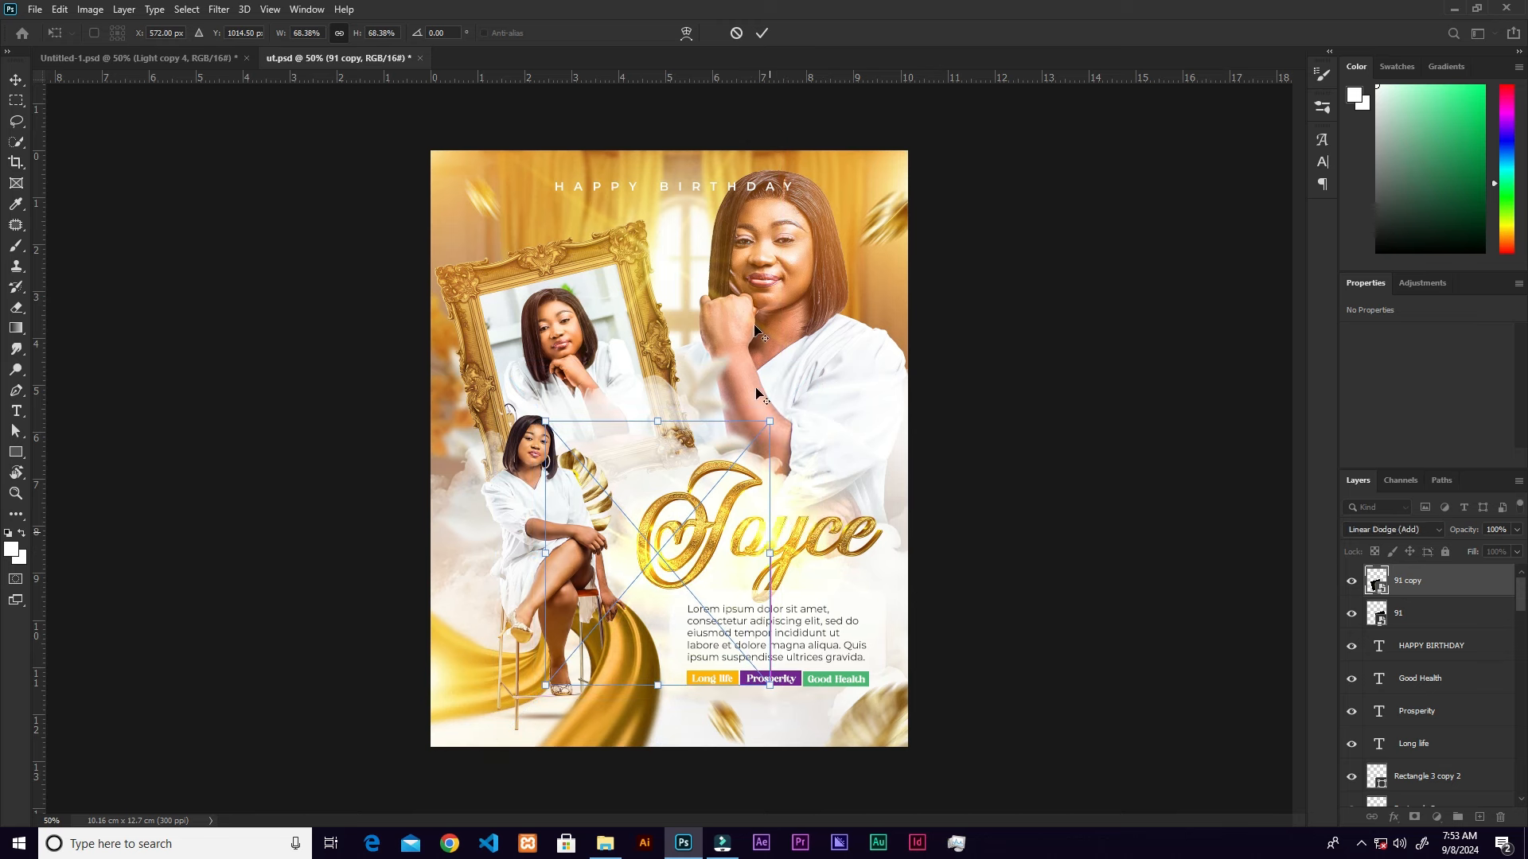
{"action": "left_click", "coordinate": [758, 34]}
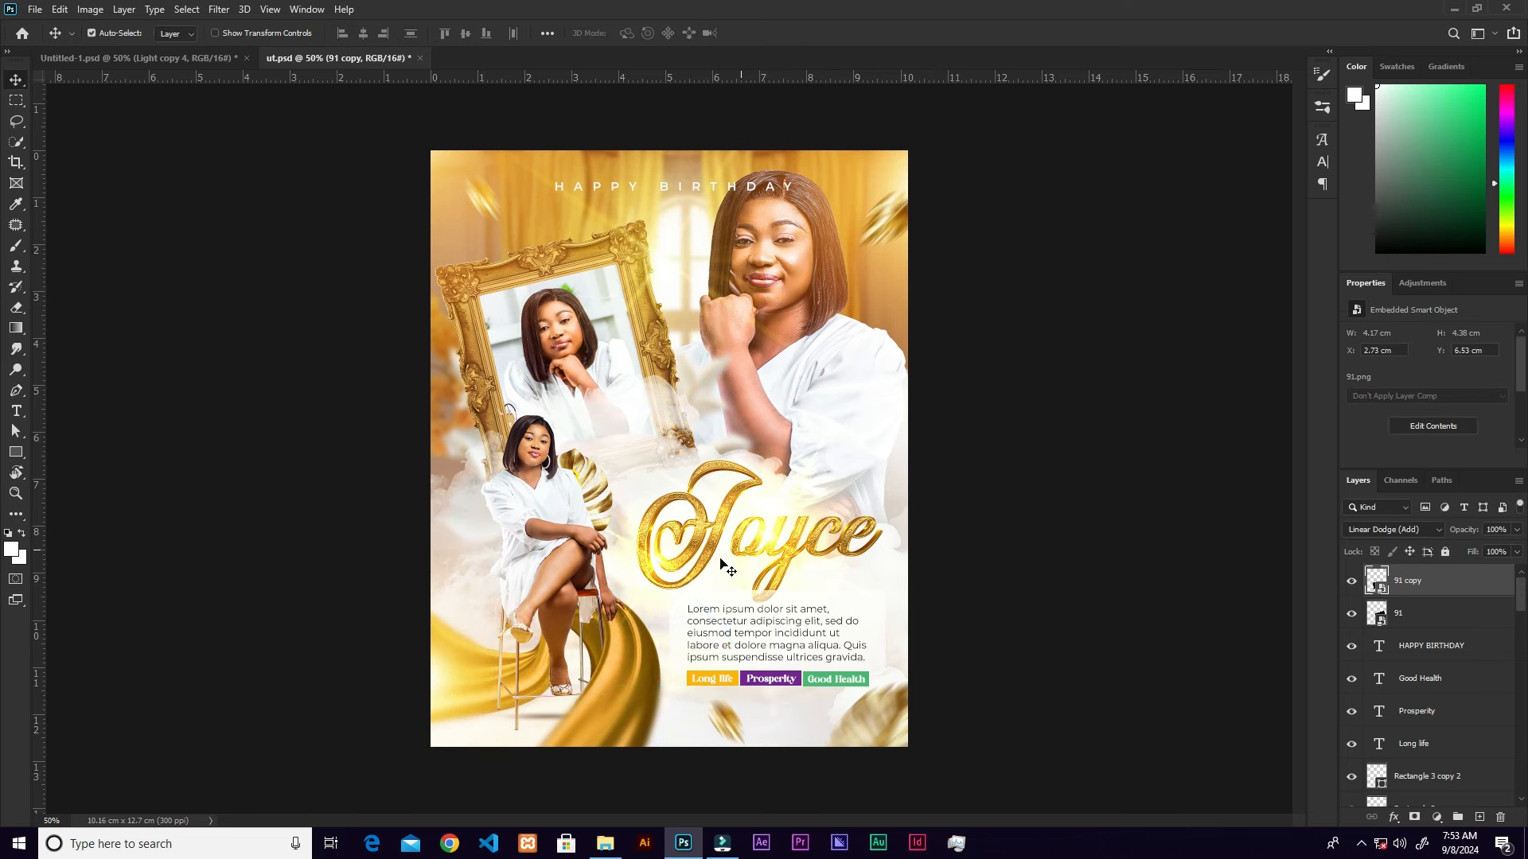
- Duplicate the smaller flare onto the top stroke of the lettering's first letter and scale the new copy to about 41.64%
{"action": "key", "text": "ctrl+j"}
{"action": "key", "text": "ctrl+t"}
{"action": "left_click_drag", "start_coordinate": [719, 469], "coordinate": [723, 478]}
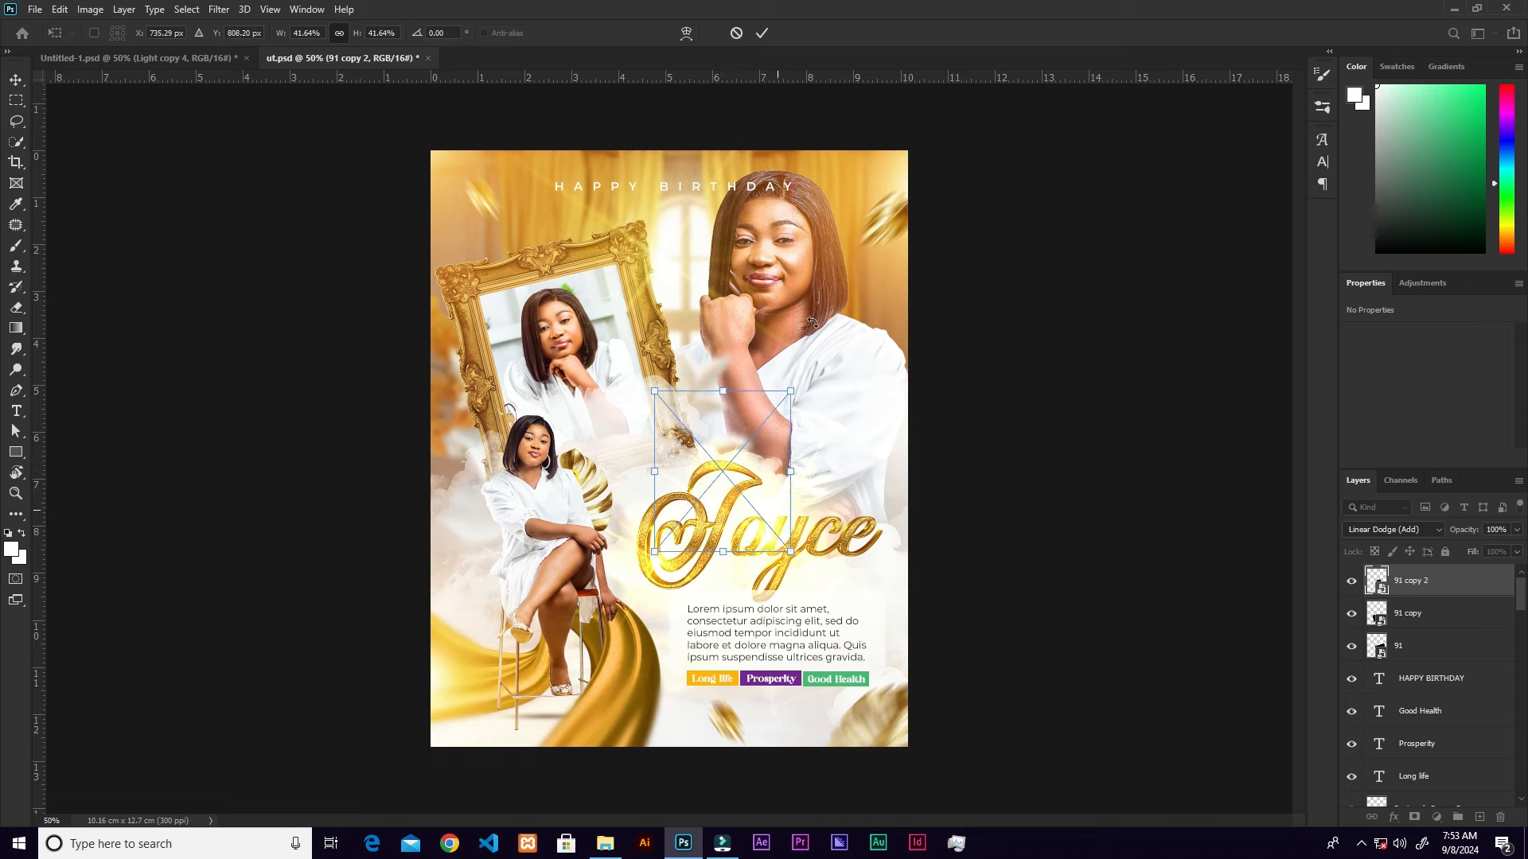
{"action": "left_click", "coordinate": [762, 33]}
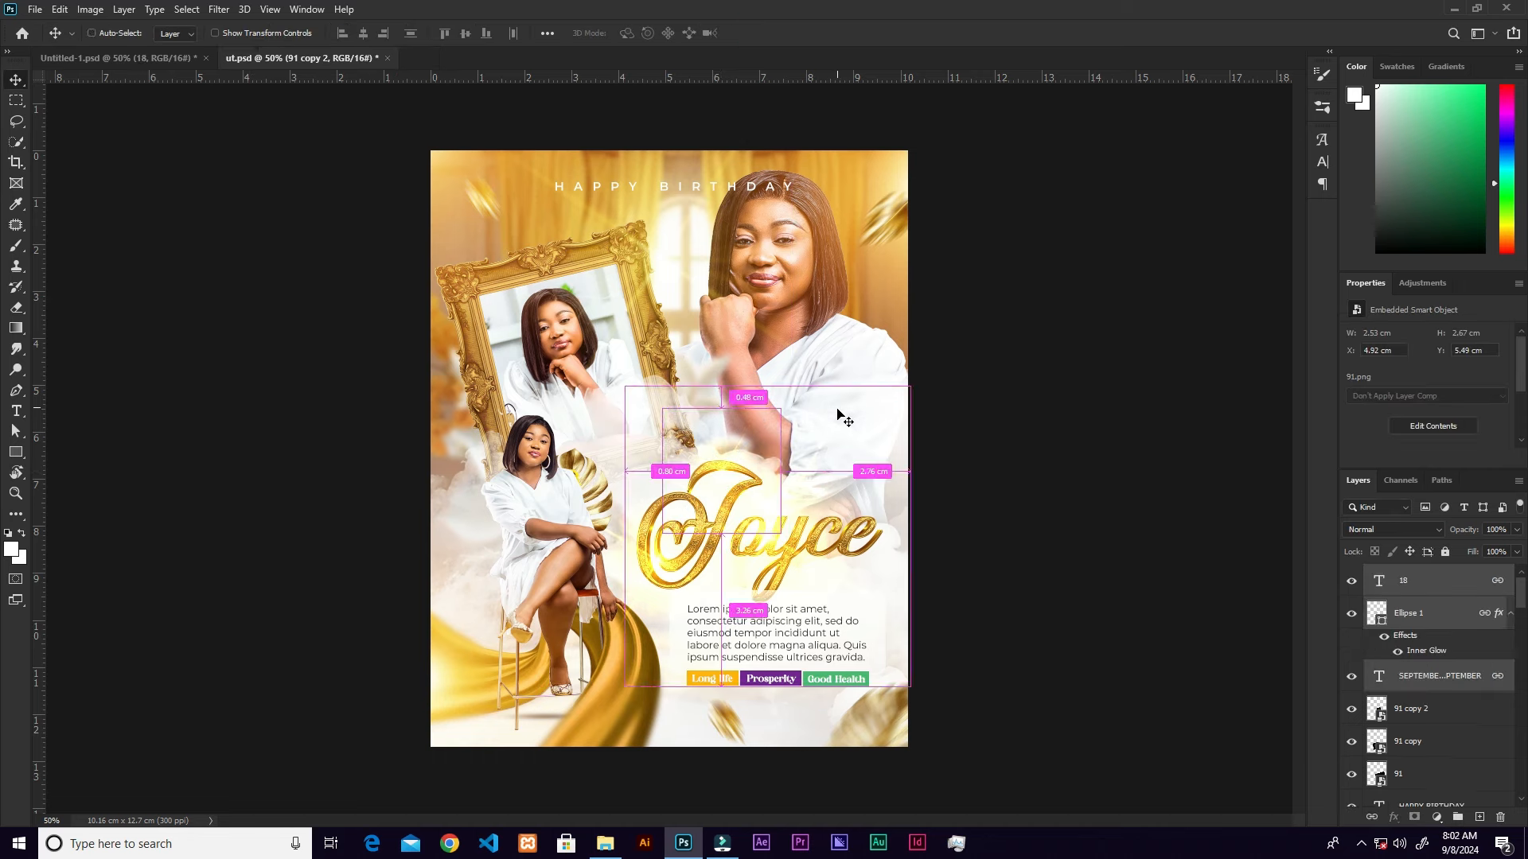
- Bring the linked round date badge into the flyer and position it on the large portrait's sleeve, just above the name lettering
{"action": "left_click_drag", "start_coordinate": [684, 456], "coordinate": [847, 440]}
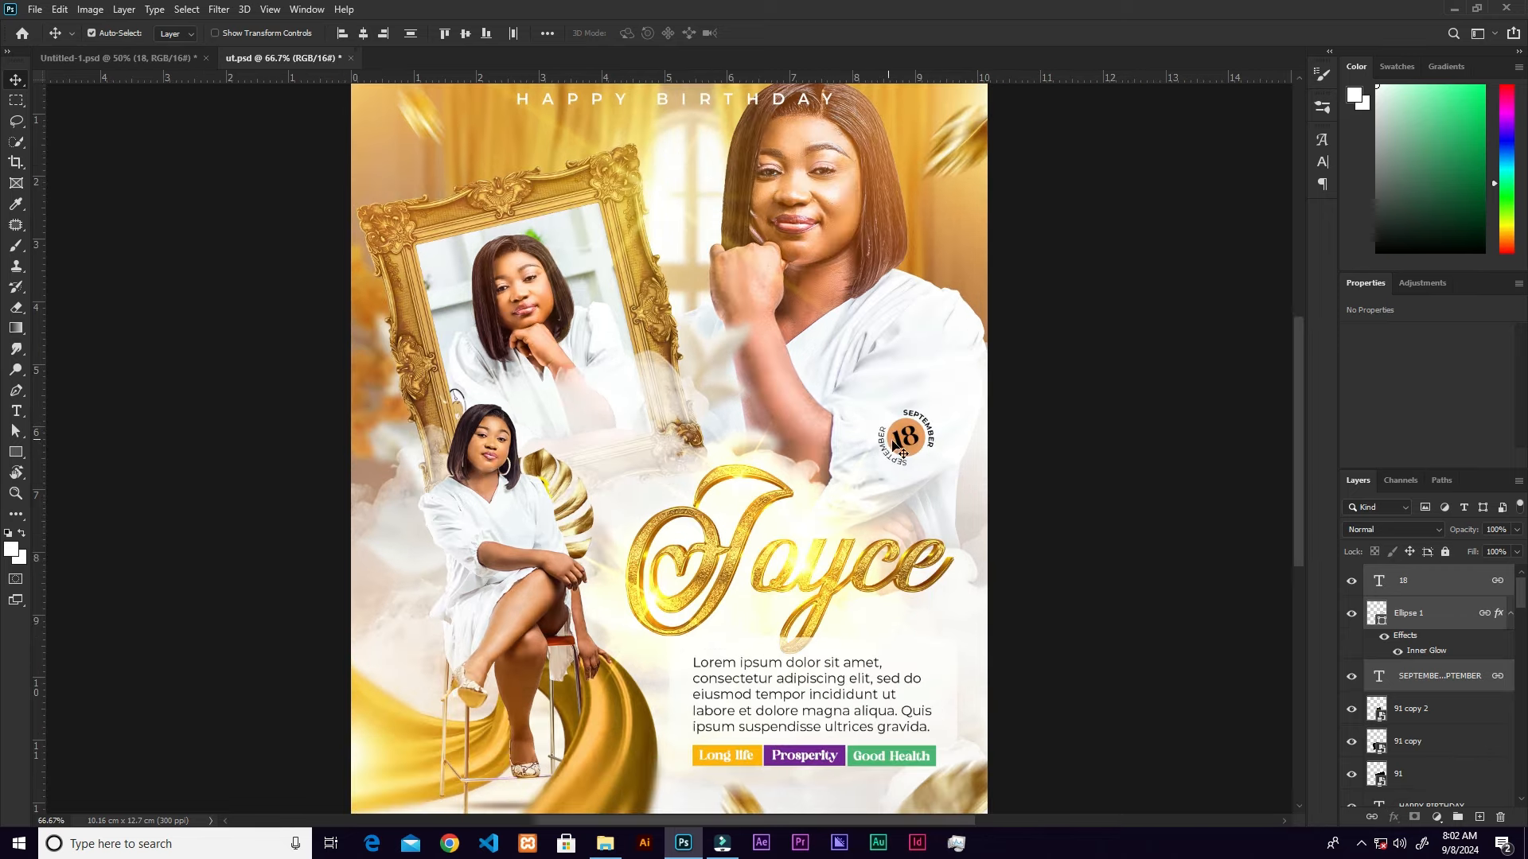
{"action": "key", "text": "ctrl+plus"}
{"action": "key", "text": "ctrl+plus"}
{"action": "key", "text": "ctrl+plus"}
{"action": "left_click_drag", "start_coordinate": [777, 598], "coordinate": [662, 431]}
{"action": "left_click_drag", "start_coordinate": [1034, 427], "coordinate": [623, 451]}
{"action": "left_click_drag", "start_coordinate": [838, 443], "coordinate": [790, 483]}
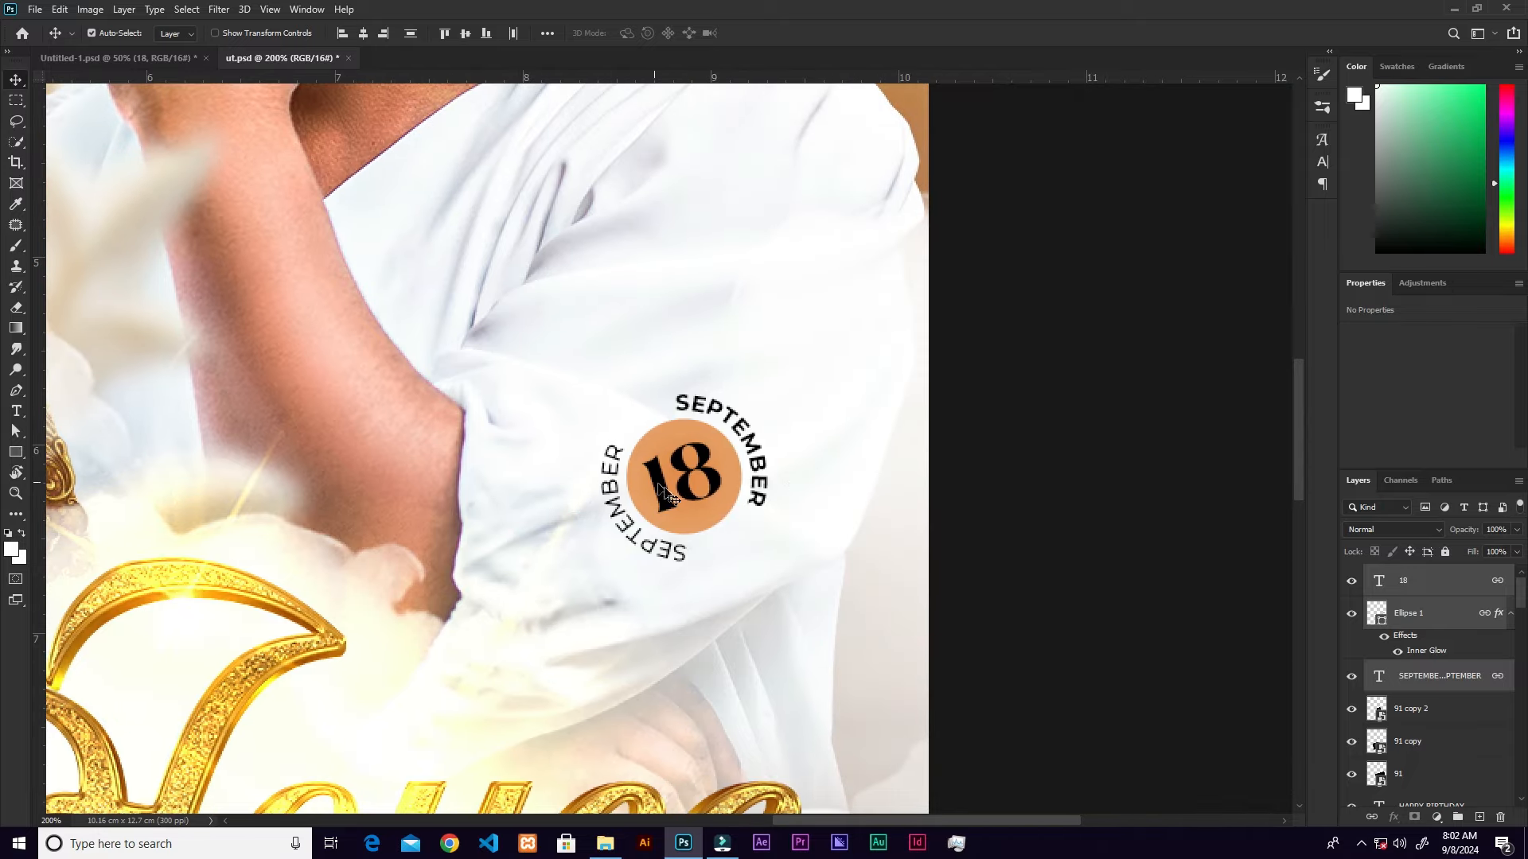
{"action": "key", "text": "ctrl+minus"}
{"action": "key", "text": "ctrl+minus"}
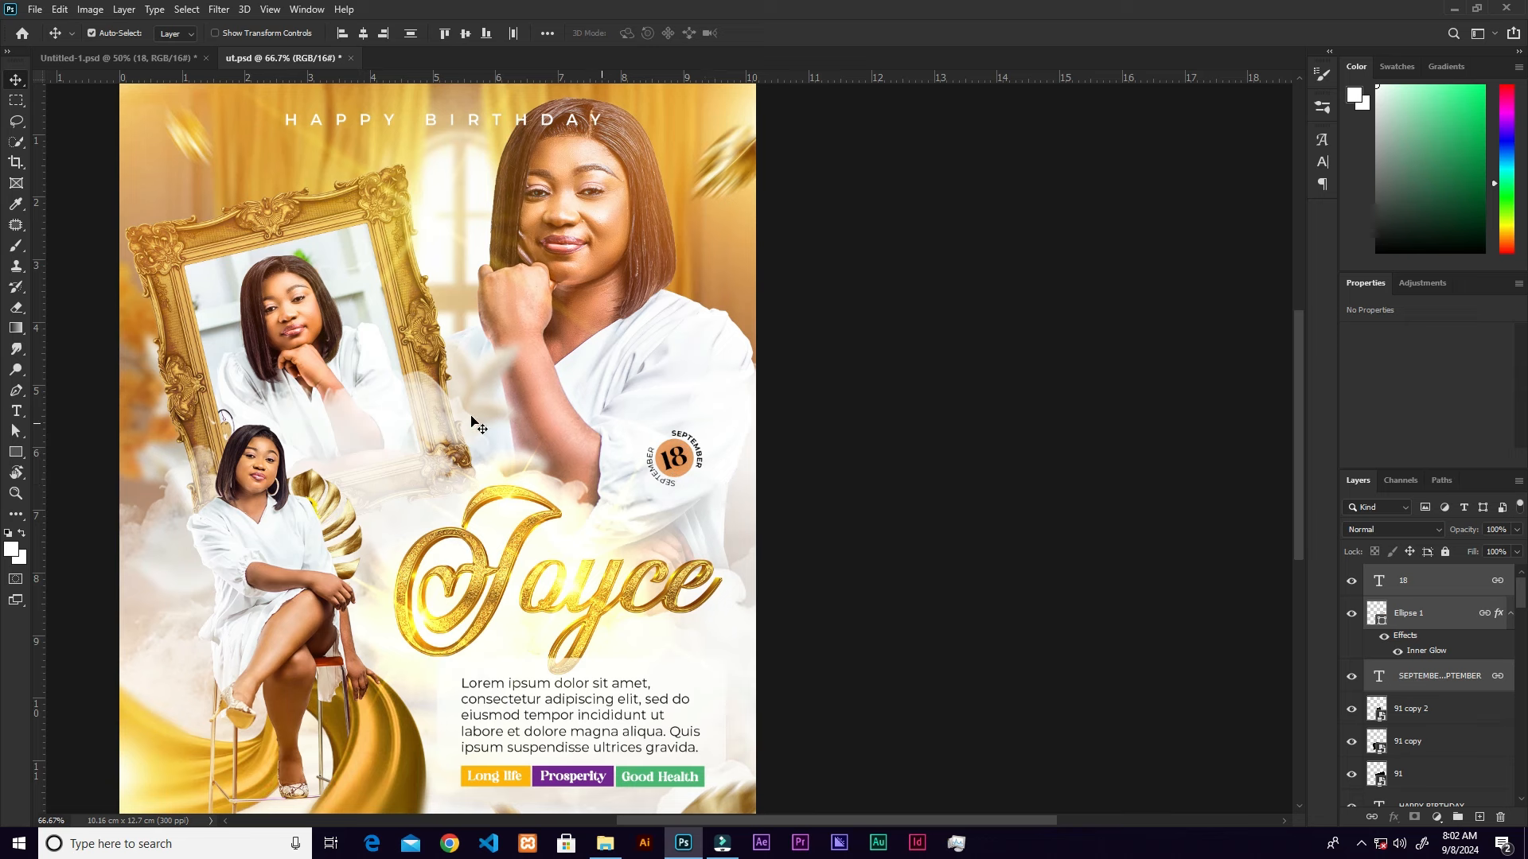
- Draw a circle of about 120 by 120 px on the large portrait's sleeve above the date badge with the Ellipse tool
{"action": "left_click", "coordinate": [26, 452]}
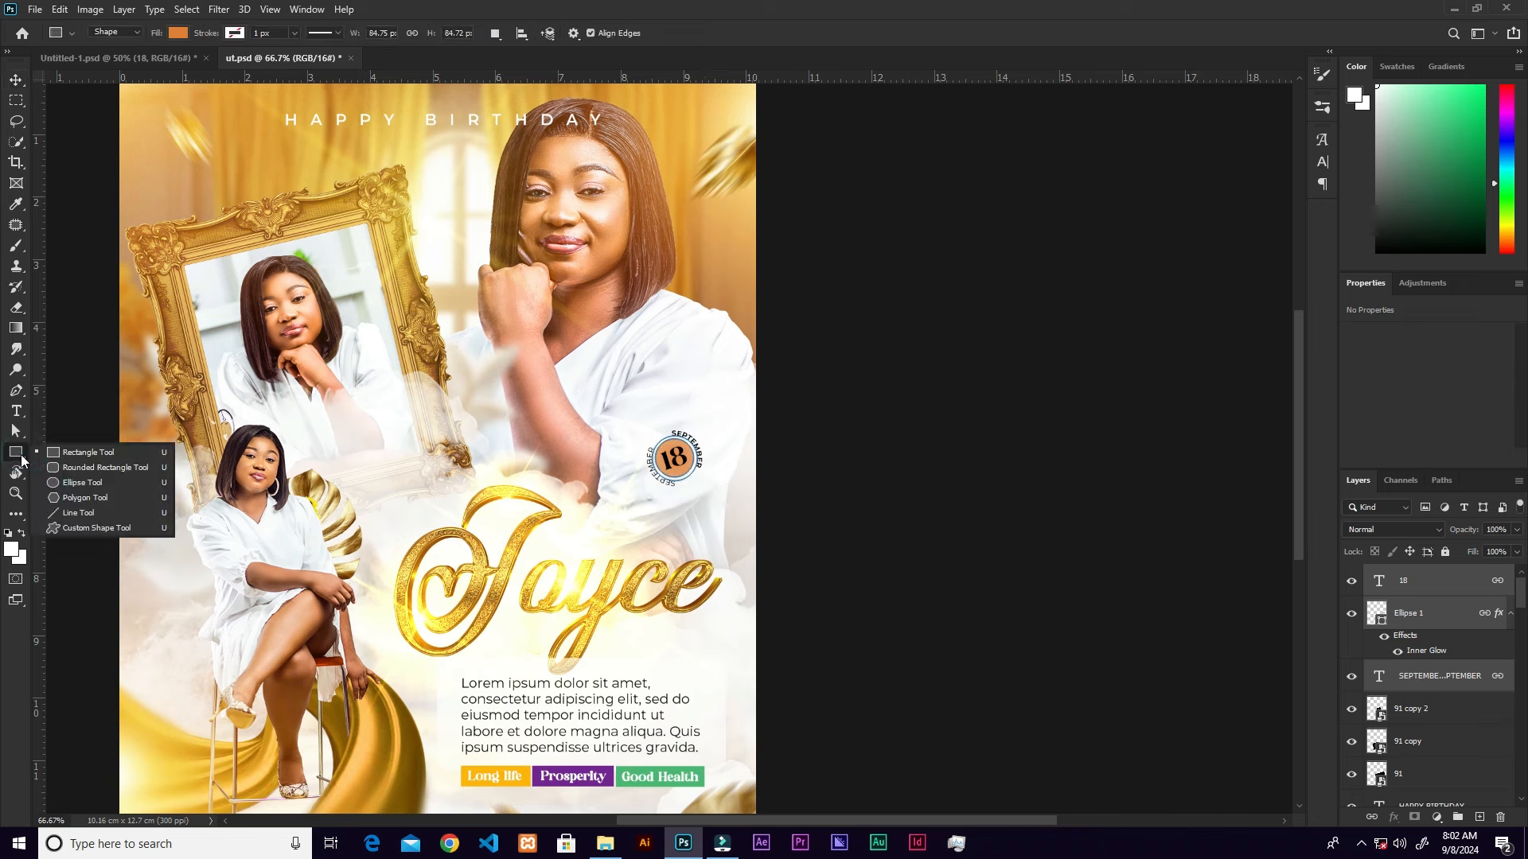
{"action": "left_click", "coordinate": [57, 481]}
{"action": "left_click_drag", "start_coordinate": [663, 345], "coordinate": [697, 379]}
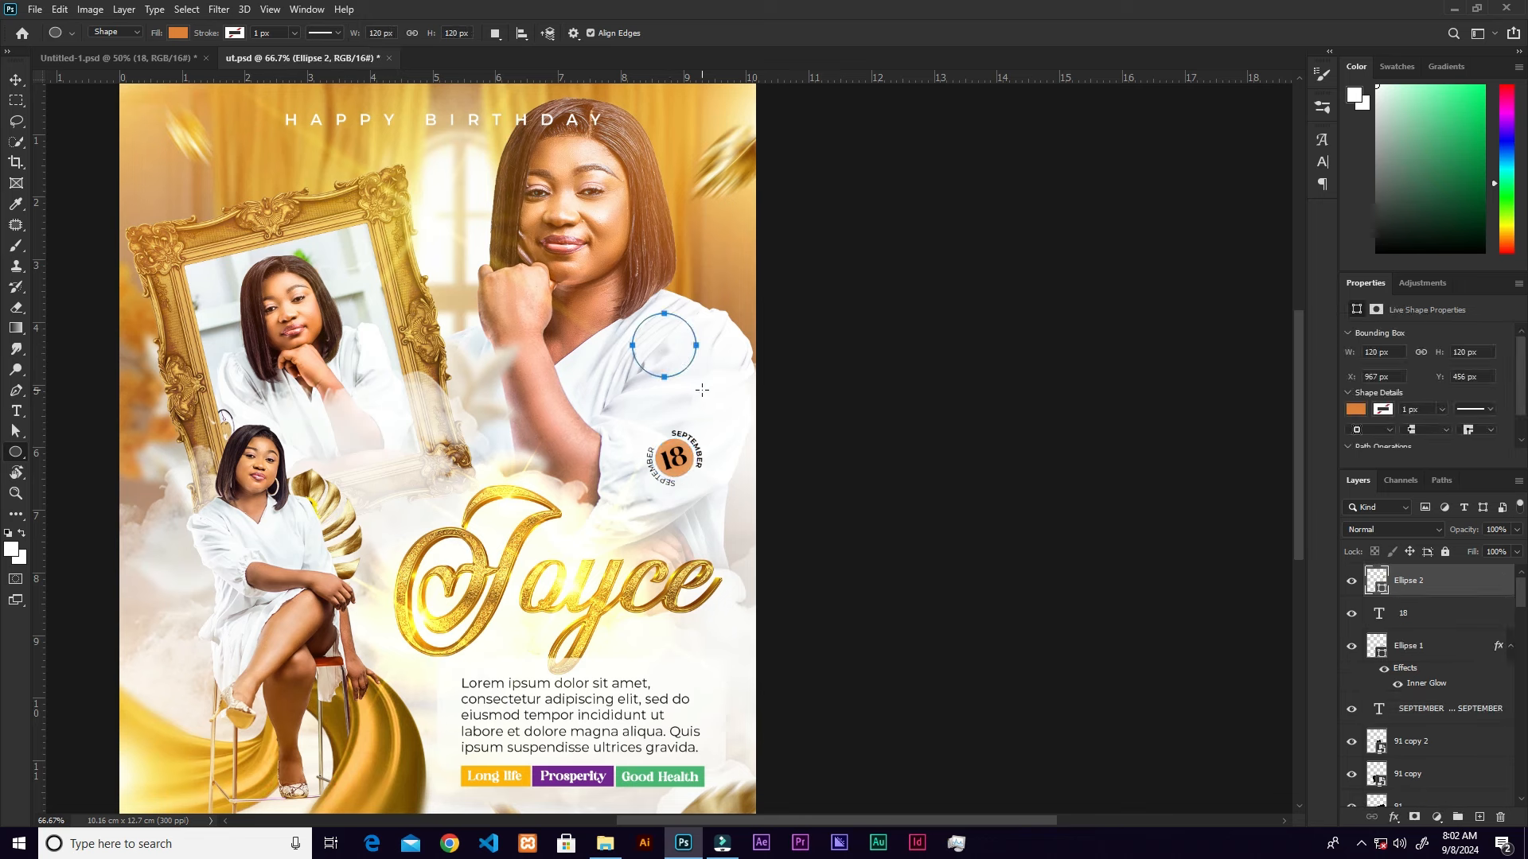
- Remove the circle's fill and give it a blue stroke about 7.41 px wide
{"action": "left_click", "coordinate": [1351, 420]}
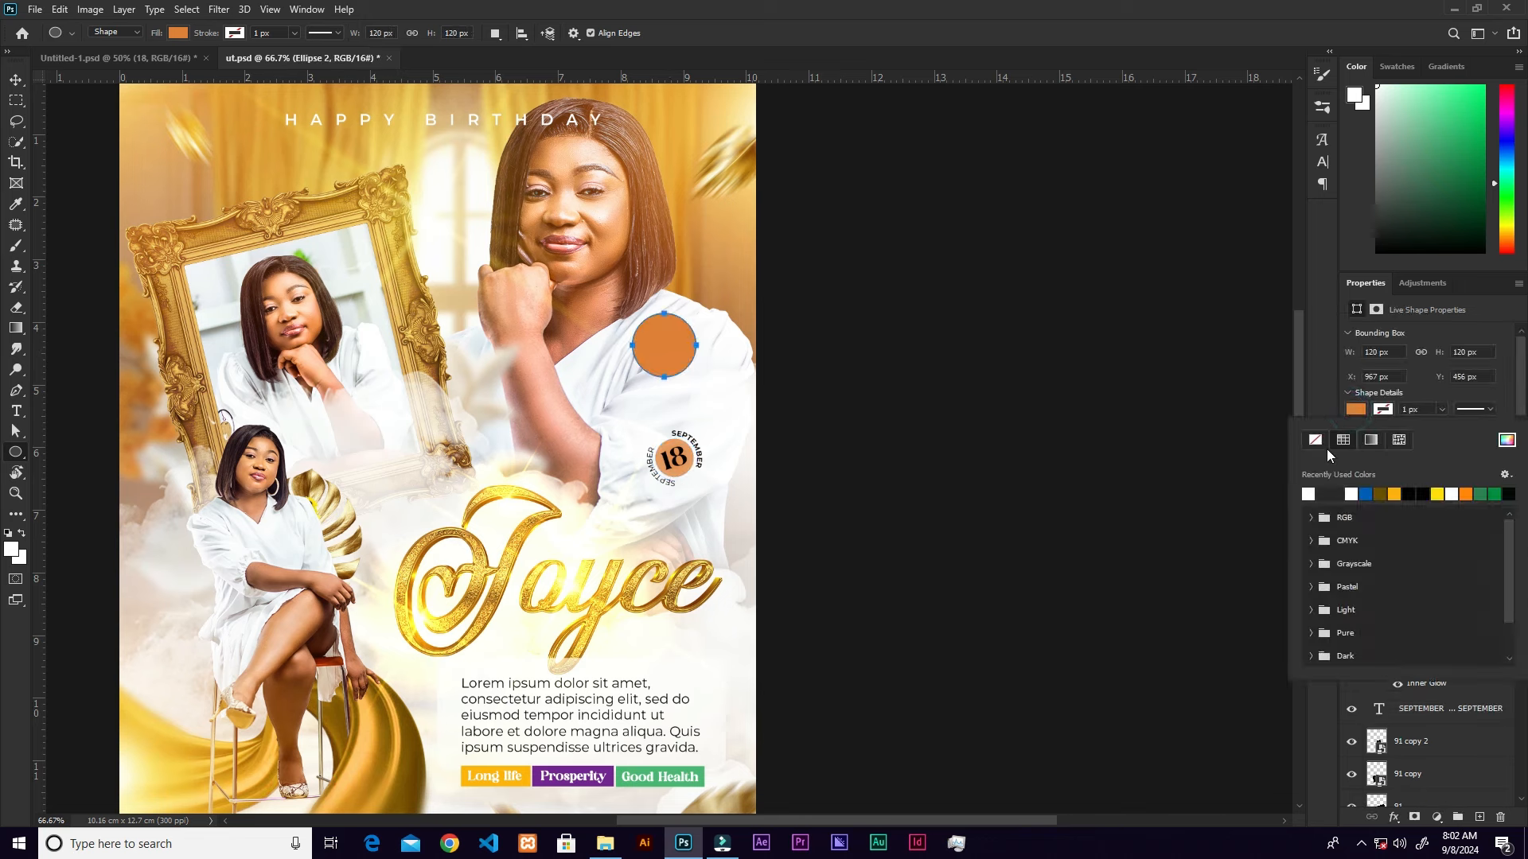
{"action": "left_click", "coordinate": [1315, 439]}
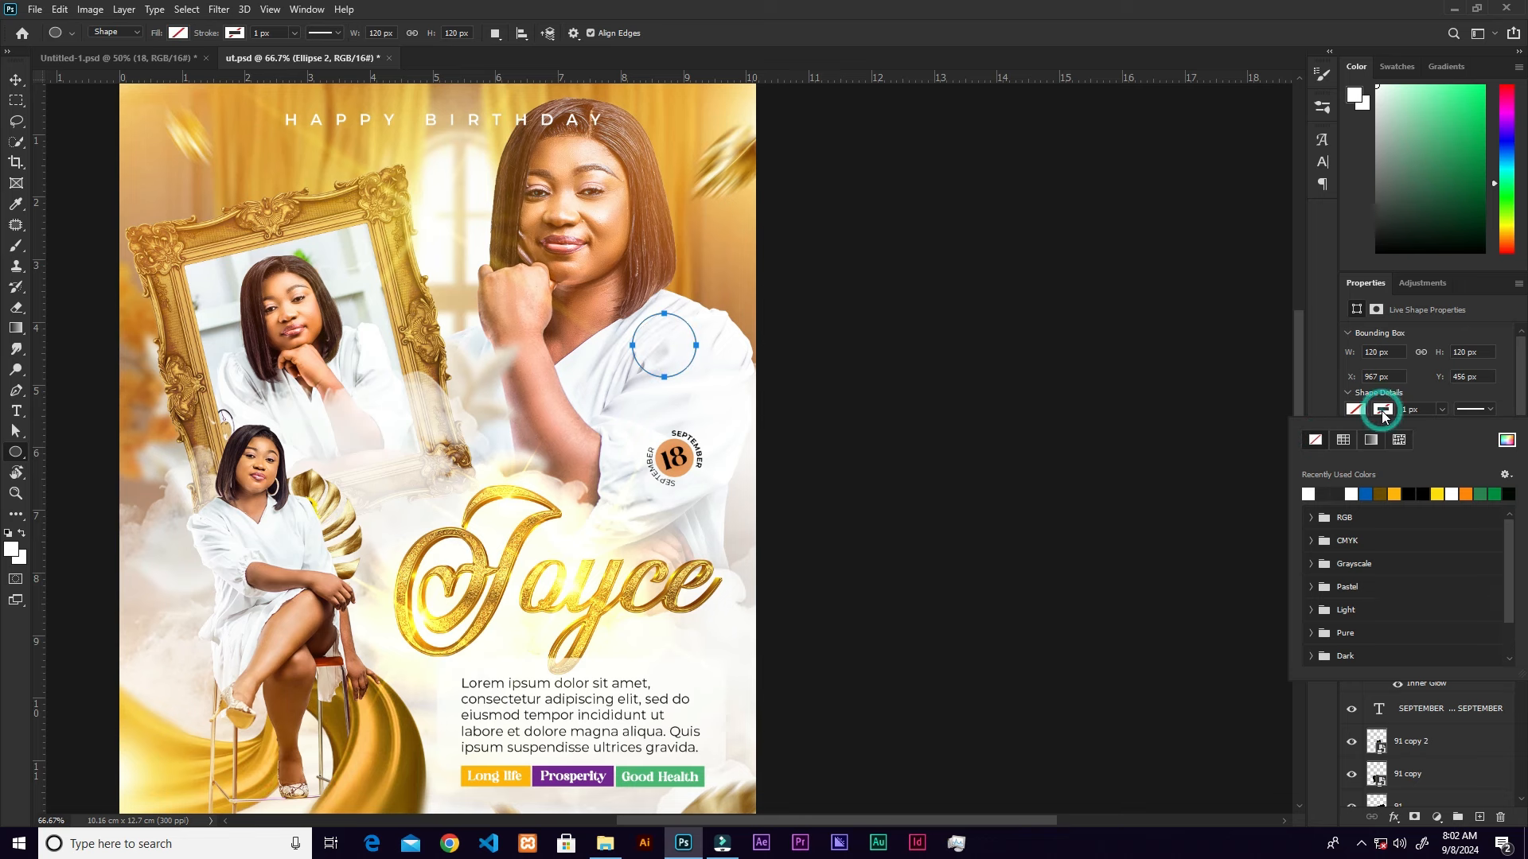
{"action": "left_click", "coordinate": [1365, 492]}
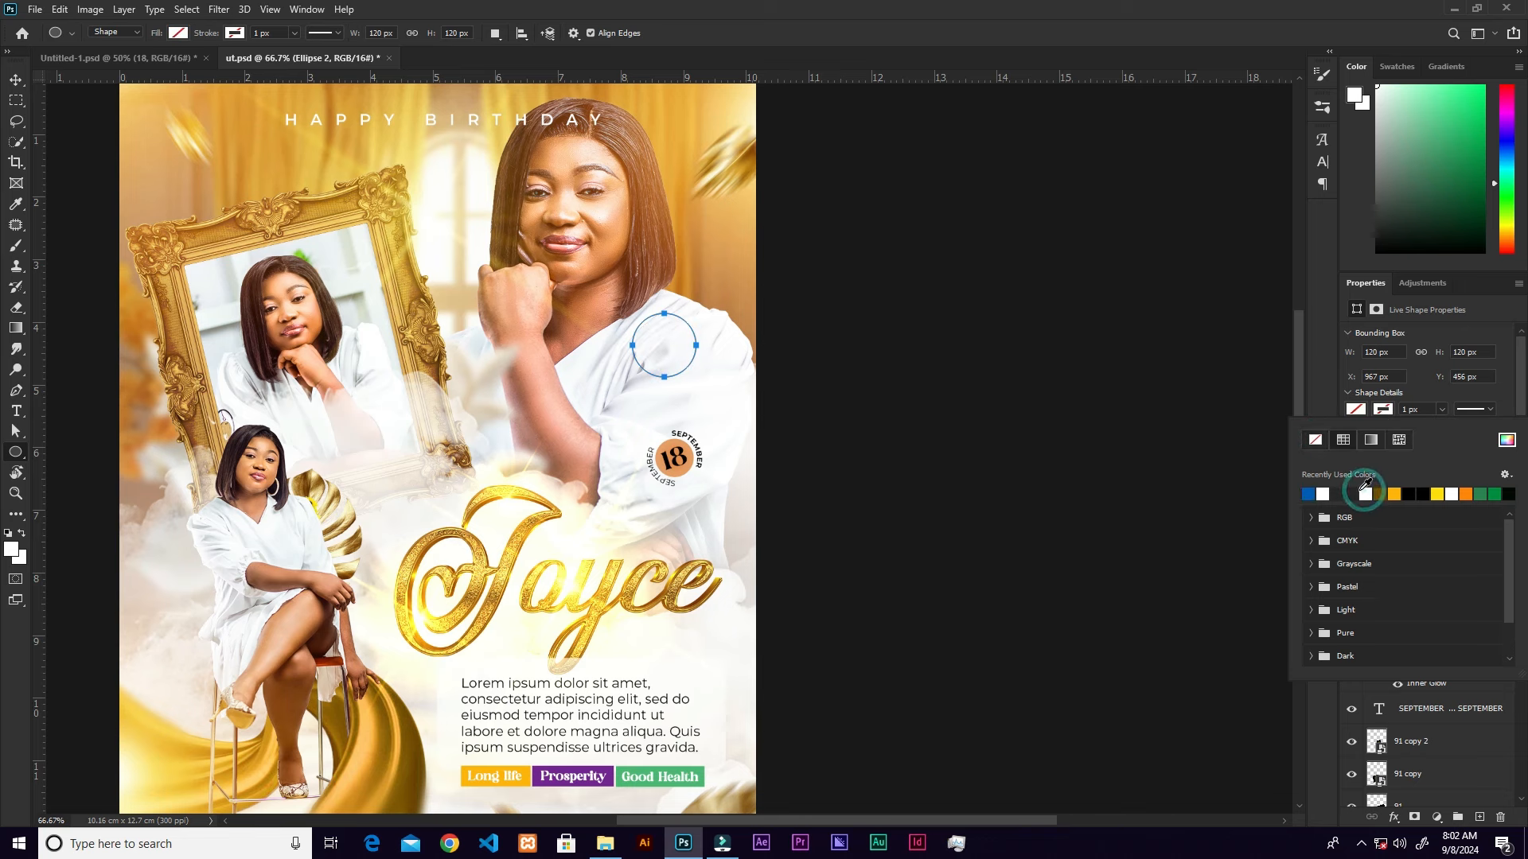
{"action": "left_click", "coordinate": [1441, 409]}
{"action": "left_click", "coordinate": [1448, 430]}
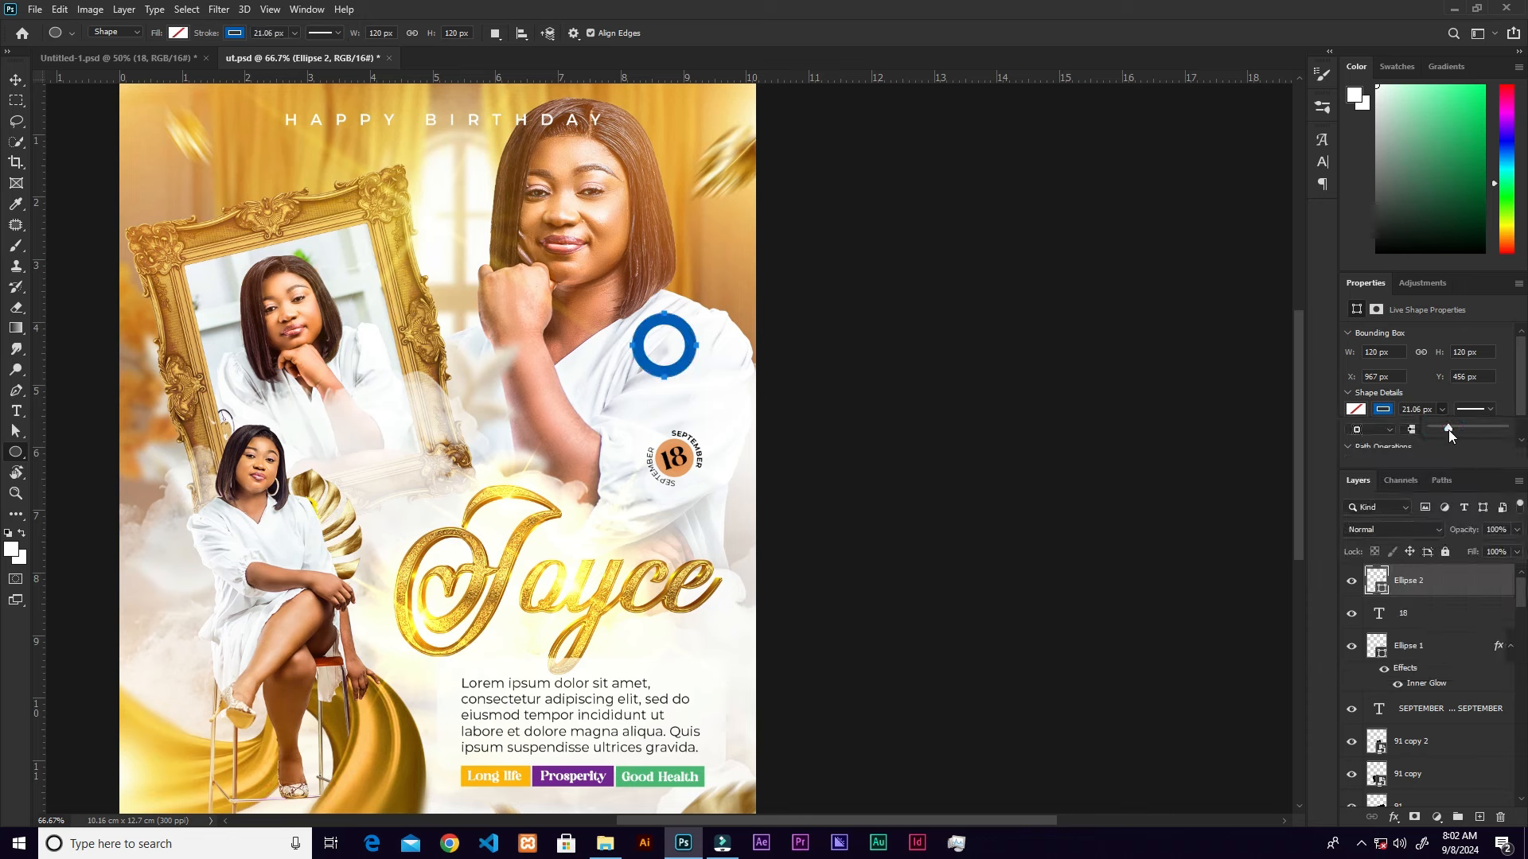
{"action": "left_click_drag", "start_coordinate": [1449, 430], "coordinate": [1445, 431]}
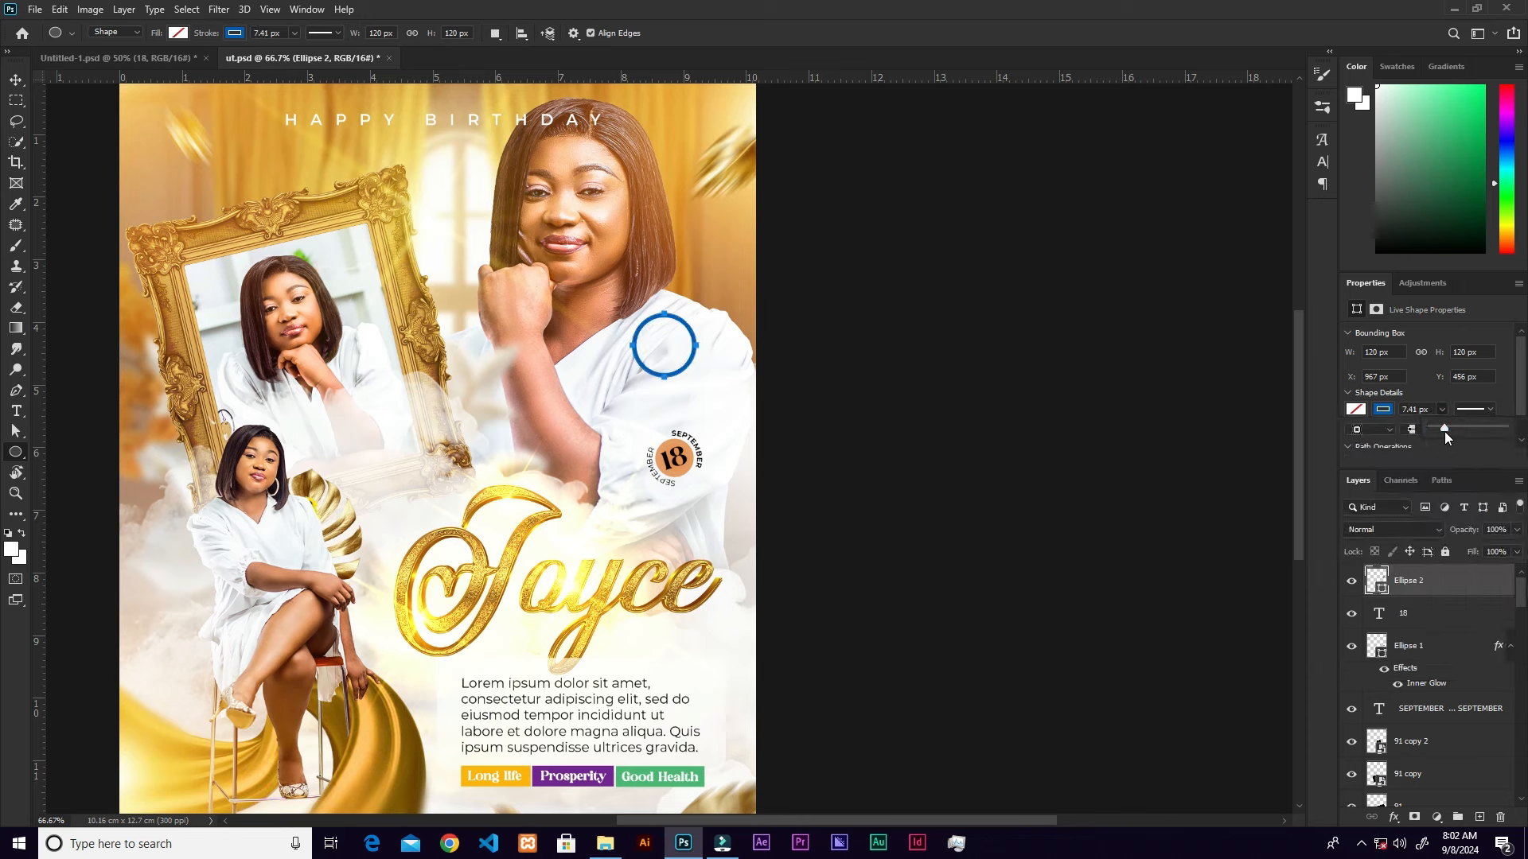
- Start placeholder type along the blue circle's outline and set the text colour to black (000000)
{"action": "left_click", "coordinate": [18, 409]}
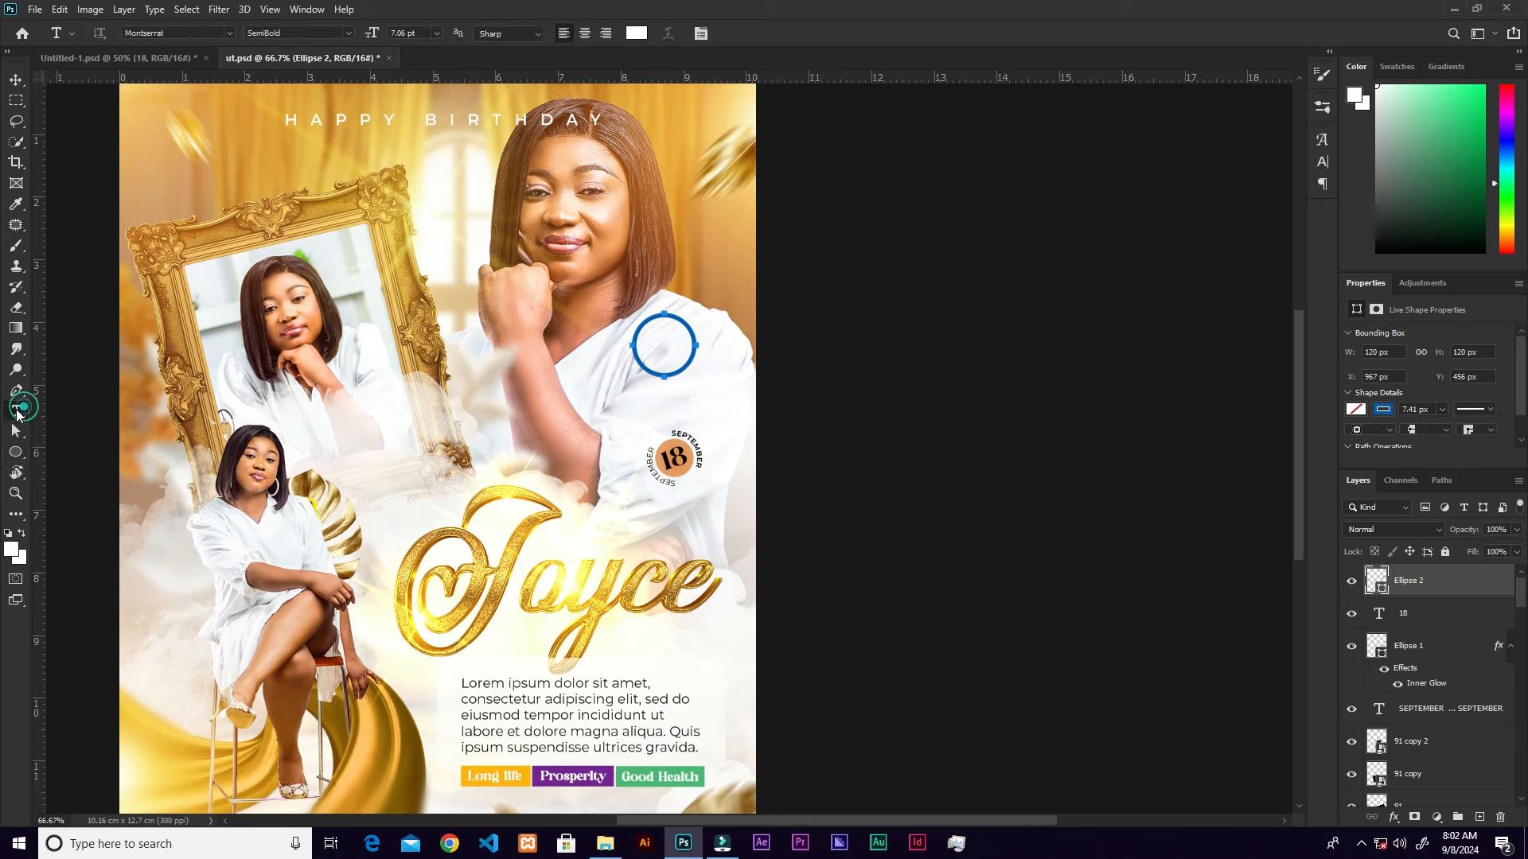
{"action": "left_click", "coordinate": [681, 321]}
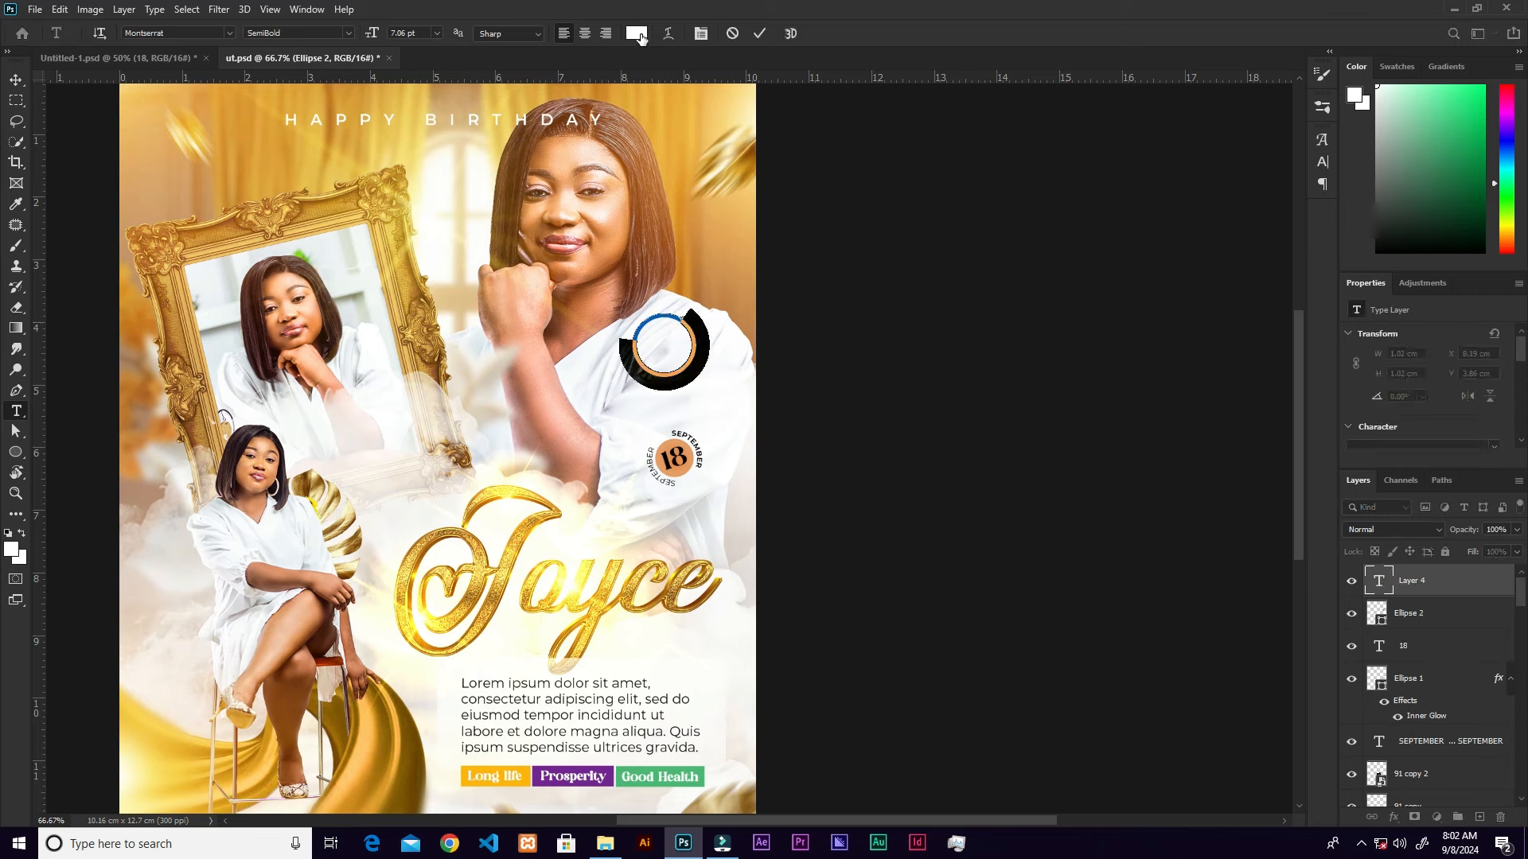
{"action": "left_click", "coordinate": [642, 38]}
{"action": "left_click_drag", "start_coordinate": [1123, 392], "coordinate": [1044, 463]}
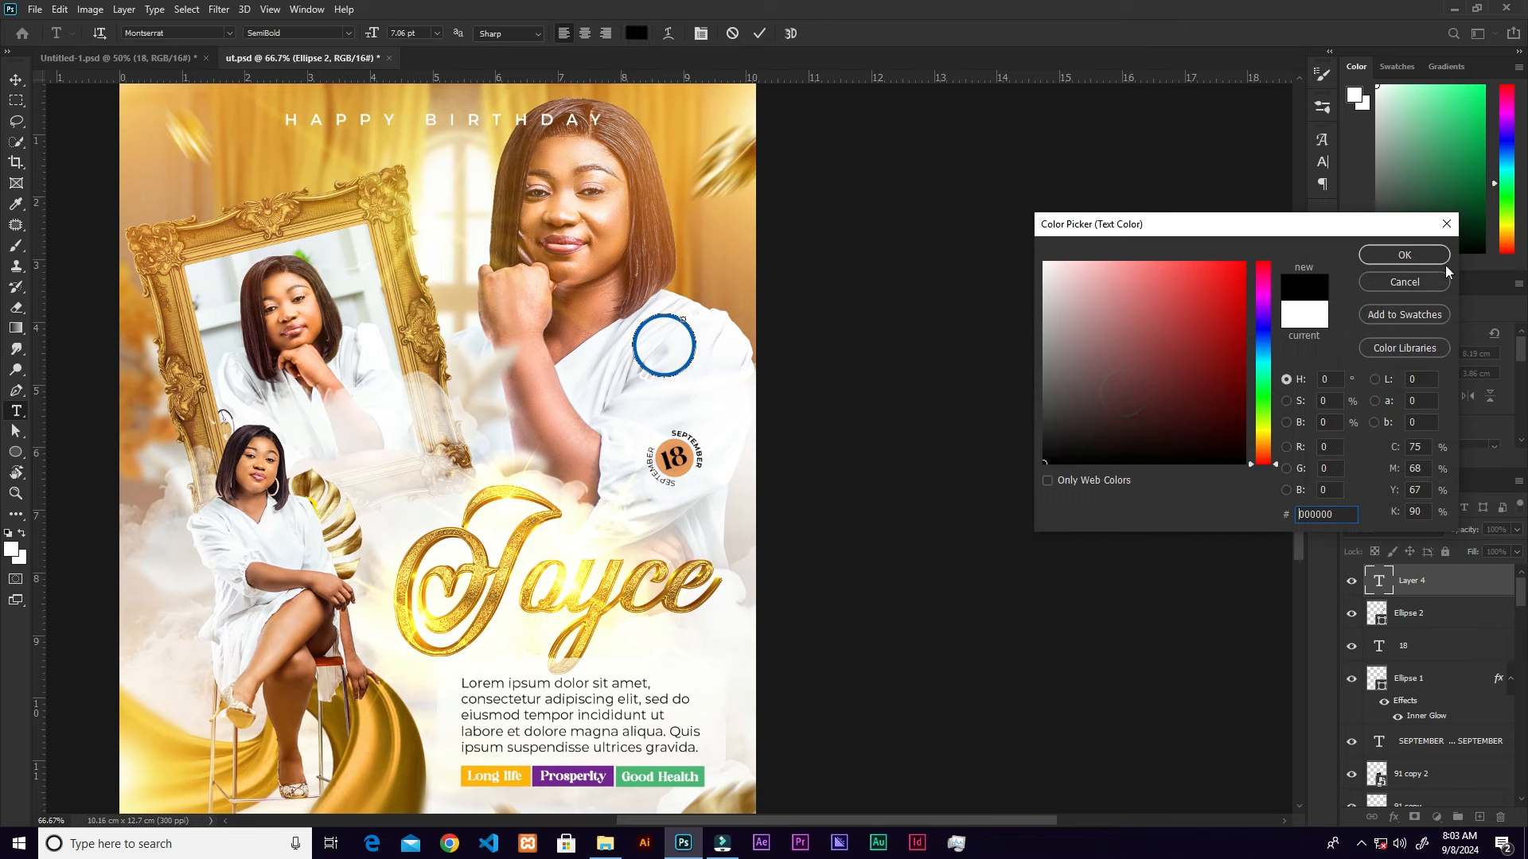
{"action": "left_click", "coordinate": [1406, 256]}
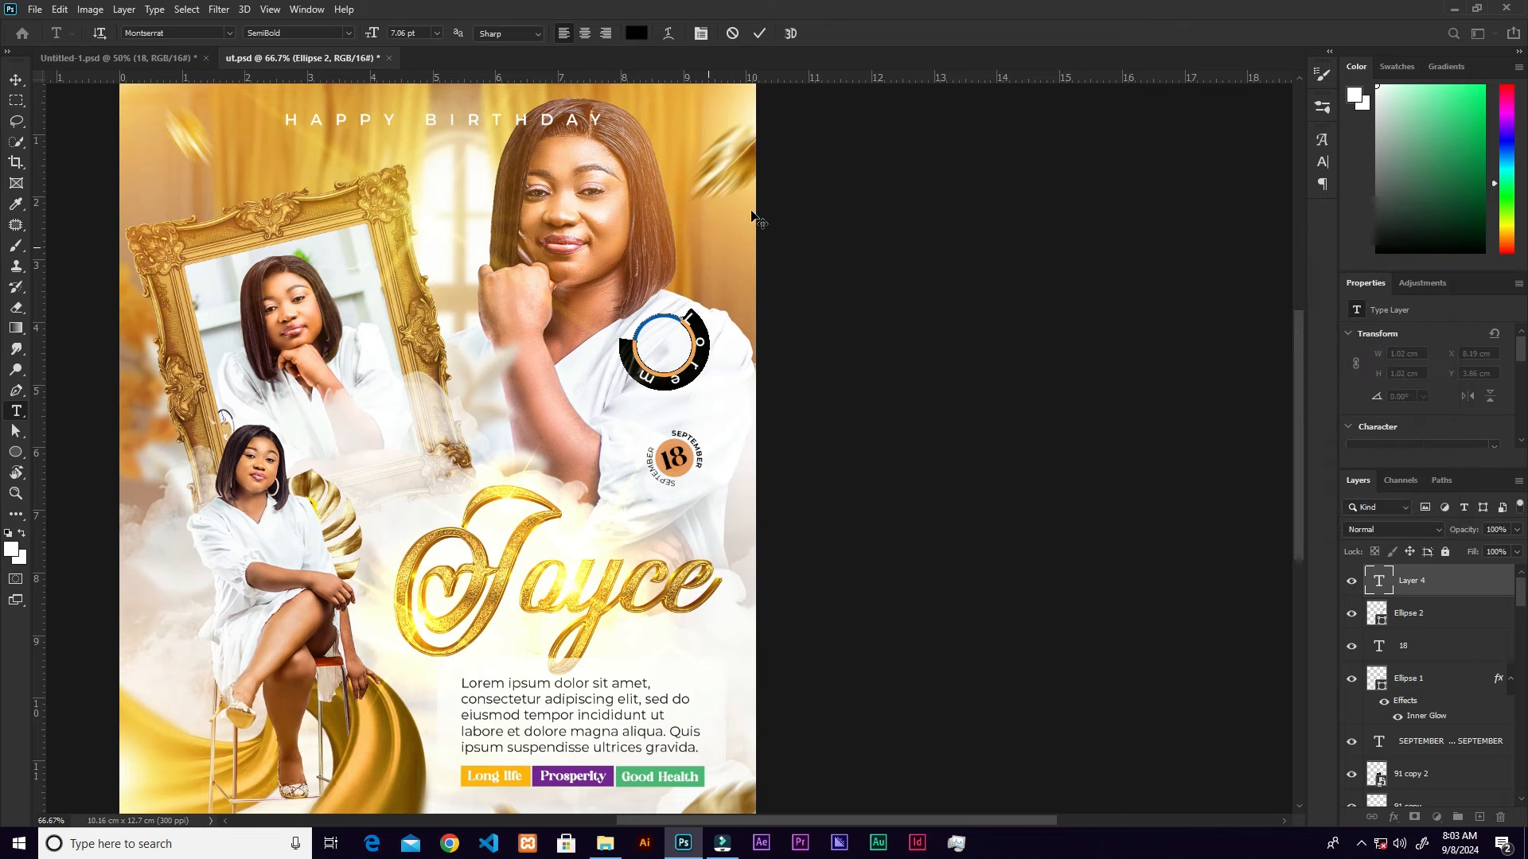
- Set the circular placeholder text to 4.06 pt with tracking 0, and finish the text
{"action": "left_click", "coordinate": [1324, 164]}
{"action": "left_click_drag", "start_coordinate": [1147, 183], "coordinate": [1213, 198]}
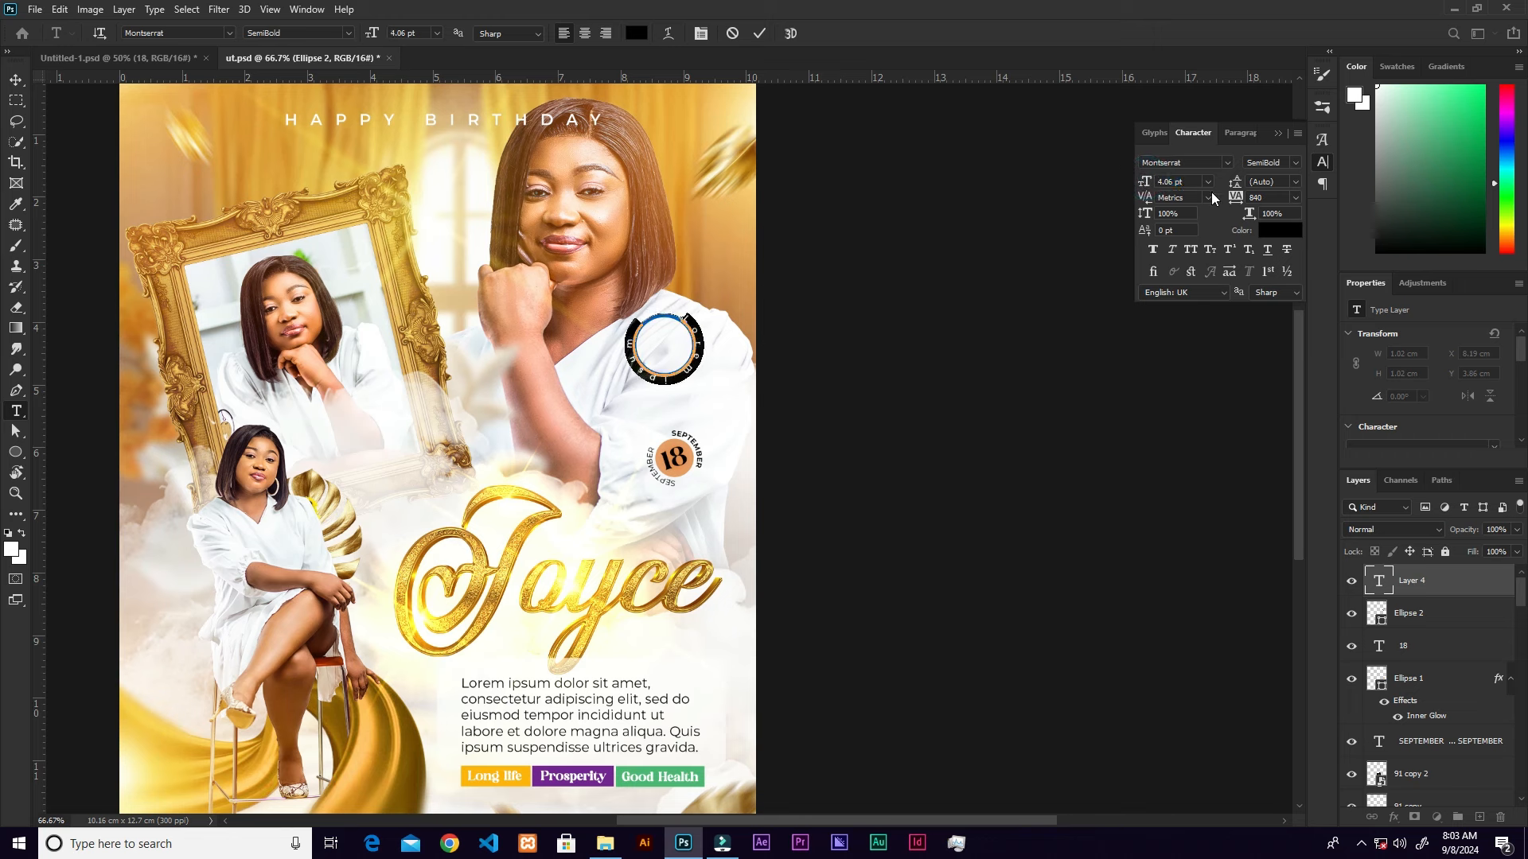
{"action": "left_click", "coordinate": [1295, 199]}
{"action": "left_click", "coordinate": [1256, 291]}
{"action": "left_click", "coordinate": [757, 35]}
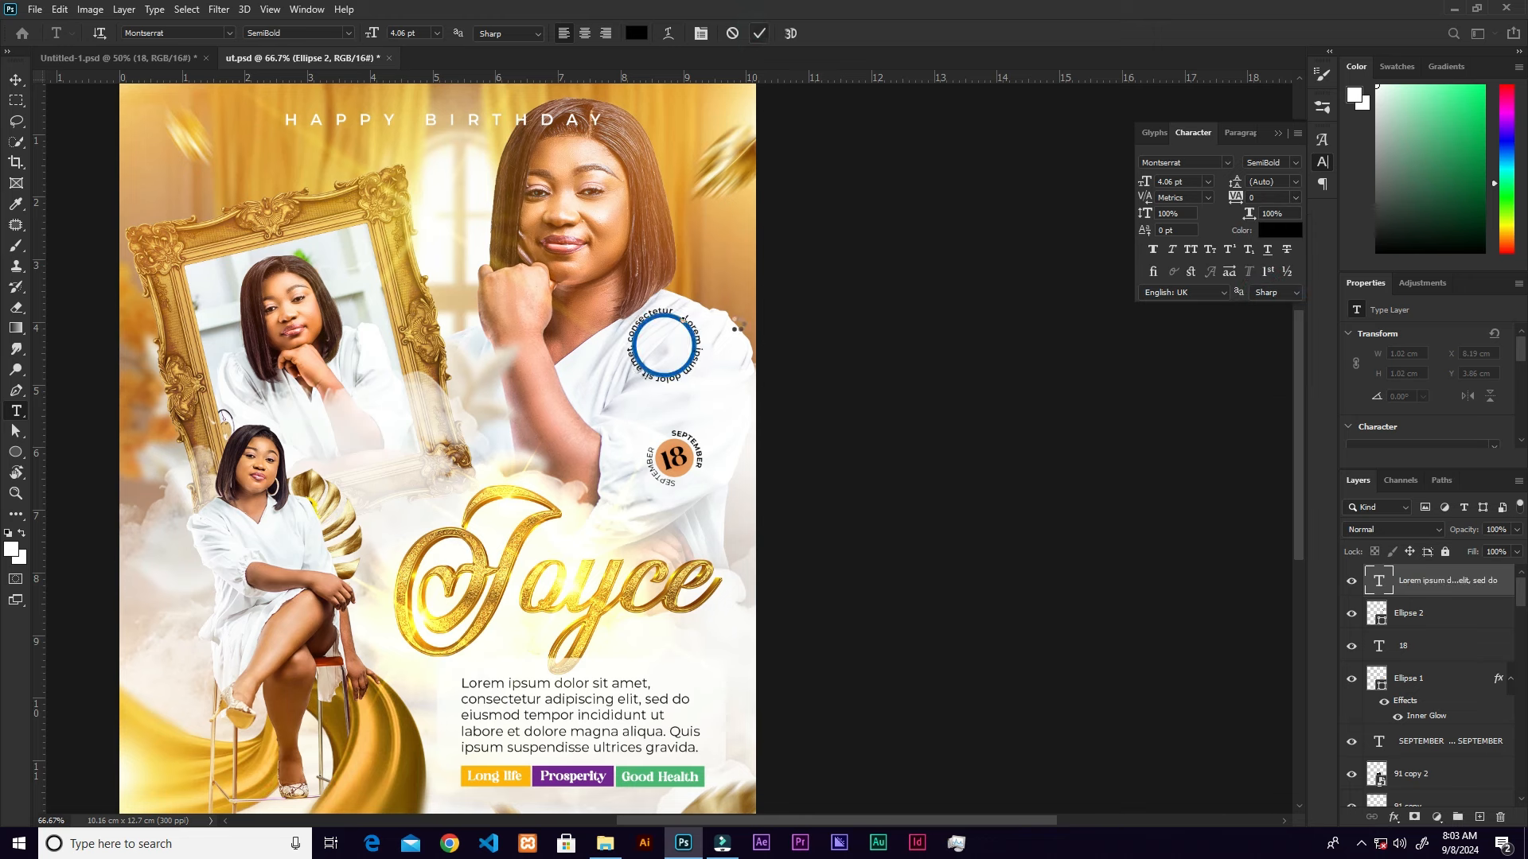
- Remove the stroke from the circle inside the circular placeholder text and fill it with blue
{"action": "key", "text": "v"}
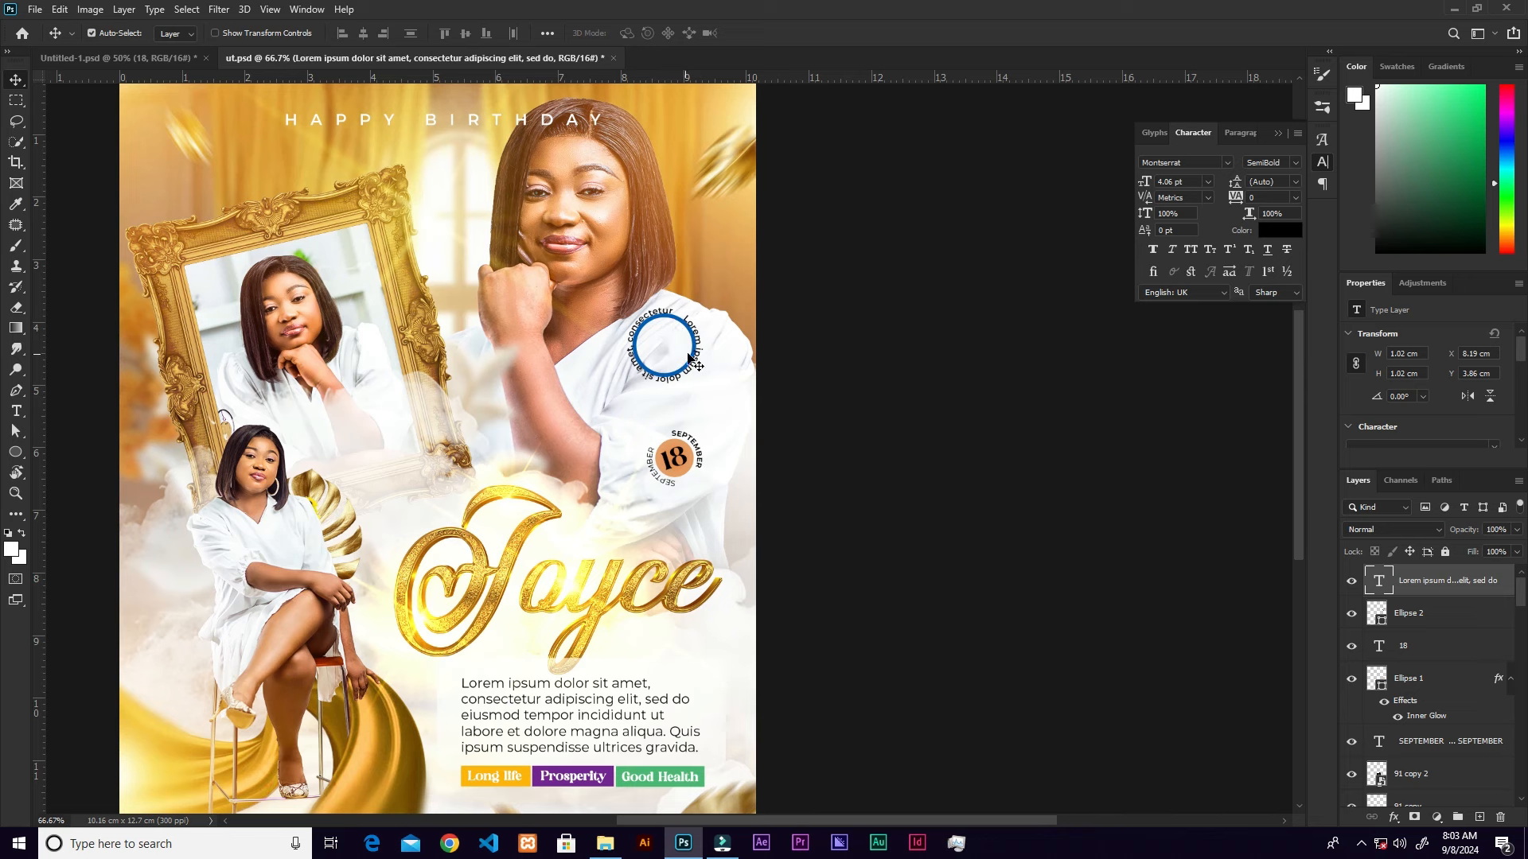
{"action": "left_click", "coordinate": [1432, 613]}
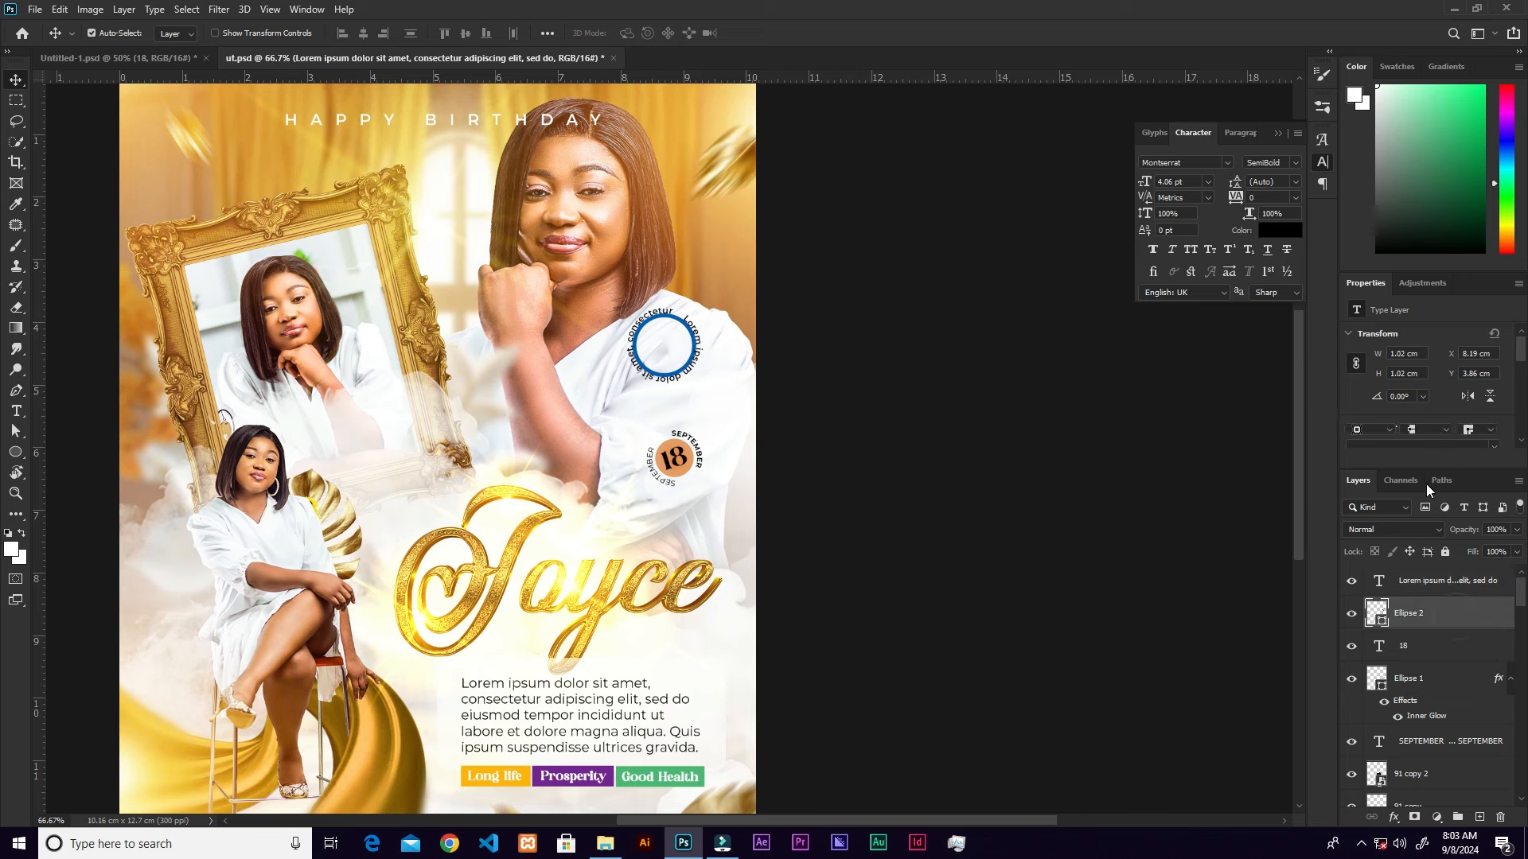
{"action": "left_click", "coordinate": [1391, 415]}
{"action": "left_click", "coordinate": [1315, 440]}
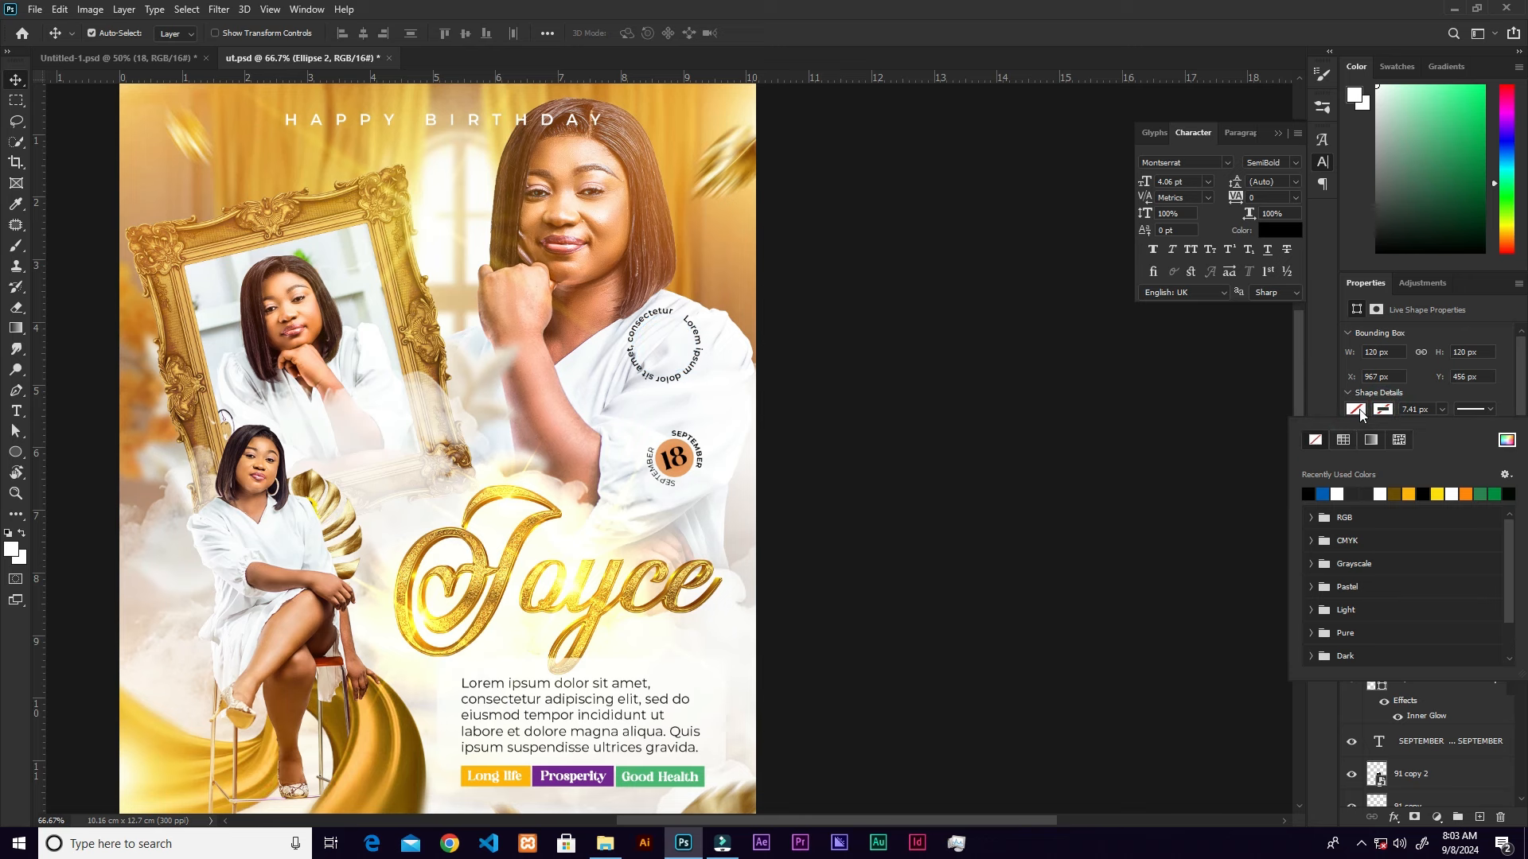
{"action": "left_click", "coordinate": [1324, 491]}
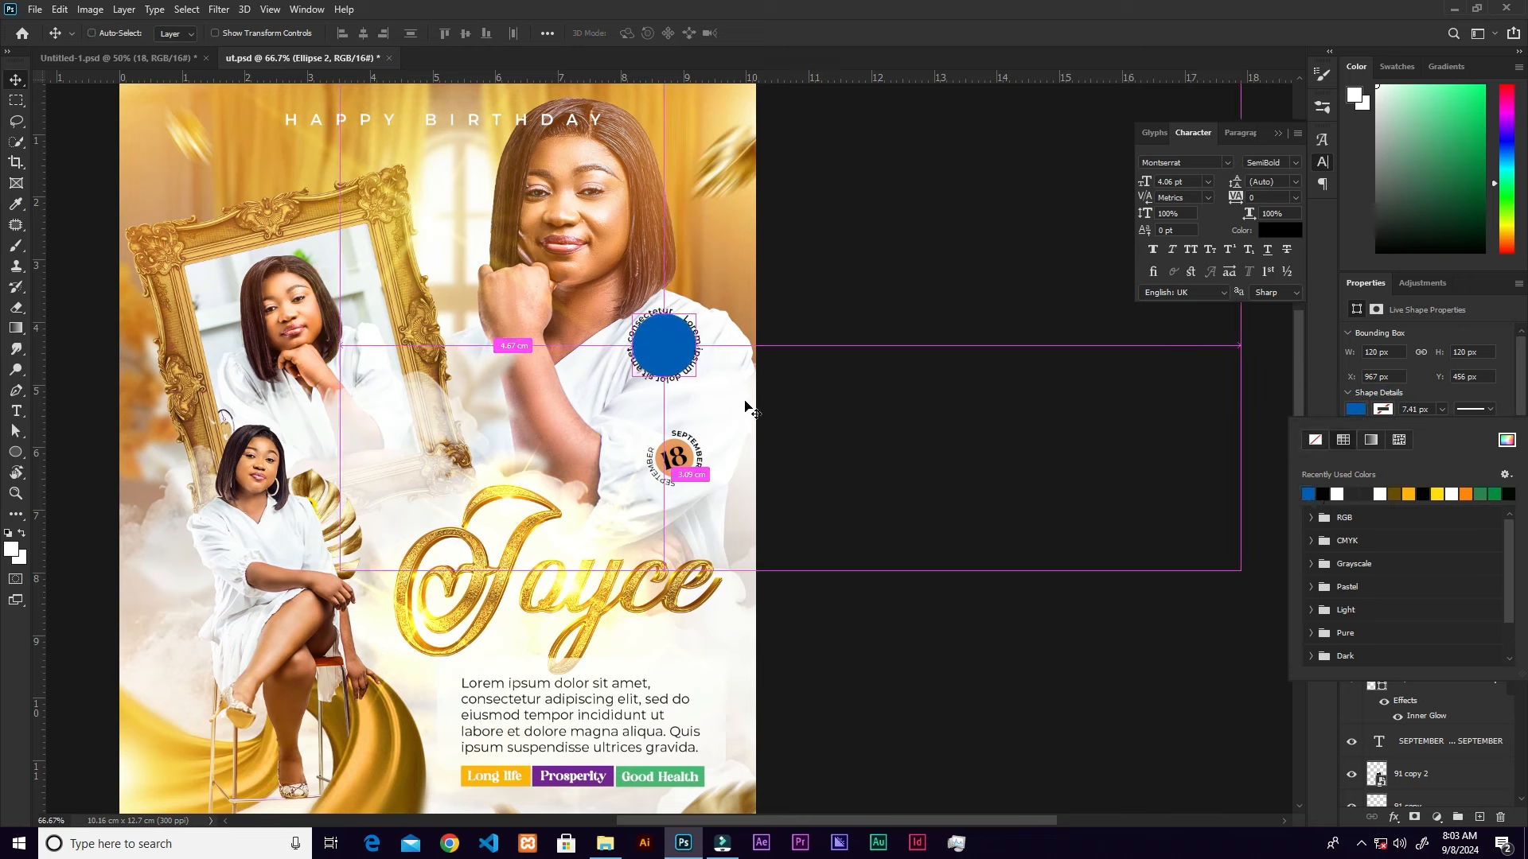
- Scale the blue circle down about its centre to about 100 by 100 px so it sits inside the circular text
{"action": "left_click", "coordinate": [692, 339]}
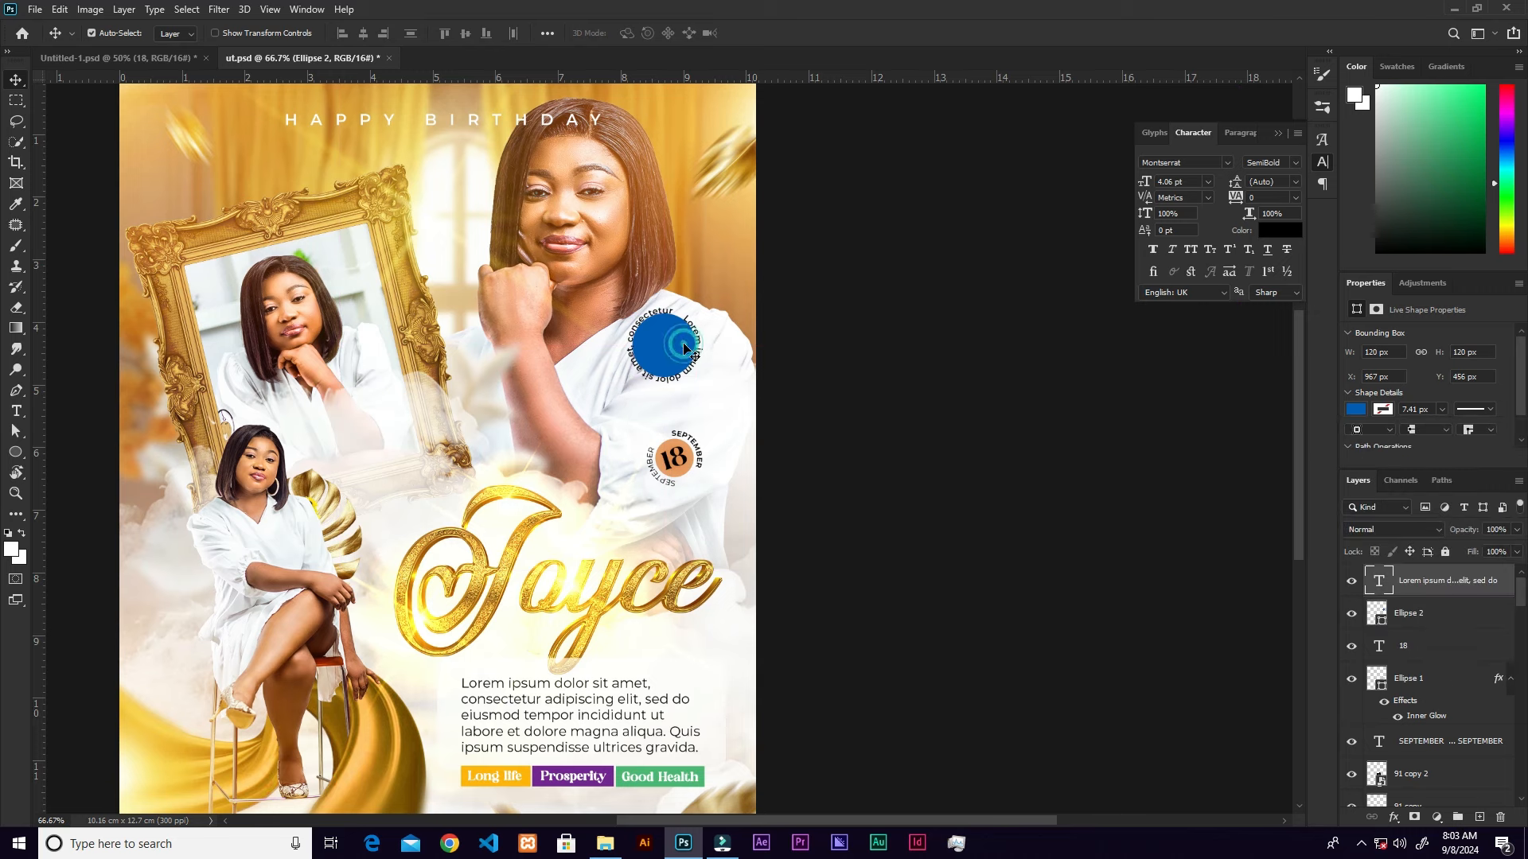
{"action": "left_click", "coordinate": [691, 351]}
{"action": "left_click", "coordinate": [1410, 613]}
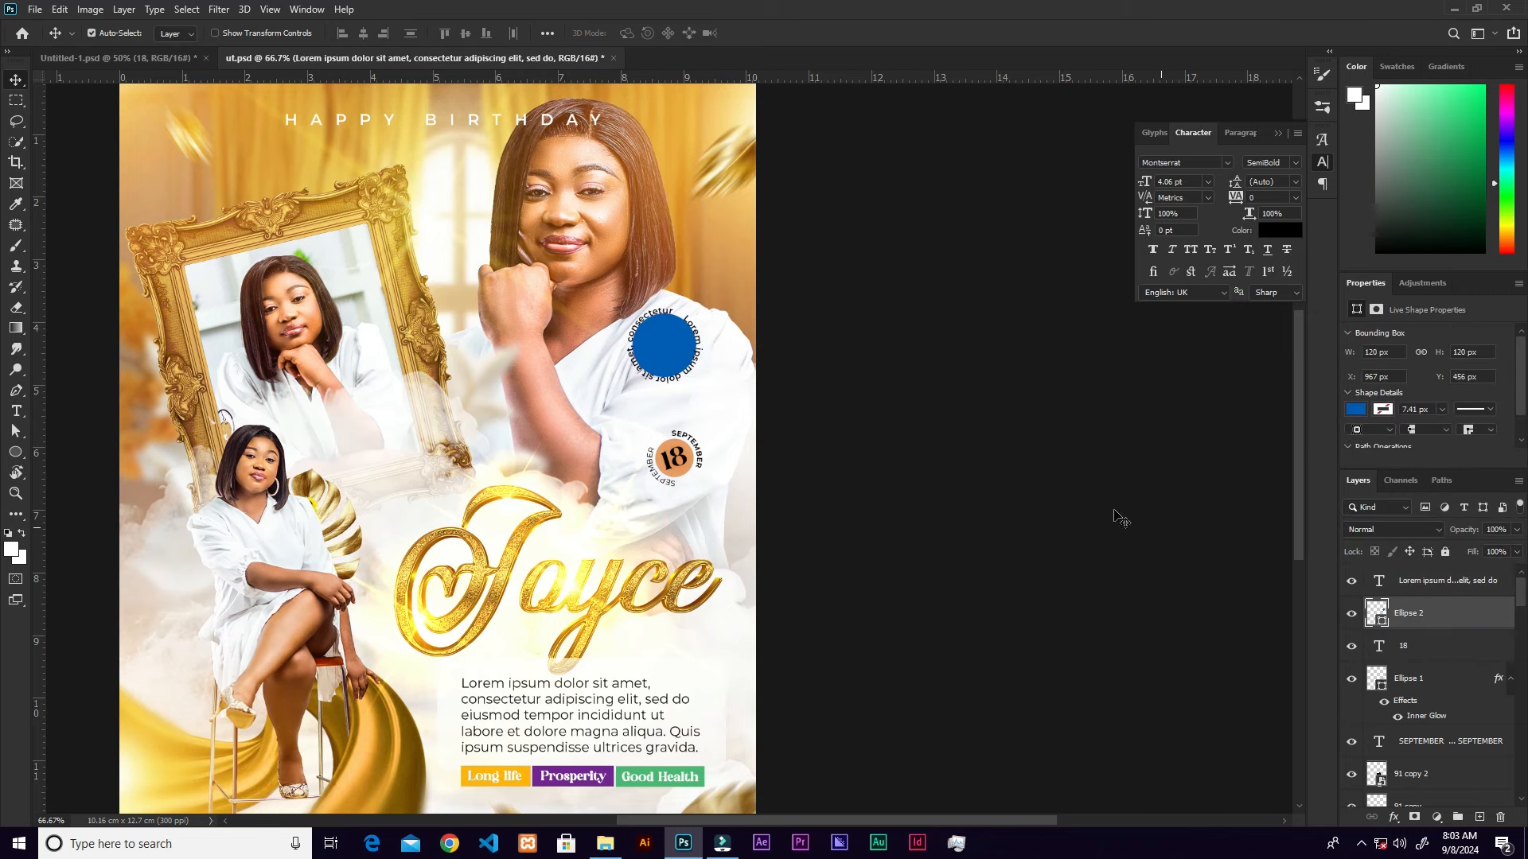
{"action": "key", "text": "ctrl+t"}
{"action": "left_click_drag", "start_coordinate": [696, 303], "coordinate": [689, 317]}
{"action": "left_click", "coordinate": [788, 32]}
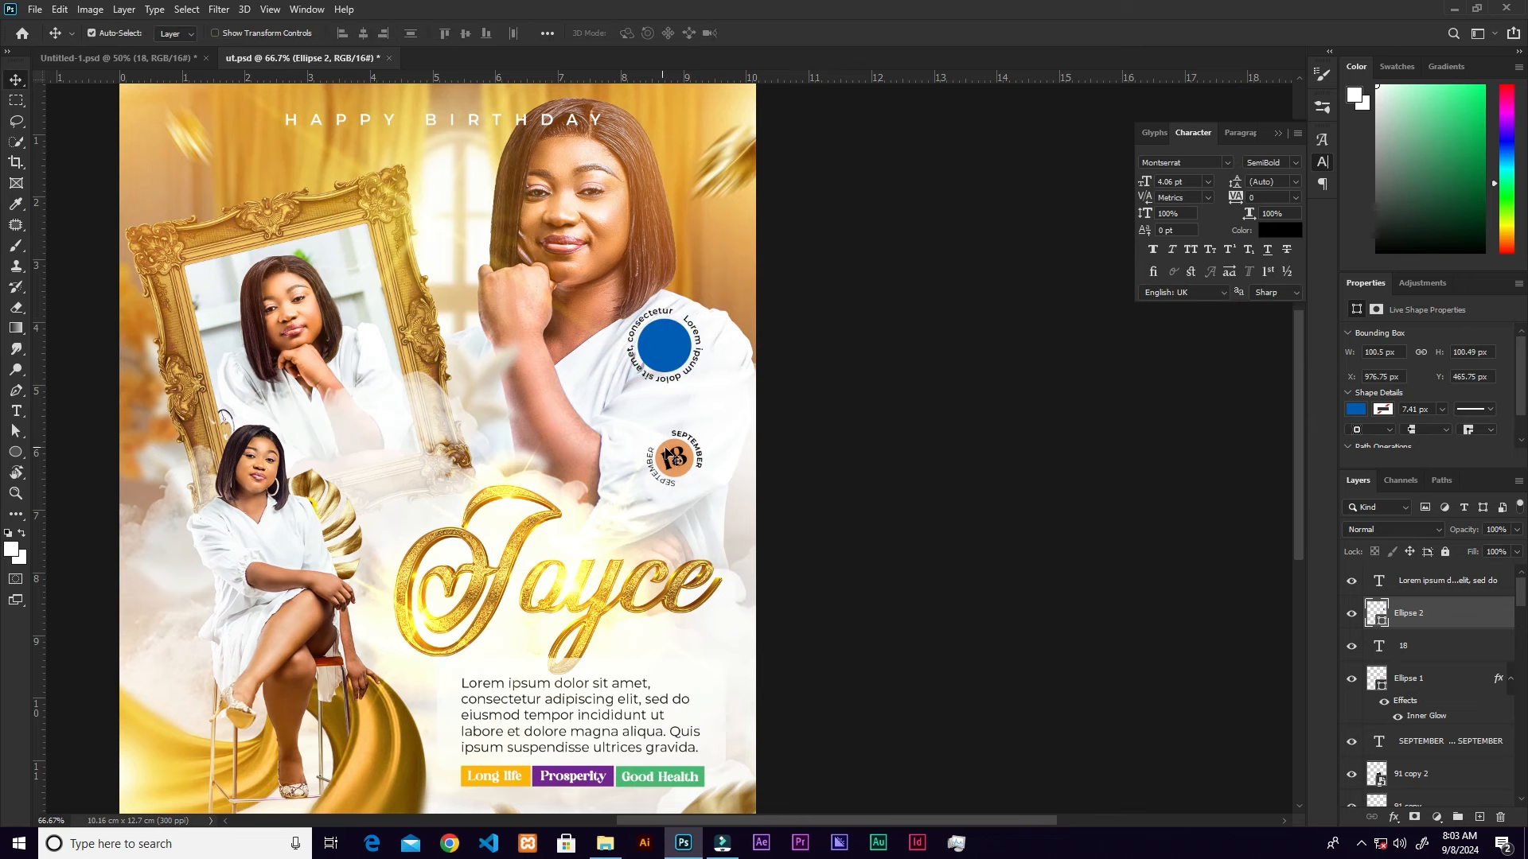
- Remove the blue circle and its circular placeholder text from the sleeve, and collapse the Character panel
{"action": "left_click", "coordinate": [678, 357]}
{"action": "key", "text": "ctrl+z"}
{"action": "key", "text": "ctrl+z"}
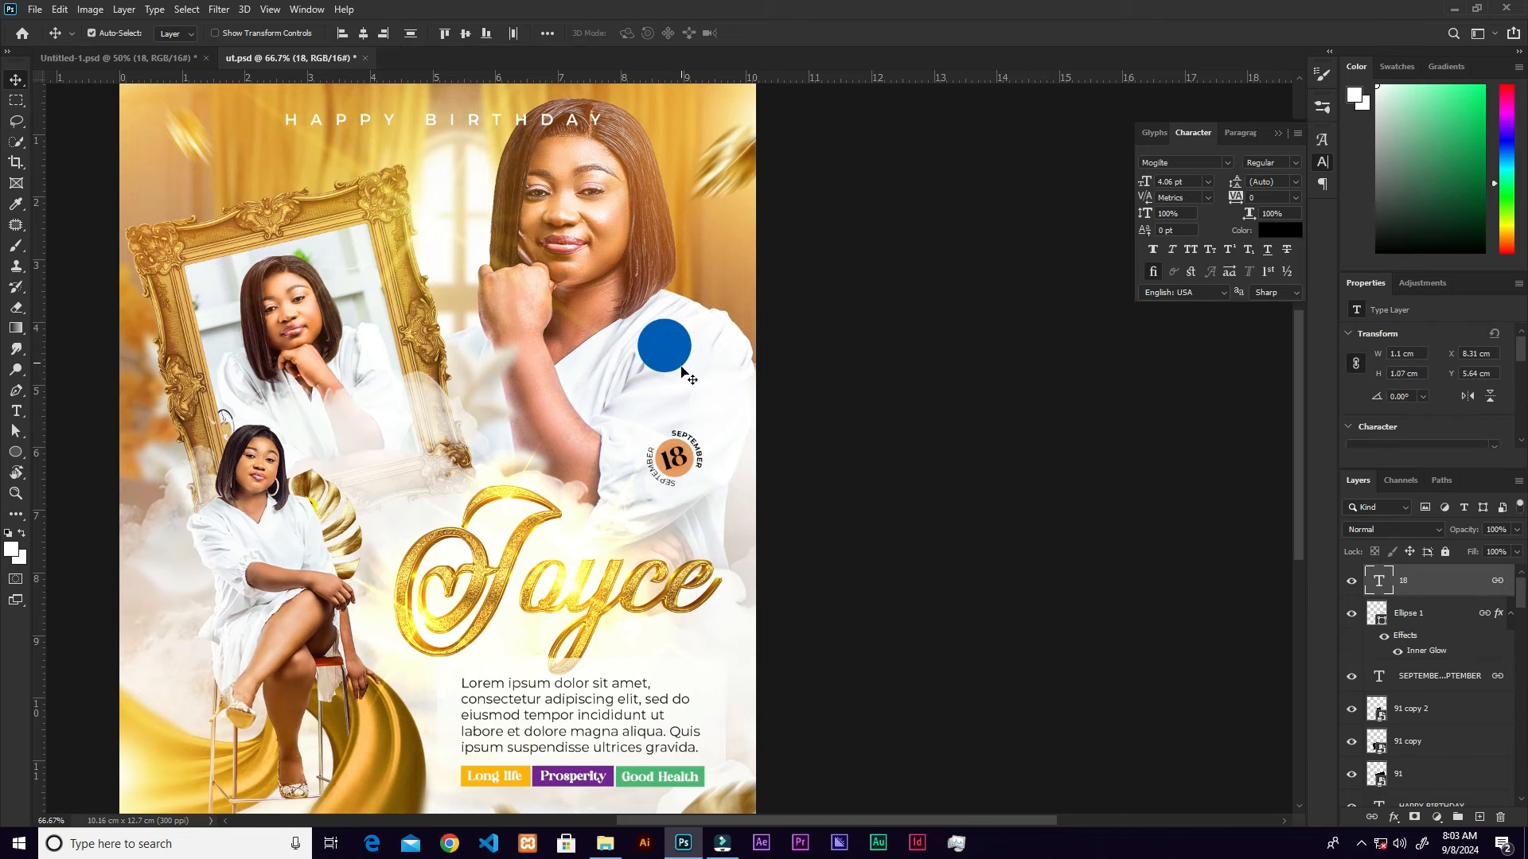
{"action": "key", "text": "ctrl+minus"}
{"action": "left_click", "coordinate": [1279, 132]}
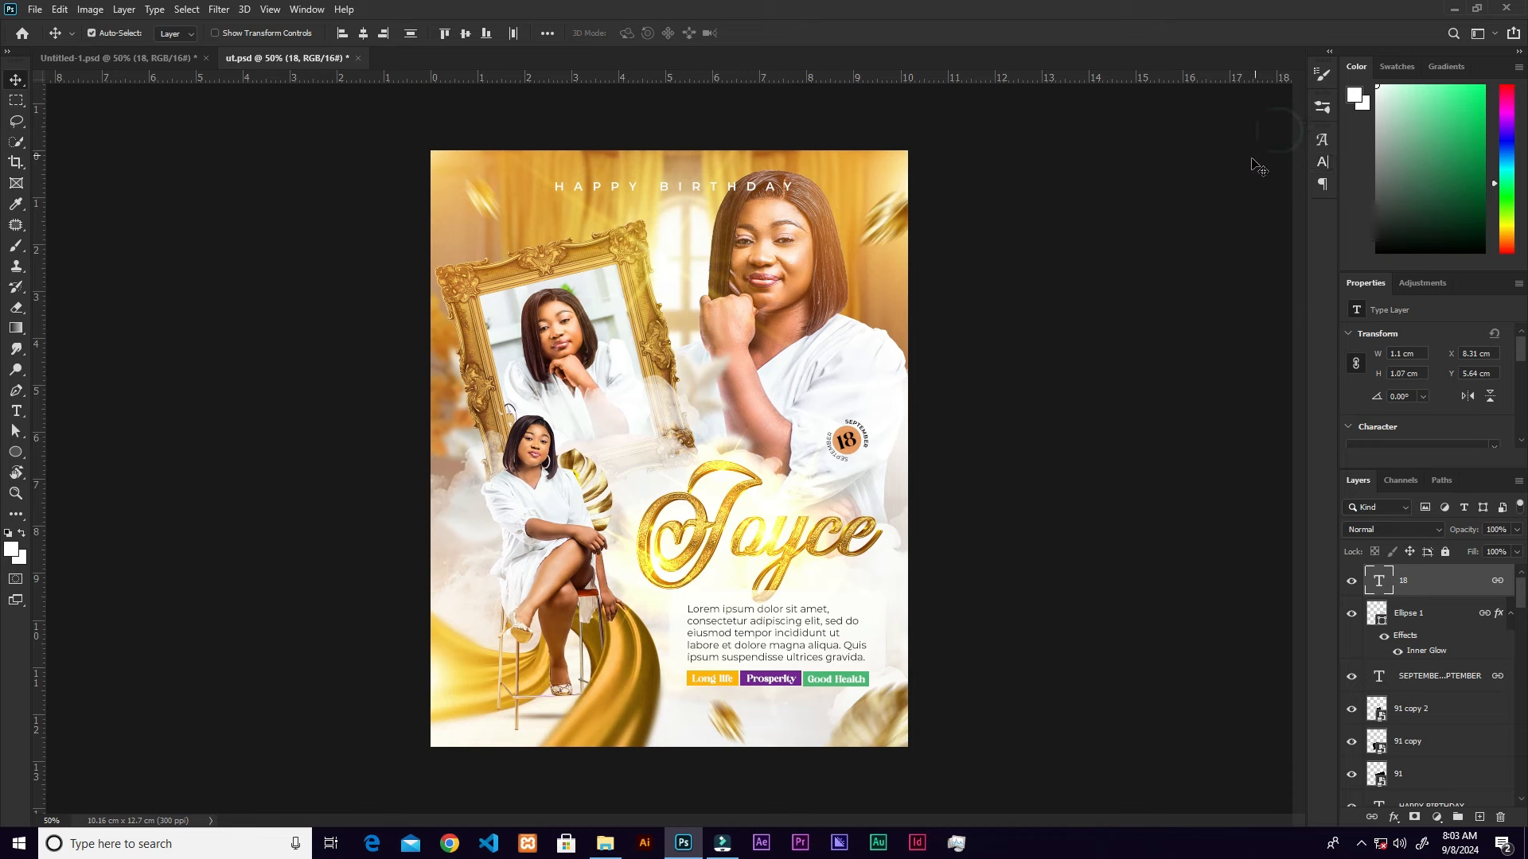